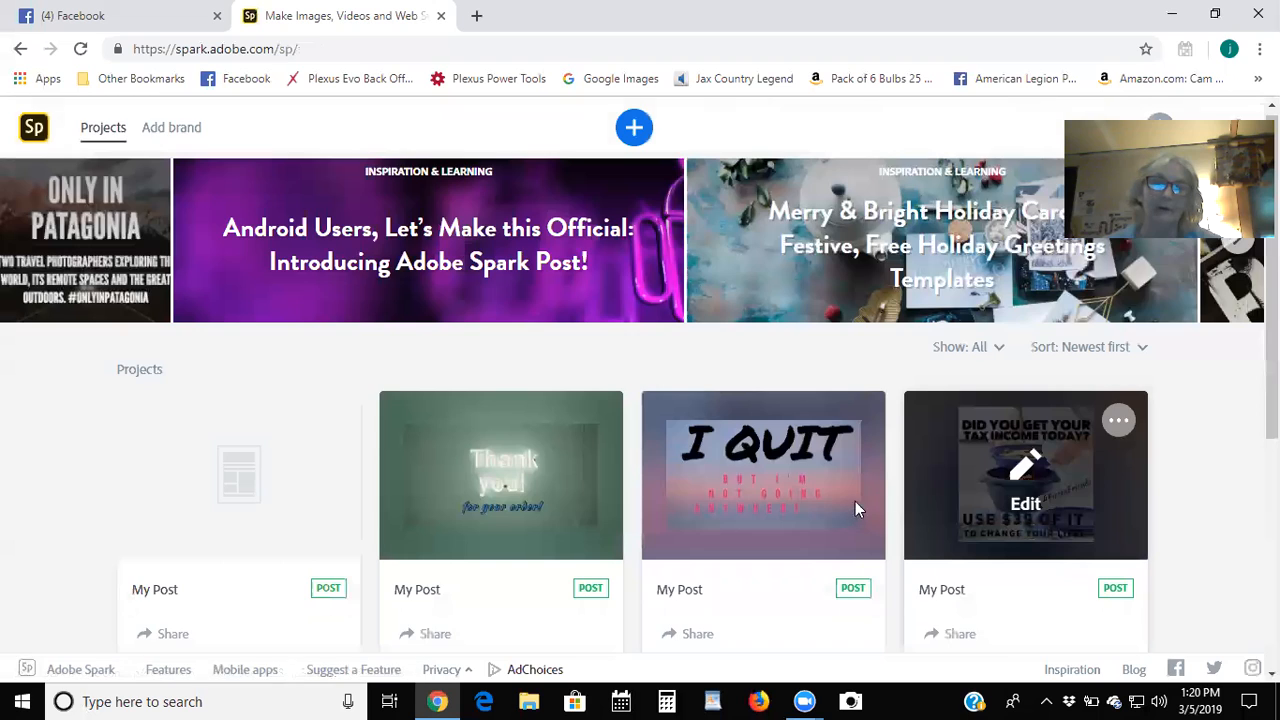
Scroll through the saved projects and load more of the older ones.
{"action": "scroll", "coordinate": [855, 507], "scroll_direction": "down", "scroll_amount": 5}
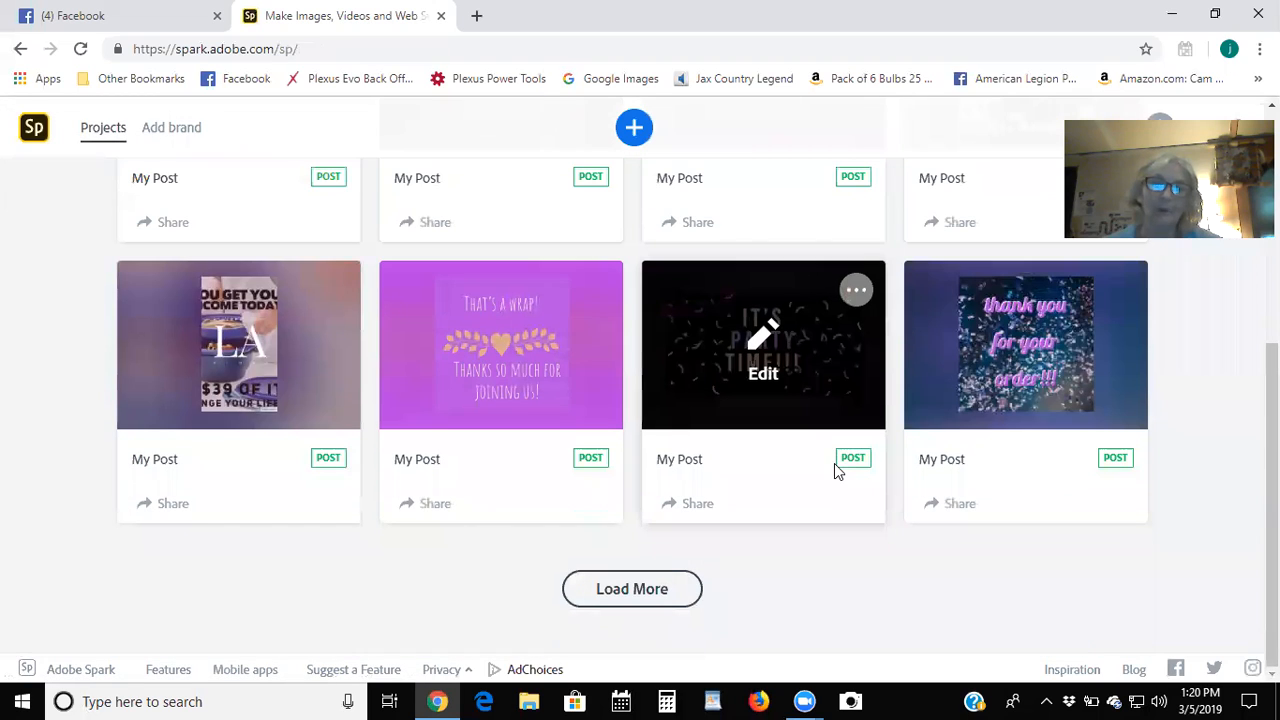
{"action": "left_click", "coordinate": [632, 590]}
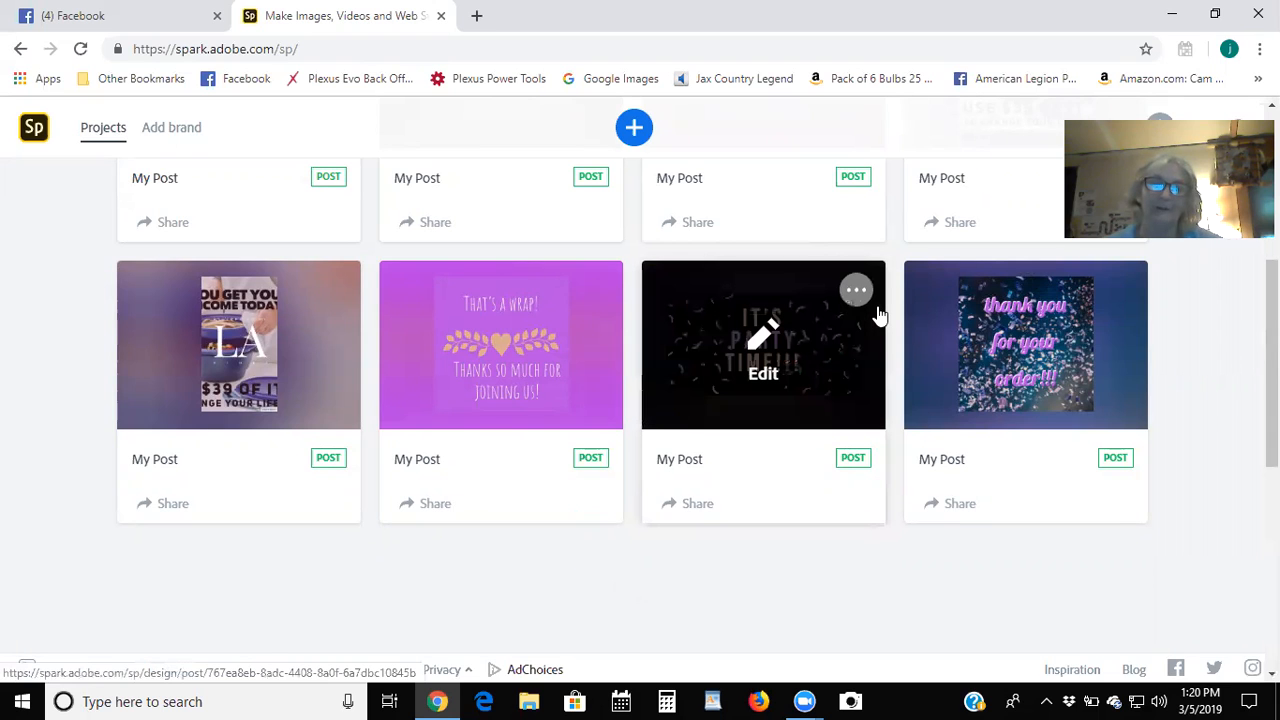
{"action": "scroll", "coordinate": [878, 315], "scroll_direction": "down", "scroll_amount": 6}
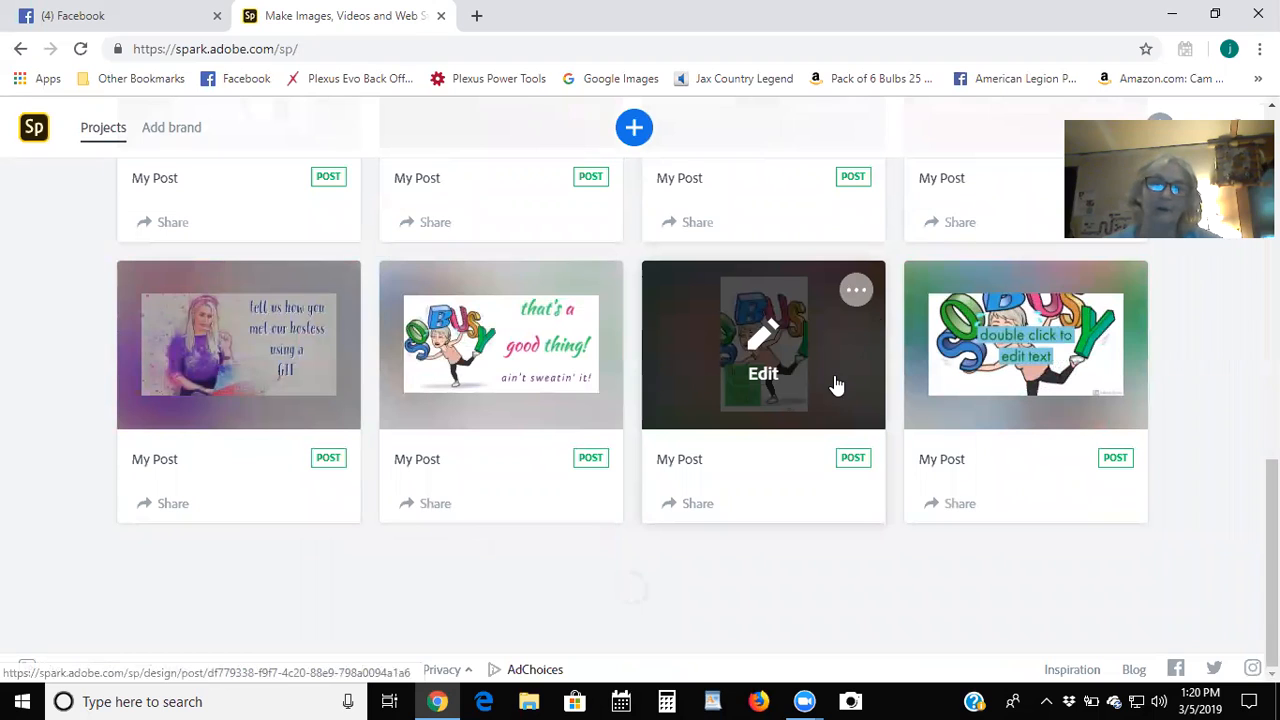
{"action": "scroll", "coordinate": [858, 354], "scroll_direction": "down", "scroll_amount": 5}
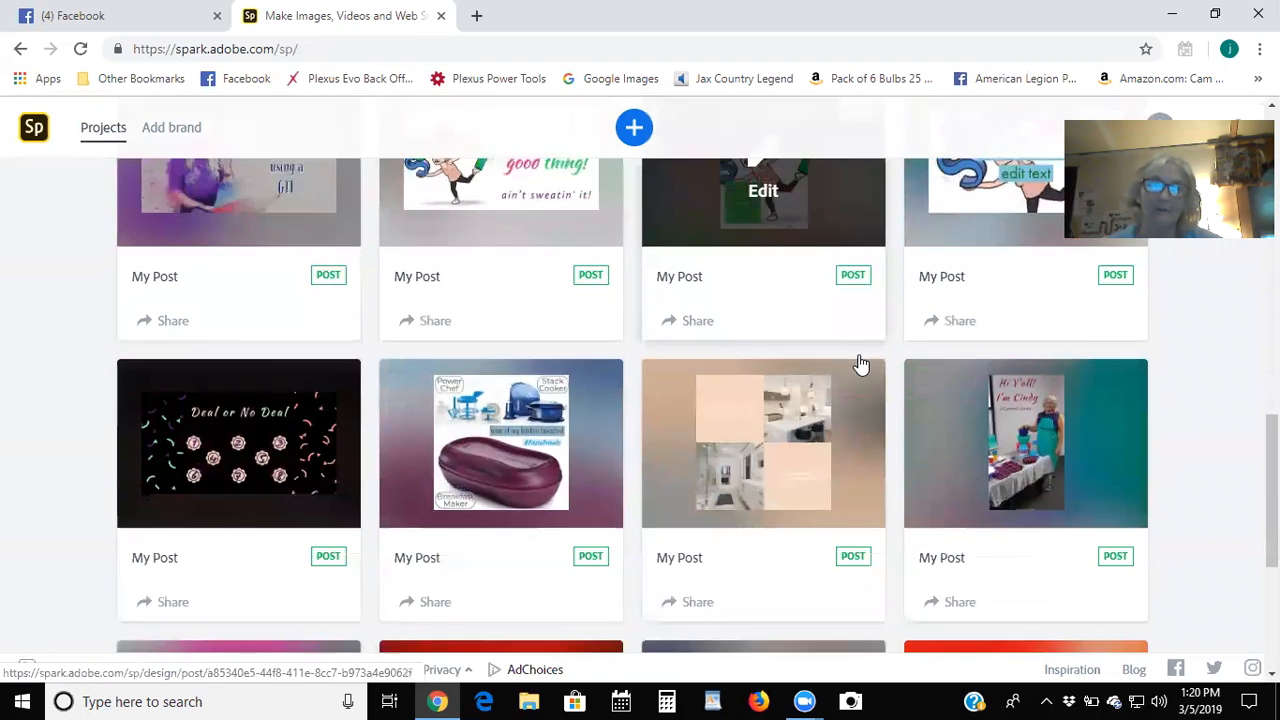
{"action": "scroll", "coordinate": [860, 365], "scroll_direction": "down", "scroll_amount": 1}
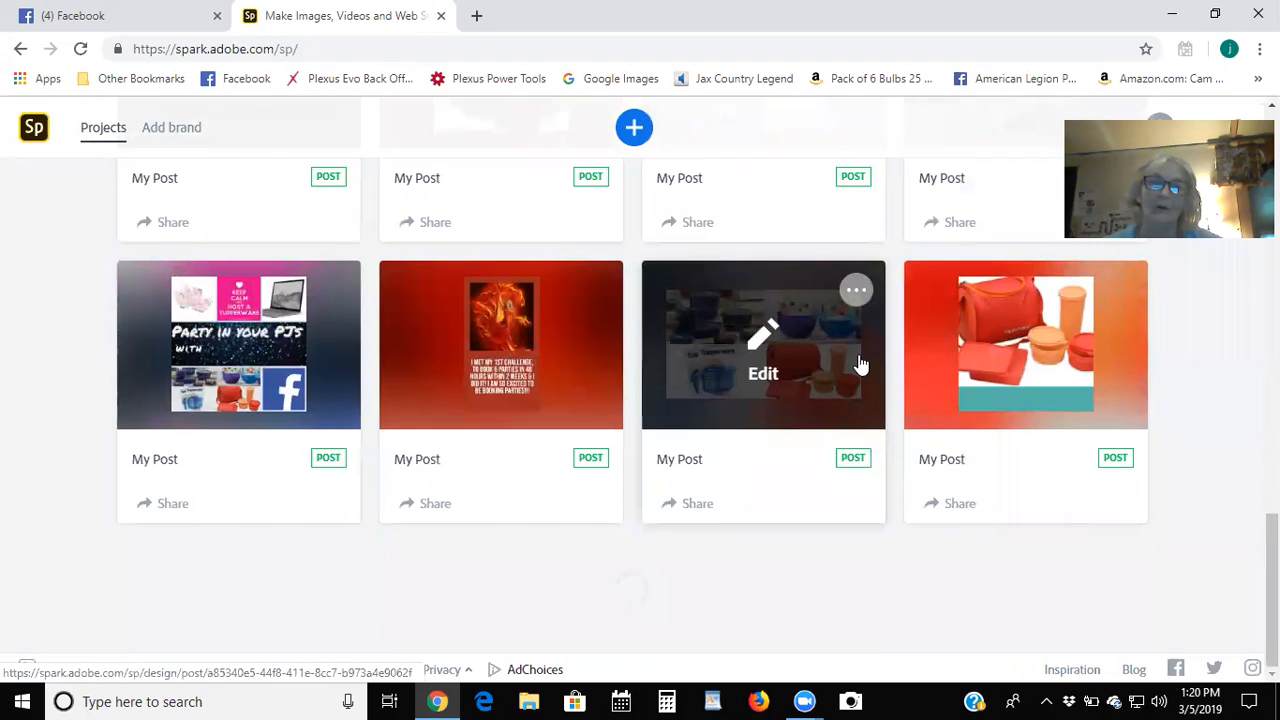
{"action": "scroll", "coordinate": [830, 383], "scroll_direction": "down", "scroll_amount": 5}
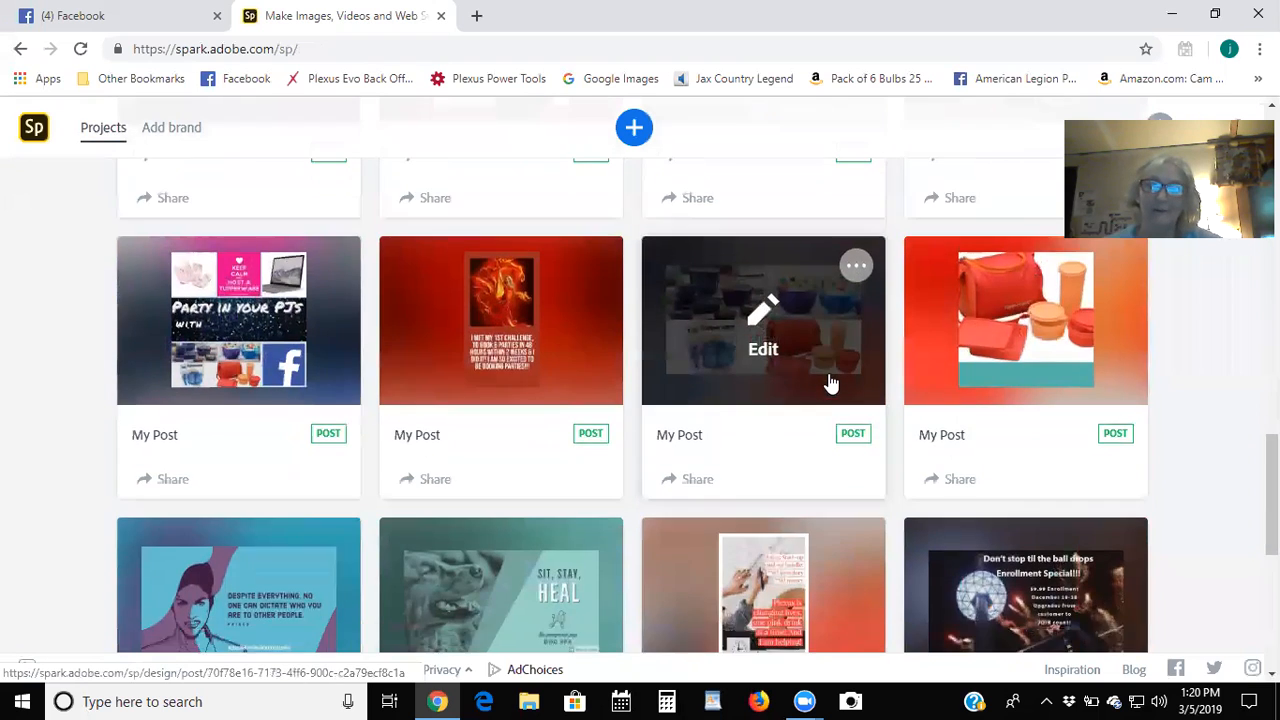
{"action": "scroll", "coordinate": [830, 383], "scroll_direction": "down", "scroll_amount": 1}
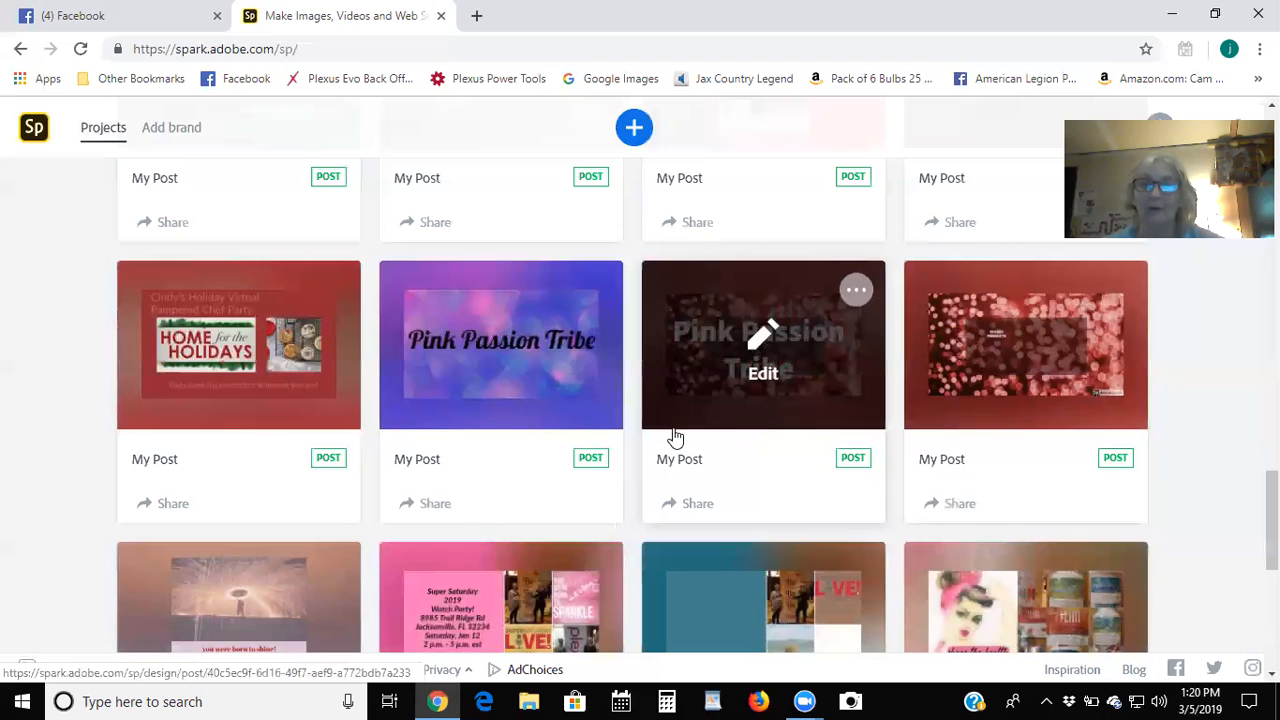
Start a new Graphic project to reach the template picker.
{"action": "scroll", "coordinate": [678, 401], "scroll_direction": "up", "scroll_amount": 10}
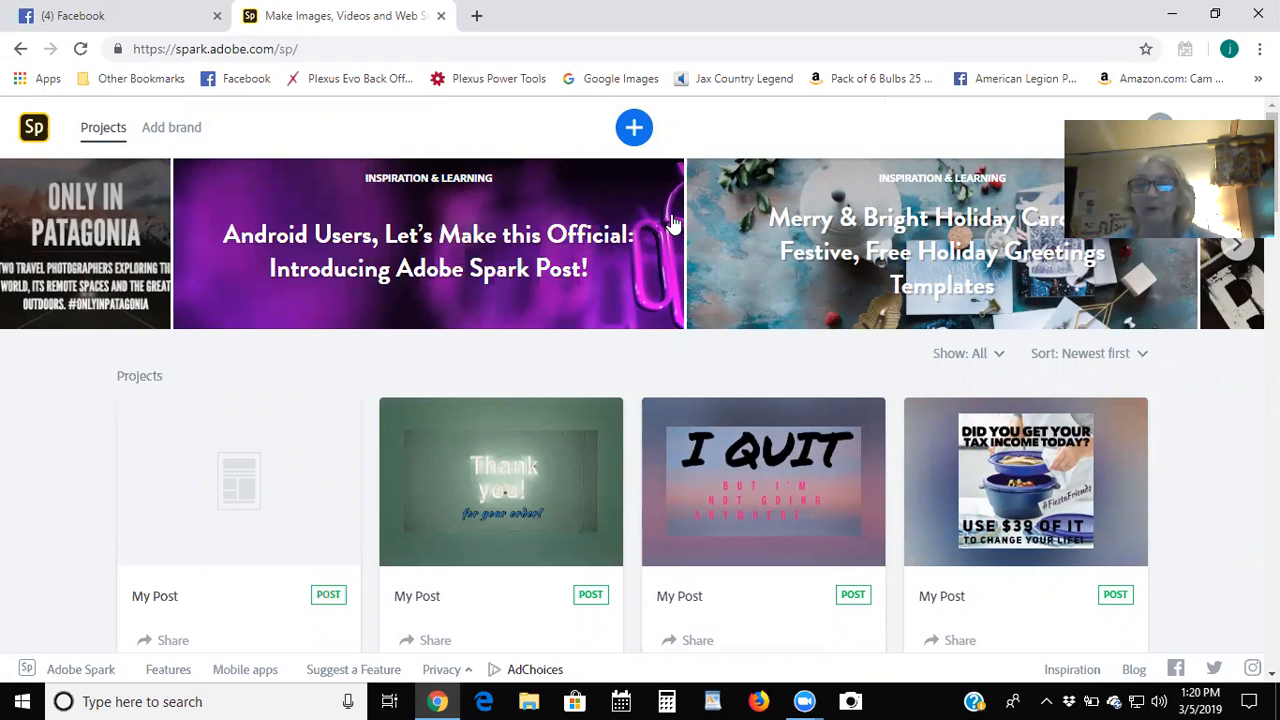
{"action": "left_click", "coordinate": [634, 130]}
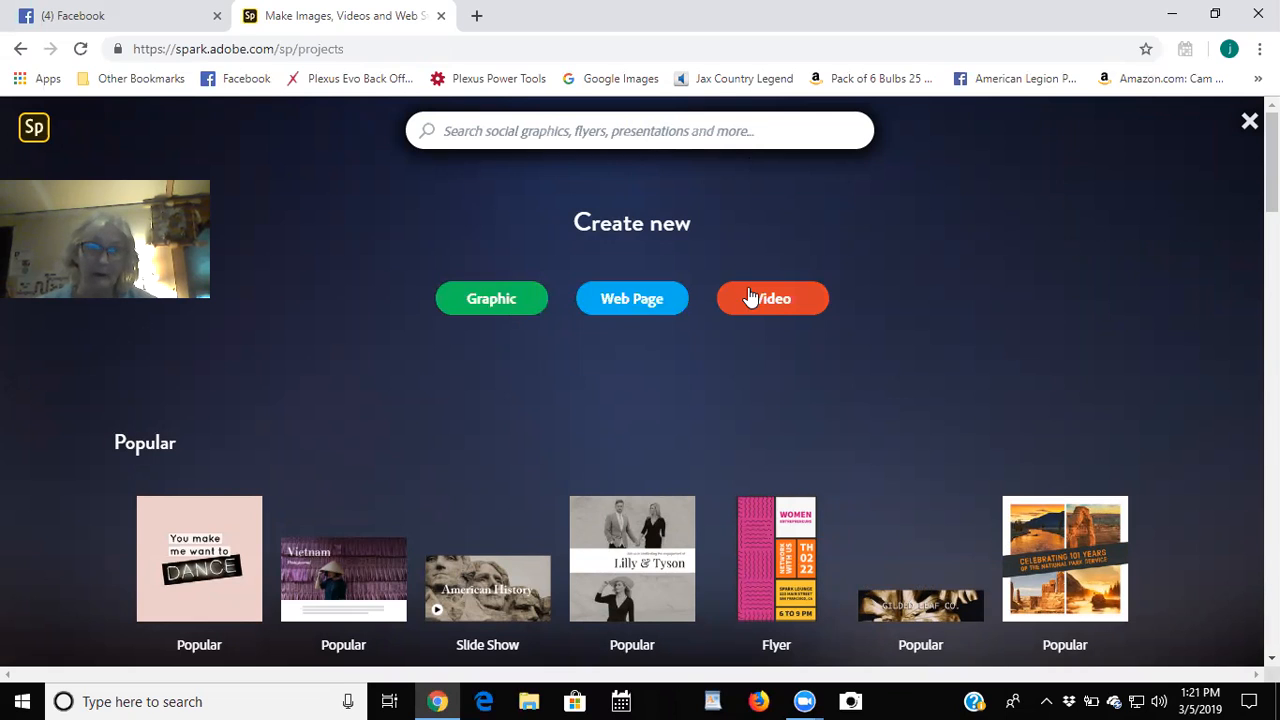
{"action": "left_click", "coordinate": [496, 305]}
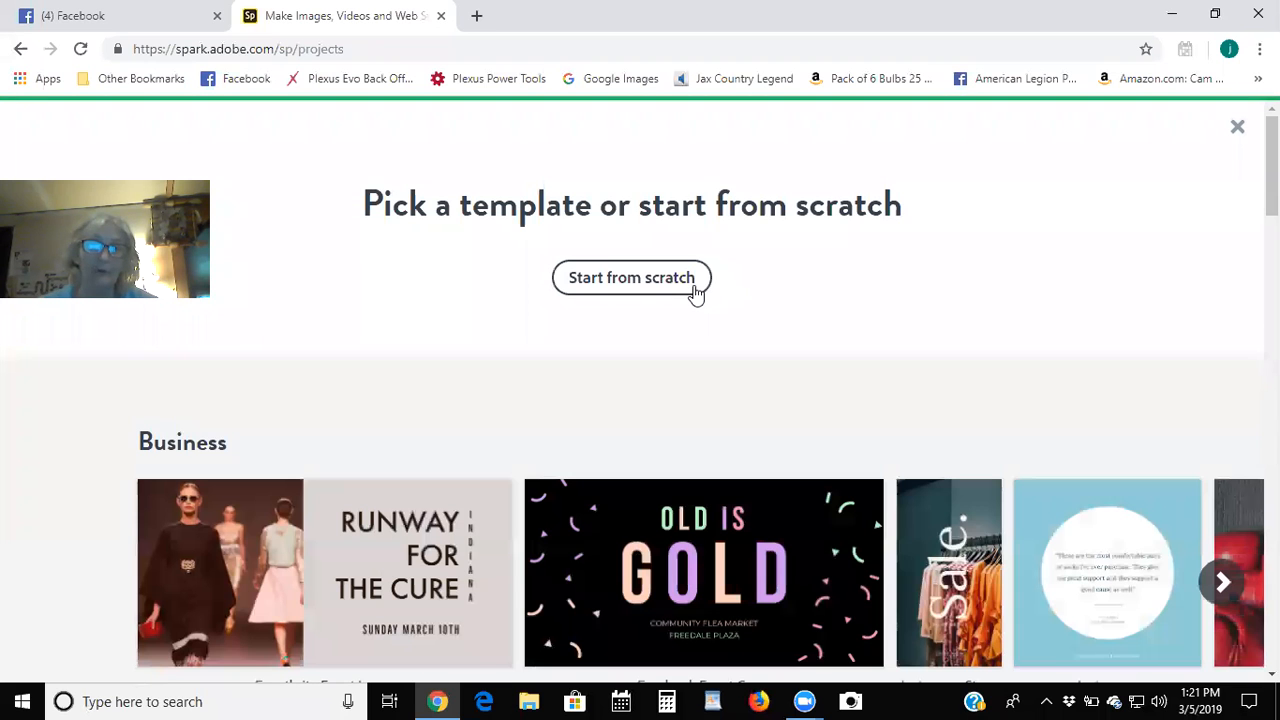
Browse the template categories and expand the Business templates row.
{"action": "scroll", "coordinate": [809, 314], "scroll_direction": "down", "scroll_amount": 3}
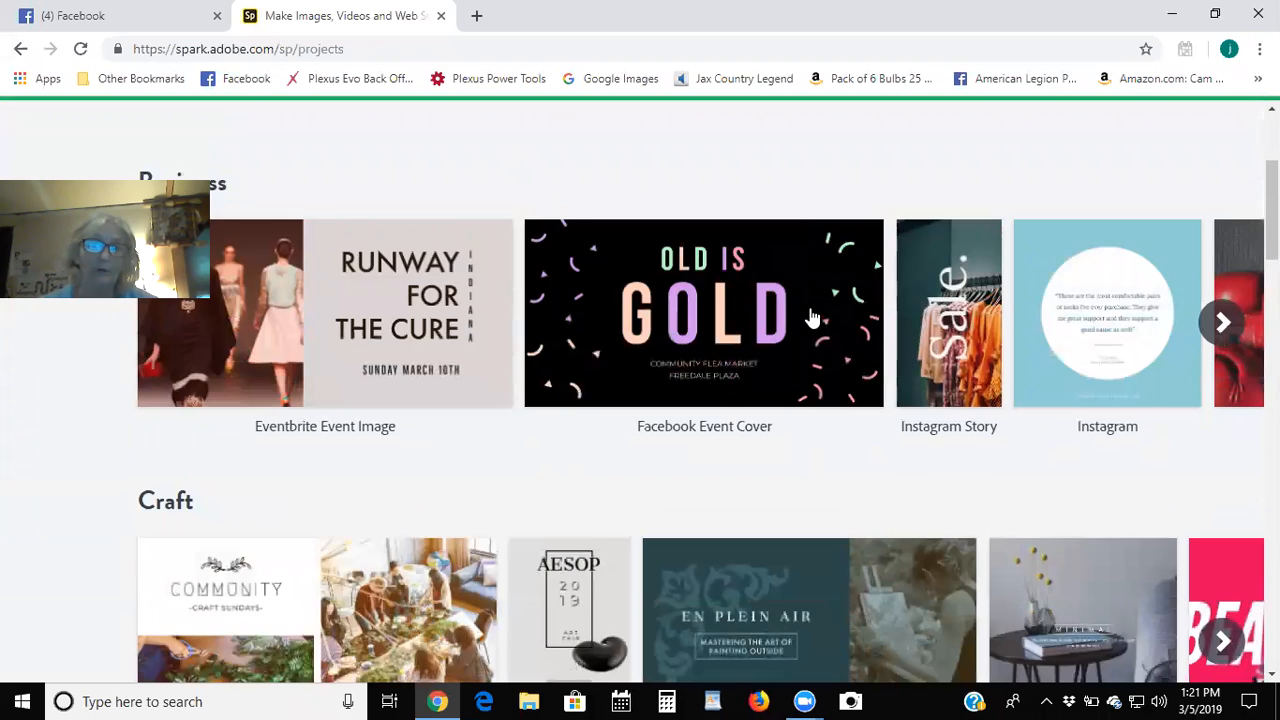
{"action": "scroll", "coordinate": [812, 318], "scroll_direction": "down", "scroll_amount": 6}
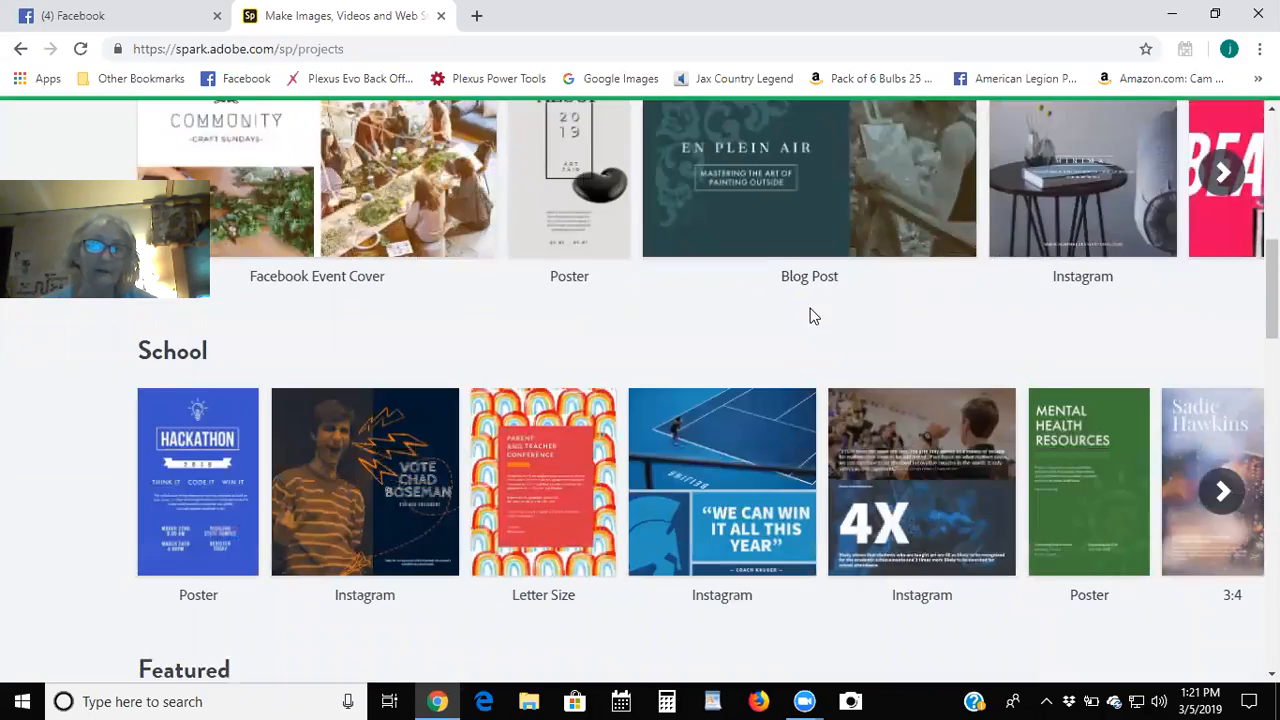
{"action": "scroll", "coordinate": [812, 318], "scroll_direction": "down", "scroll_amount": 10}
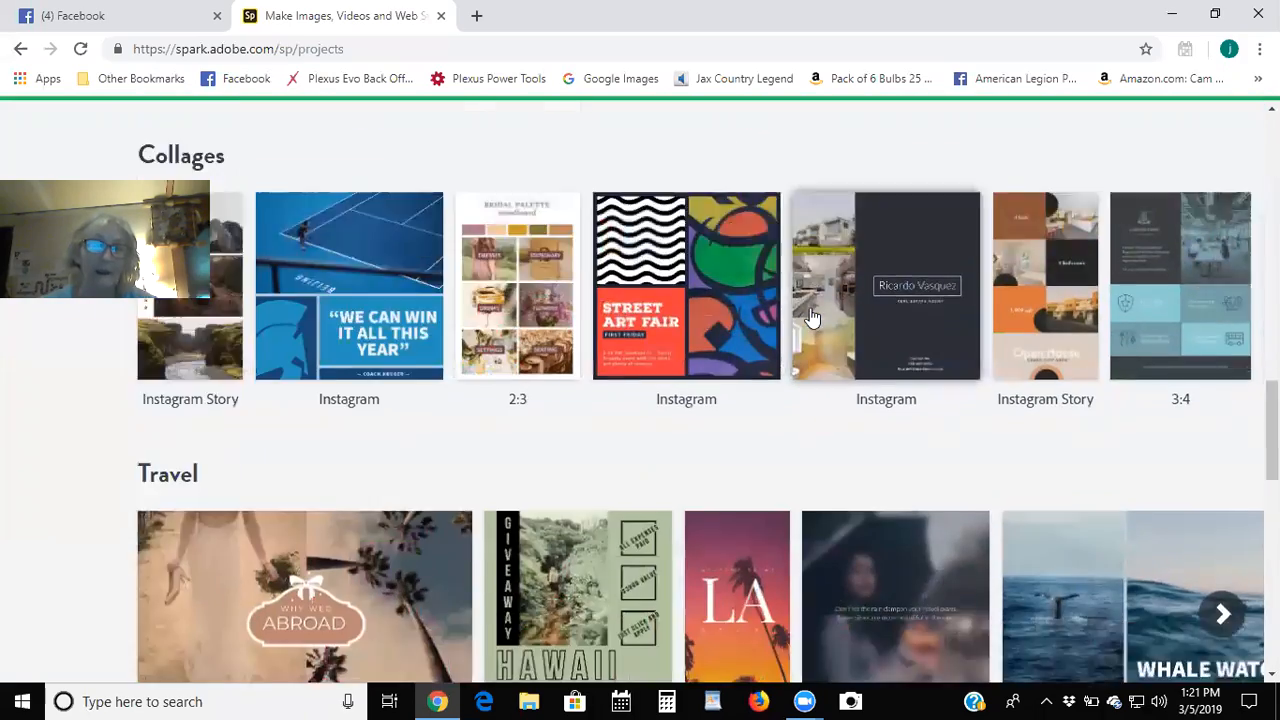
{"action": "scroll", "coordinate": [812, 318], "scroll_direction": "up", "scroll_amount": 20}
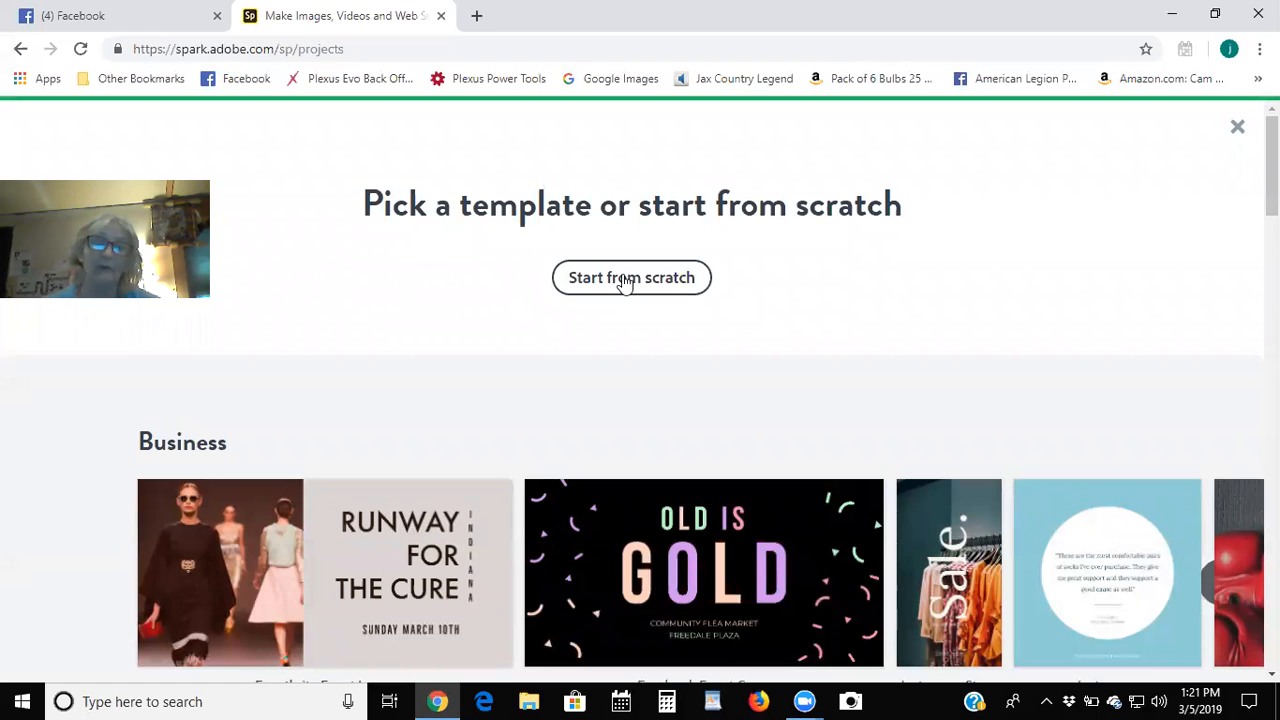
{"action": "scroll", "coordinate": [737, 334], "scroll_direction": "down", "scroll_amount": 2}
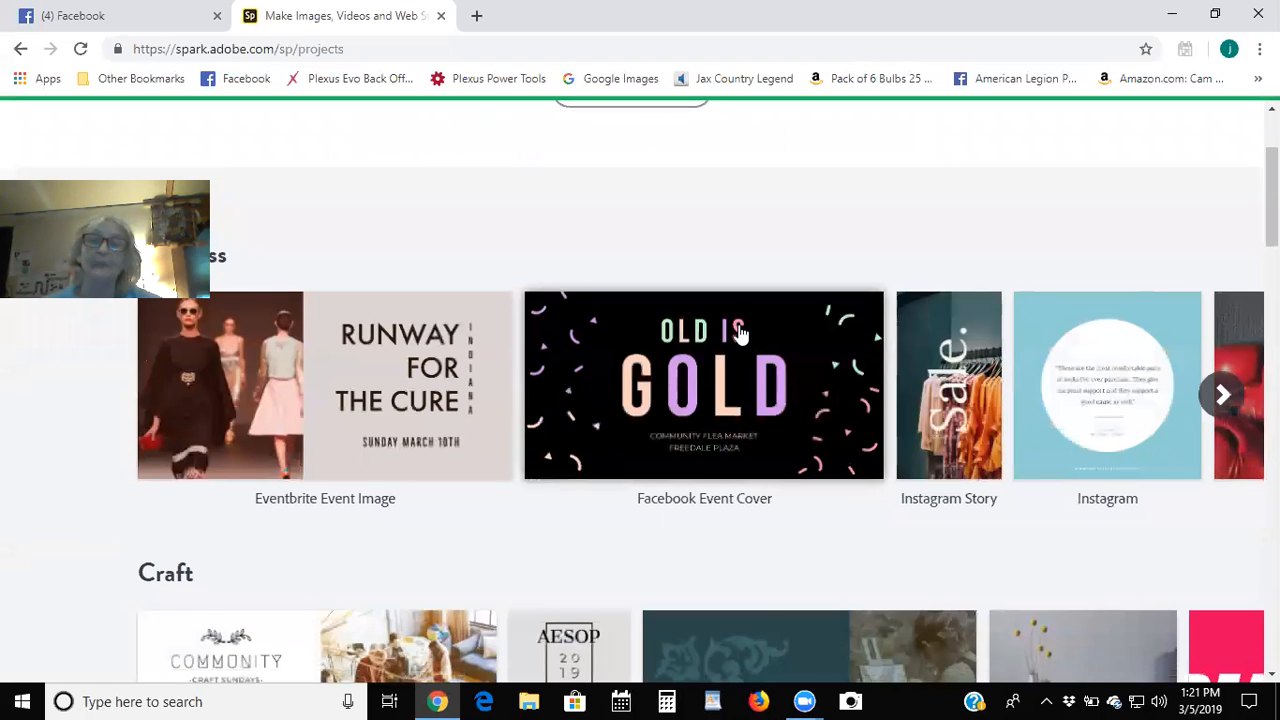
{"action": "scroll", "coordinate": [740, 334], "scroll_direction": "down", "scroll_amount": 3}
{"action": "scroll", "coordinate": [740, 334], "scroll_direction": "down", "scroll_amount": 3}
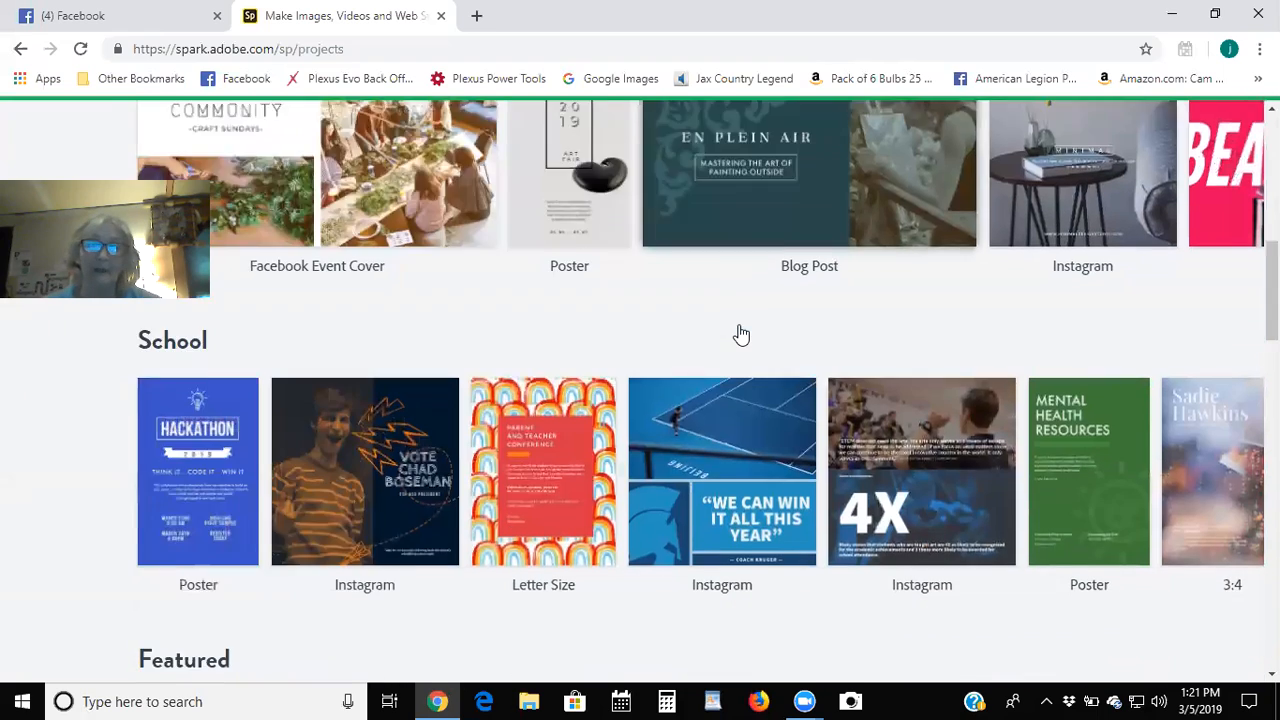
{"action": "scroll", "coordinate": [740, 334], "scroll_direction": "down", "scroll_amount": 3}
{"action": "scroll", "coordinate": [740, 334], "scroll_direction": "down", "scroll_amount": 2}
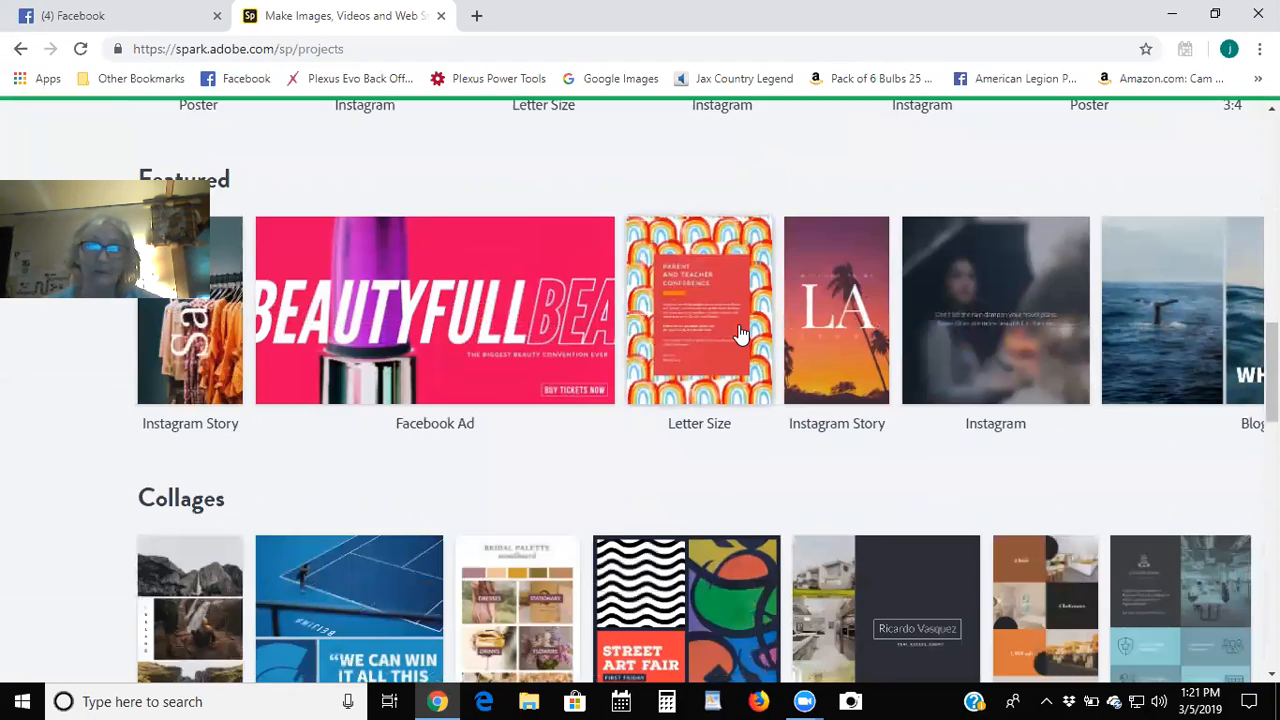
{"action": "scroll", "coordinate": [740, 332], "scroll_direction": "down", "scroll_amount": 2}
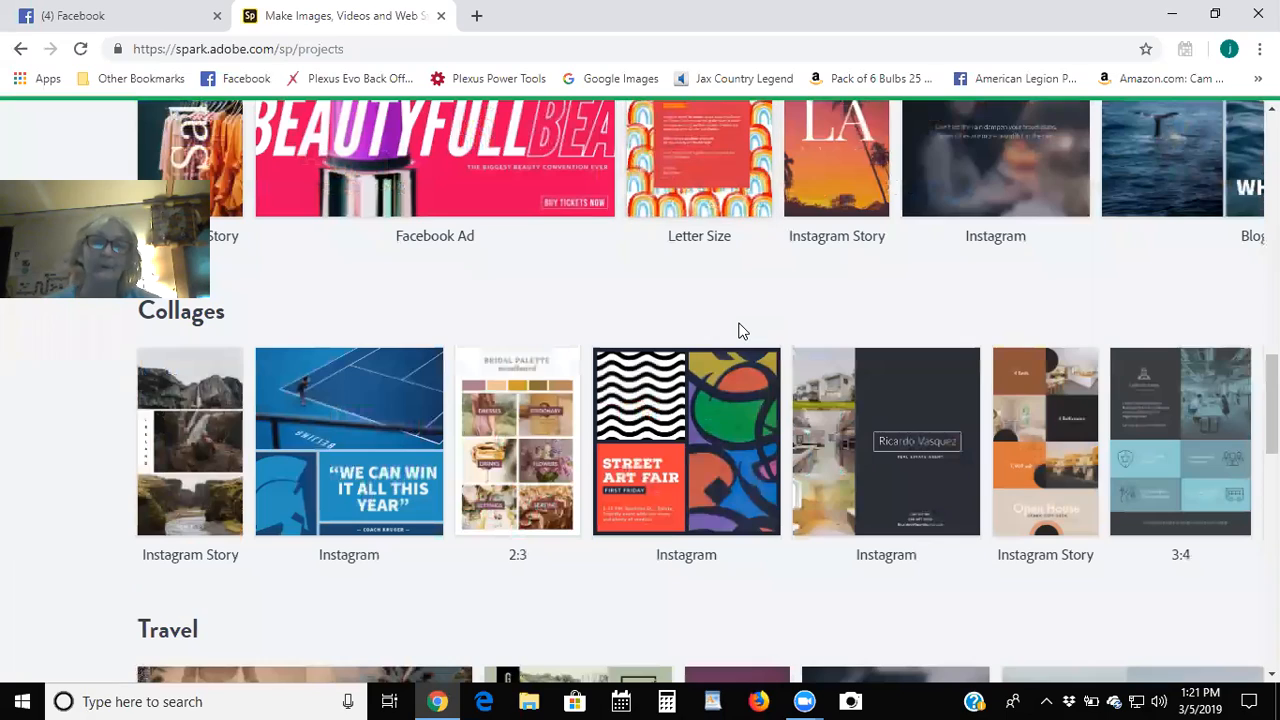
{"action": "scroll", "coordinate": [740, 332], "scroll_direction": "down", "scroll_amount": 4}
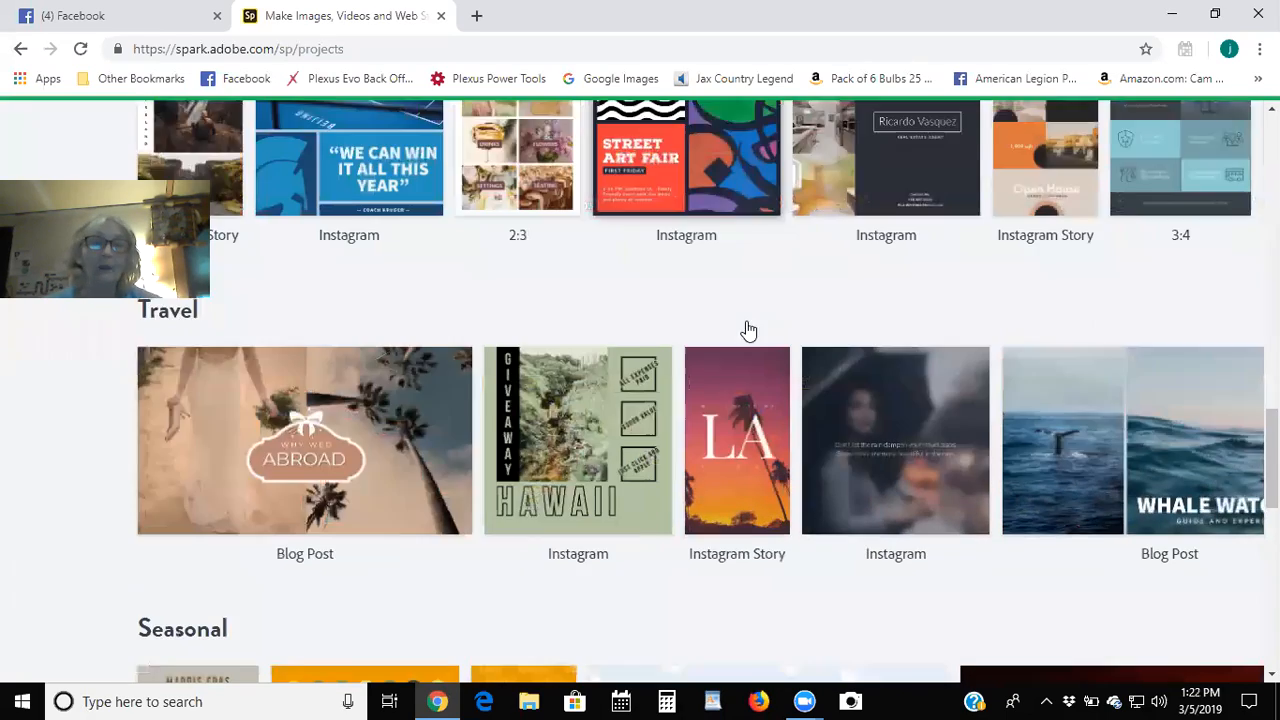
{"action": "scroll", "coordinate": [748, 332], "scroll_direction": "up", "scroll_amount": 10}
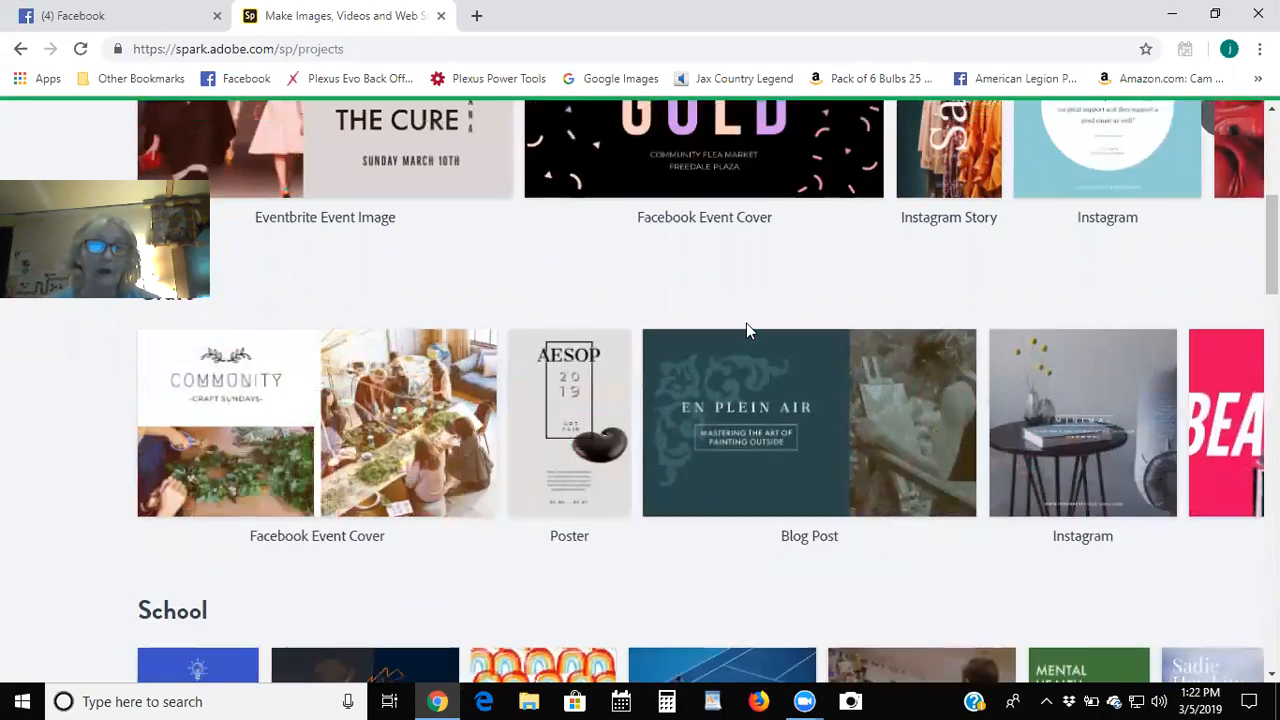
{"action": "scroll", "coordinate": [665, 440], "scroll_direction": "down", "scroll_amount": 2}
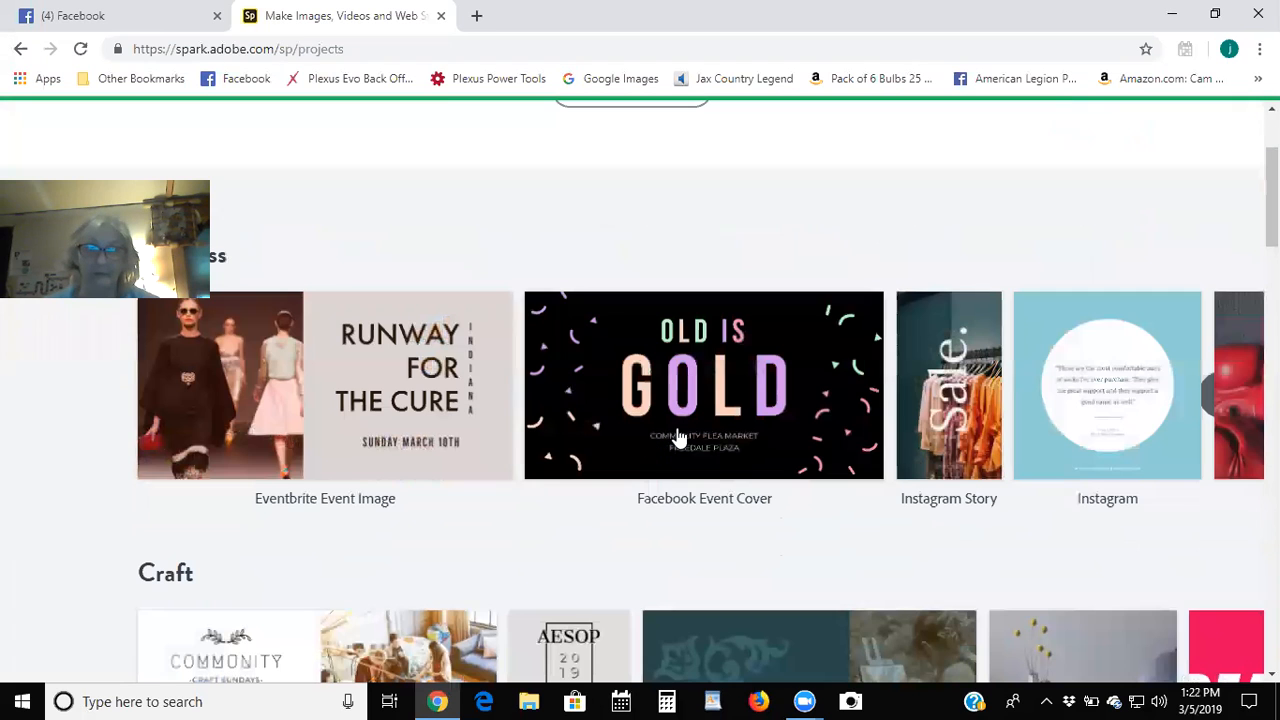
{"action": "left_click", "coordinate": [1220, 394]}
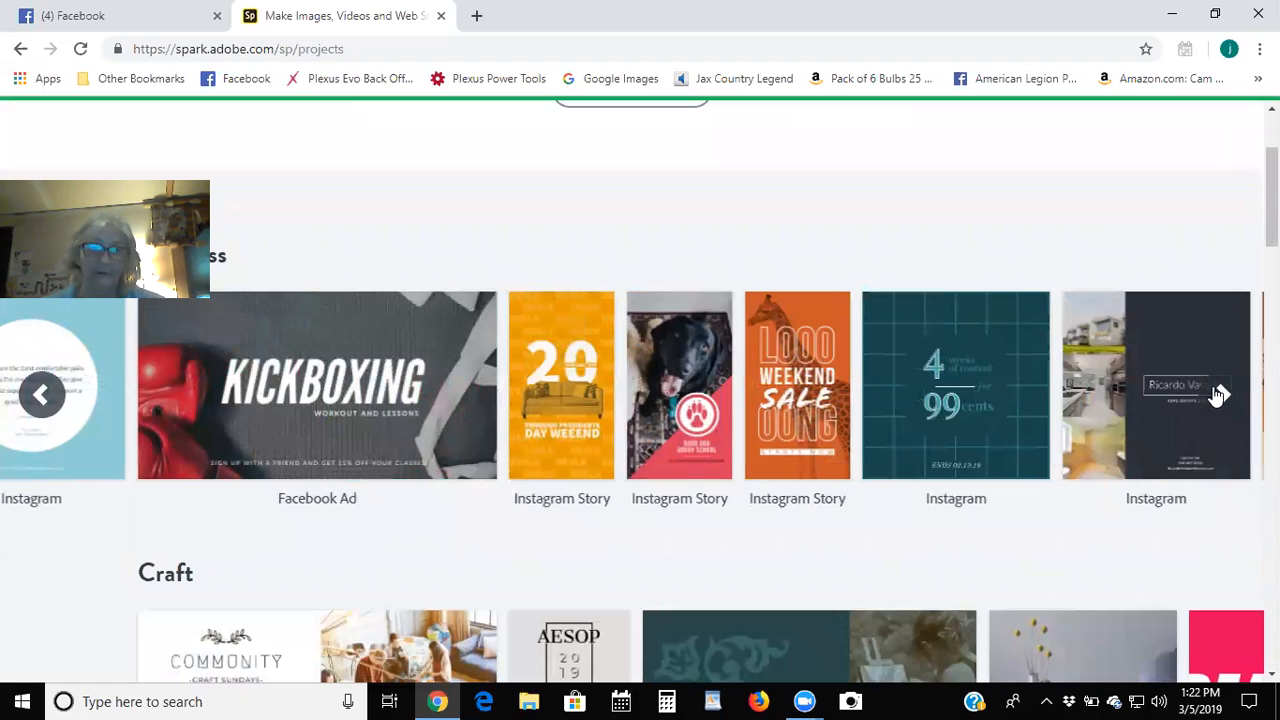
{"action": "left_click", "coordinate": [1218, 394]}
Scroll down to the Food and Lifestyle rows showing the pastel Serendipity Twitter design.
{"action": "scroll", "coordinate": [851, 503], "scroll_direction": "down", "scroll_amount": 2}
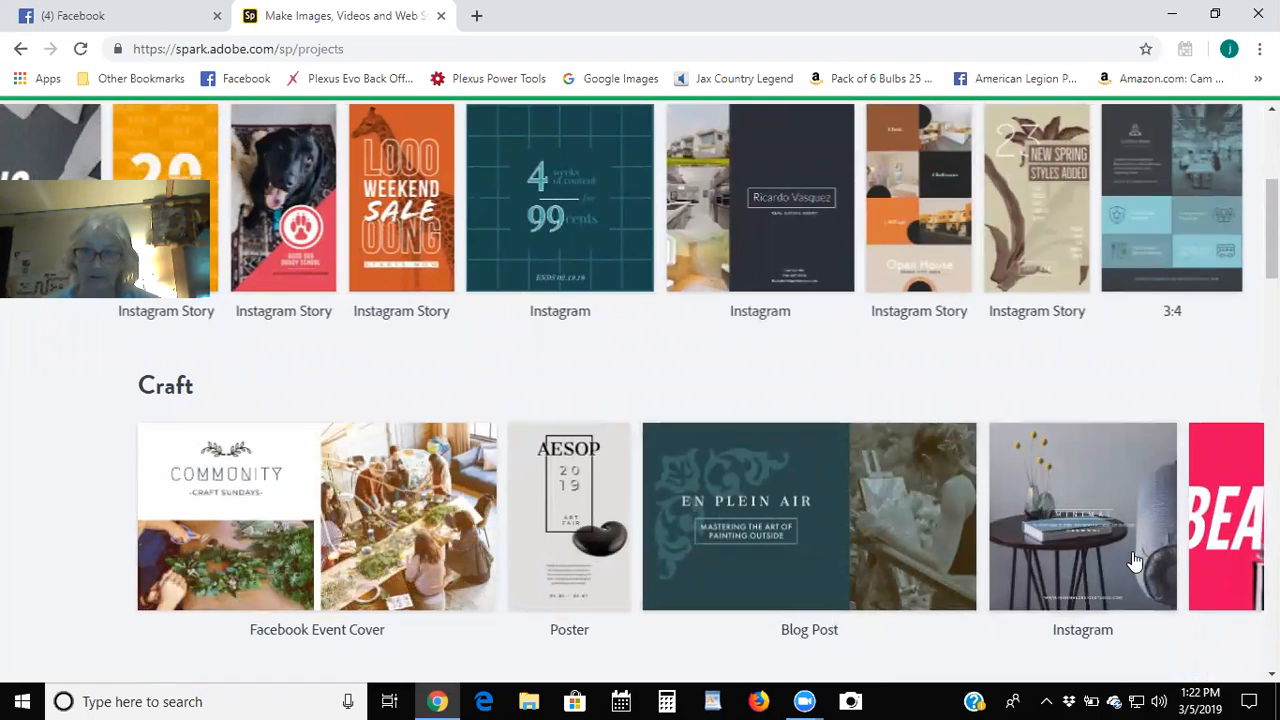
{"action": "scroll", "coordinate": [1135, 560], "scroll_direction": "down", "scroll_amount": 4}
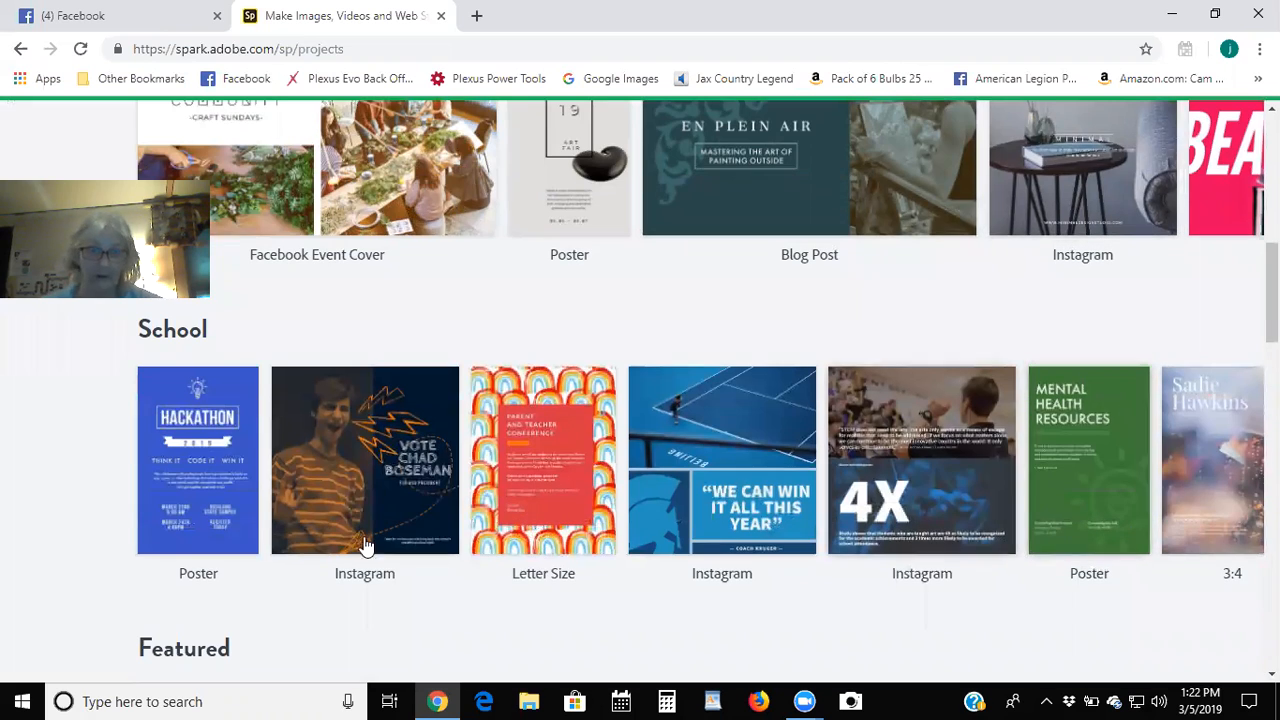
{"action": "scroll", "coordinate": [814, 443], "scroll_direction": "down", "scroll_amount": 1}
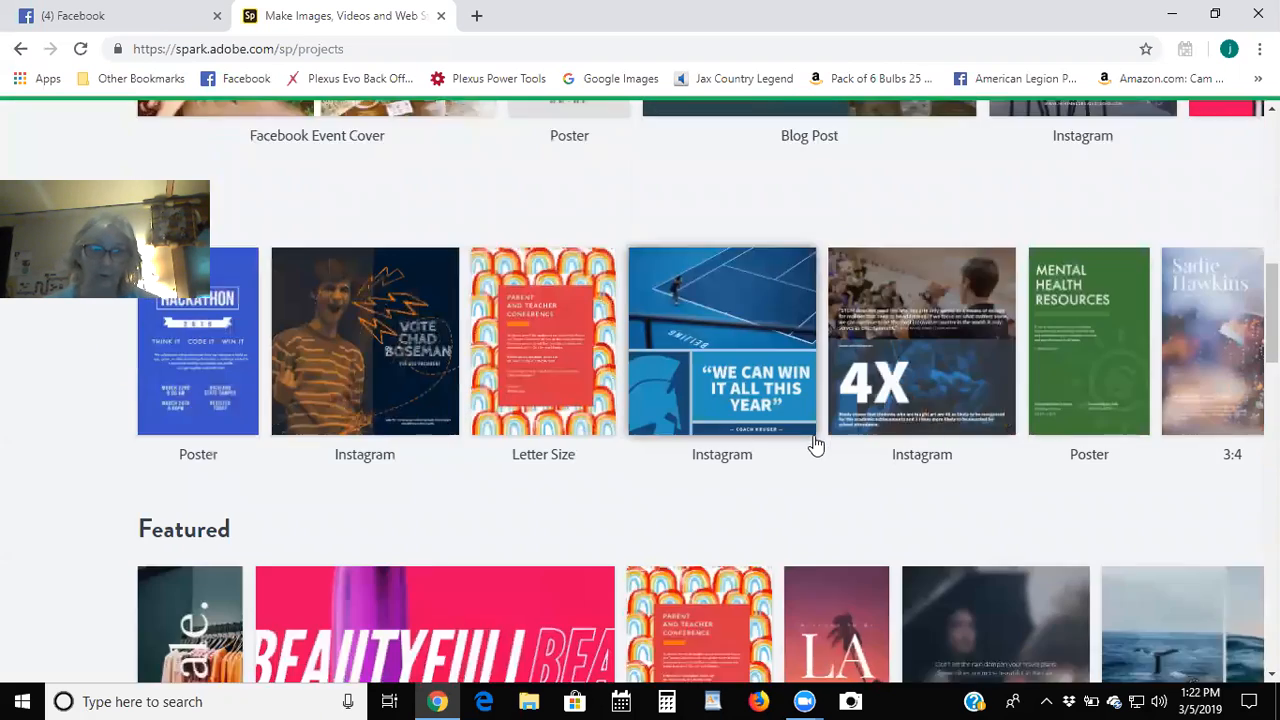
{"action": "scroll", "coordinate": [814, 443], "scroll_direction": "down", "scroll_amount": 2}
{"action": "scroll", "coordinate": [814, 443], "scroll_direction": "down", "scroll_amount": 3}
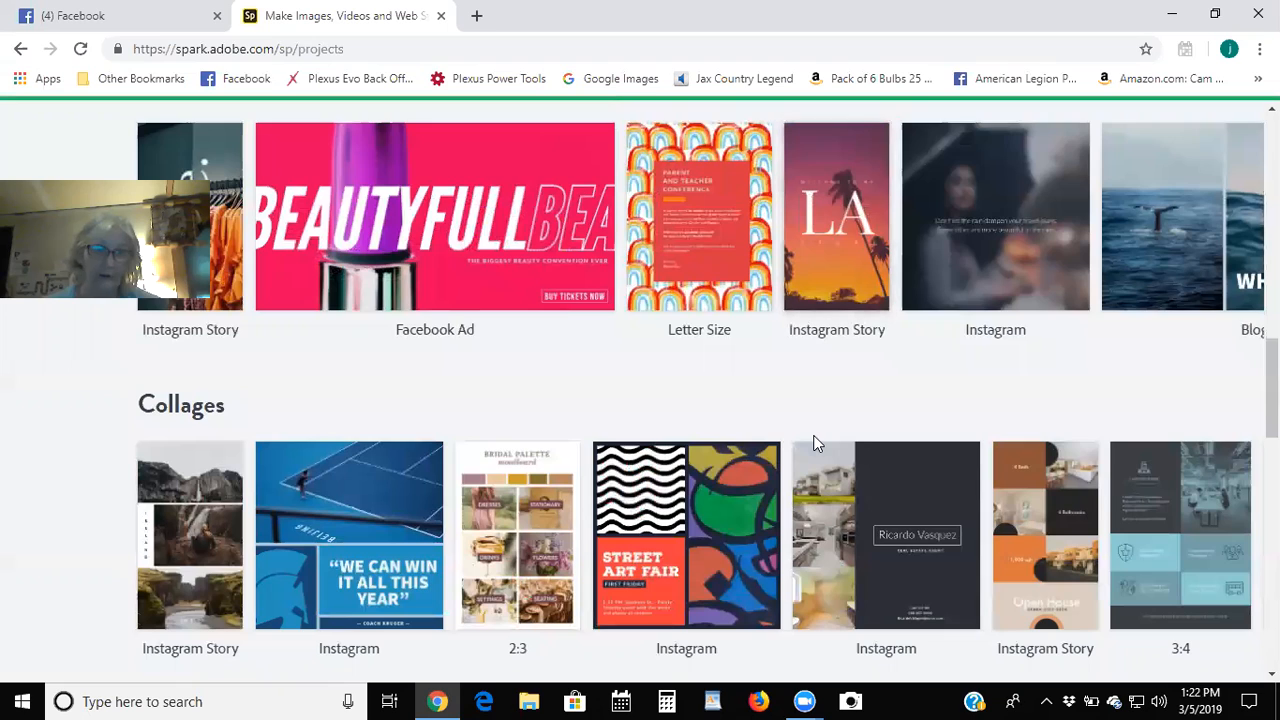
{"action": "scroll", "coordinate": [814, 443], "scroll_direction": "down", "scroll_amount": 1}
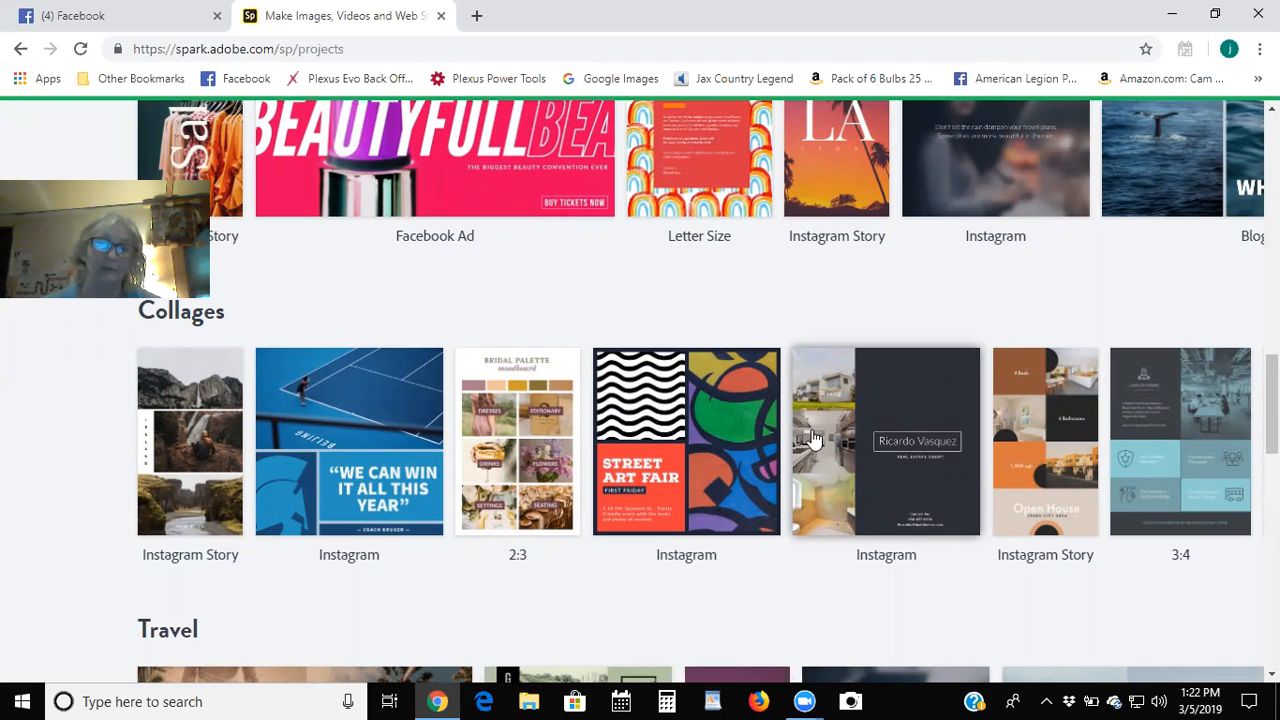
{"action": "scroll", "coordinate": [791, 445], "scroll_direction": "down", "scroll_amount": 3}
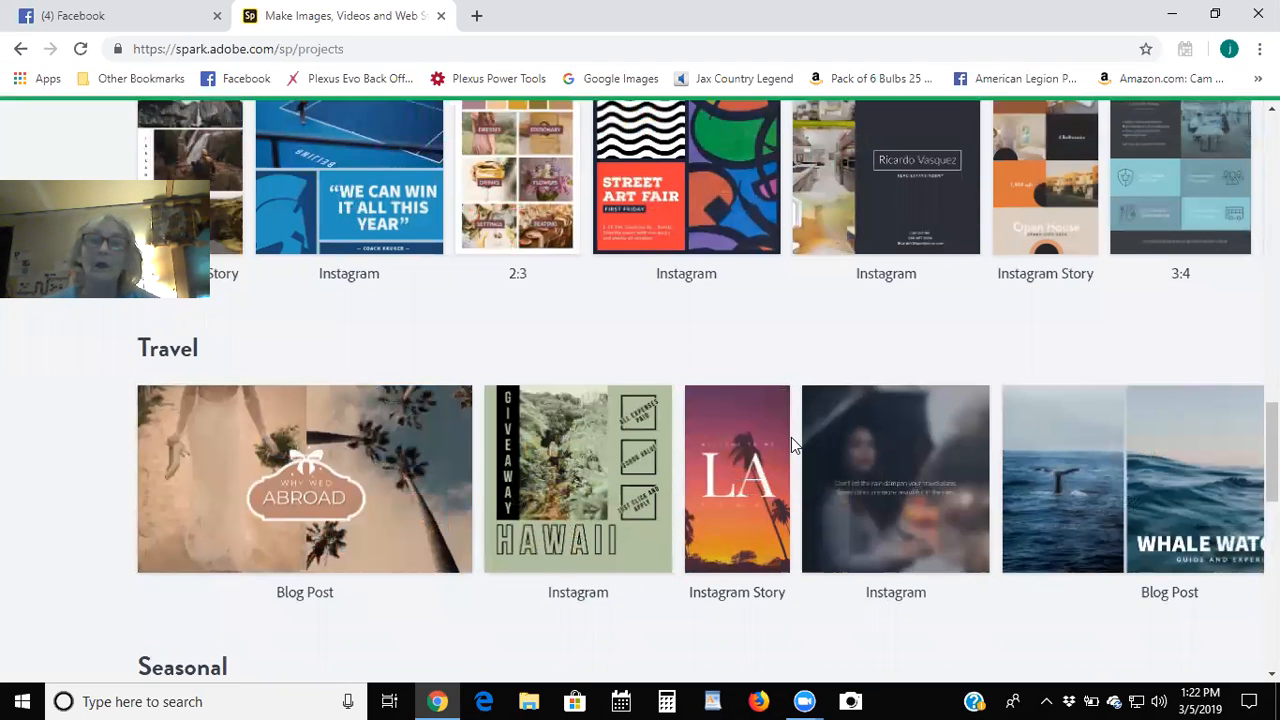
{"action": "scroll", "coordinate": [791, 445], "scroll_direction": "down", "scroll_amount": 3}
{"action": "scroll", "coordinate": [791, 445], "scroll_direction": "down", "scroll_amount": 4}
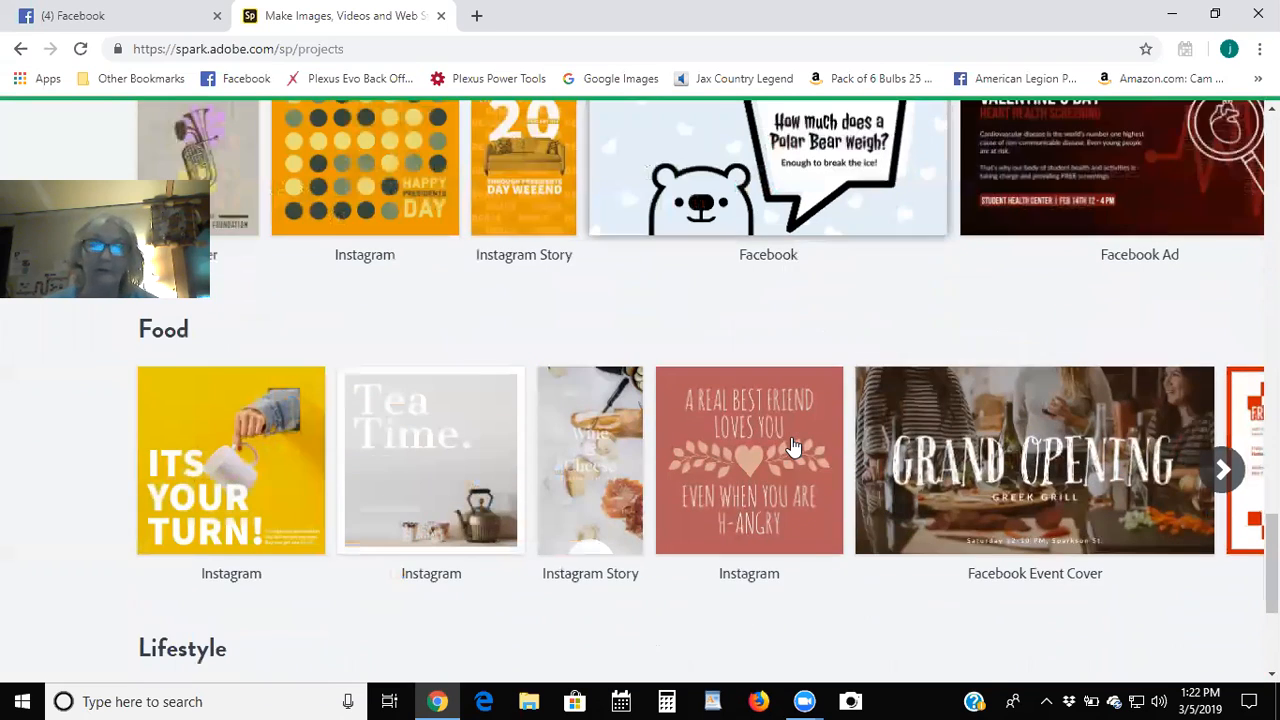
{"action": "scroll", "coordinate": [791, 445], "scroll_direction": "down", "scroll_amount": 2}
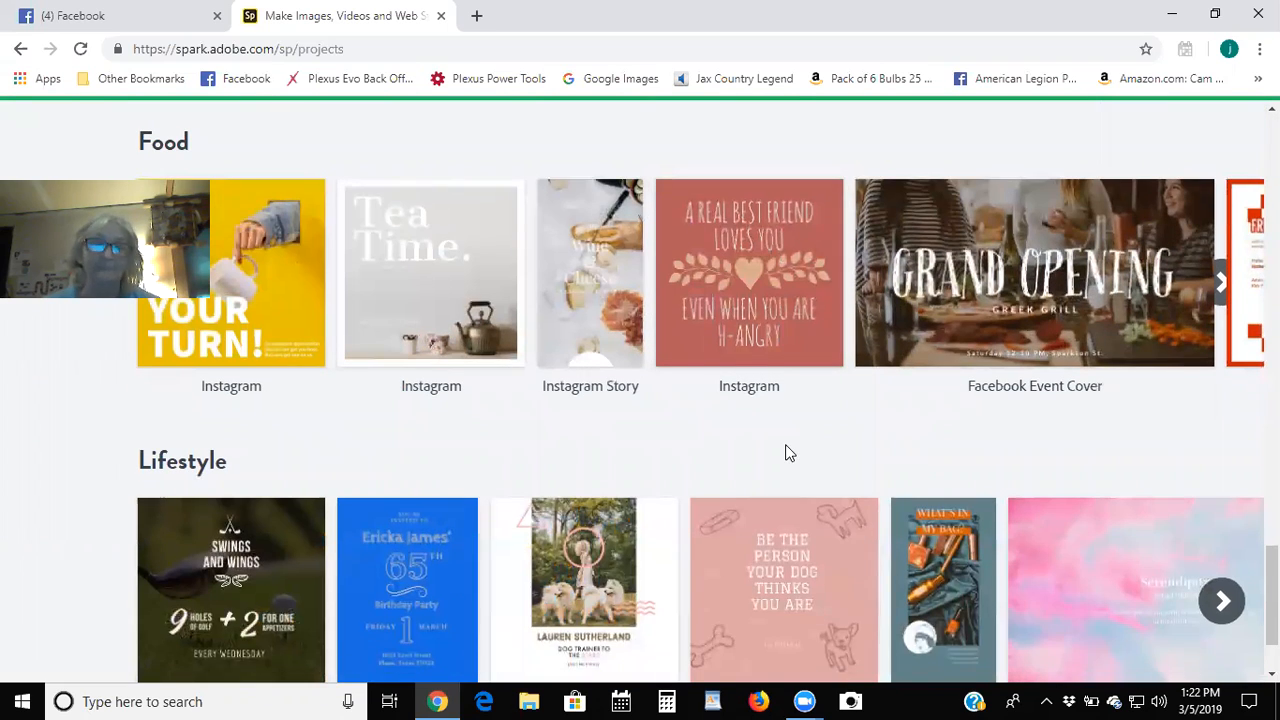
{"action": "scroll", "coordinate": [790, 445], "scroll_direction": "up", "scroll_amount": 1}
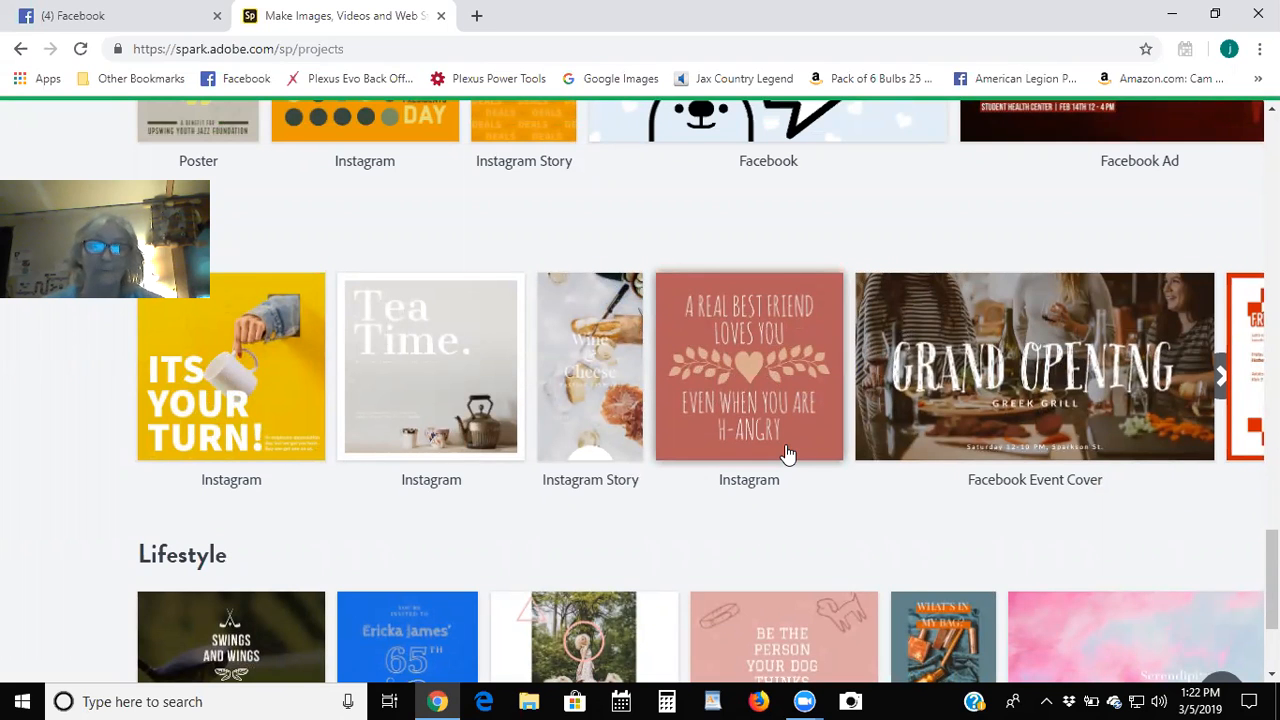
{"action": "scroll", "coordinate": [1016, 366], "scroll_direction": "down", "scroll_amount": 1}
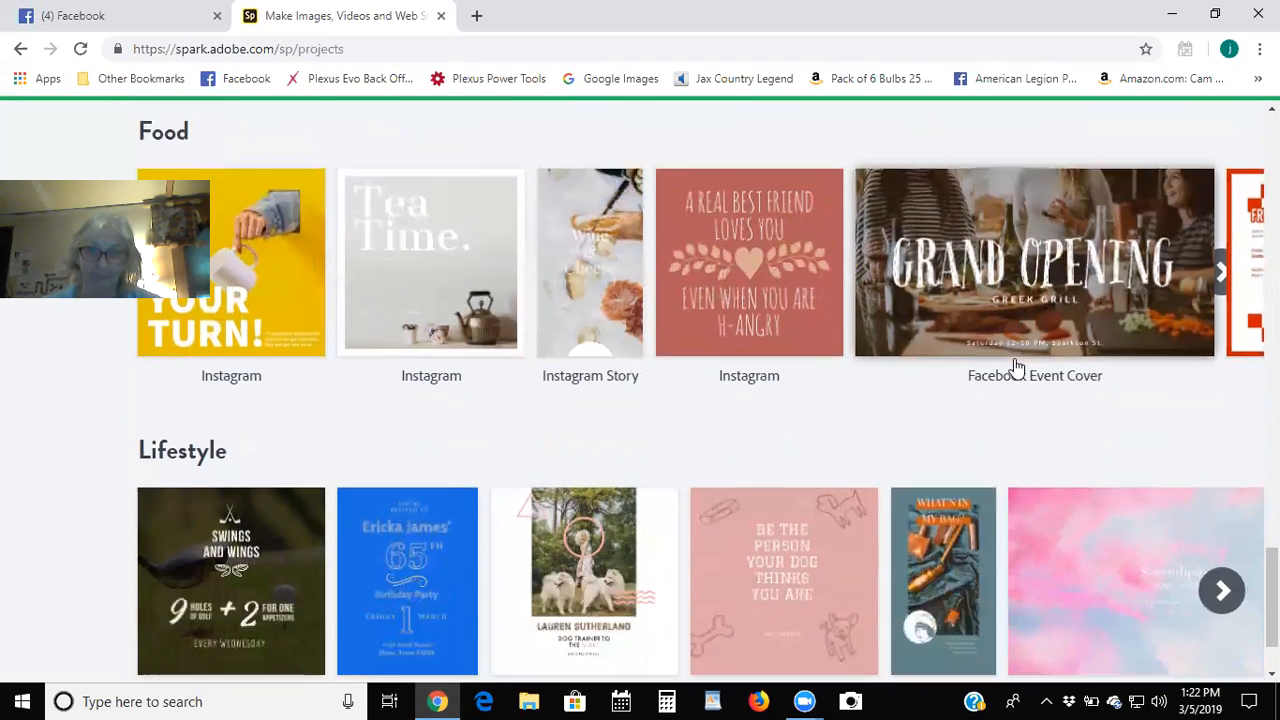
{"action": "scroll", "coordinate": [1016, 366], "scroll_direction": "down", "scroll_amount": 1}
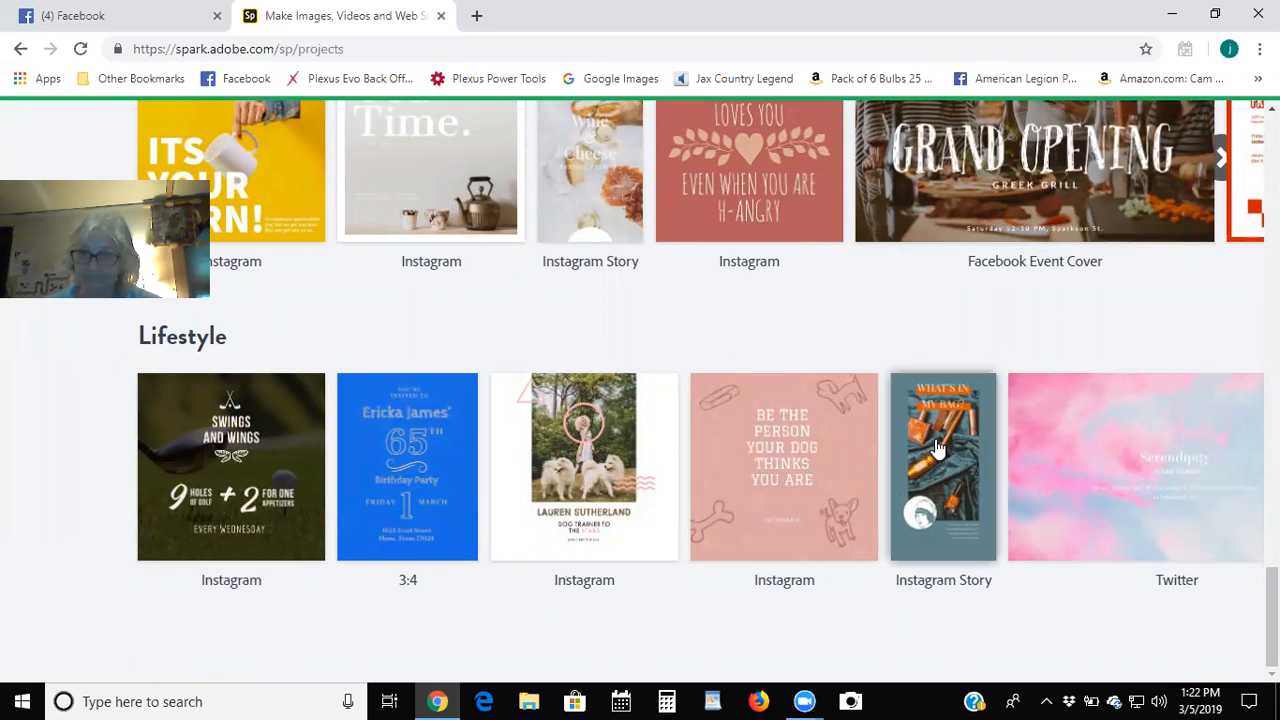
Open the Serendipity Twitter template as a new post and select its Spark watermark.
{"action": "left_click", "coordinate": [1136, 432]}
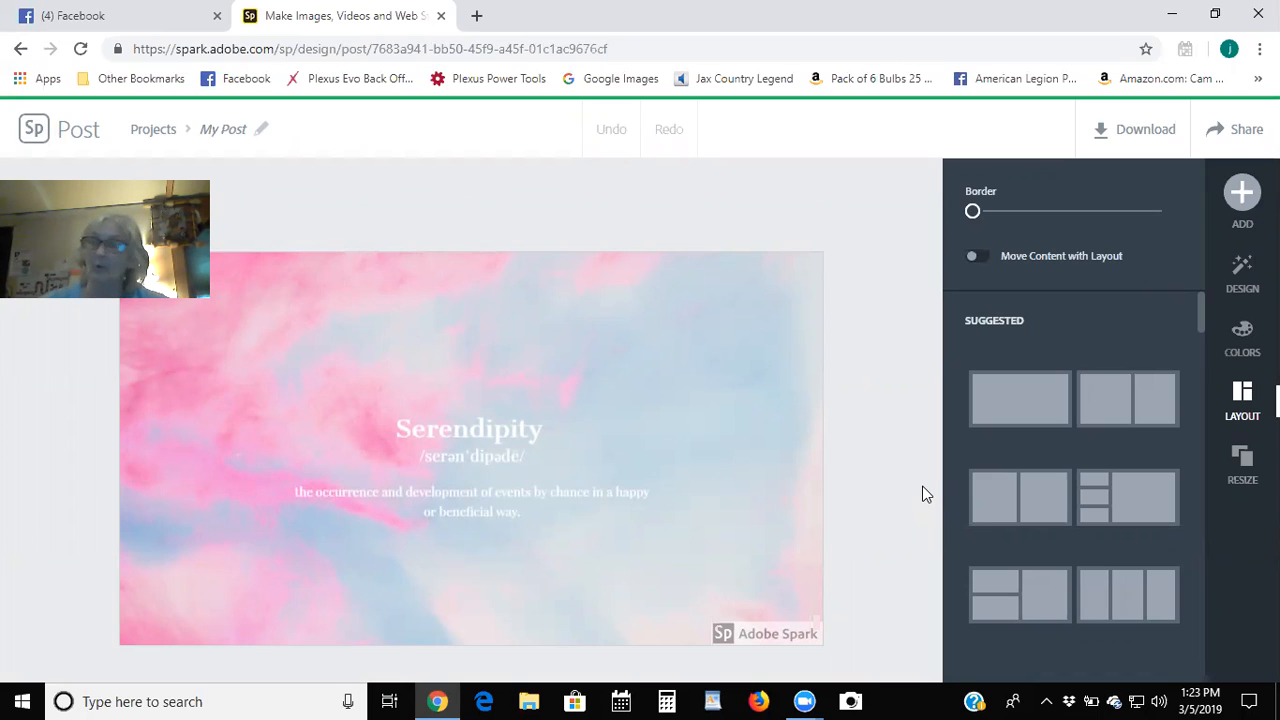
{"action": "left_click", "coordinate": [770, 643]}
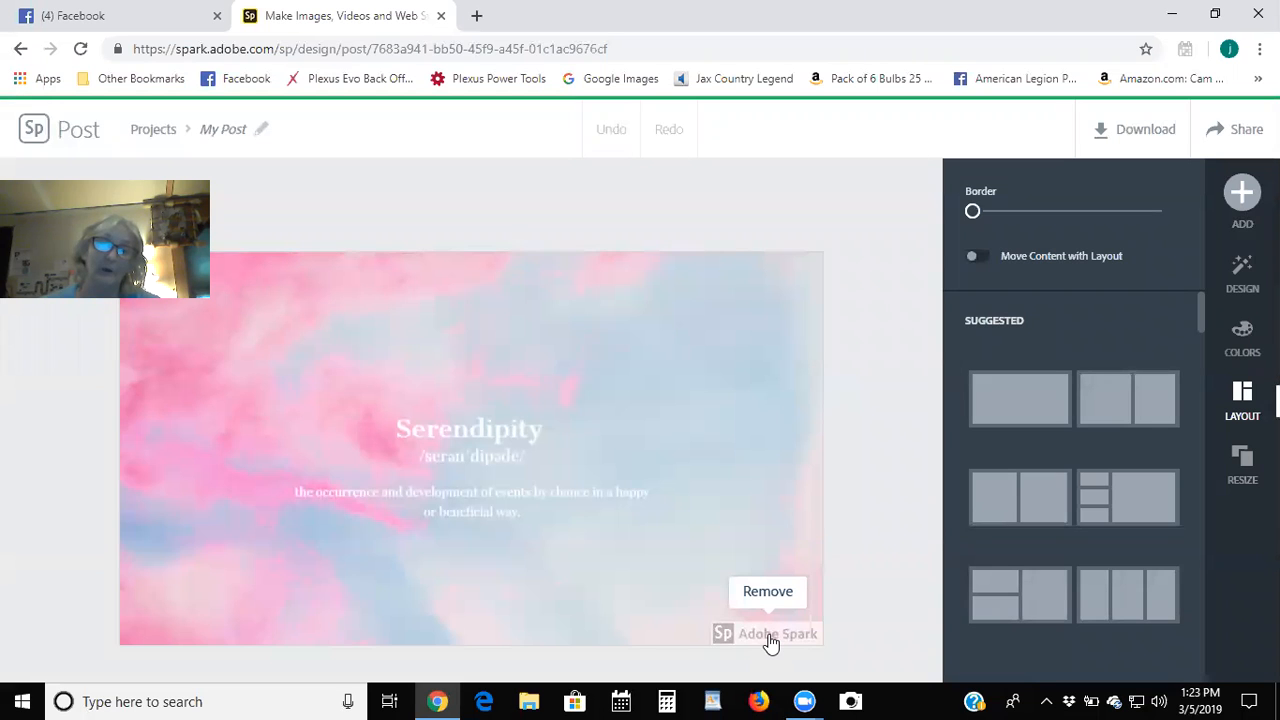
Remove the Spark logo once for this post and close the branding promo panel.
{"action": "left_click", "coordinate": [770, 643]}
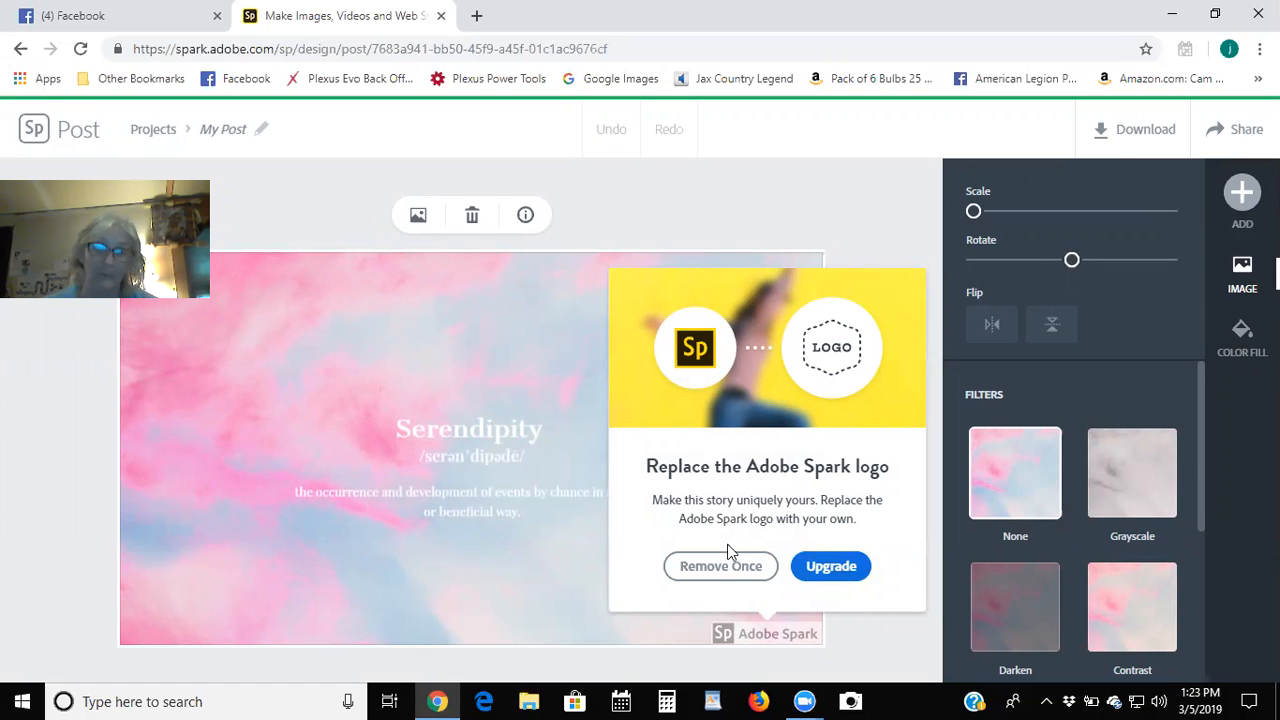
{"action": "left_click", "coordinate": [713, 571]}
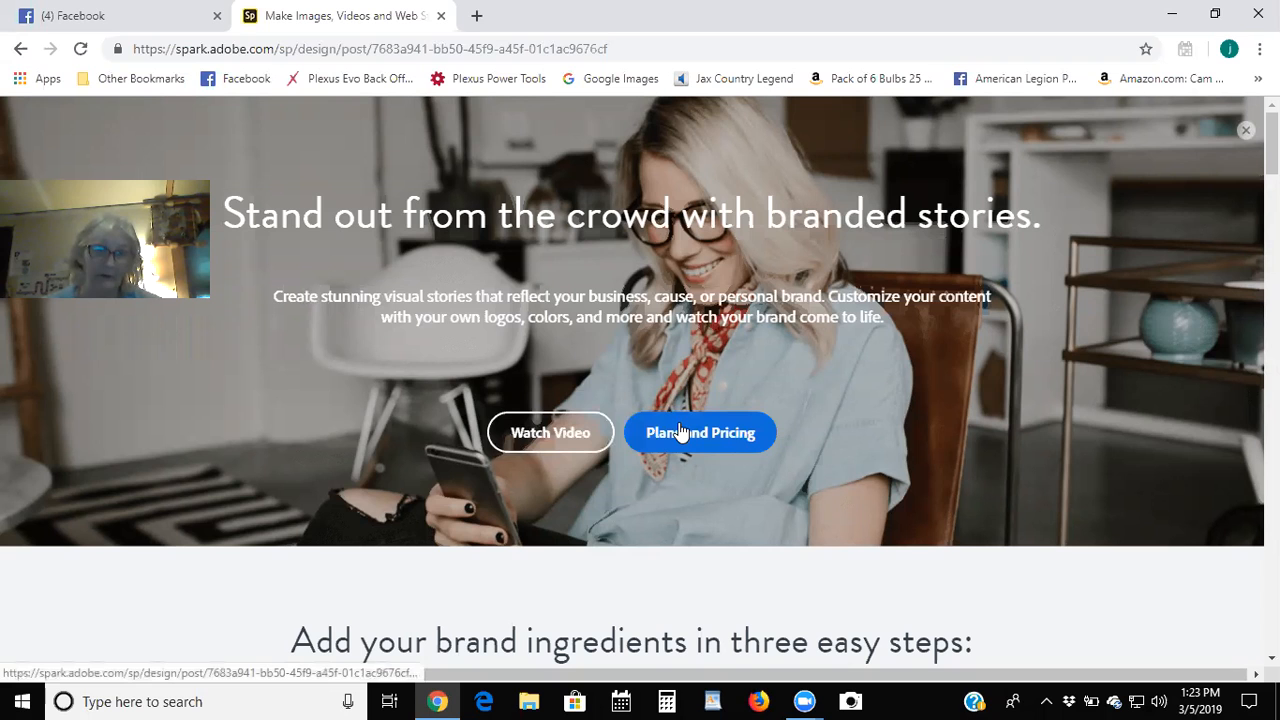
{"action": "left_click", "coordinate": [1246, 131]}
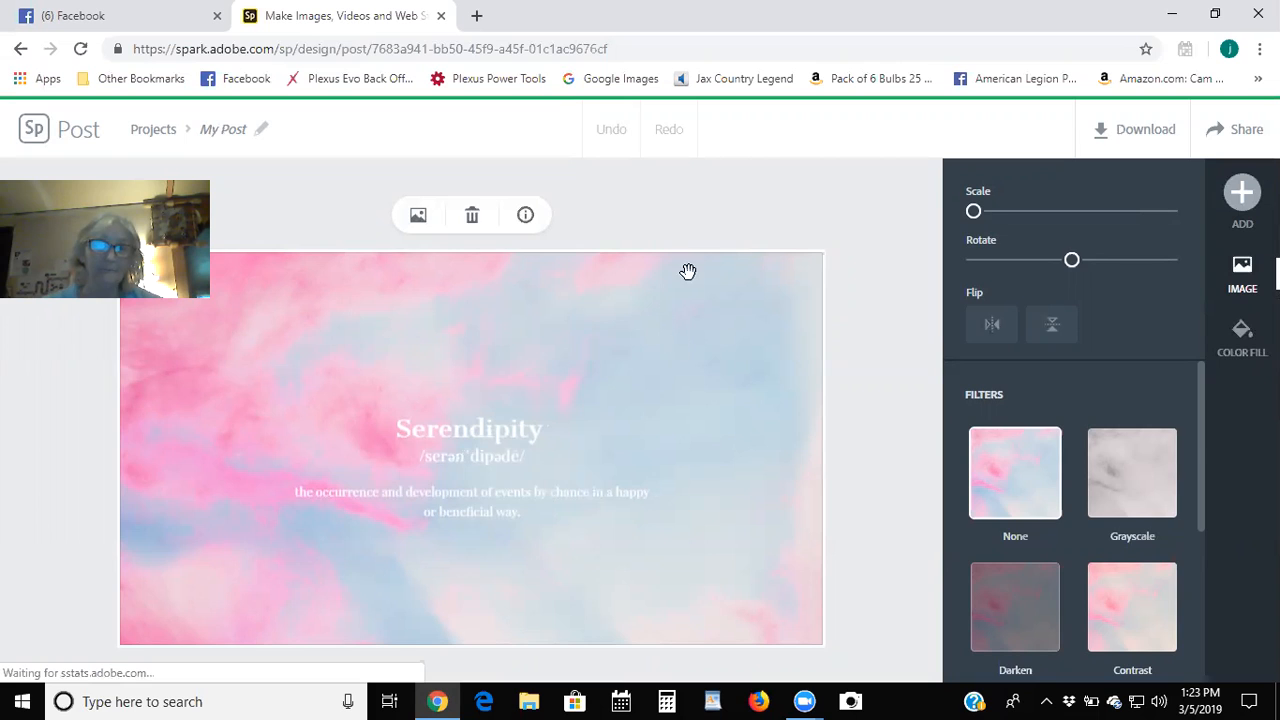
Delete the definition paragraph from the Serendipity design.
{"action": "left_click", "coordinate": [454, 432]}
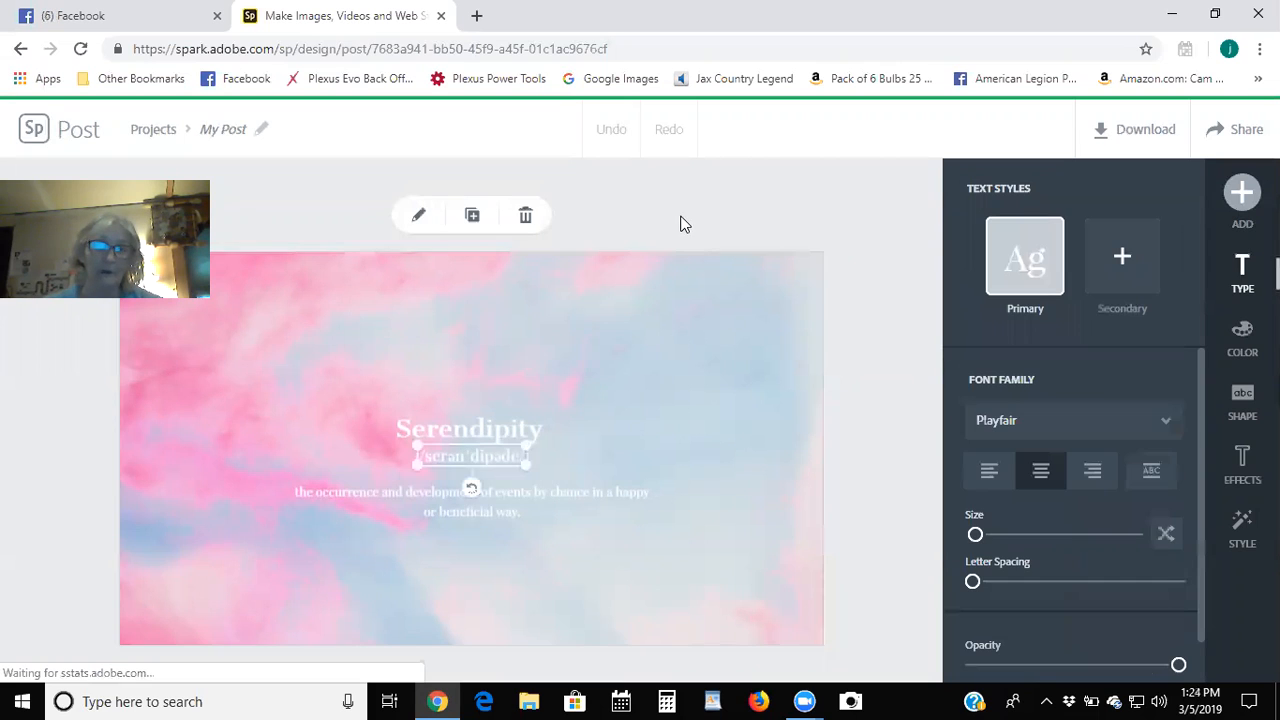
{"action": "left_click", "coordinate": [445, 429]}
{"action": "left_click", "coordinate": [467, 424]}
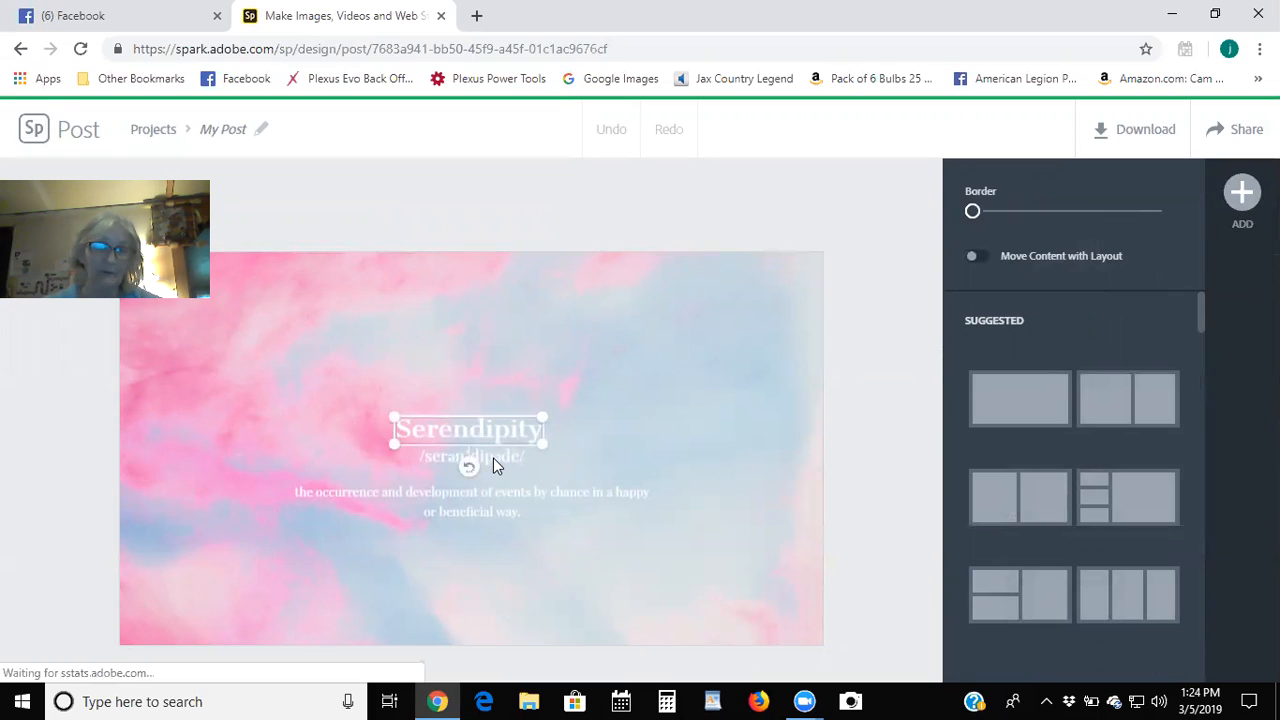
{"action": "left_click", "coordinate": [416, 497]}
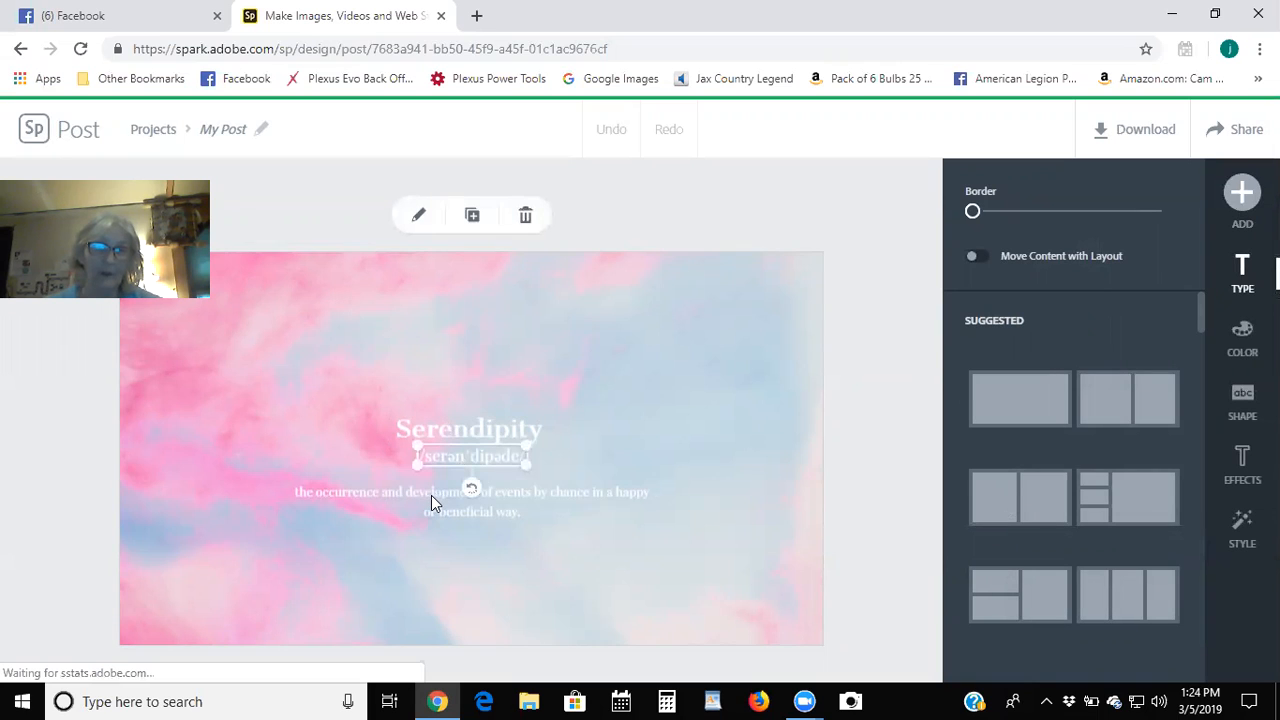
{"action": "left_click", "coordinate": [432, 496]}
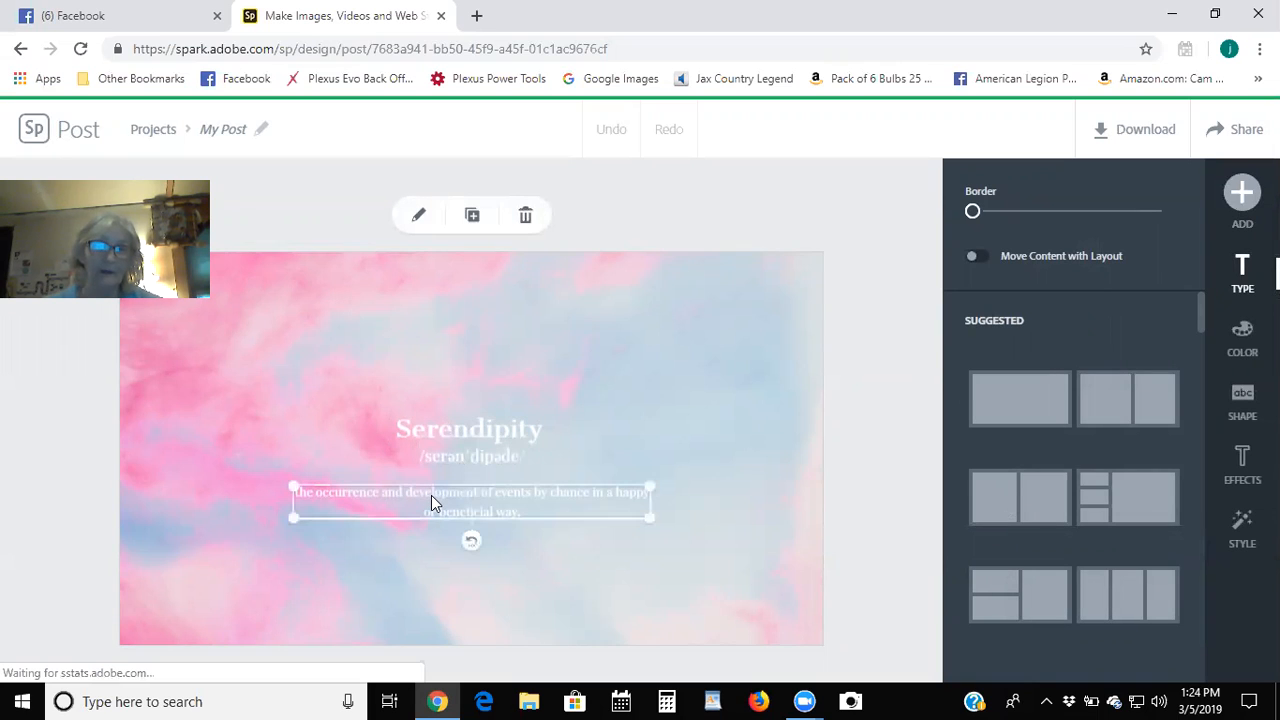
{"action": "left_click", "coordinate": [530, 218]}
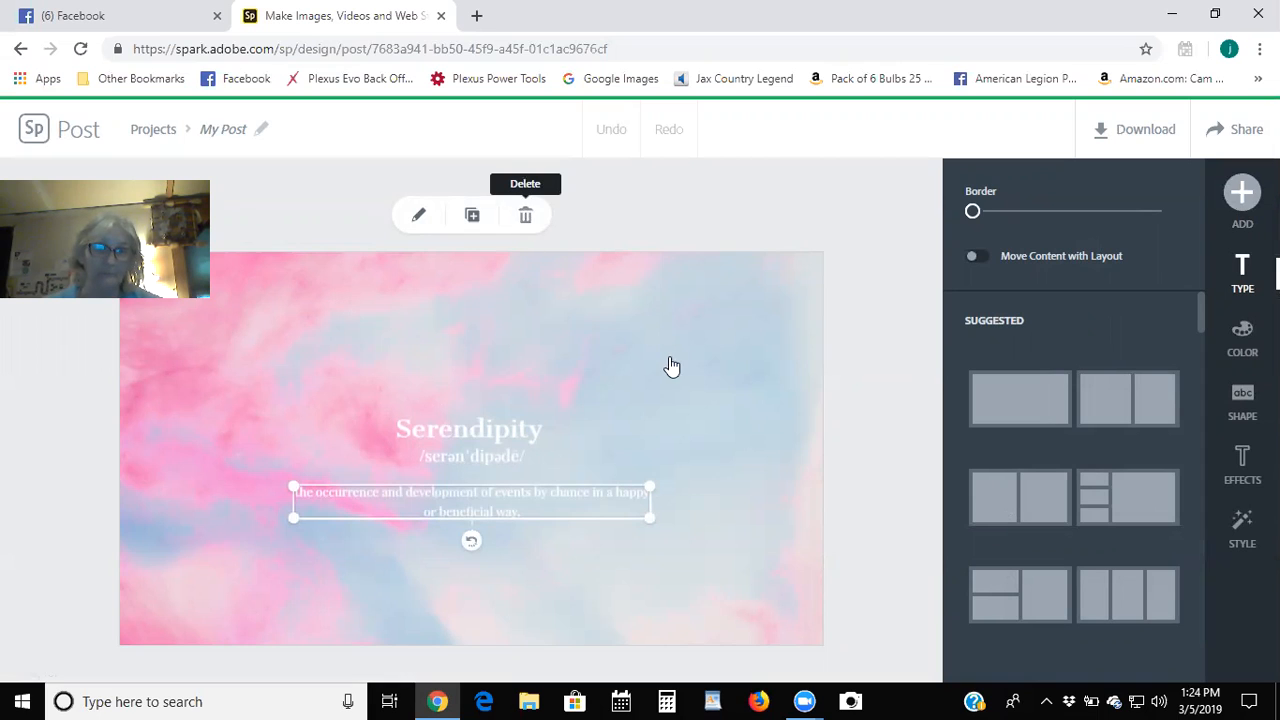
Delete the pronunciation line, leaving the Serendipity heading selected.
{"action": "left_click", "coordinate": [475, 457]}
{"action": "left_click_drag", "start_coordinate": [463, 456], "coordinate": [633, 500]}
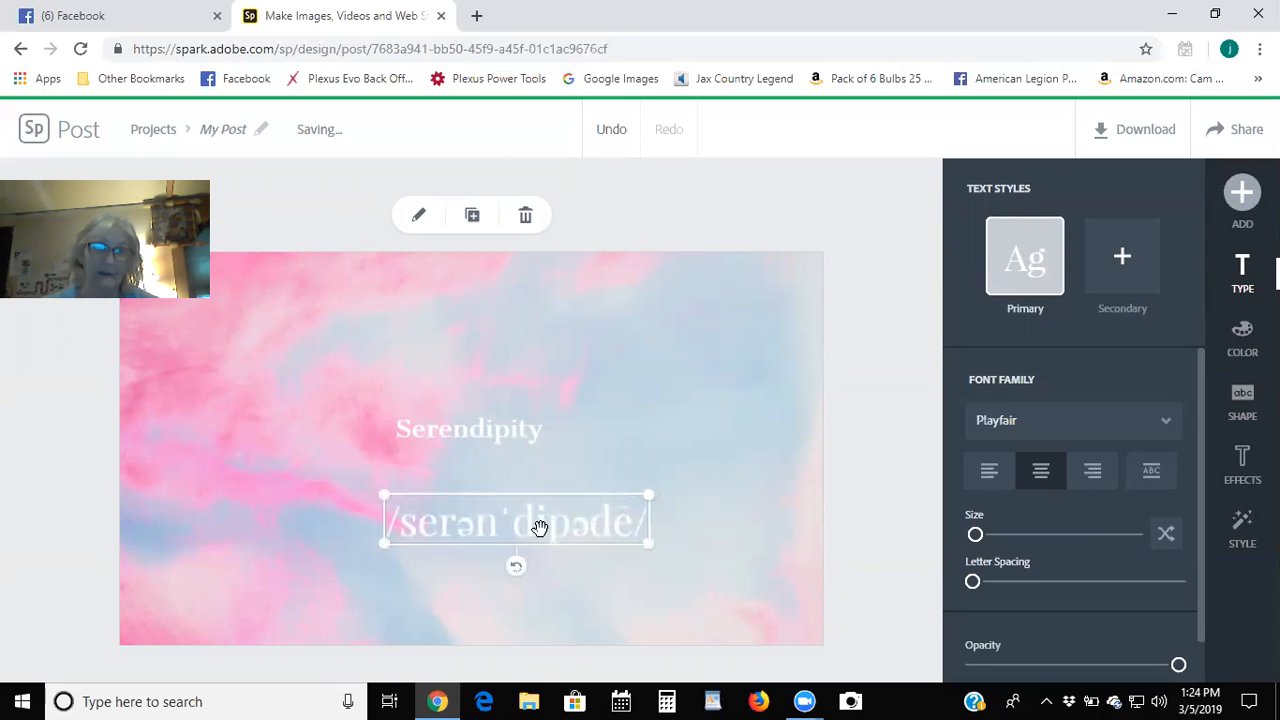
{"action": "left_click", "coordinate": [524, 215]}
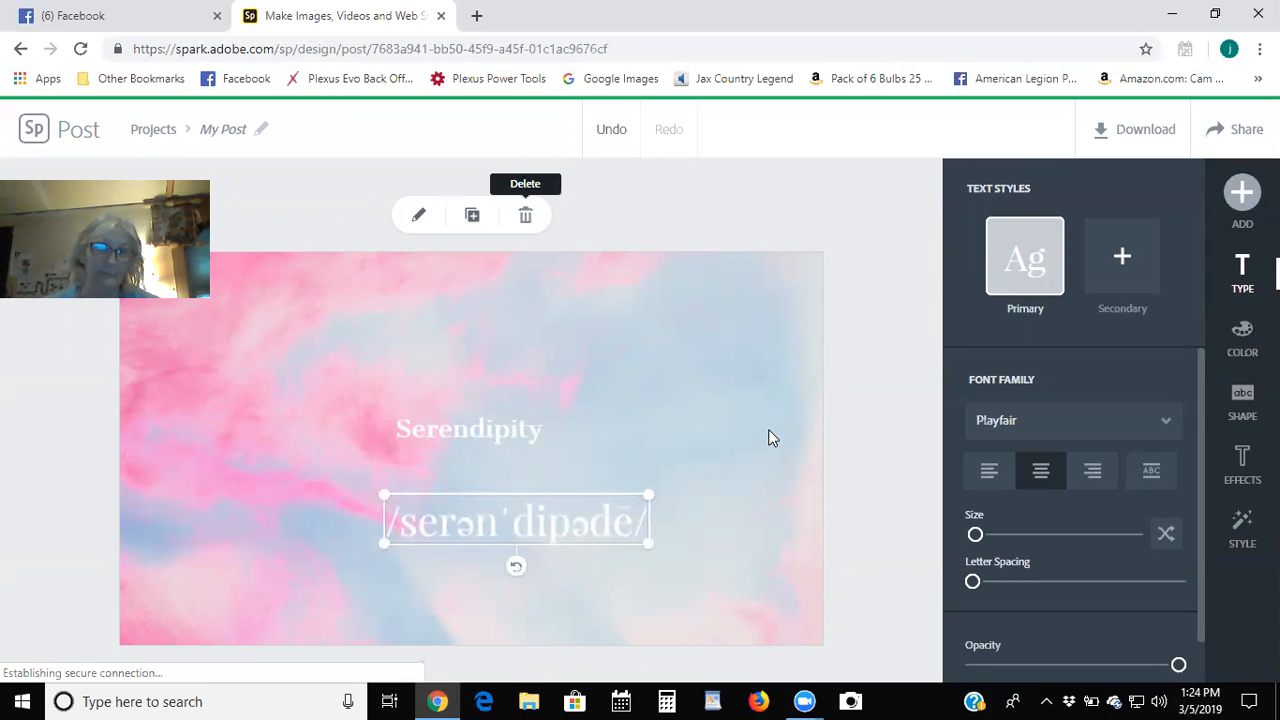
{"action": "left_click", "coordinate": [504, 427]}
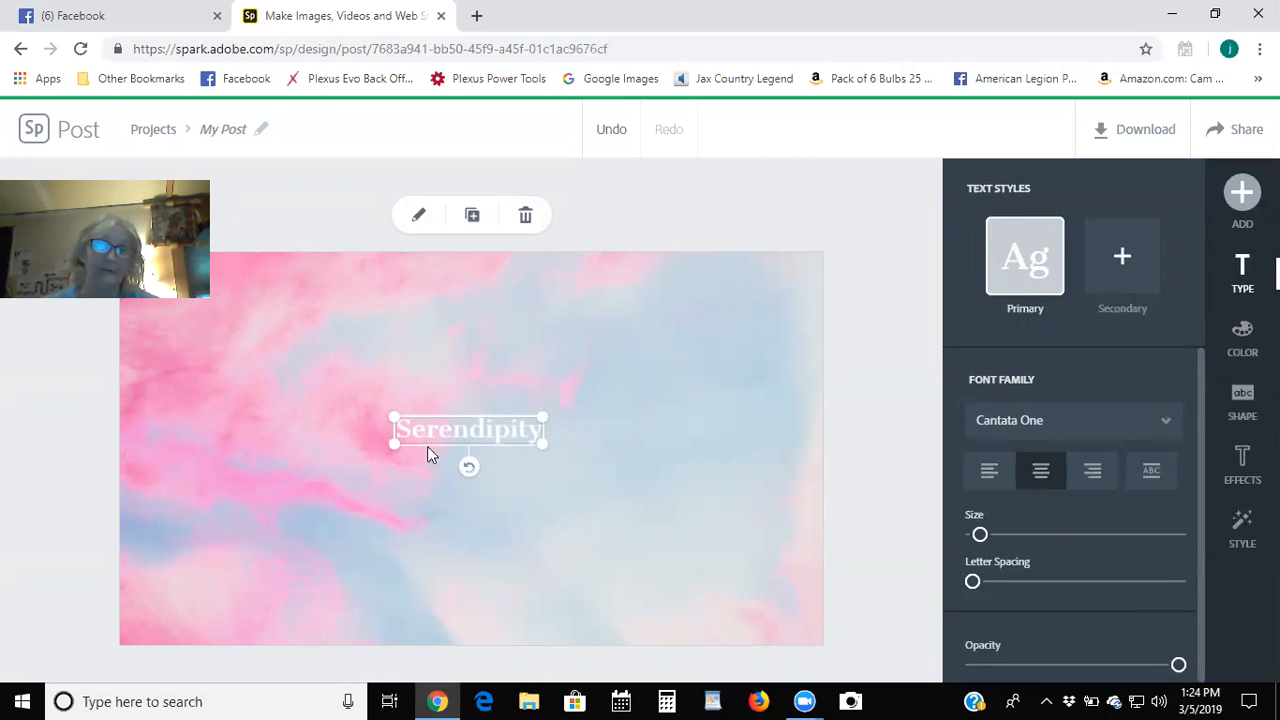
Change the heading to 'Thank YOU!' with 'for your order!' on a second line.
{"action": "left_click", "coordinate": [417, 218]}
{"action": "key", "text": "BackSpace"}
{"action": "key", "text": "BackSpace"}
{"action": "key", "text": "BackSpace"}
{"action": "key", "text": "BackSpace"}
{"action": "key", "text": "BackSpace"}
{"action": "key", "text": "BackSpace"}
{"action": "key", "text": "BackSpace"}
{"action": "key", "text": "BackSpace"}
{"action": "key", "text": "BackSpace"}
{"action": "key", "text": "BackSpace"}
{"action": "key", "text": "BackSpace"}
{"action": "key", "text": "BackSpace"}
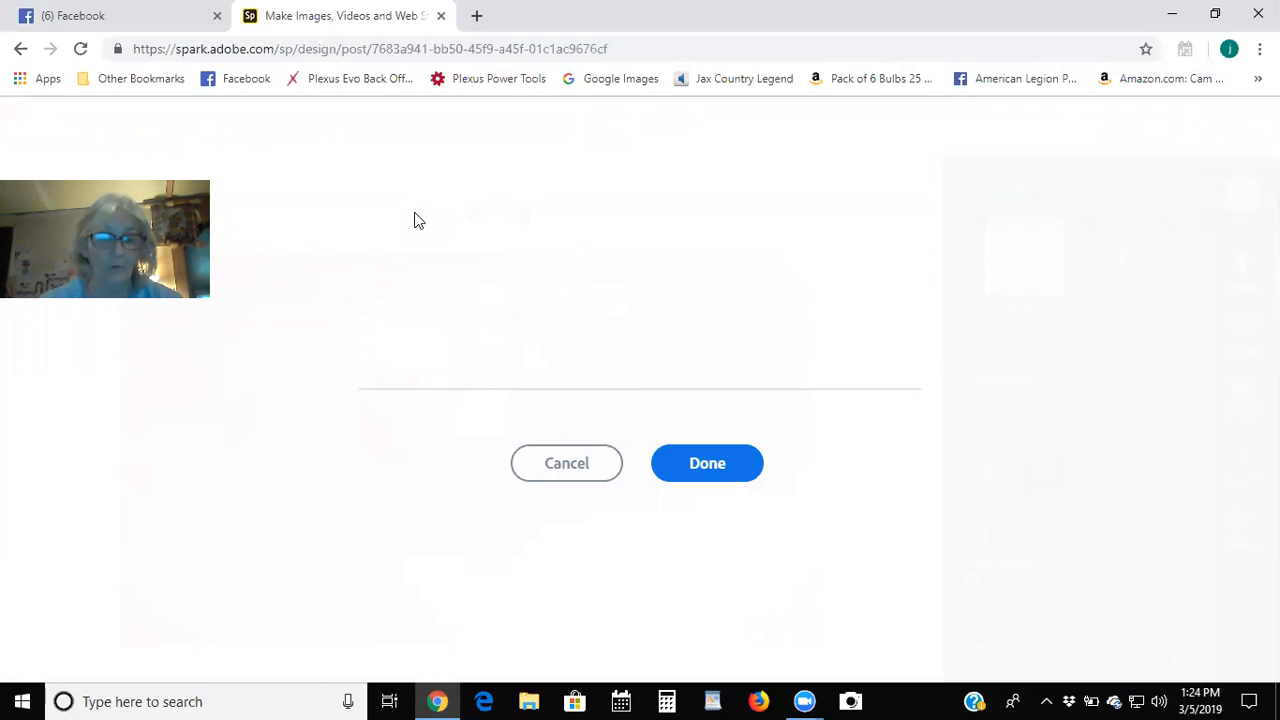
{"action": "type", "text": "Thank "}
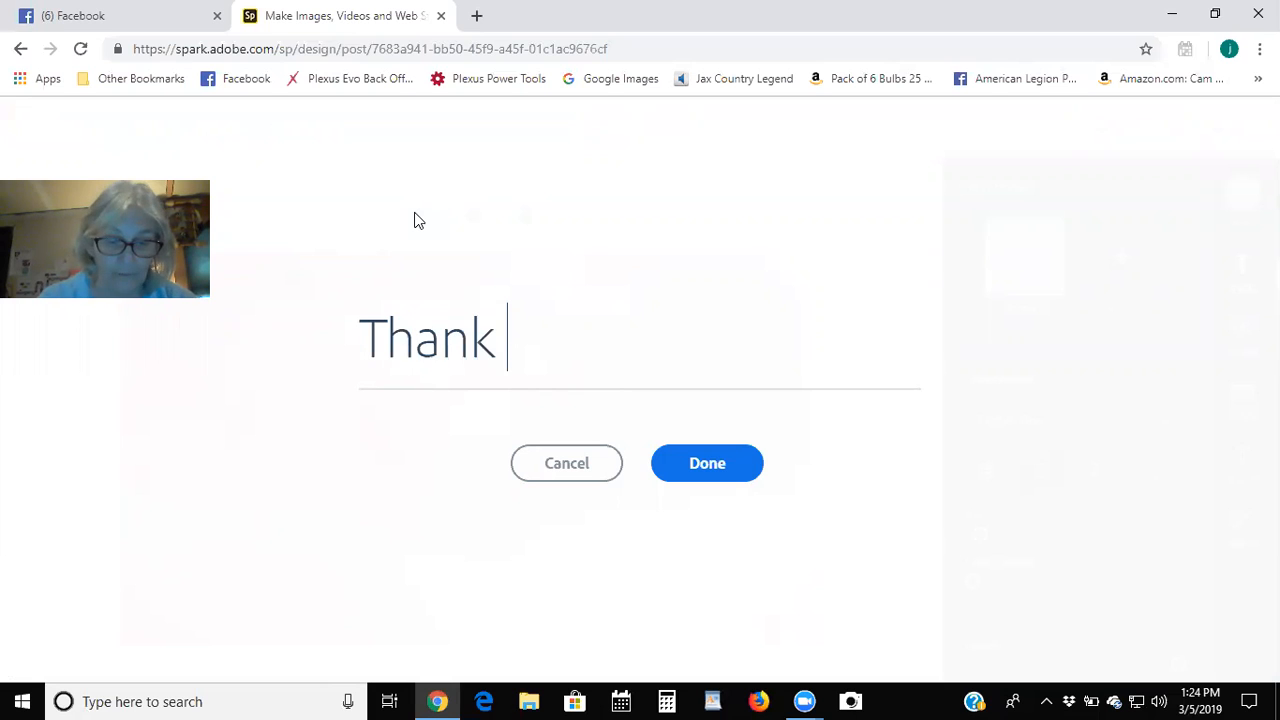
{"action": "type", "text": "YOU!"}
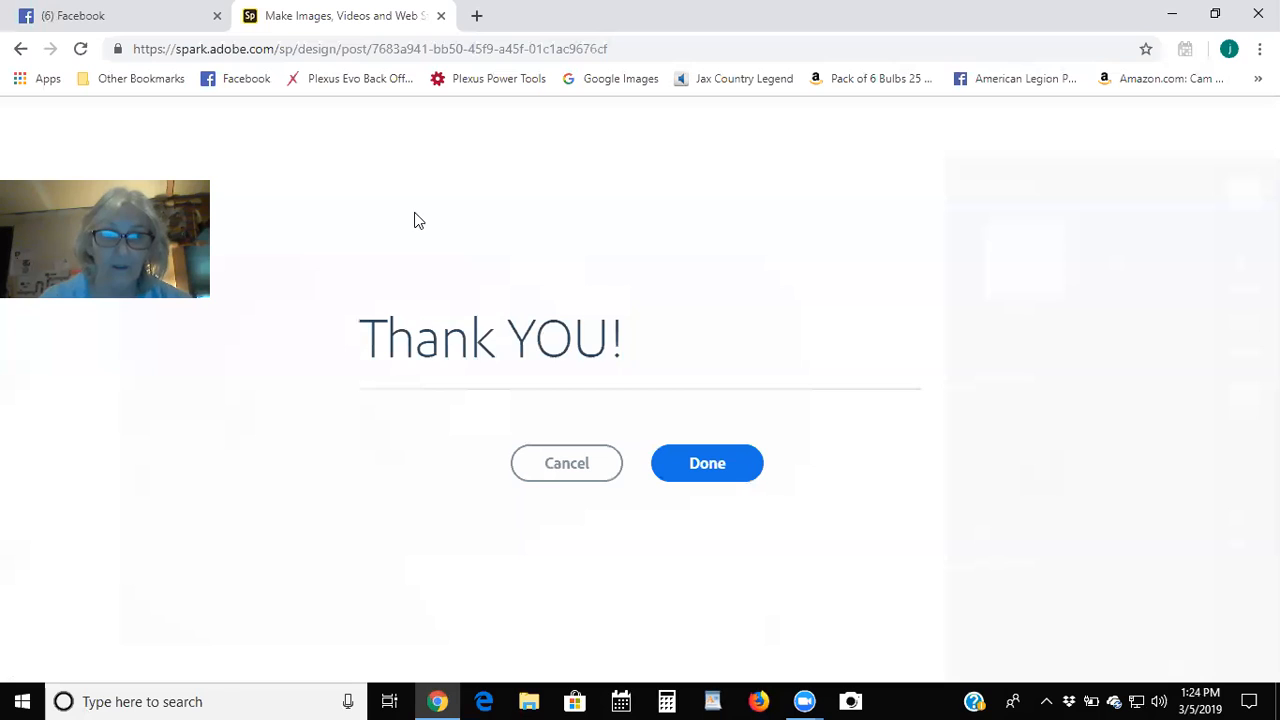
{"action": "key", "text": "Return"}
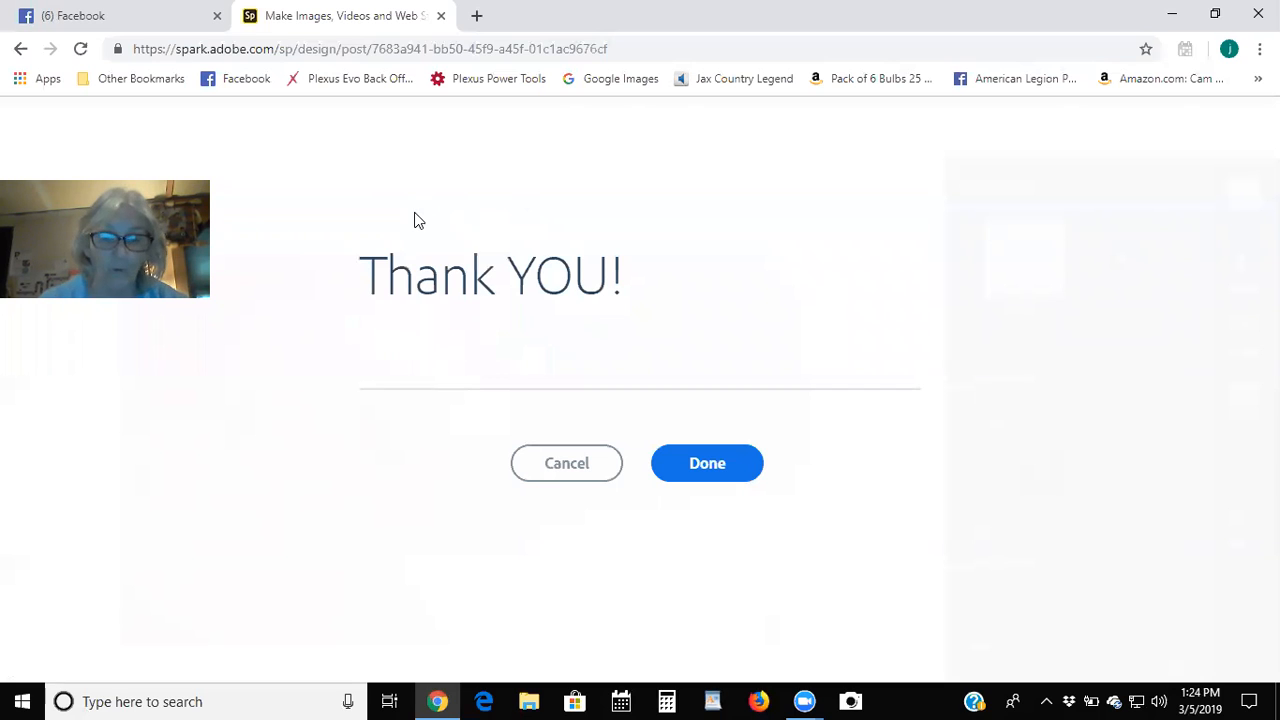
{"action": "type", "text": "for your order!"}
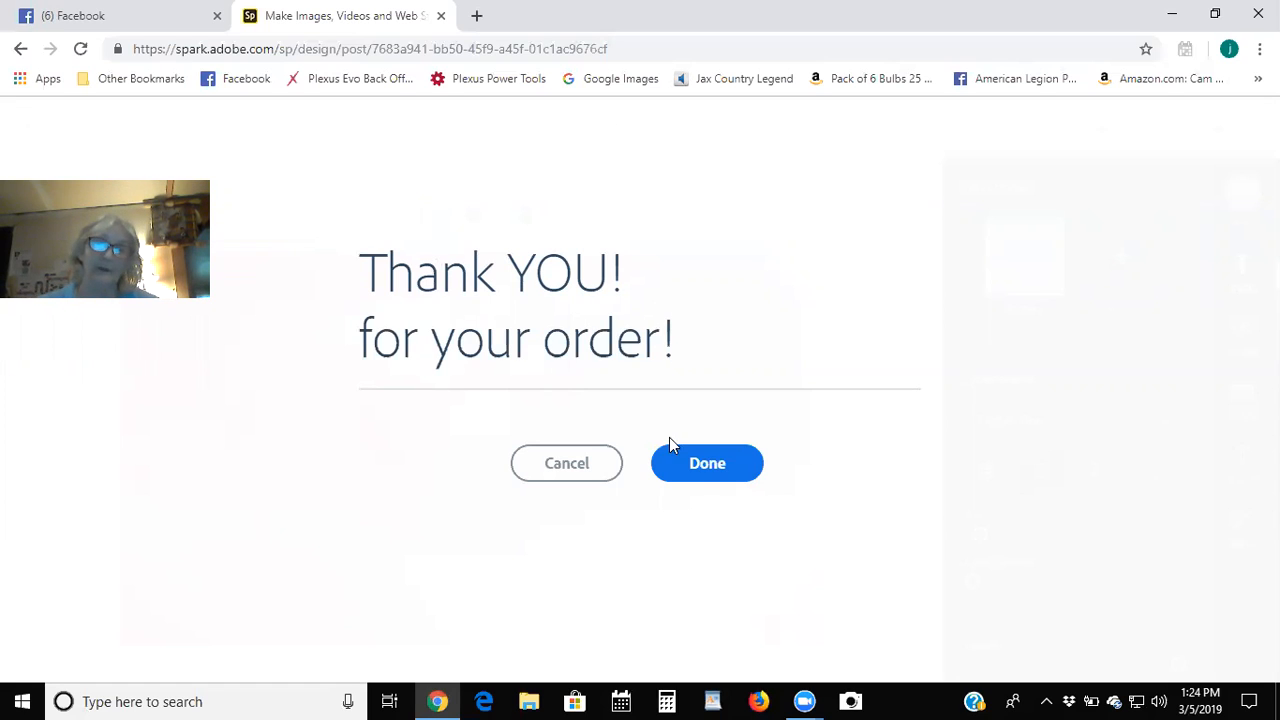
{"action": "left_click", "coordinate": [703, 474]}
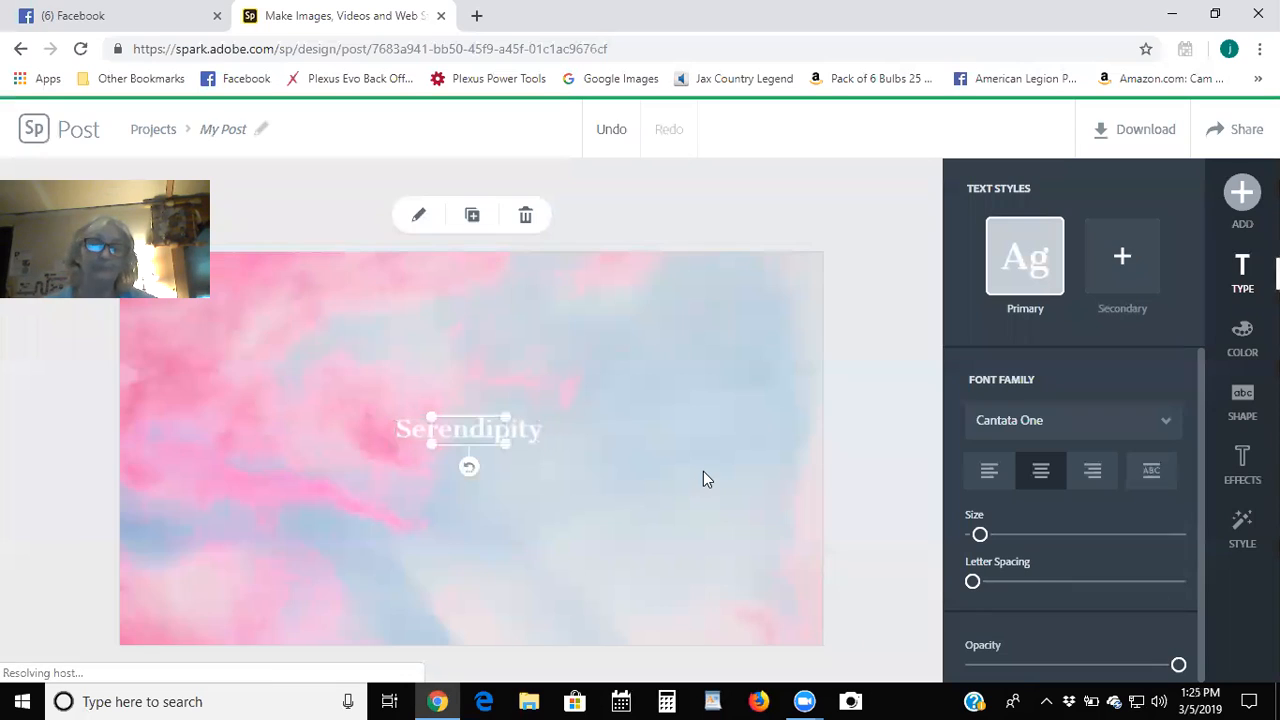
Enlarge the thank-you text box toward the corners and nudge it into place.
{"action": "left_click_drag", "start_coordinate": [505, 447], "coordinate": [709, 591]}
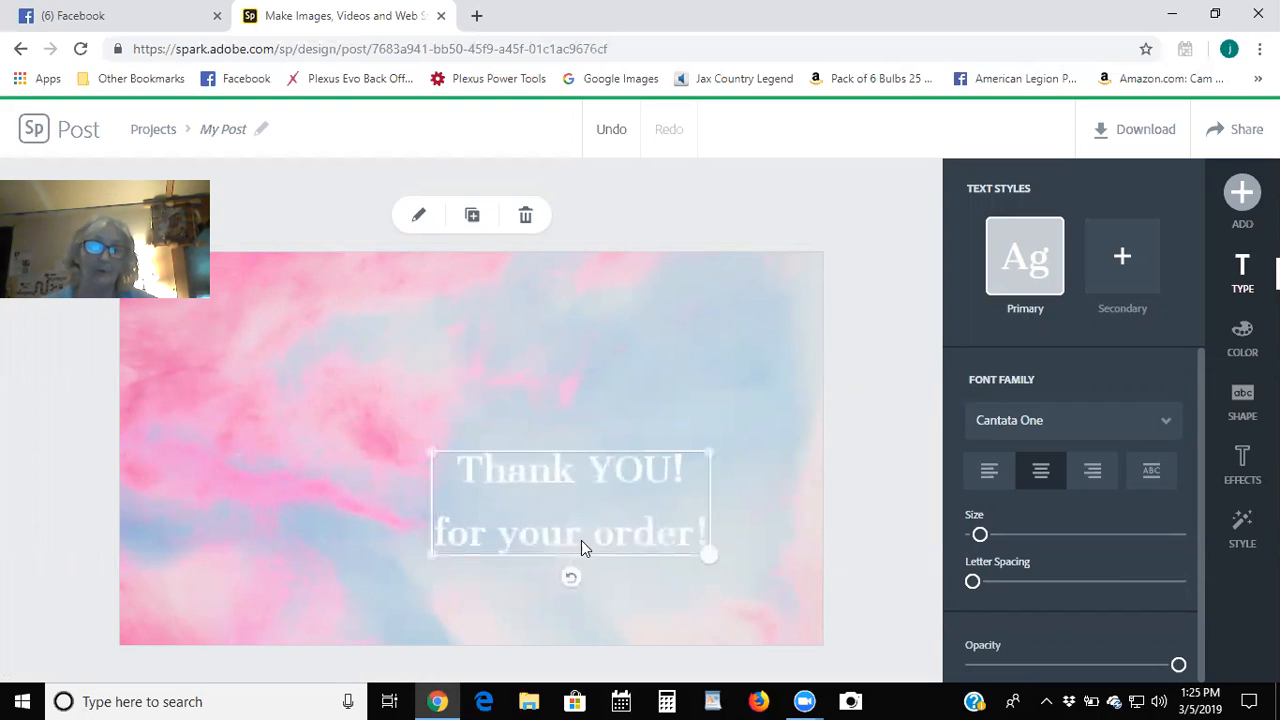
{"action": "left_click_drag", "start_coordinate": [431, 450], "coordinate": [244, 320]}
{"action": "left_click_drag", "start_coordinate": [494, 399], "coordinate": [467, 409]}
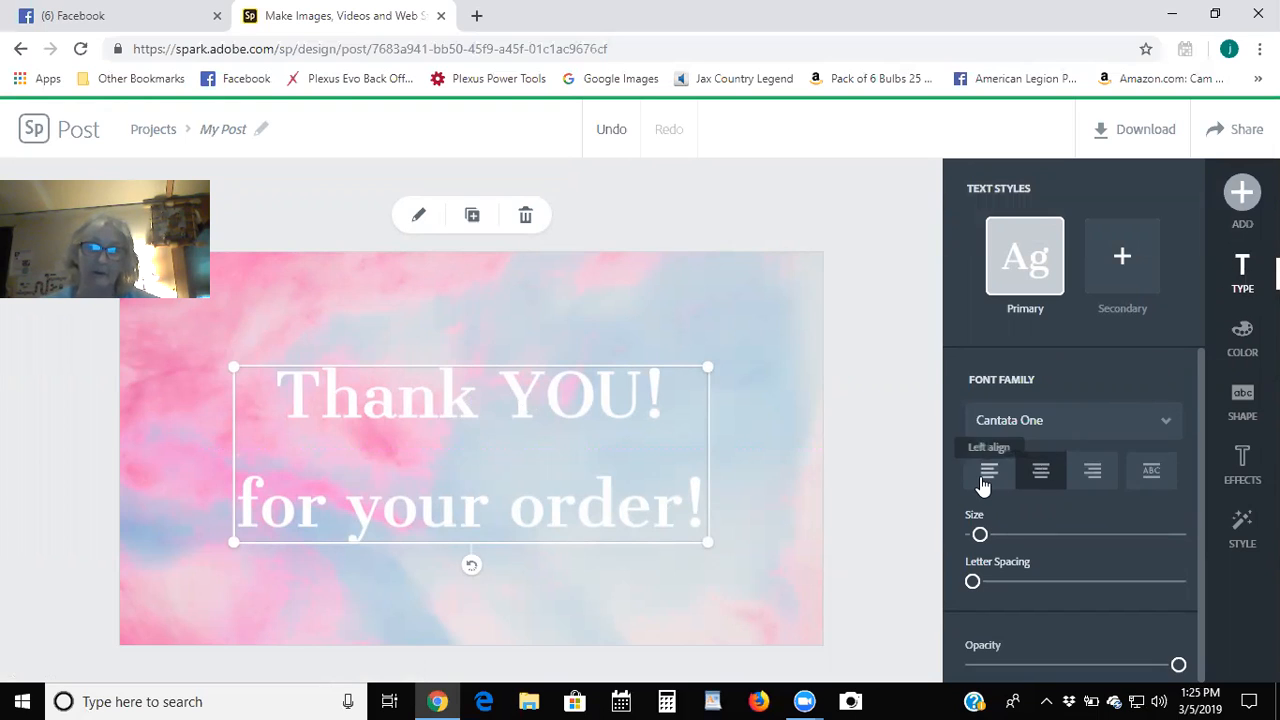
Try Left, Right and Capitalize & Fit layouts, then keep the text centre-aligned.
{"action": "left_click", "coordinate": [985, 477]}
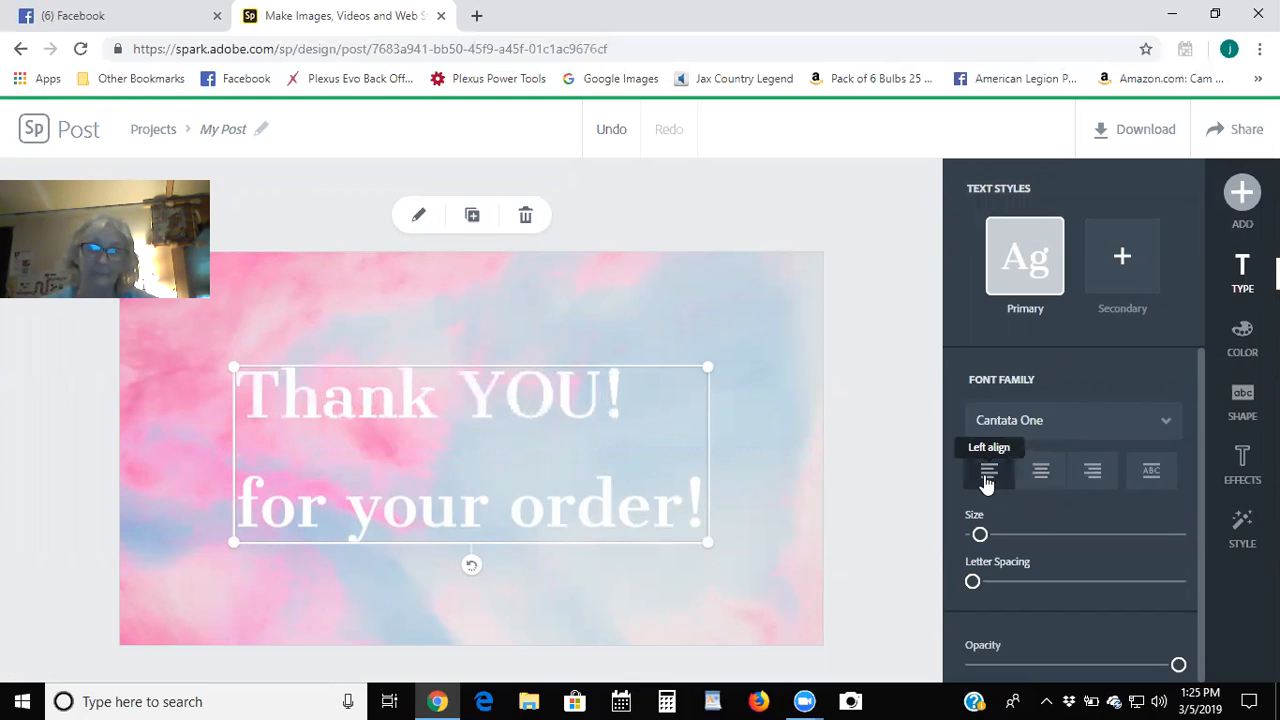
{"action": "left_click", "coordinate": [1094, 476]}
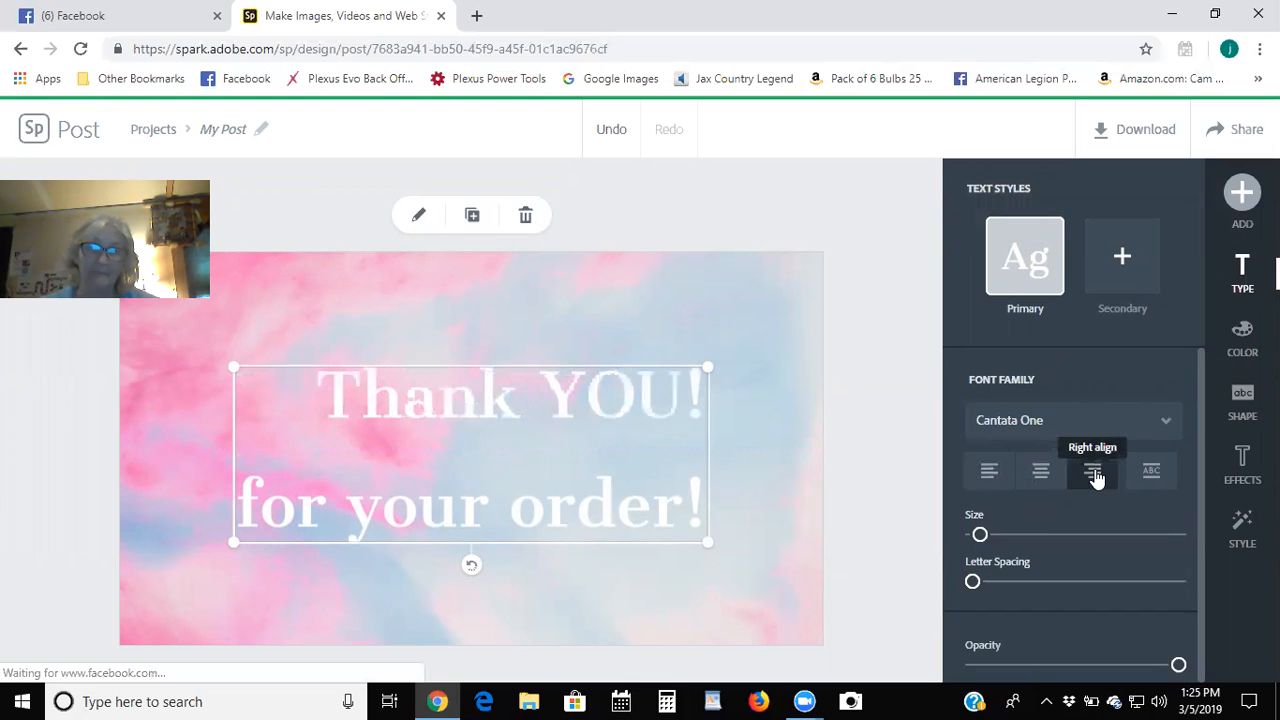
{"action": "left_click", "coordinate": [1152, 475]}
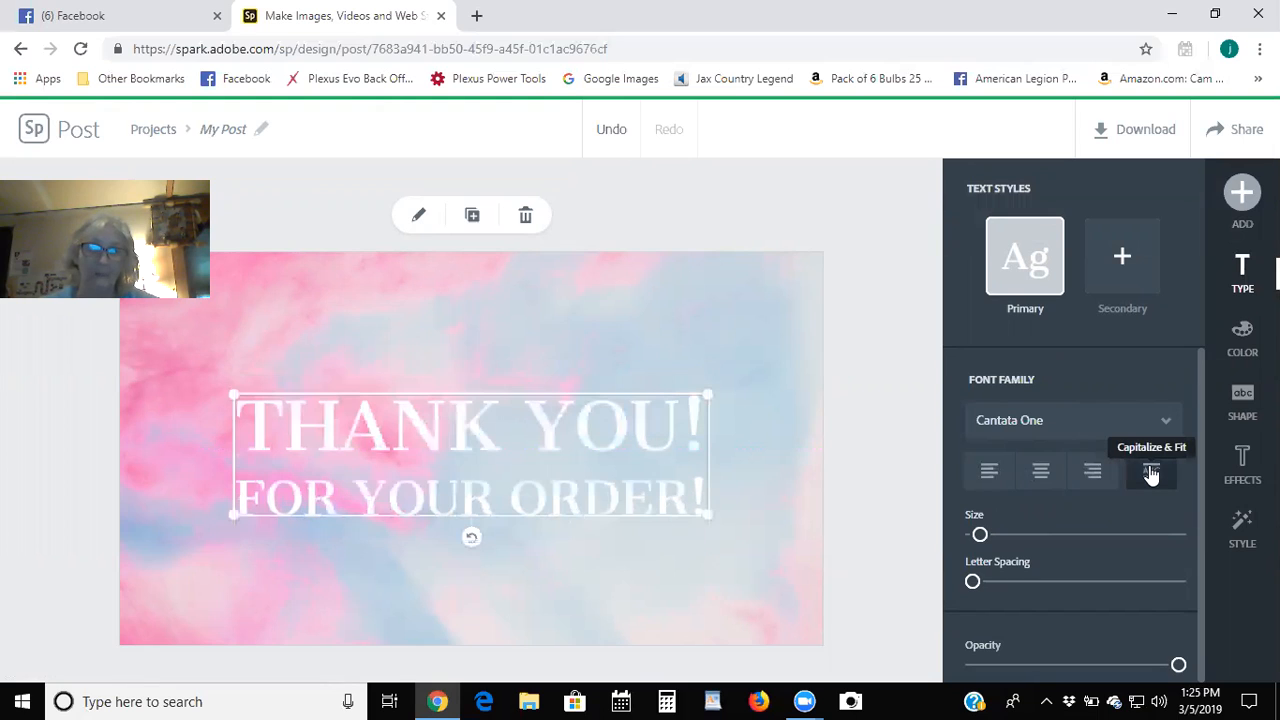
{"action": "left_click", "coordinate": [1041, 476]}
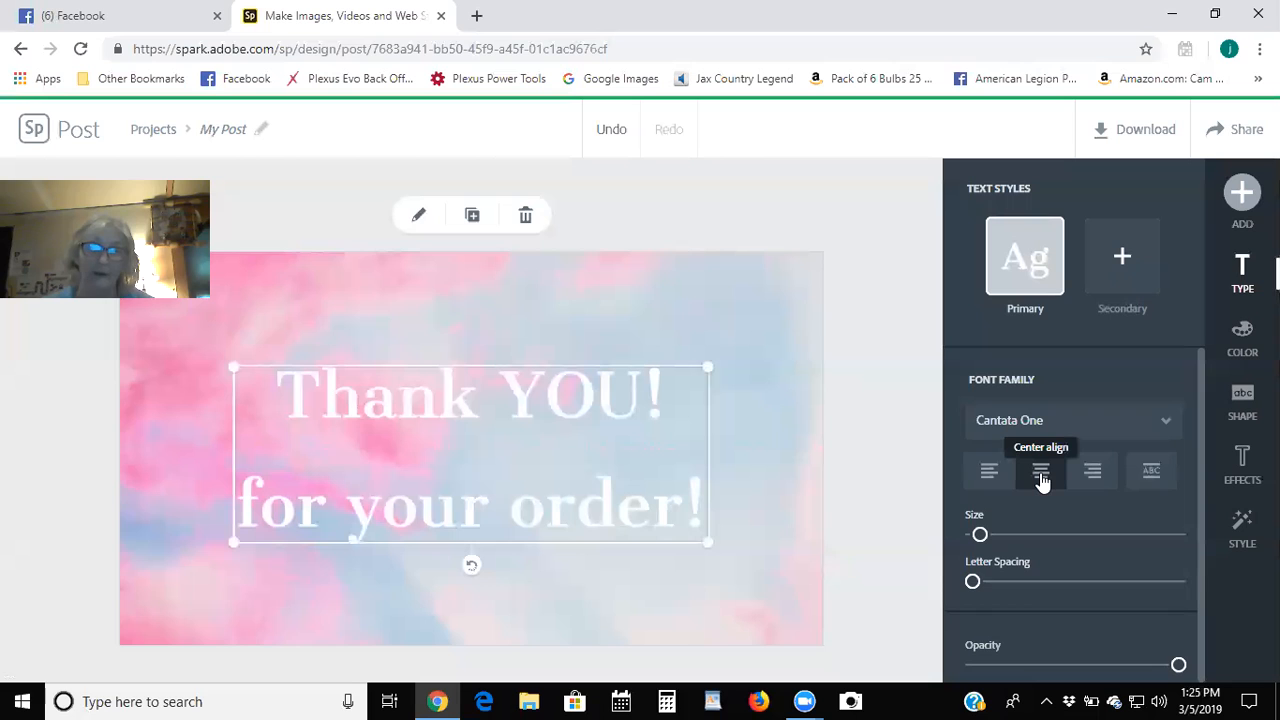
{"action": "left_click", "coordinate": [980, 536]}
Set the heading size to 81 and tighten its letter and line spacing.
{"action": "mouse_move", "coordinate": [980, 536]}
{"action": "left_mouse_down"}
{"action": "mouse_move", "coordinate": [1018, 535]}
{"action": "mouse_move", "coordinate": [992, 537]}
{"action": "left_mouse_up"}
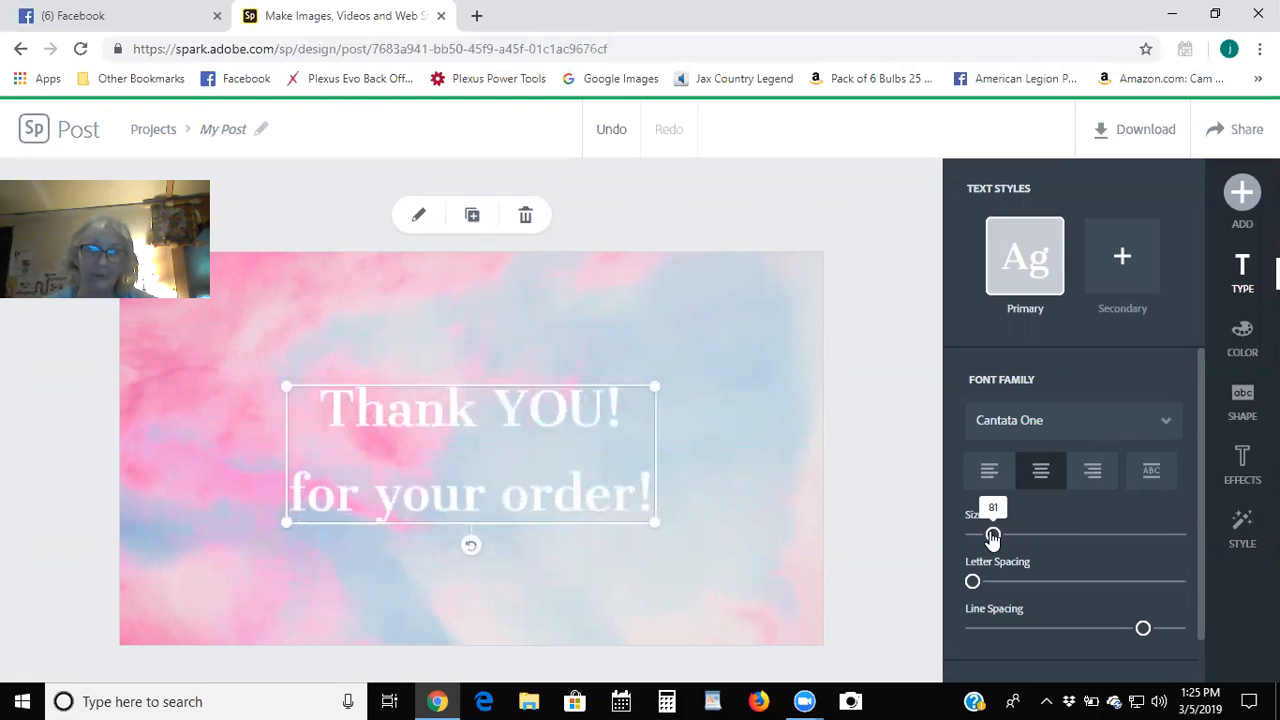
{"action": "mouse_move", "coordinate": [972, 581]}
{"action": "left_mouse_down"}
{"action": "mouse_move", "coordinate": [1016, 577]}
{"action": "mouse_move", "coordinate": [972, 581]}
{"action": "left_mouse_up"}
{"action": "left_click_drag", "start_coordinate": [1144, 628], "coordinate": [1117, 630]}
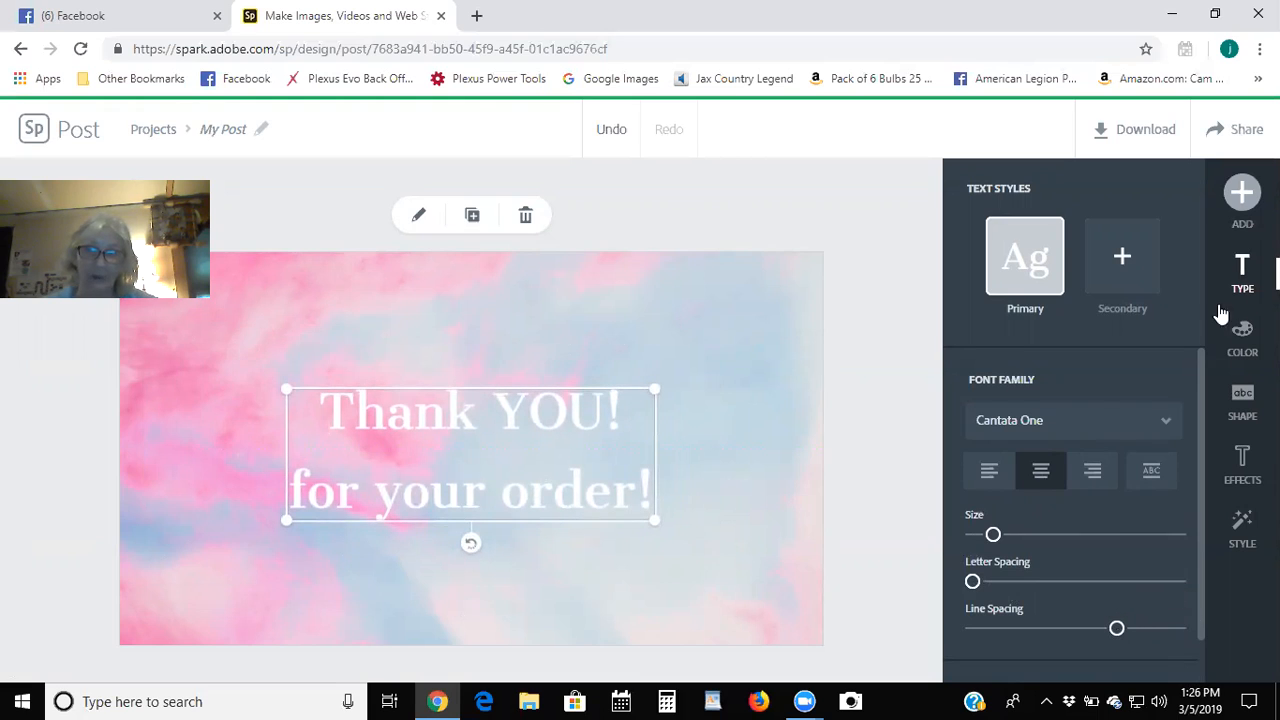
Try Calluna Sans Italic, Flood Std, Kaushan Script and Lobster fonts on the heading.
{"action": "left_click", "coordinate": [1024, 424]}
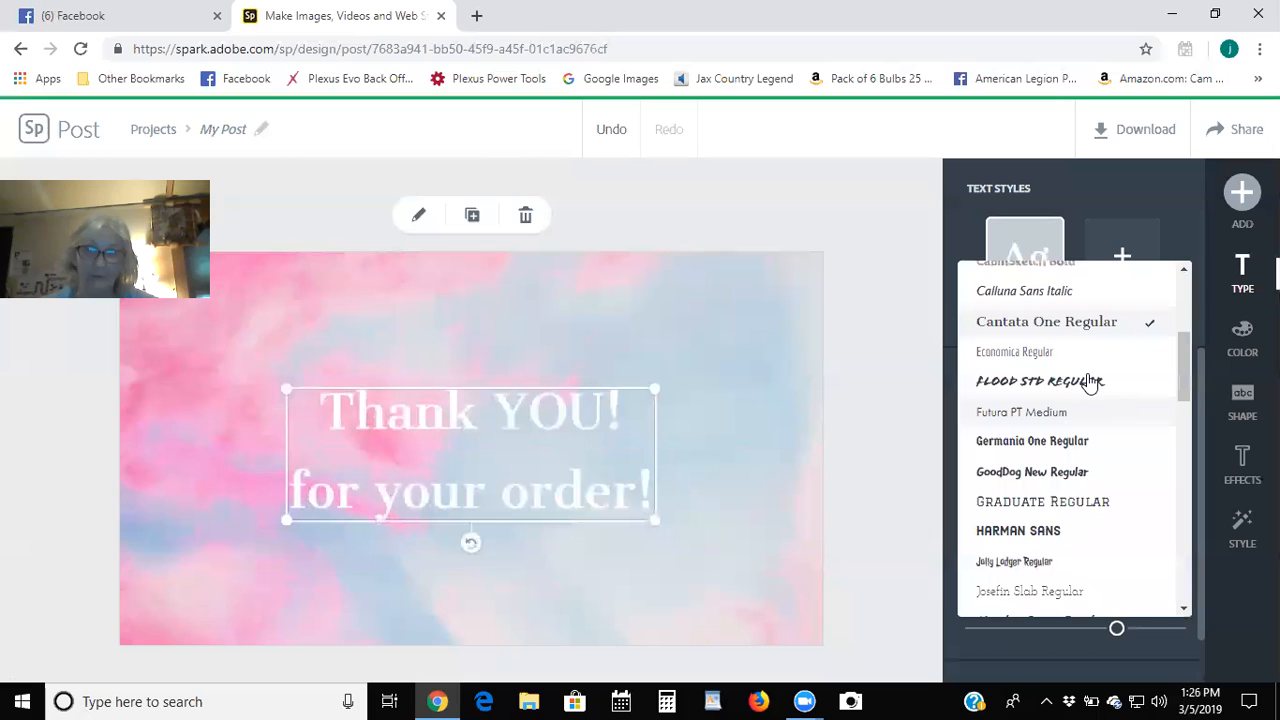
{"action": "scroll", "coordinate": [1090, 383], "scroll_direction": "up", "scroll_amount": 3}
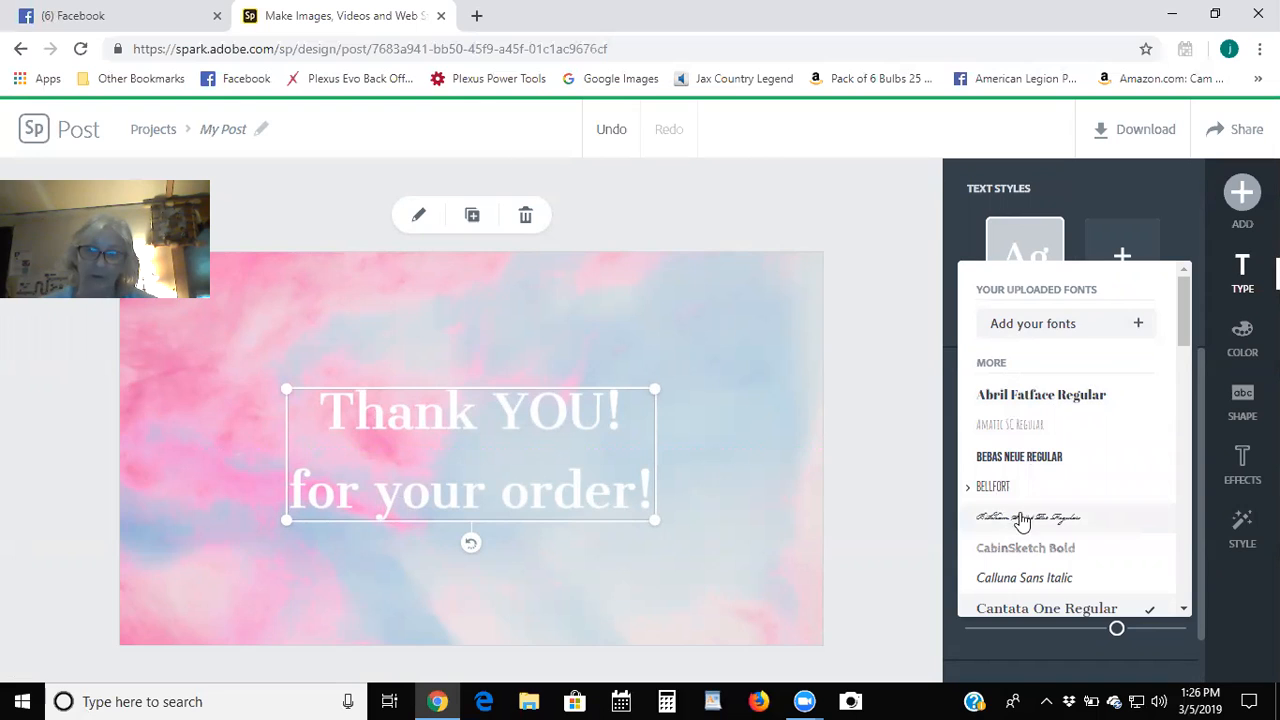
{"action": "scroll", "coordinate": [1022, 518], "scroll_direction": "down", "scroll_amount": 1}
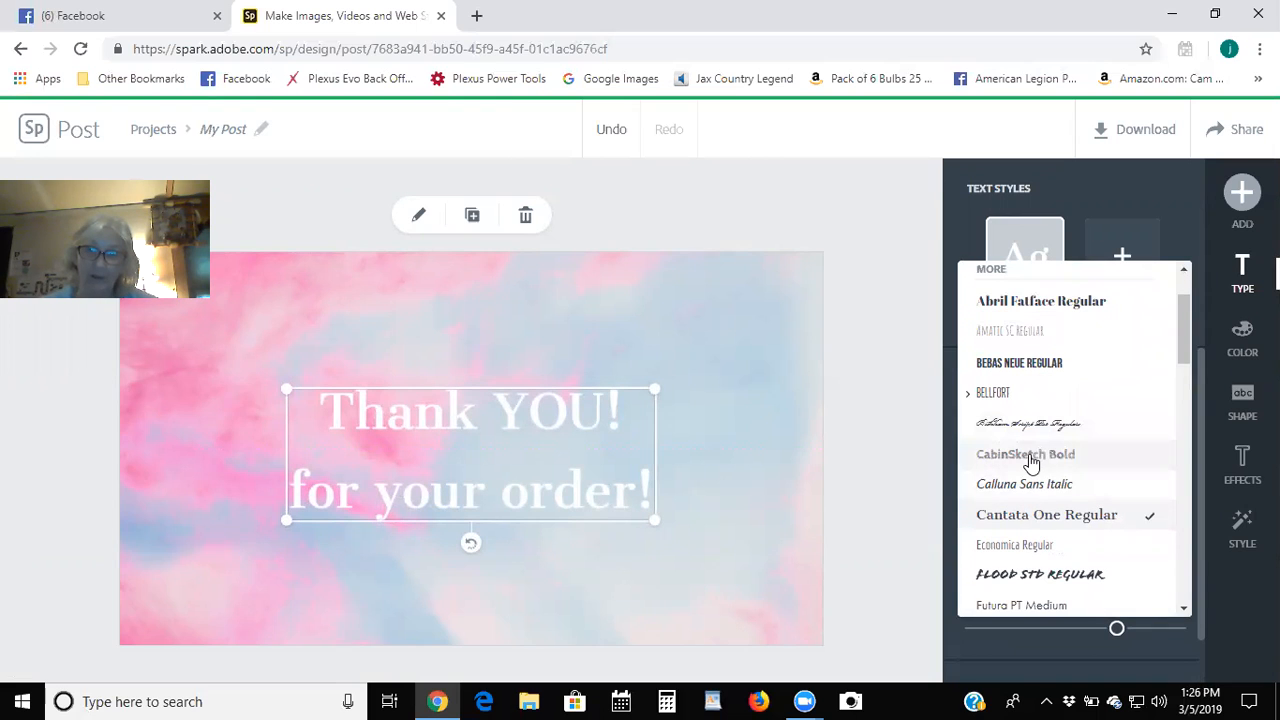
{"action": "left_click", "coordinate": [1013, 486]}
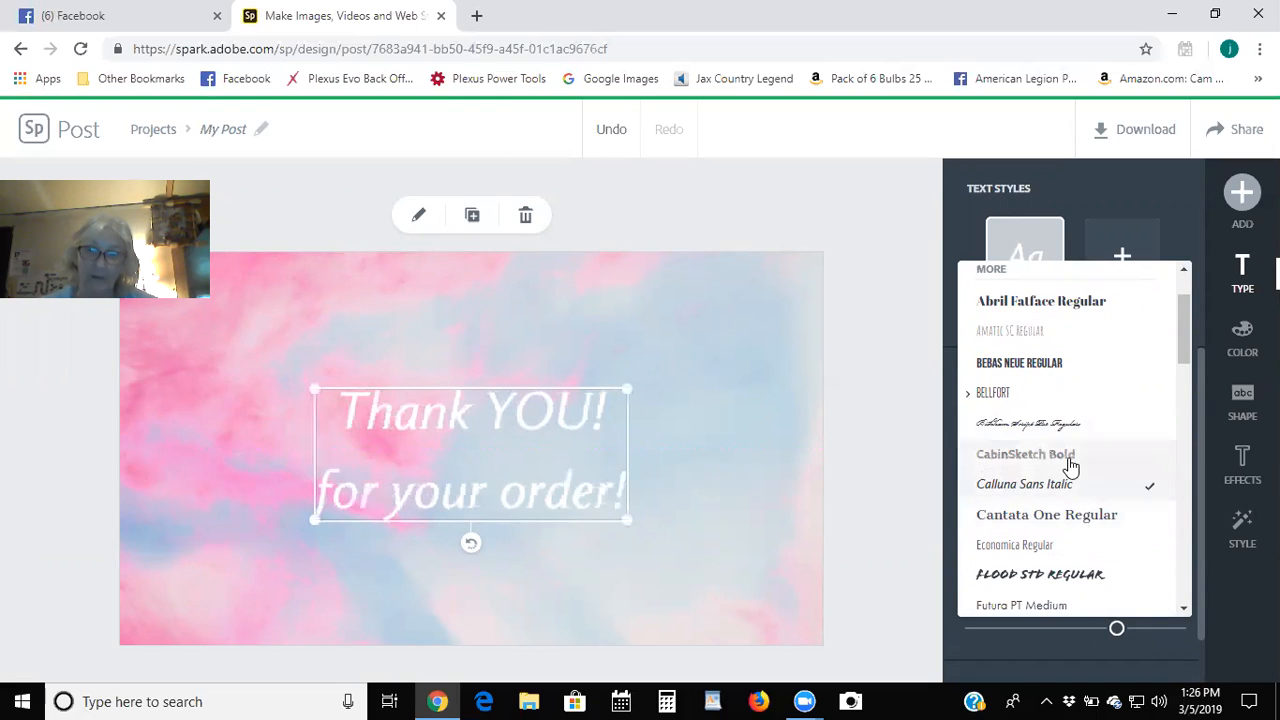
{"action": "scroll", "coordinate": [1070, 465], "scroll_direction": "down", "scroll_amount": 1}
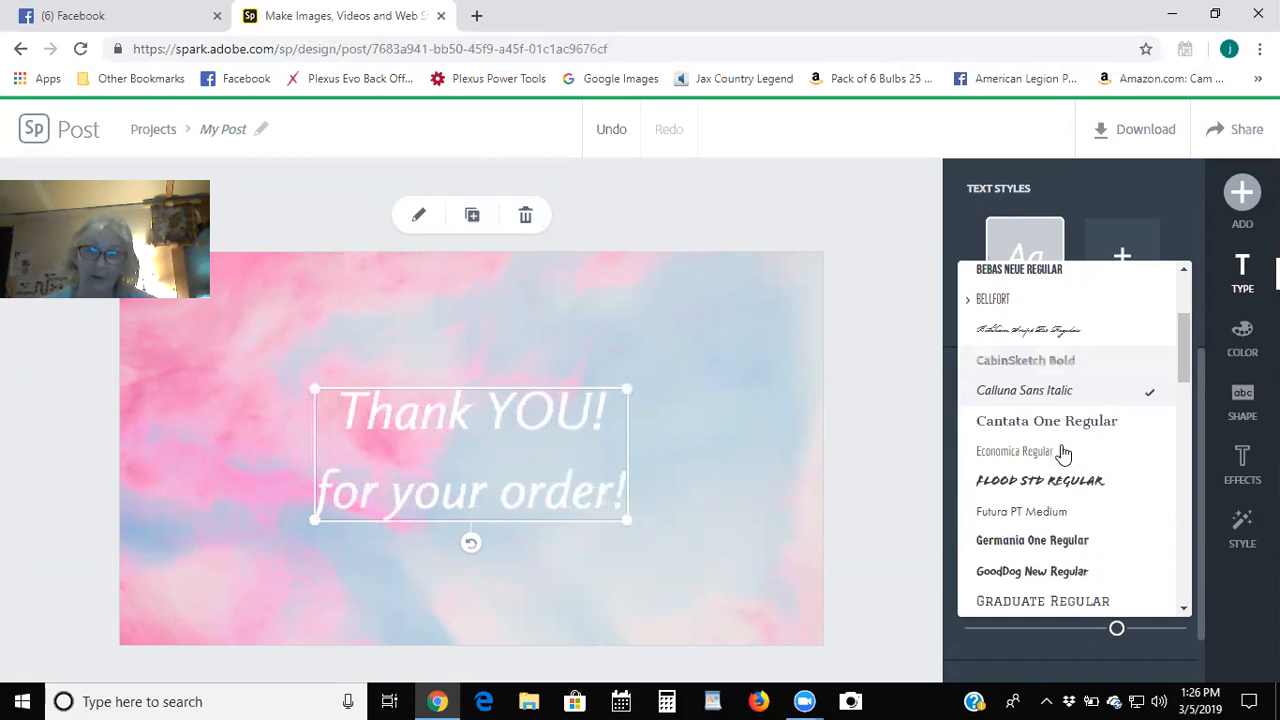
{"action": "left_click", "coordinate": [1032, 482]}
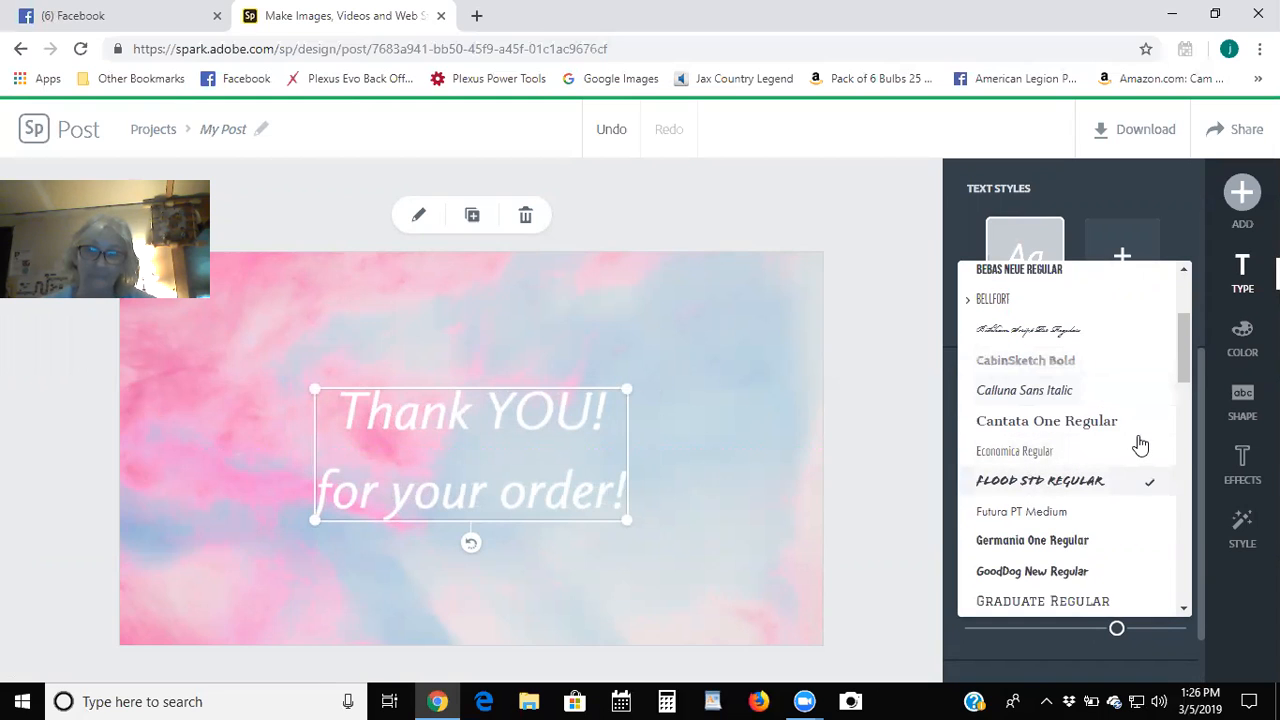
{"action": "scroll", "coordinate": [1090, 444], "scroll_direction": "down", "scroll_amount": 1}
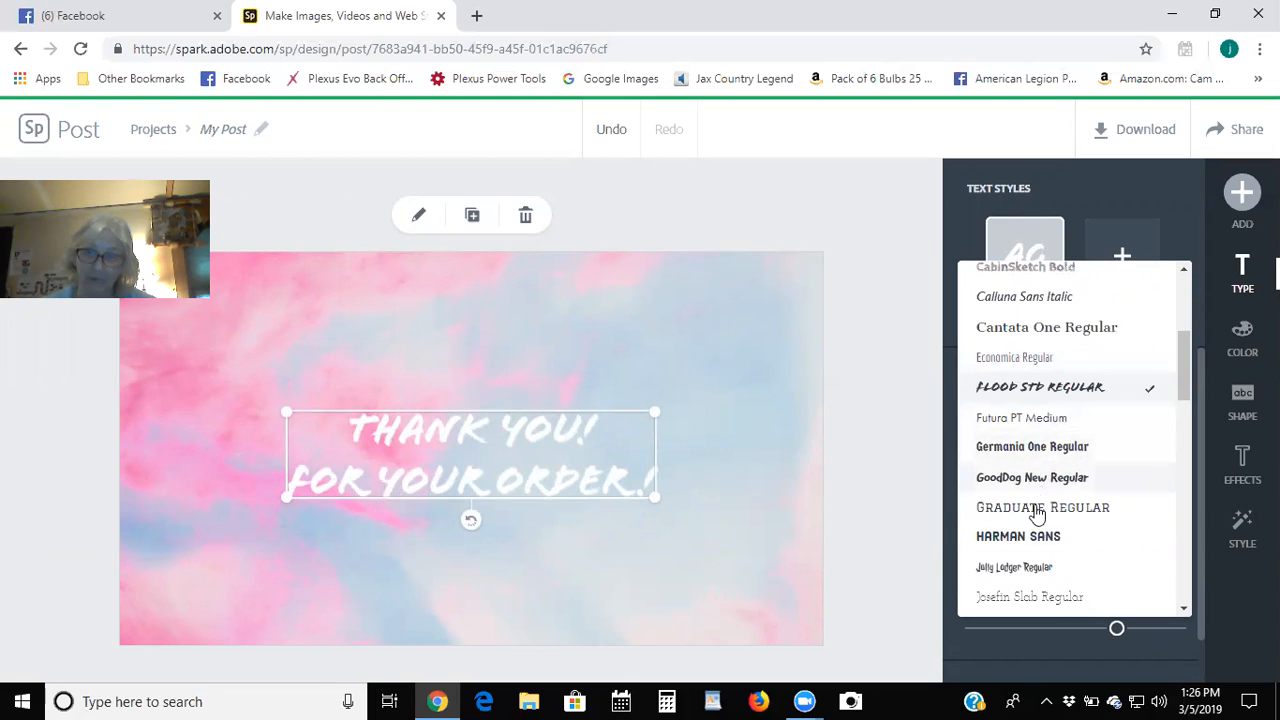
{"action": "scroll", "coordinate": [1025, 543], "scroll_direction": "down", "scroll_amount": 2}
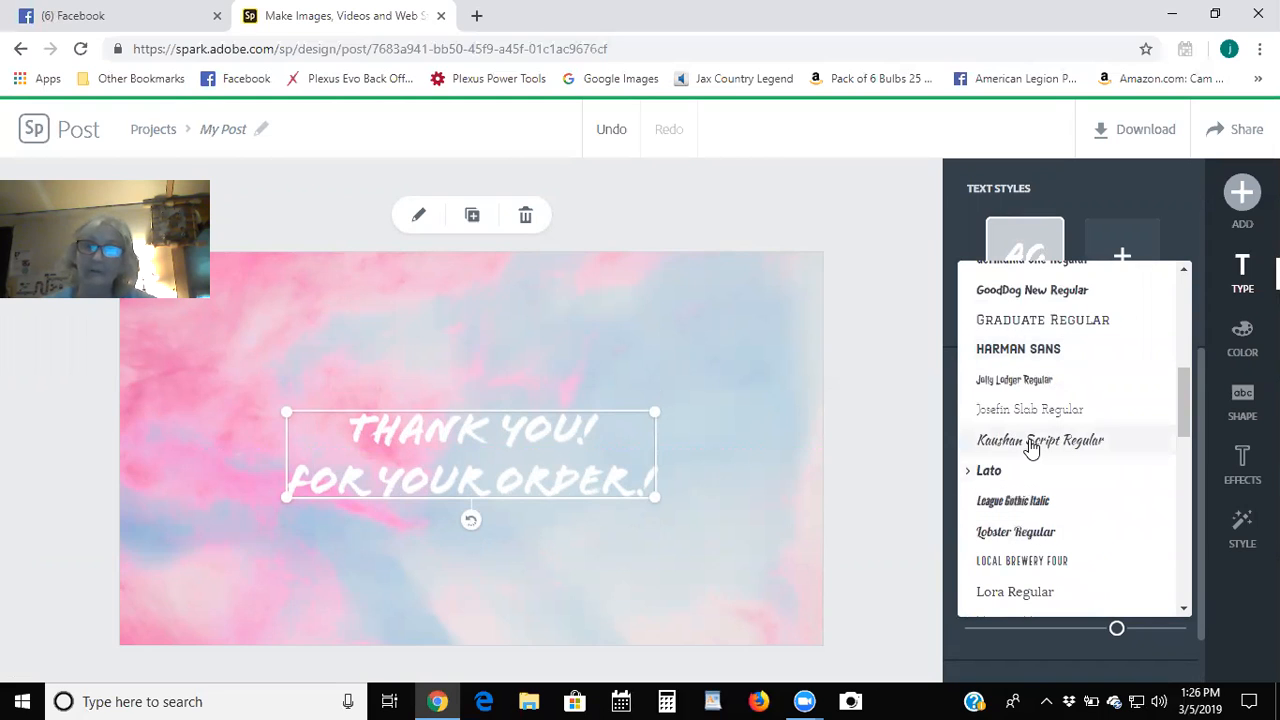
{"action": "left_click", "coordinate": [1032, 446]}
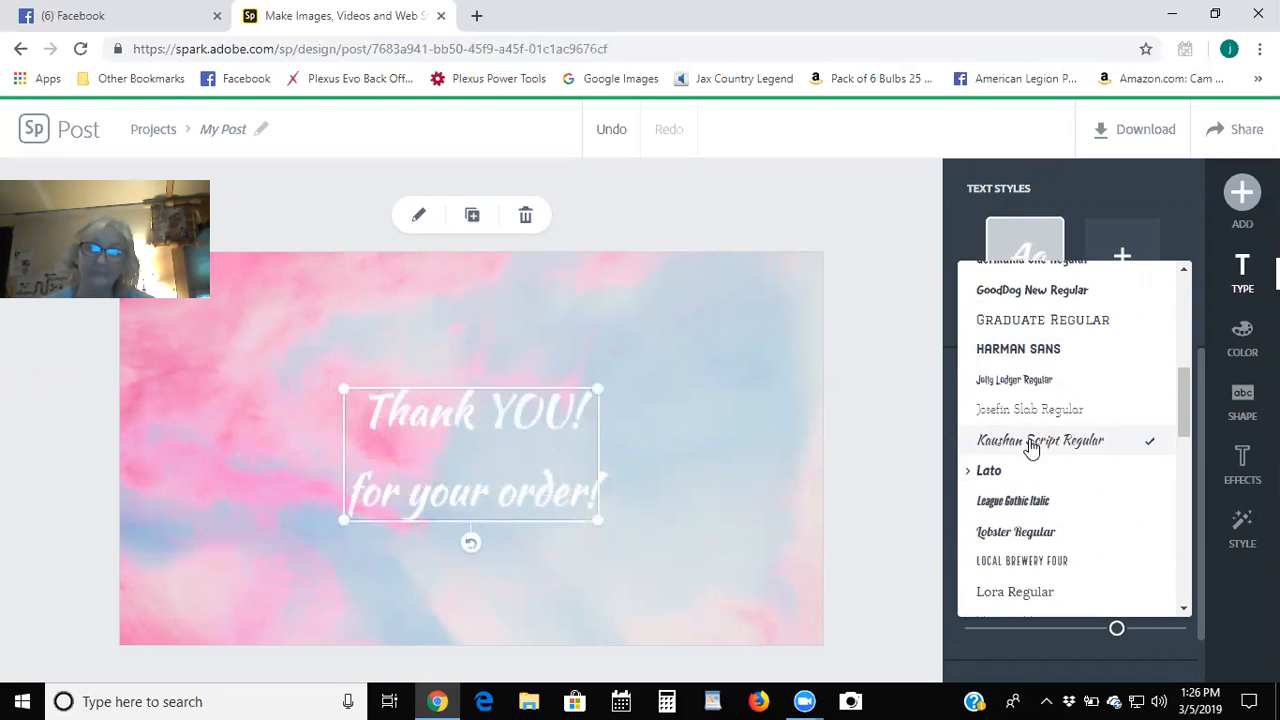
{"action": "left_click", "coordinate": [1016, 538]}
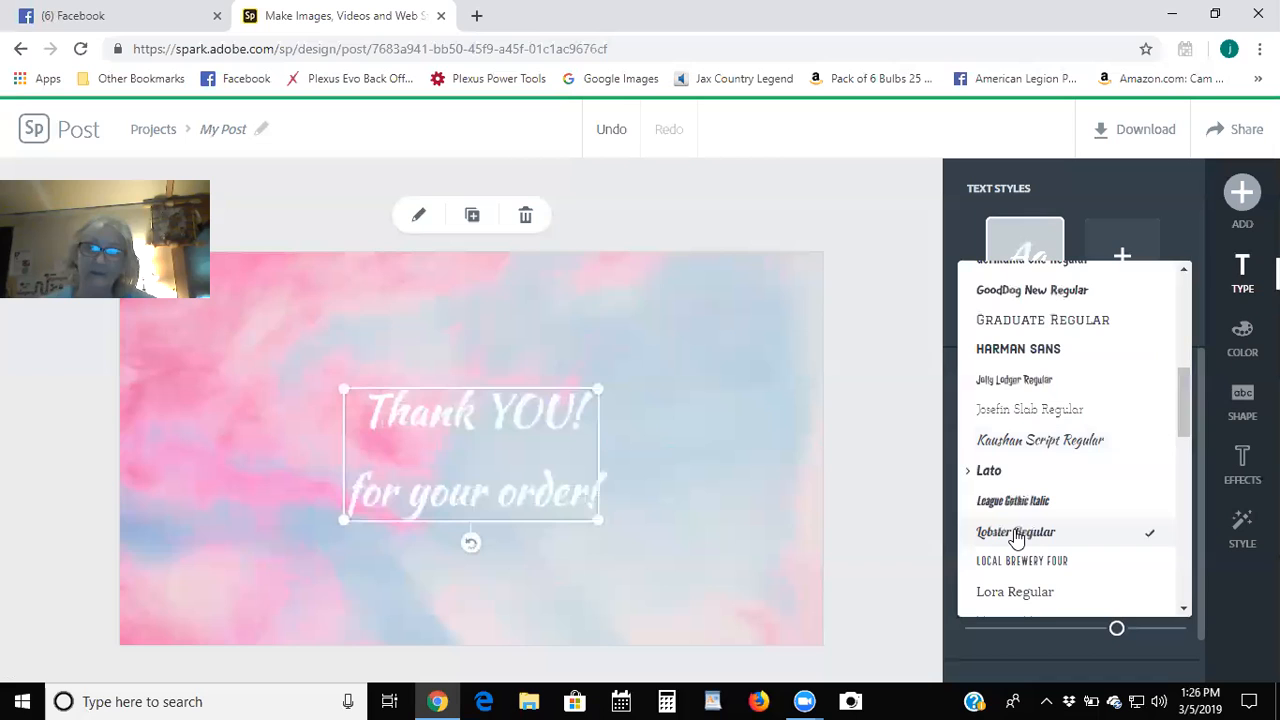
{"action": "scroll", "coordinate": [1052, 437], "scroll_direction": "down", "scroll_amount": 1}
{"action": "scroll", "coordinate": [1052, 437], "scroll_direction": "down", "scroll_amount": 2}
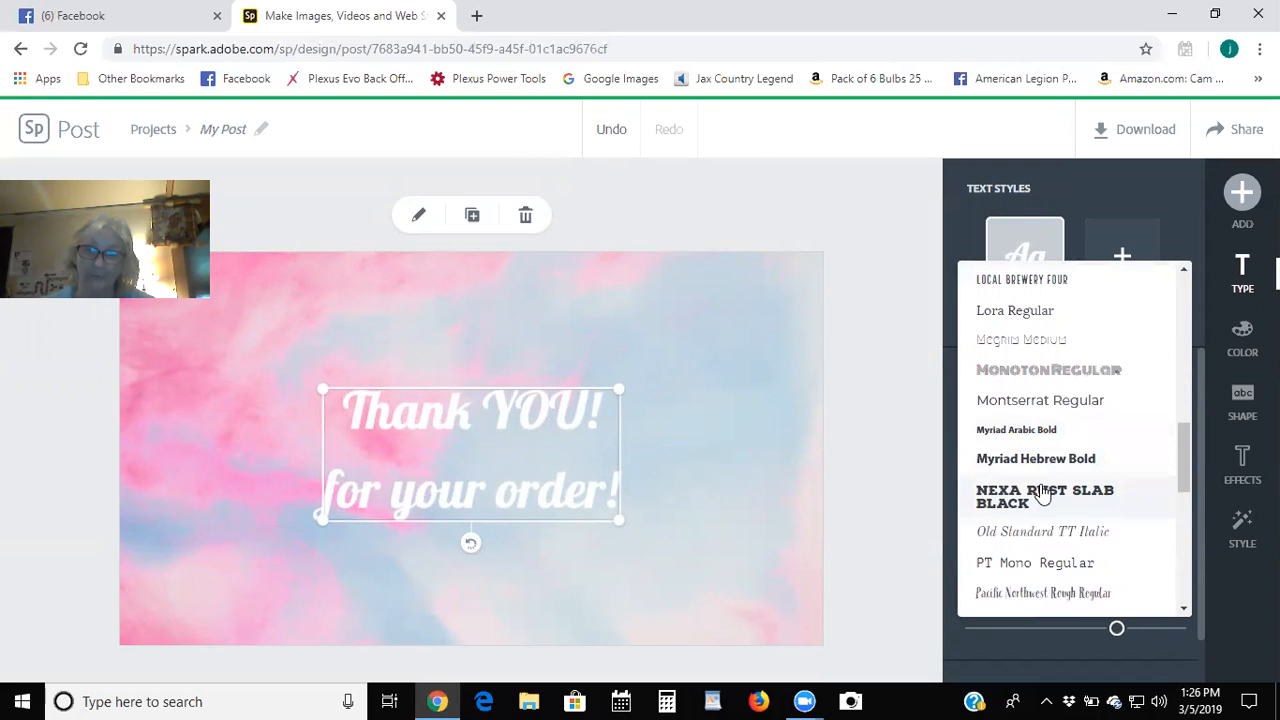
{"action": "scroll", "coordinate": [1044, 495], "scroll_direction": "down", "scroll_amount": 1}
{"action": "scroll", "coordinate": [1044, 492], "scroll_direction": "down", "scroll_amount": 3}
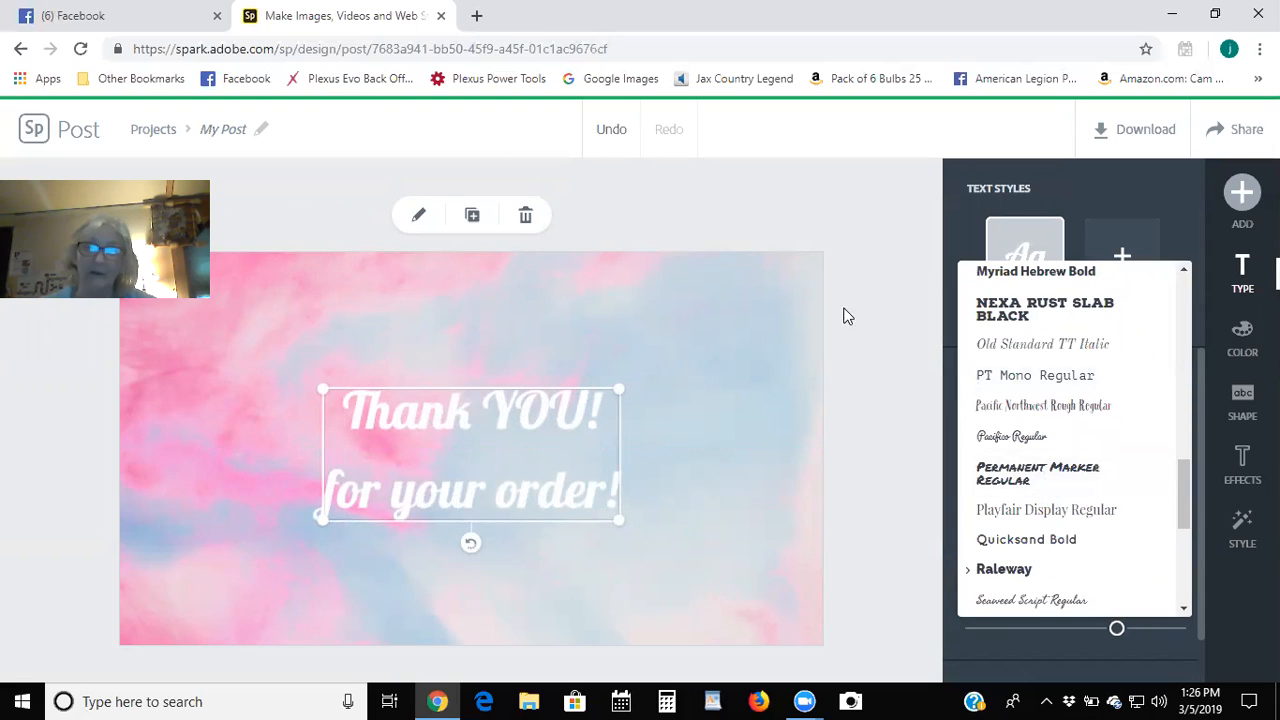
Undo back to Kaushan Script and reselect the thank-you text block.
{"action": "left_click", "coordinate": [776, 208]}
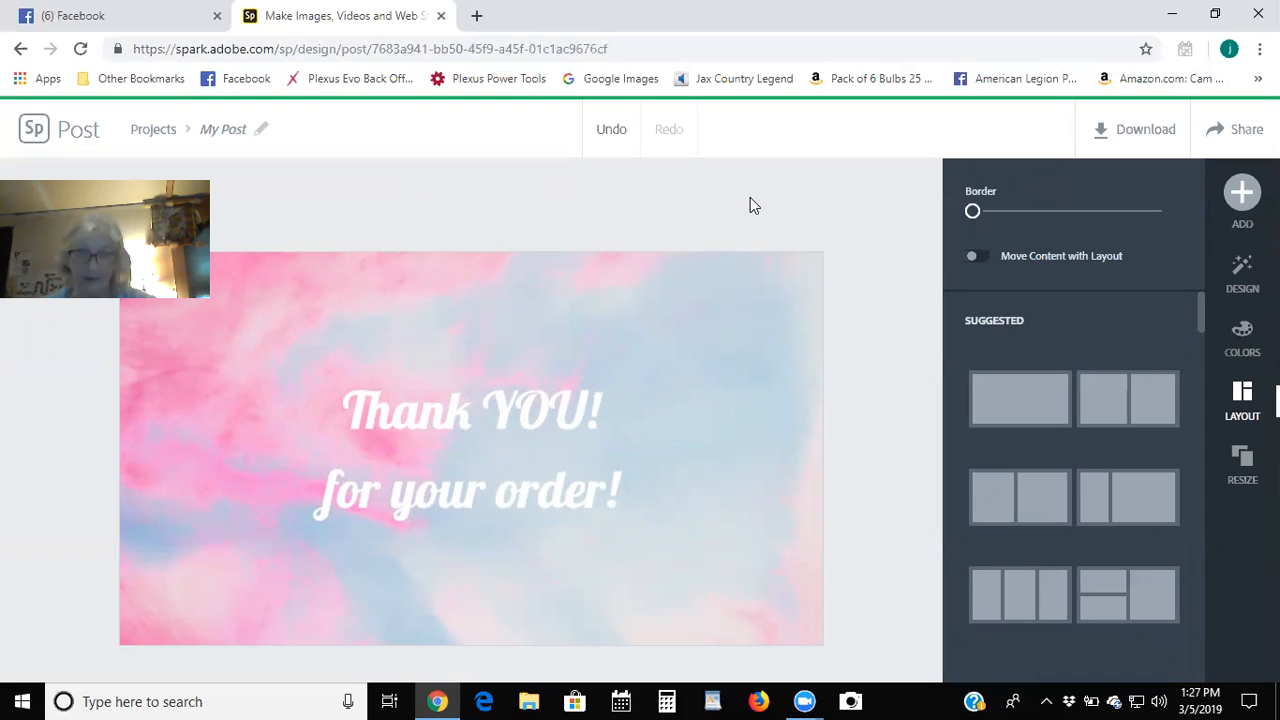
{"action": "left_click", "coordinate": [607, 135]}
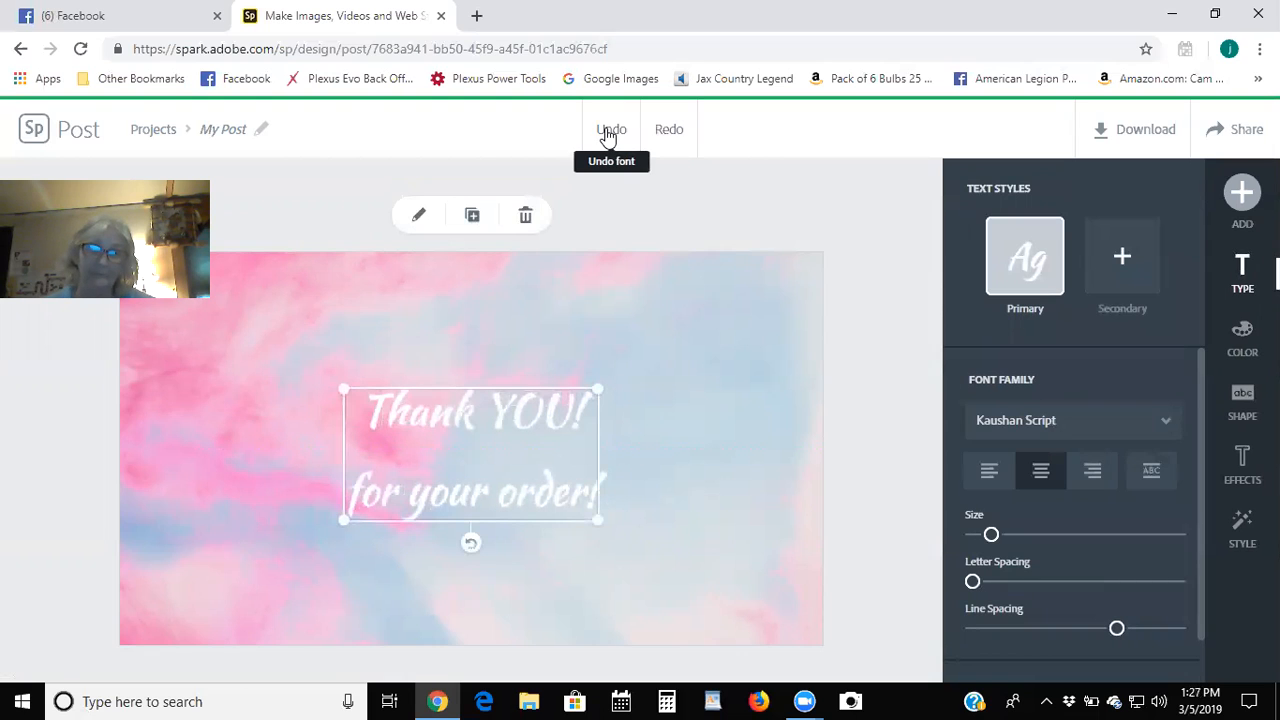
{"action": "left_click", "coordinate": [701, 199]}
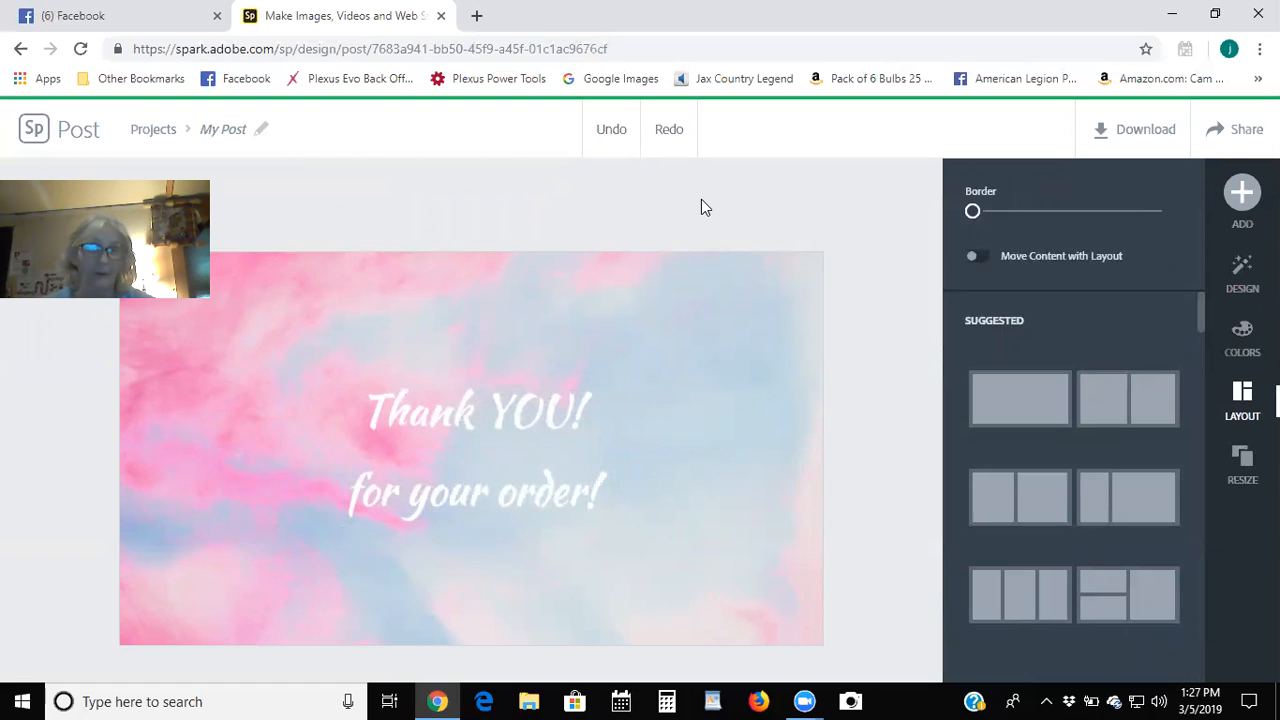
{"action": "left_click", "coordinate": [497, 407]}
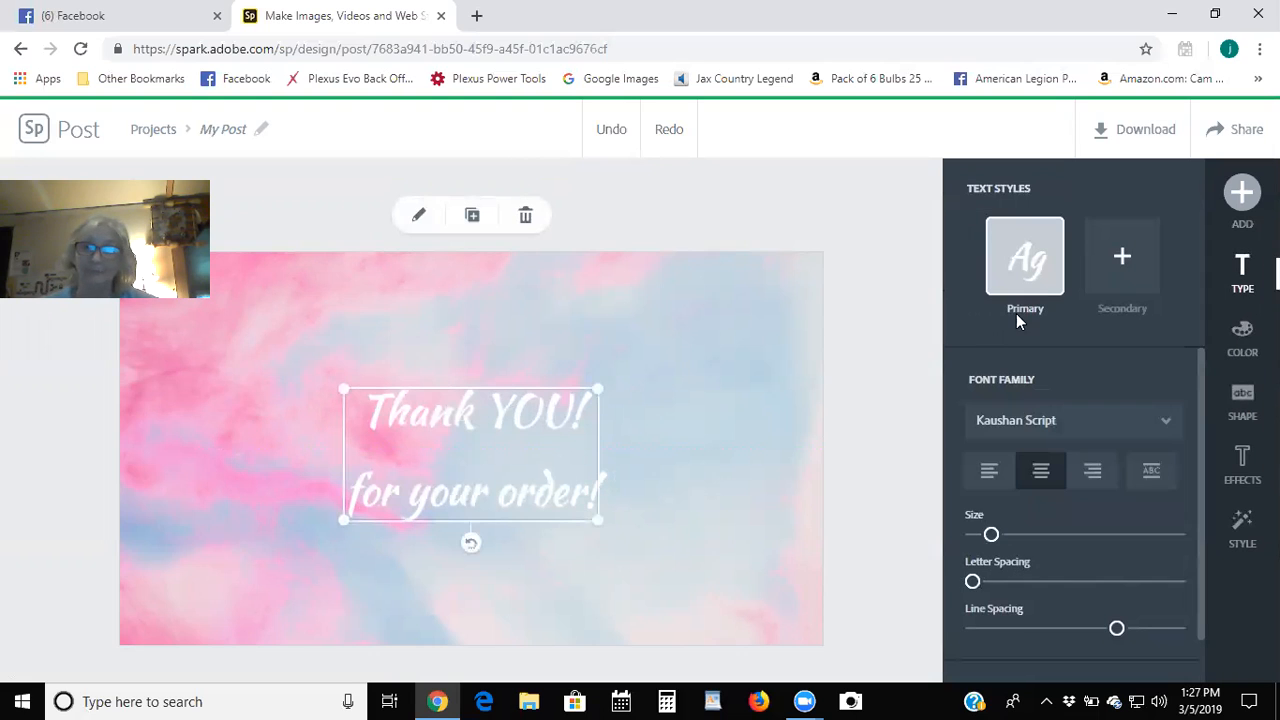
Colour the thank-you text with the suggested pink swatch.
{"action": "left_click", "coordinate": [1240, 340]}
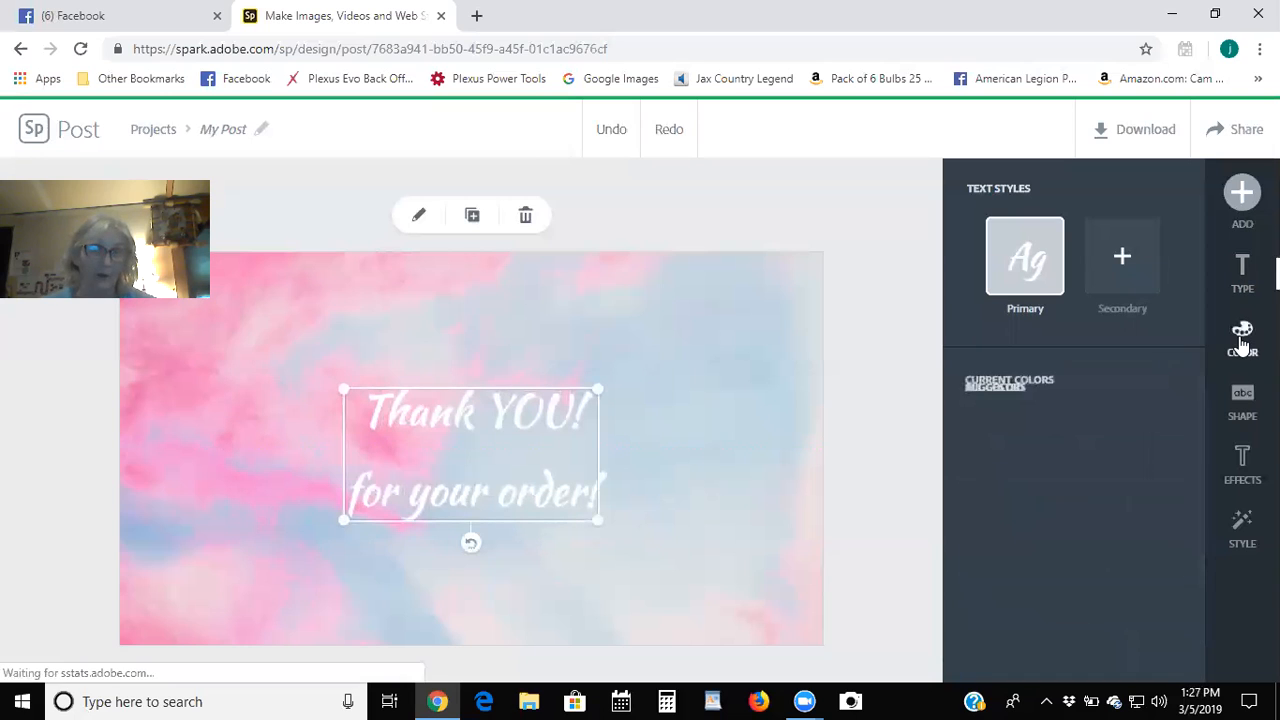
{"action": "left_click", "coordinate": [1115, 553]}
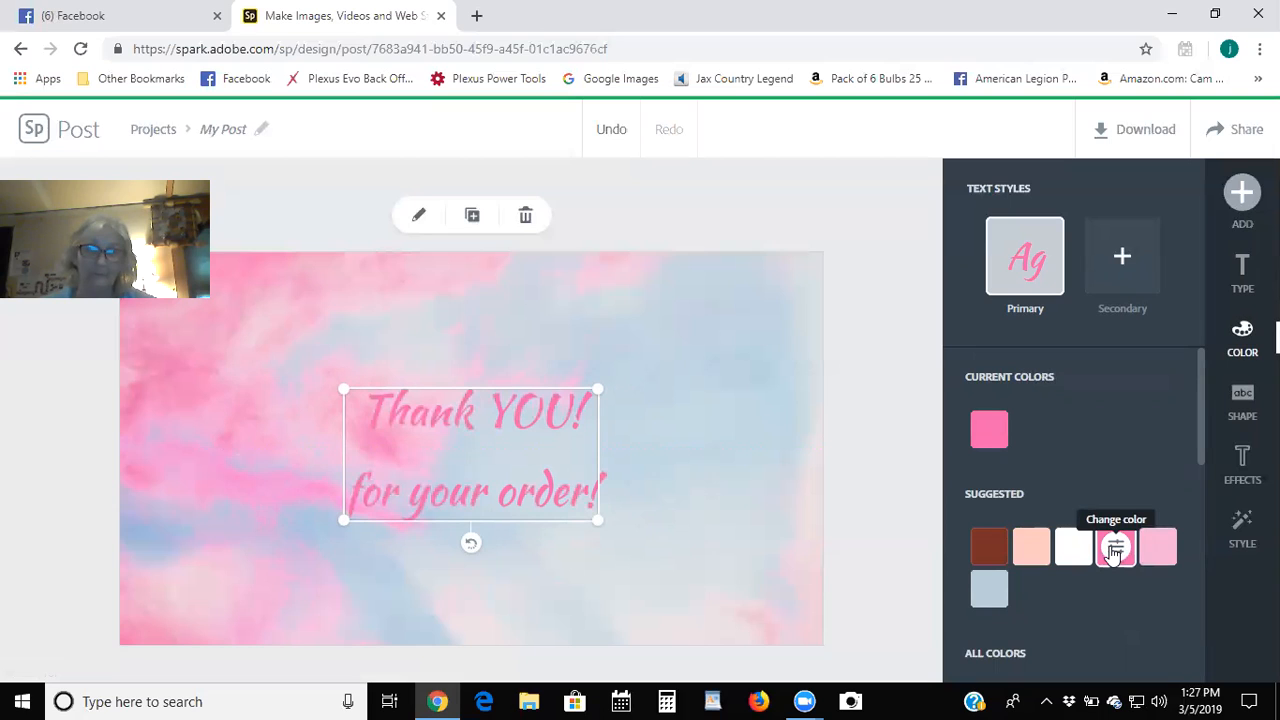
{"action": "scroll", "coordinate": [1115, 553], "scroll_direction": "down", "scroll_amount": 2}
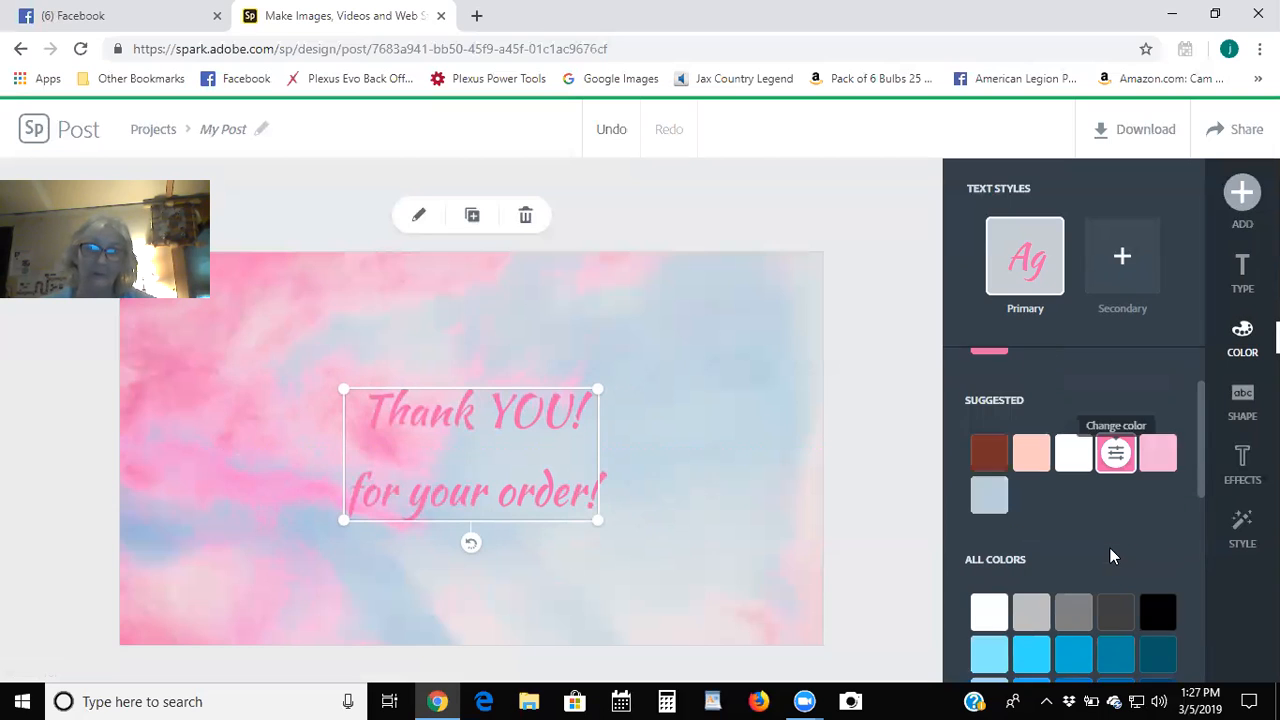
Try band, circle and pill backings, then set a pink ribbon banner behind the text.
{"action": "left_click", "coordinate": [1243, 400]}
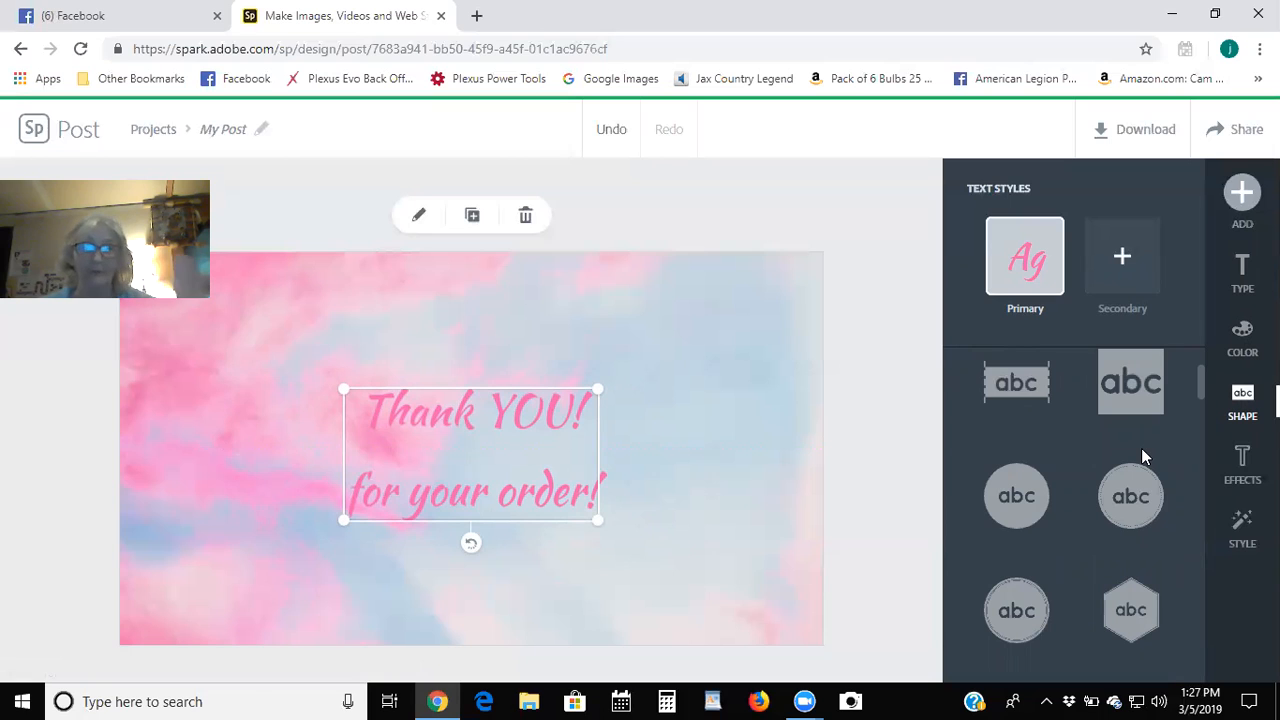
{"action": "left_click", "coordinate": [1030, 383]}
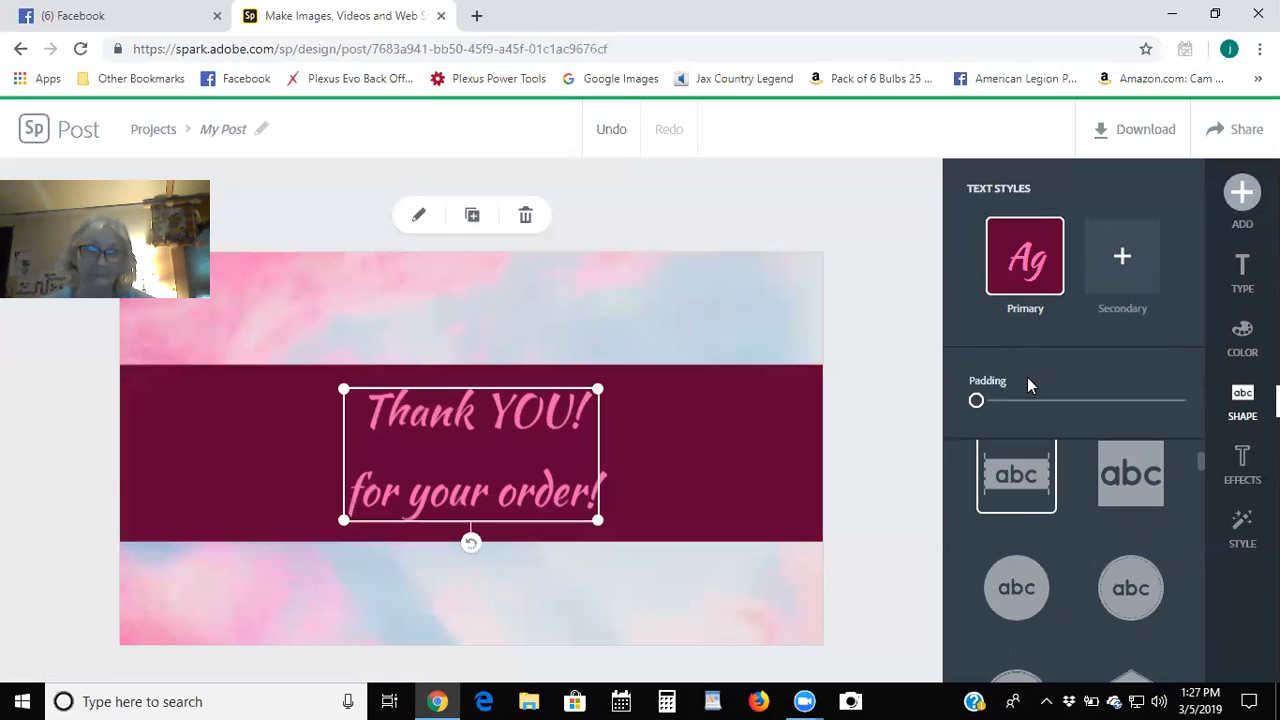
{"action": "left_click", "coordinate": [1120, 483]}
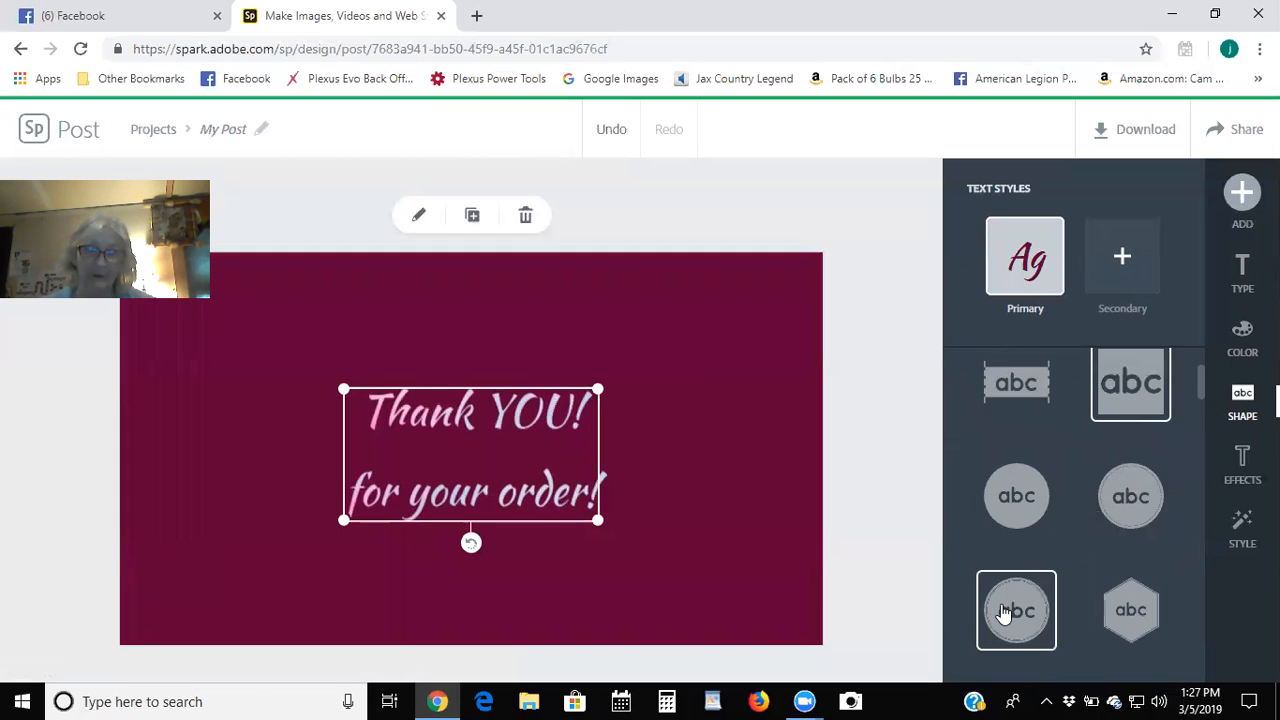
{"action": "left_click", "coordinate": [1104, 488]}
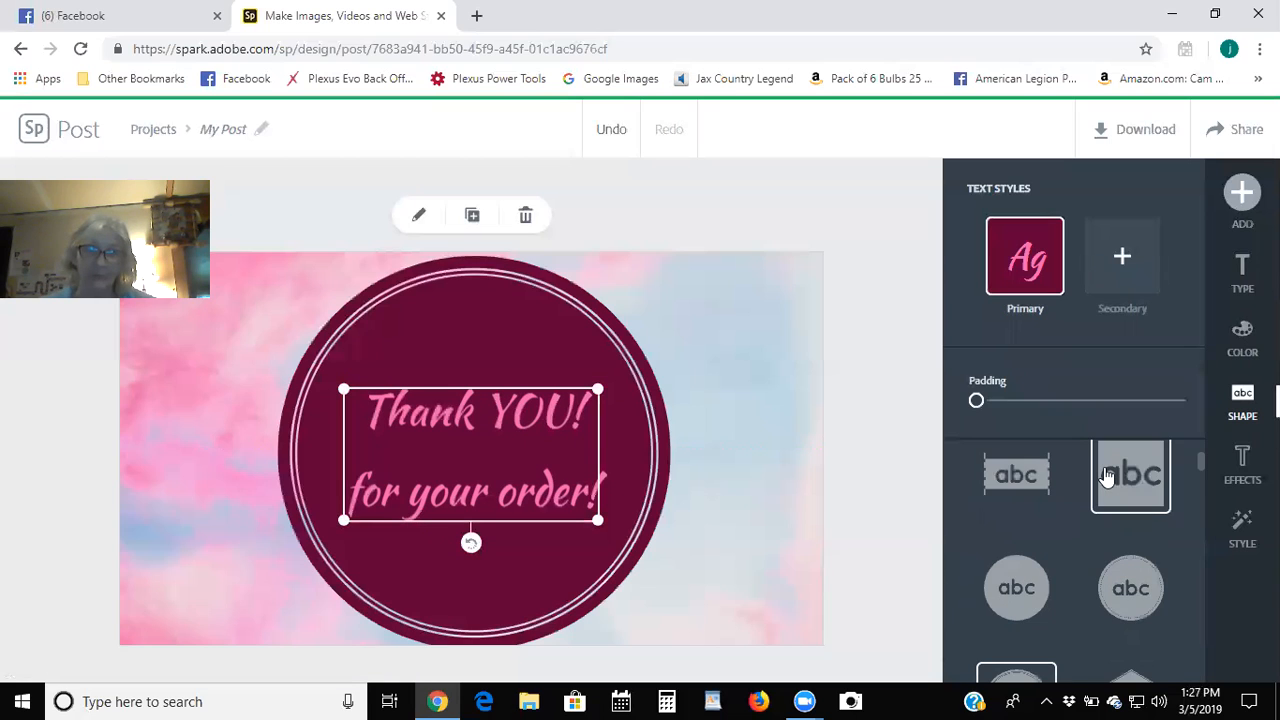
{"action": "scroll", "coordinate": [1106, 475], "scroll_direction": "down", "scroll_amount": 3}
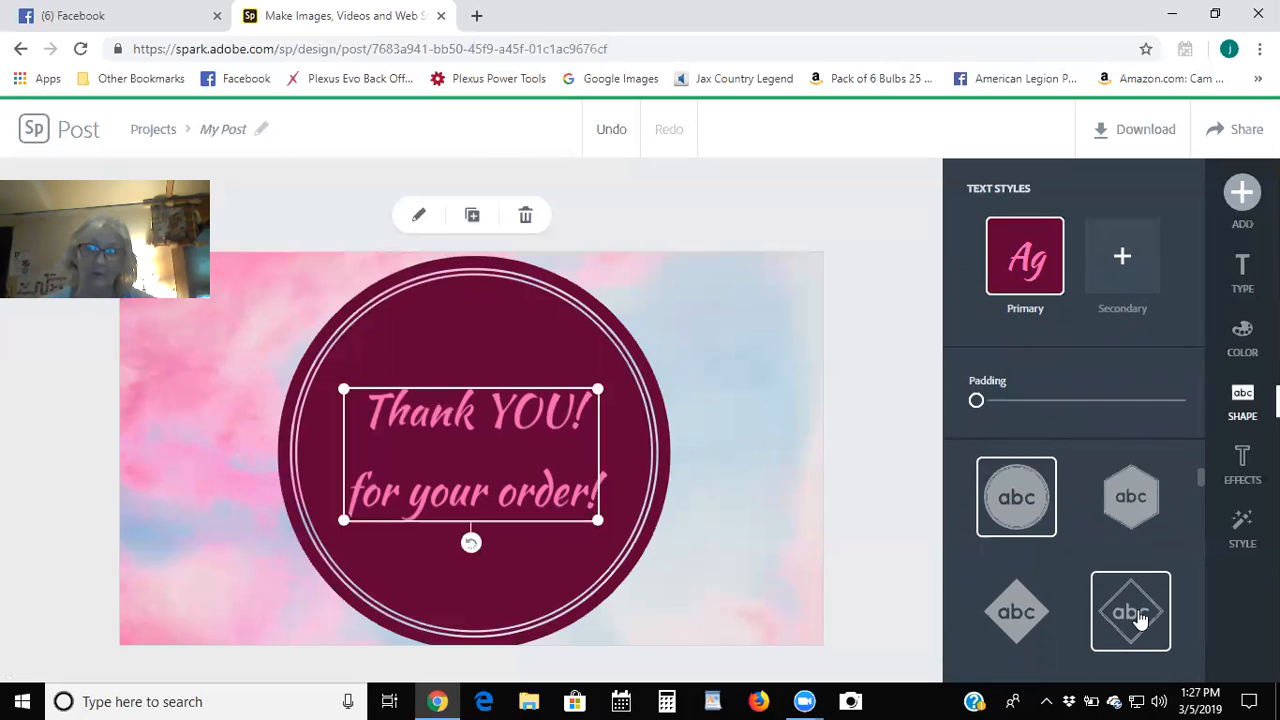
{"action": "scroll", "coordinate": [1137, 614], "scroll_direction": "down", "scroll_amount": 3}
{"action": "left_click", "coordinate": [1037, 597]}
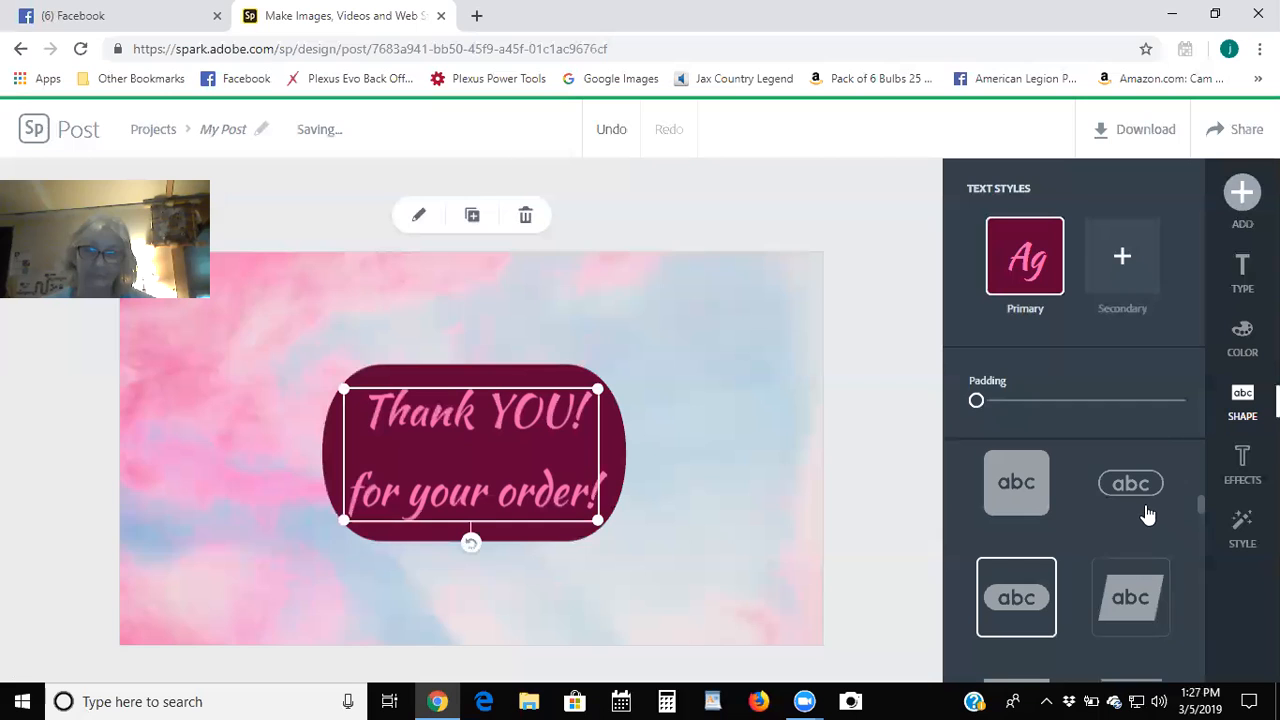
{"action": "scroll", "coordinate": [1130, 493], "scroll_direction": "down", "scroll_amount": 1}
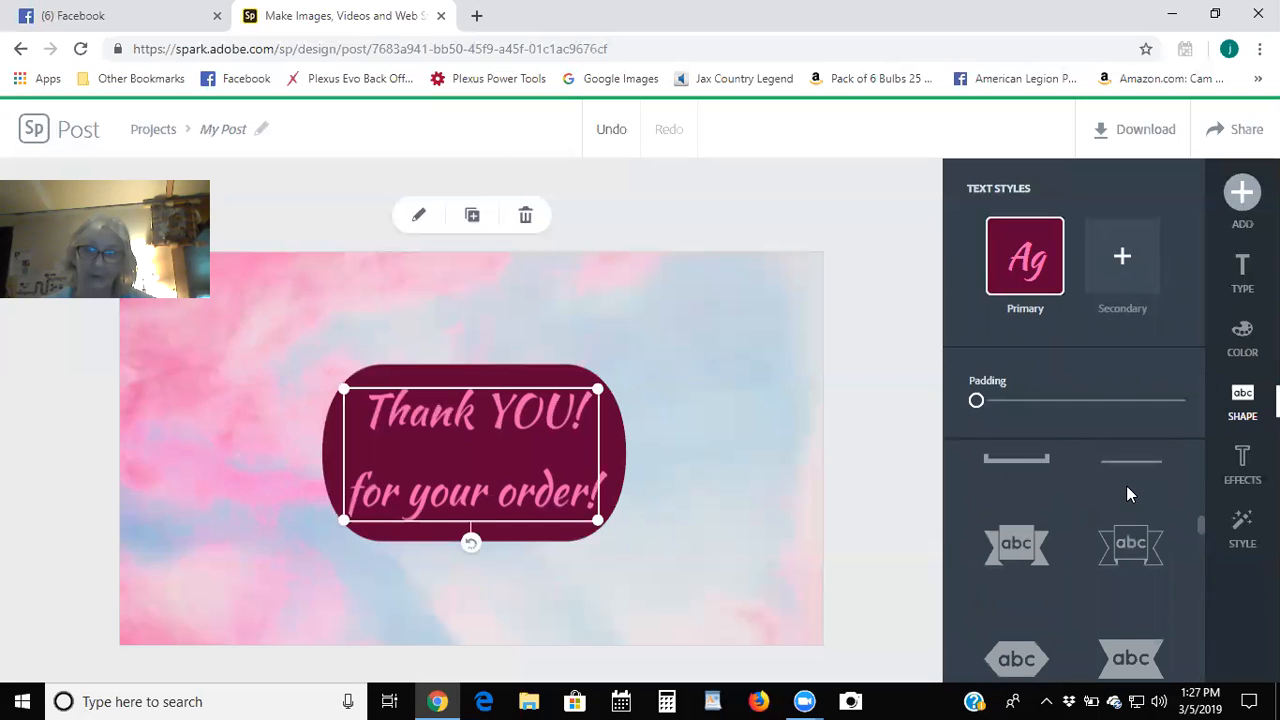
{"action": "left_click", "coordinate": [1127, 541]}
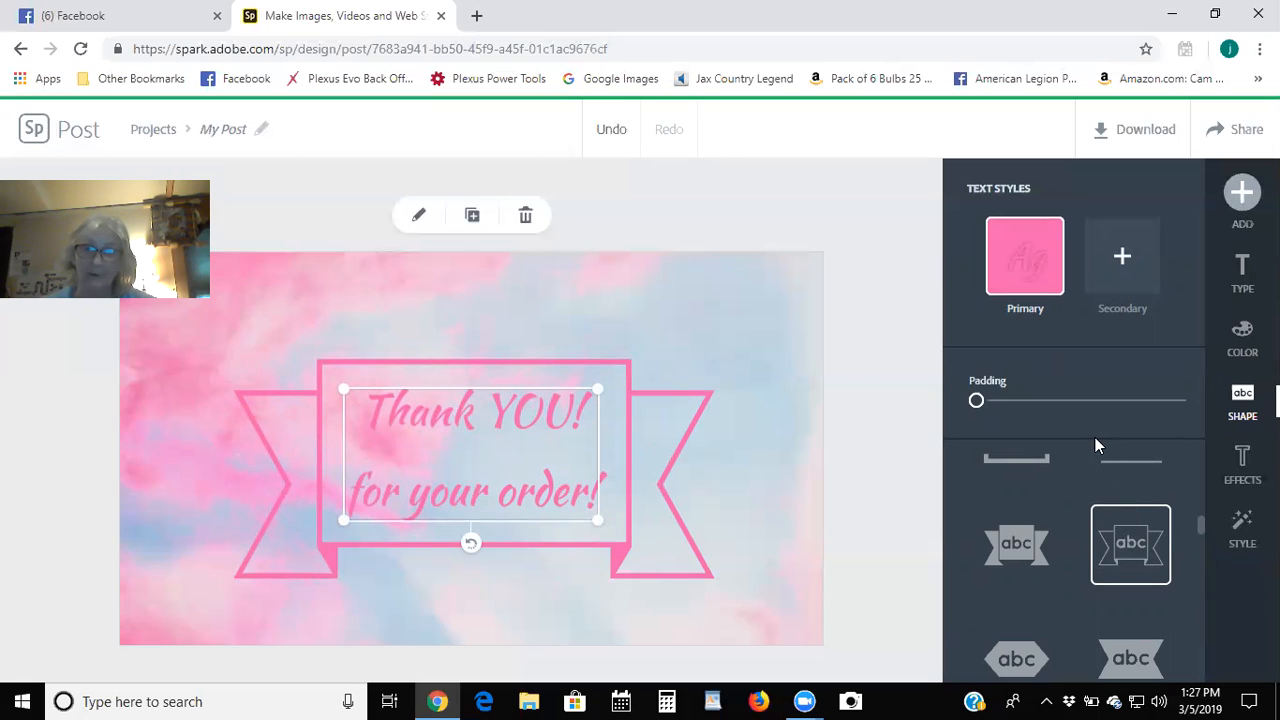
{"action": "scroll", "coordinate": [1137, 528], "scroll_direction": "up", "scroll_amount": 5}
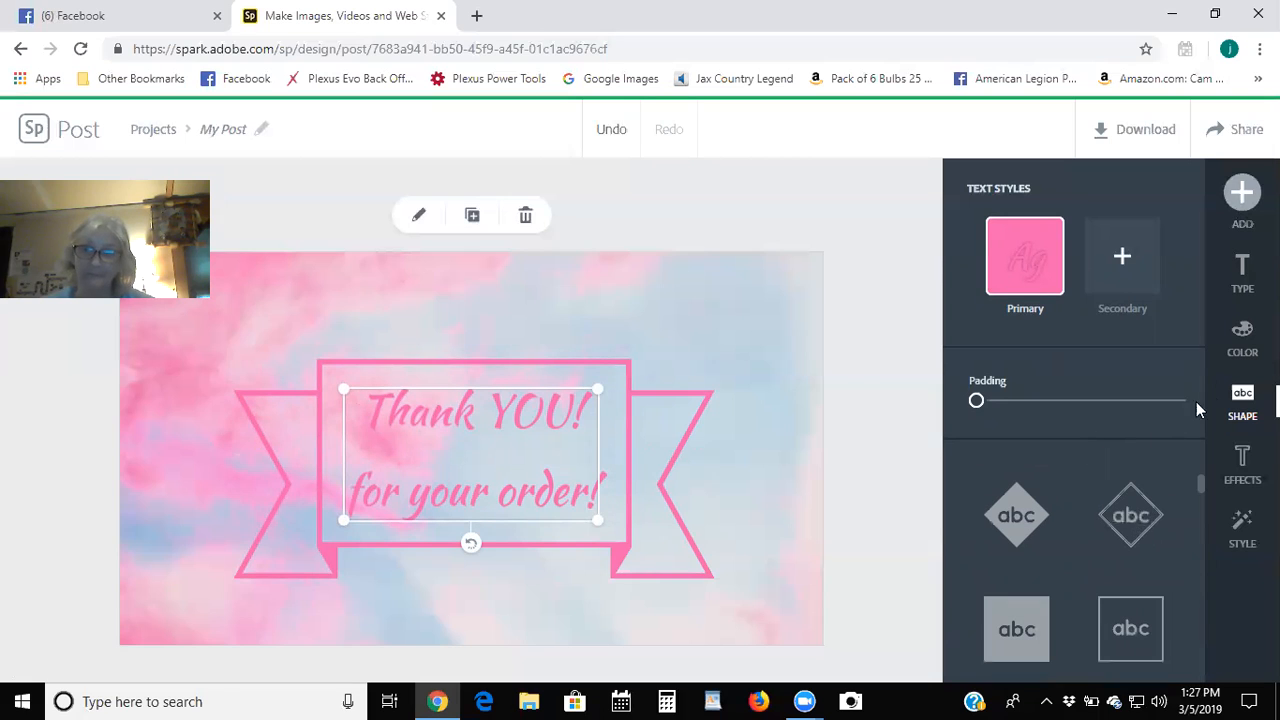
{"action": "left_click", "coordinate": [1242, 460]}
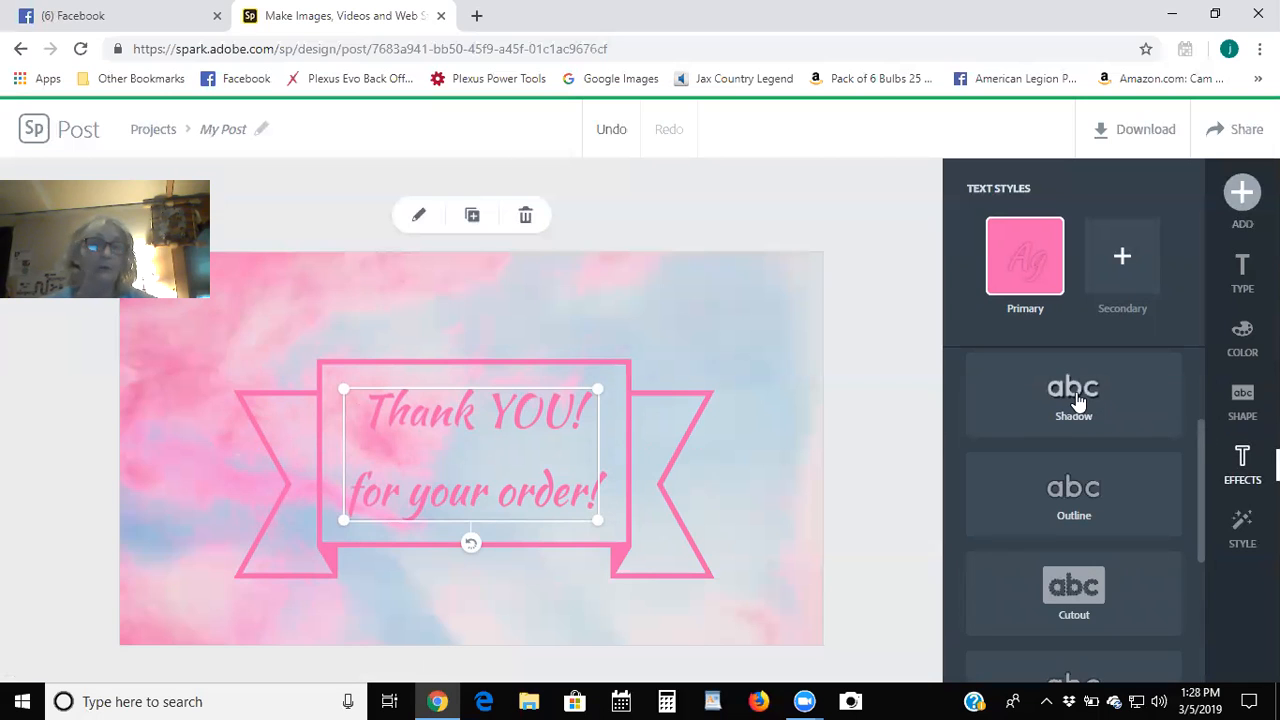
Apply a Shadow effect to the banner text and adjust how far the shadow falls.
{"action": "left_click", "coordinate": [1078, 400]}
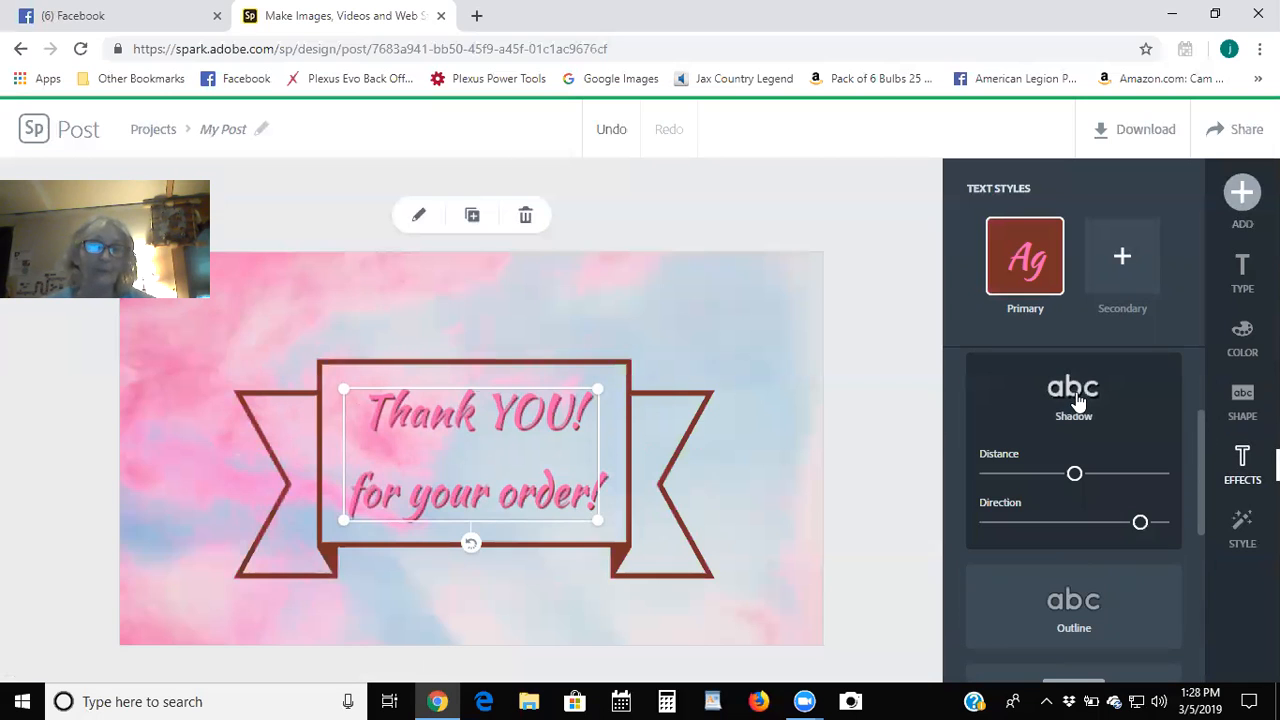
{"action": "left_click", "coordinate": [1075, 476]}
{"action": "scroll", "coordinate": [1123, 586], "scroll_direction": "down", "scroll_amount": 2}
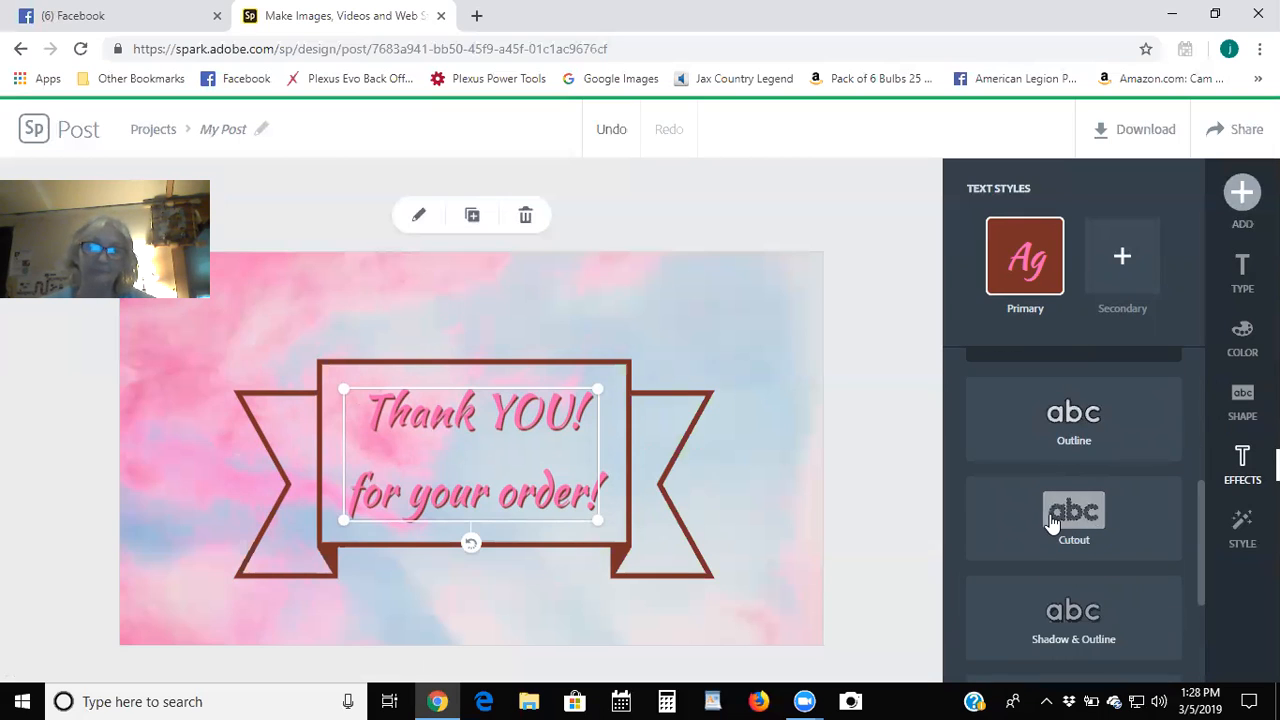
Preview the Outline, Cutout, Cutout & Outline and None effects, then return to Shadow.
{"action": "left_click", "coordinate": [1055, 519]}
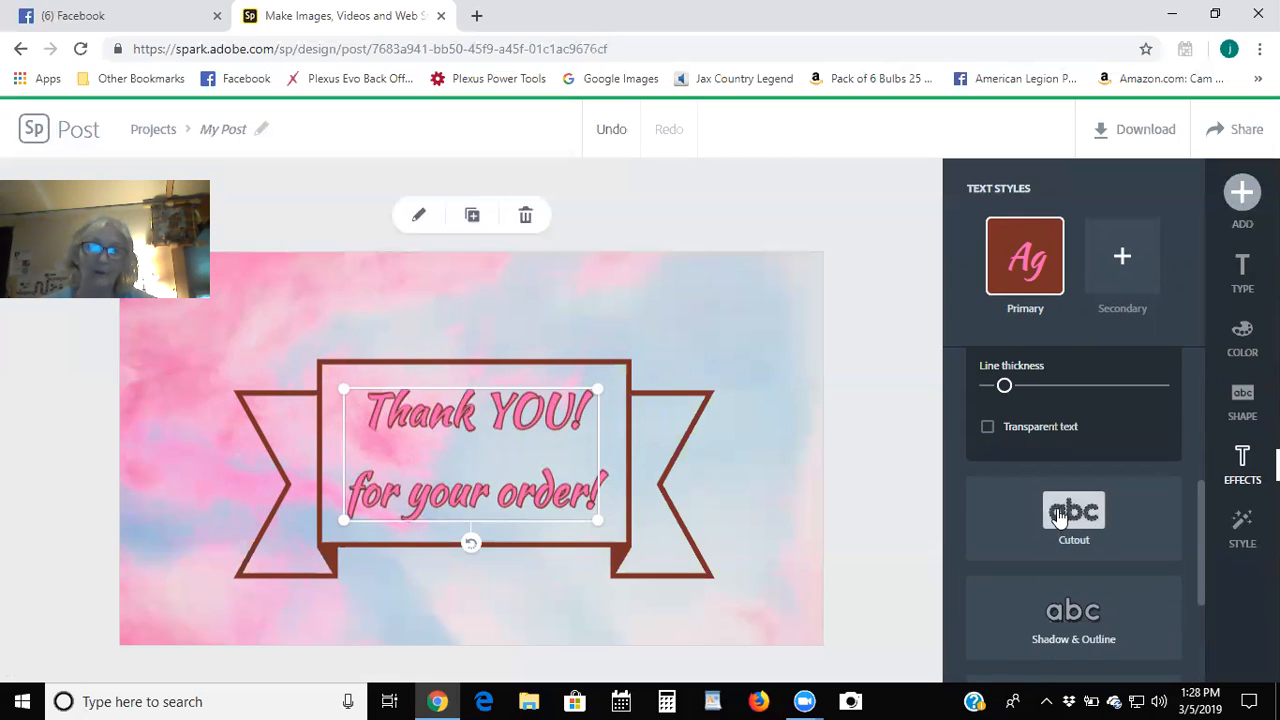
{"action": "left_click", "coordinate": [1060, 515]}
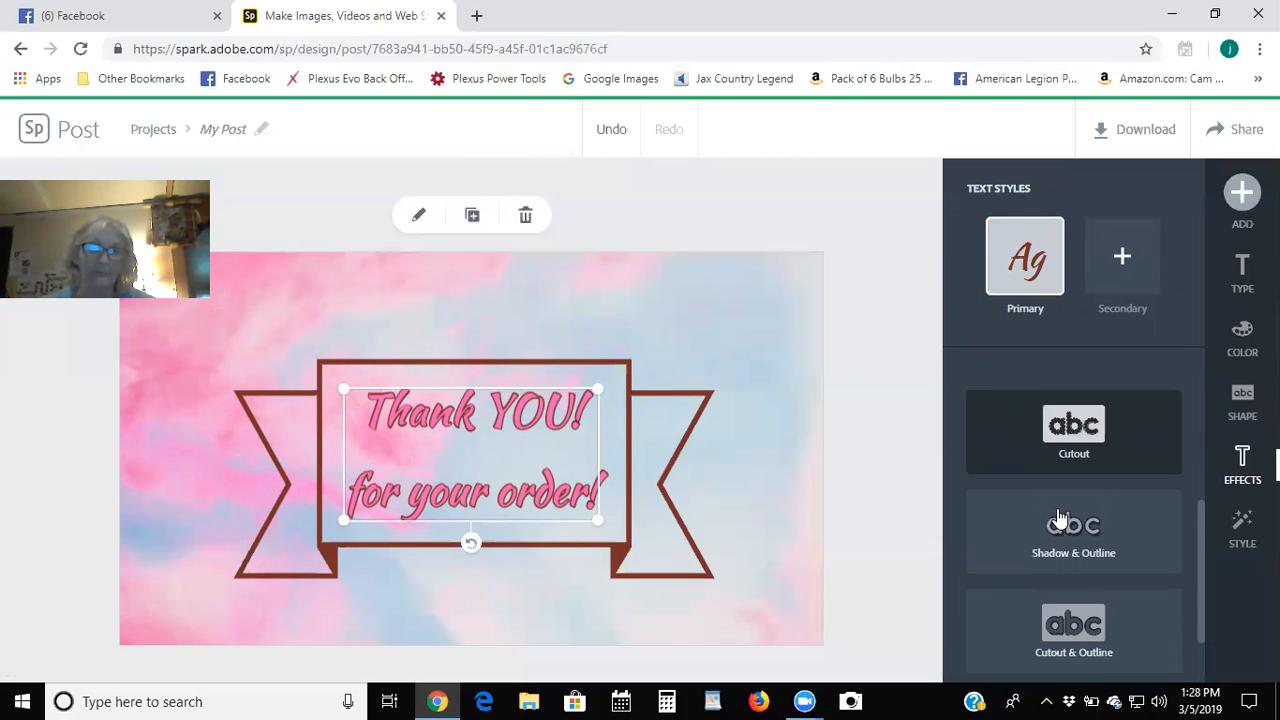
{"action": "left_click", "coordinate": [1078, 596]}
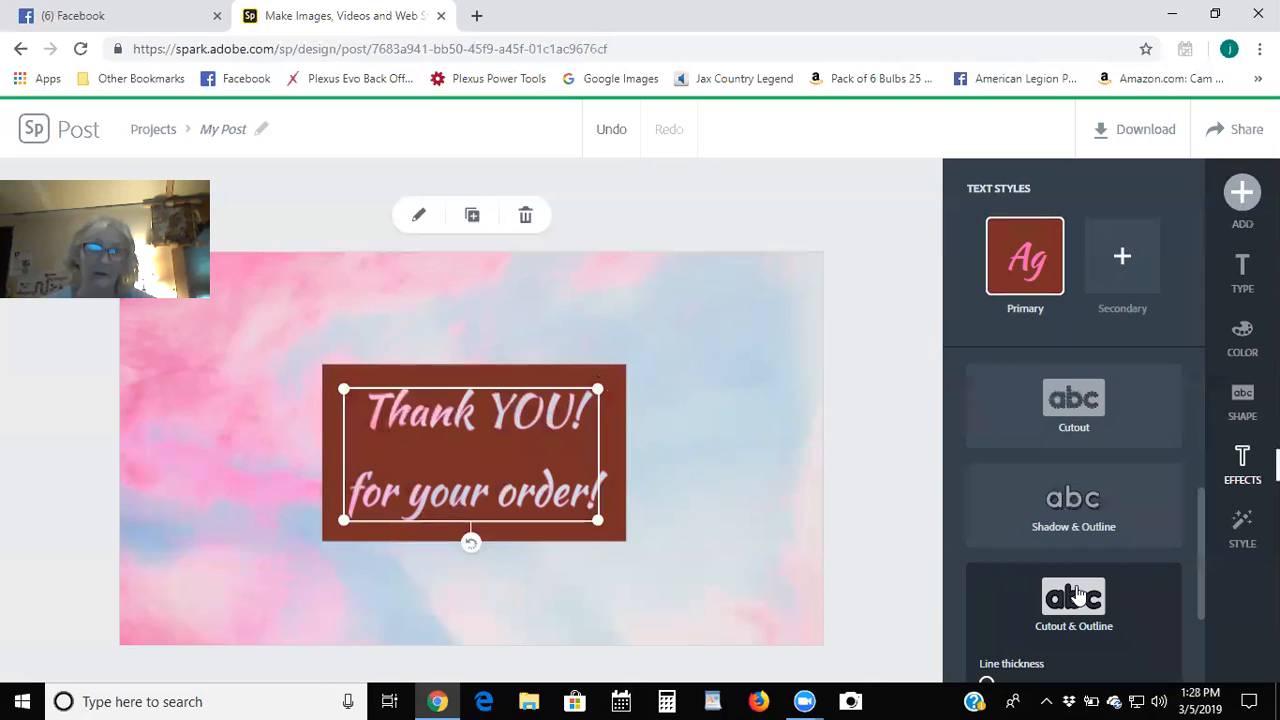
{"action": "scroll", "coordinate": [1078, 596], "scroll_direction": "down", "scroll_amount": 2}
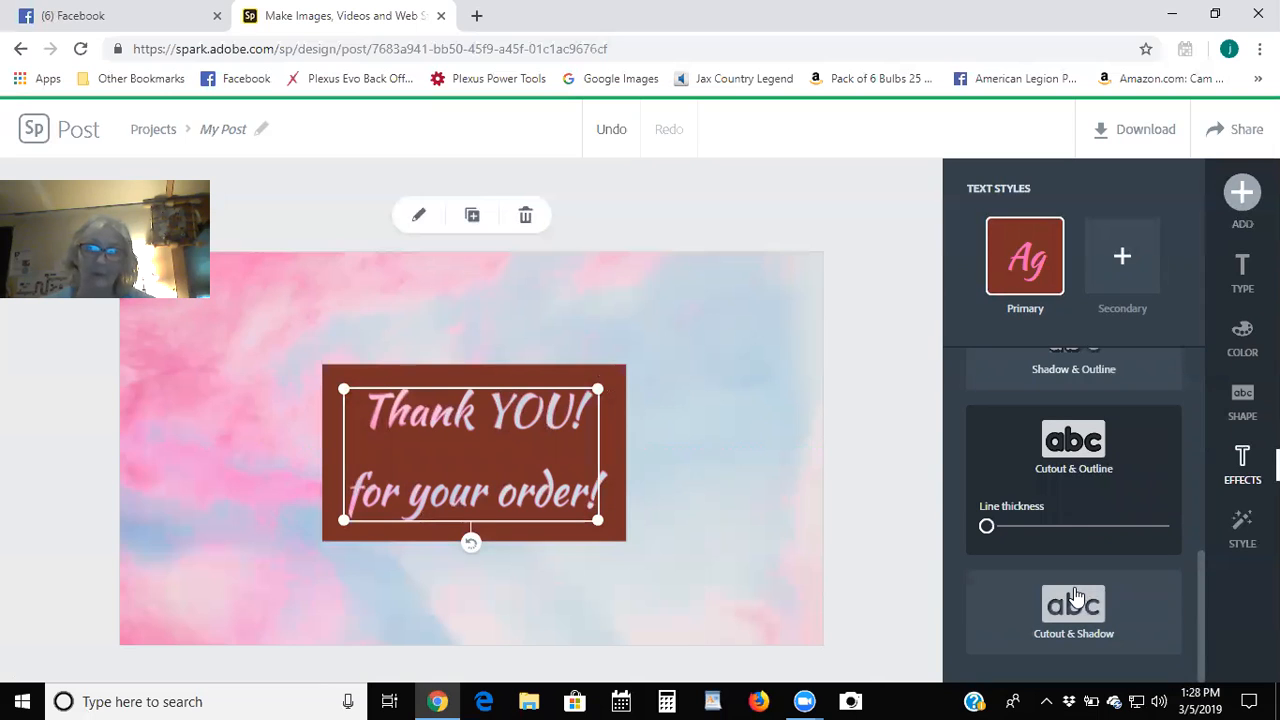
{"action": "scroll", "coordinate": [1077, 595], "scroll_direction": "up", "scroll_amount": 1}
{"action": "scroll", "coordinate": [1074, 587], "scroll_direction": "up", "scroll_amount": 5}
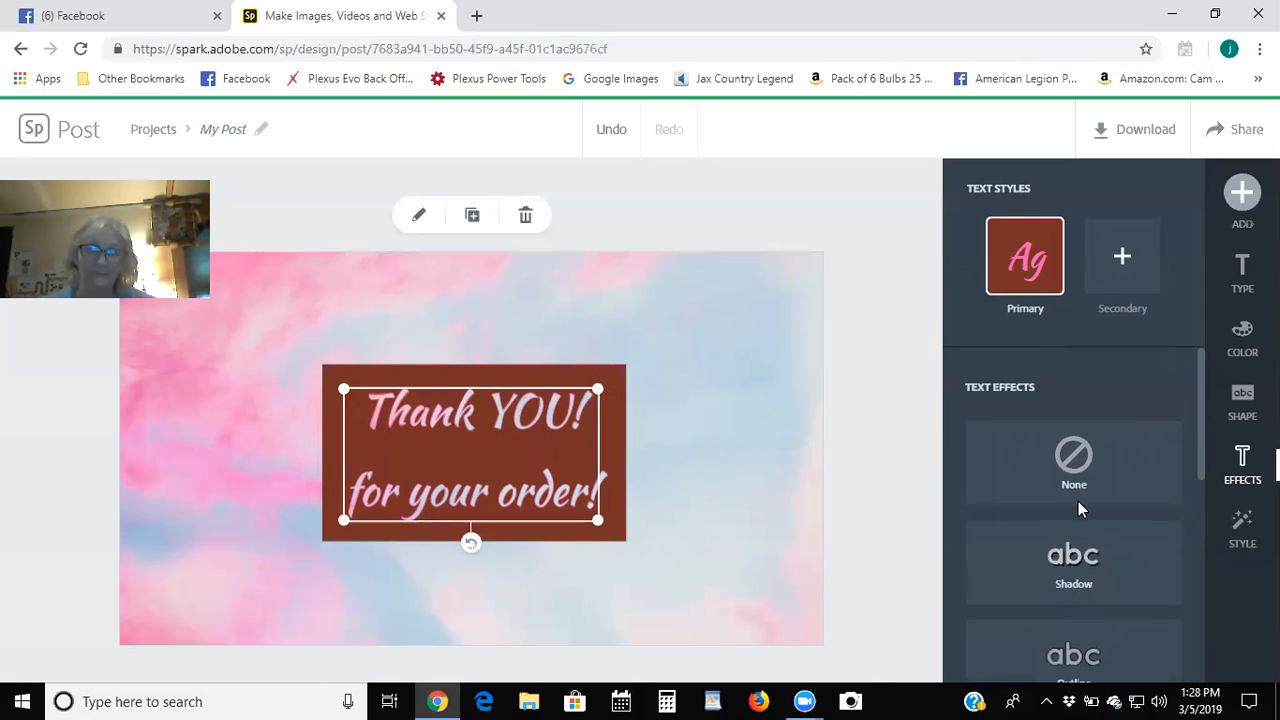
{"action": "left_click", "coordinate": [1064, 464]}
{"action": "left_click", "coordinate": [1078, 522]}
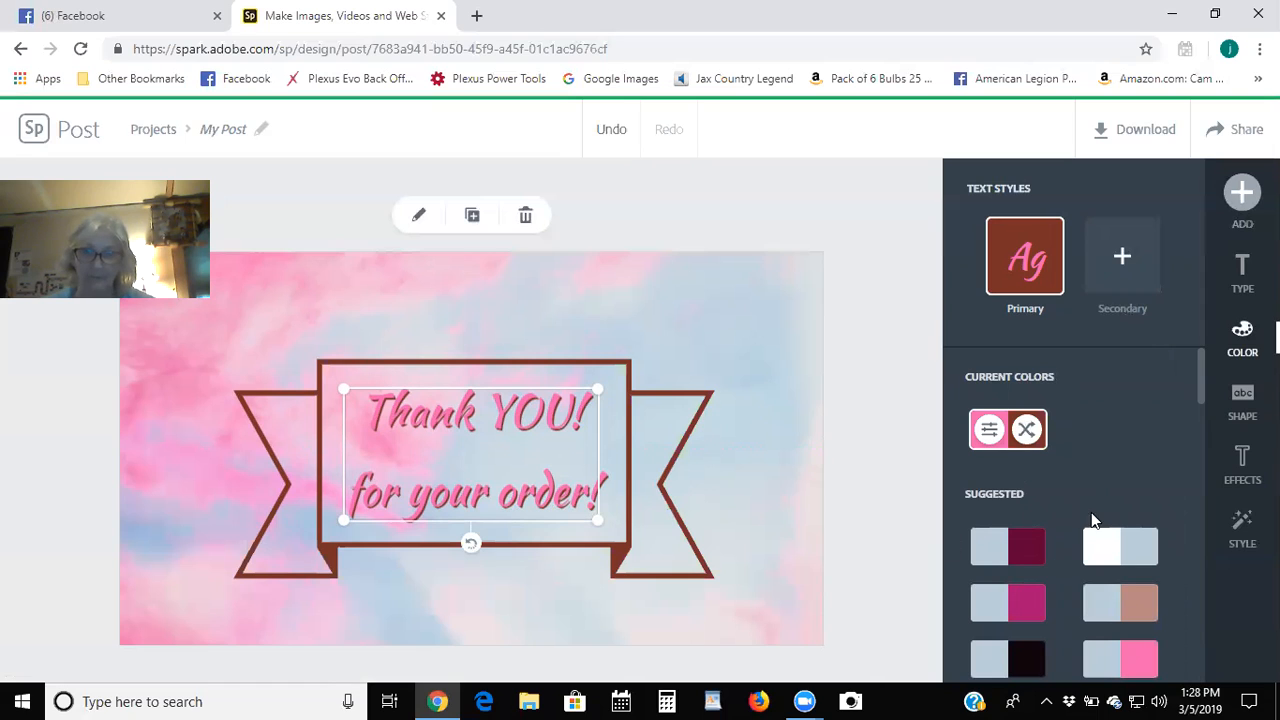
Apply the first suggested swatch for a maroon banner with grey text, then deselect the text.
{"action": "left_click", "coordinate": [1015, 546]}
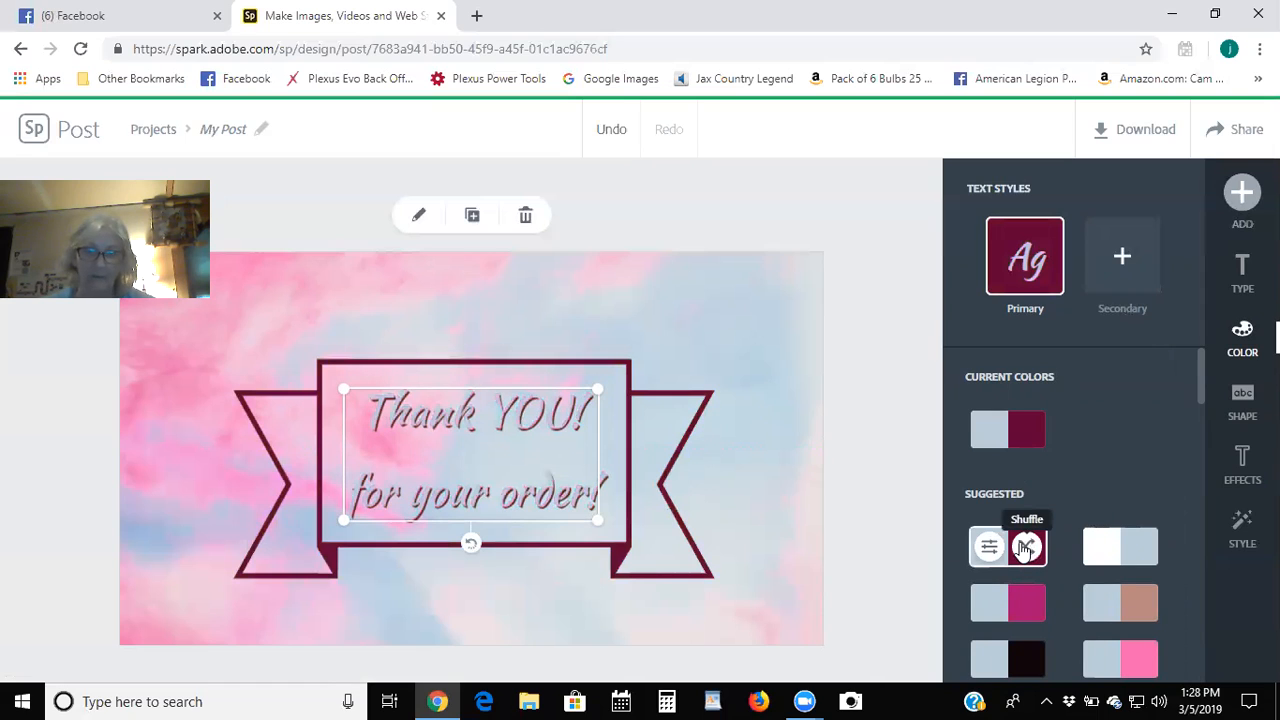
{"action": "left_click", "coordinate": [891, 237]}
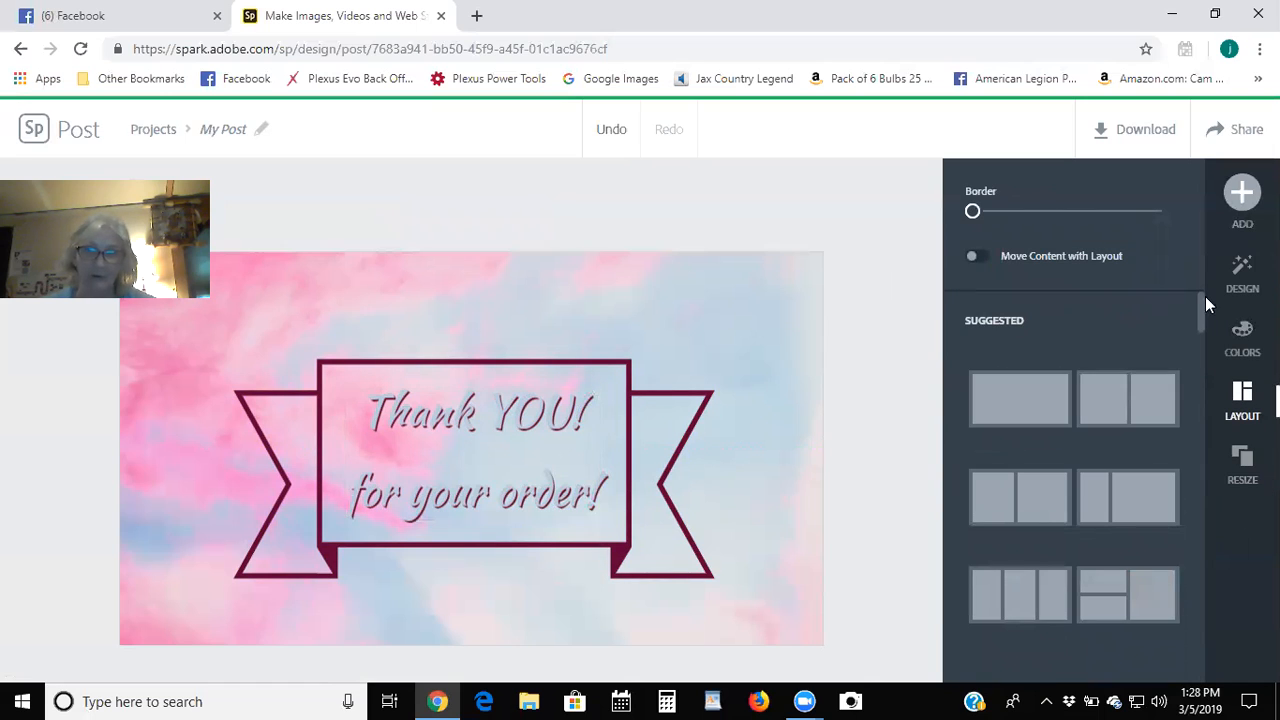
{"action": "left_click", "coordinate": [1243, 335]}
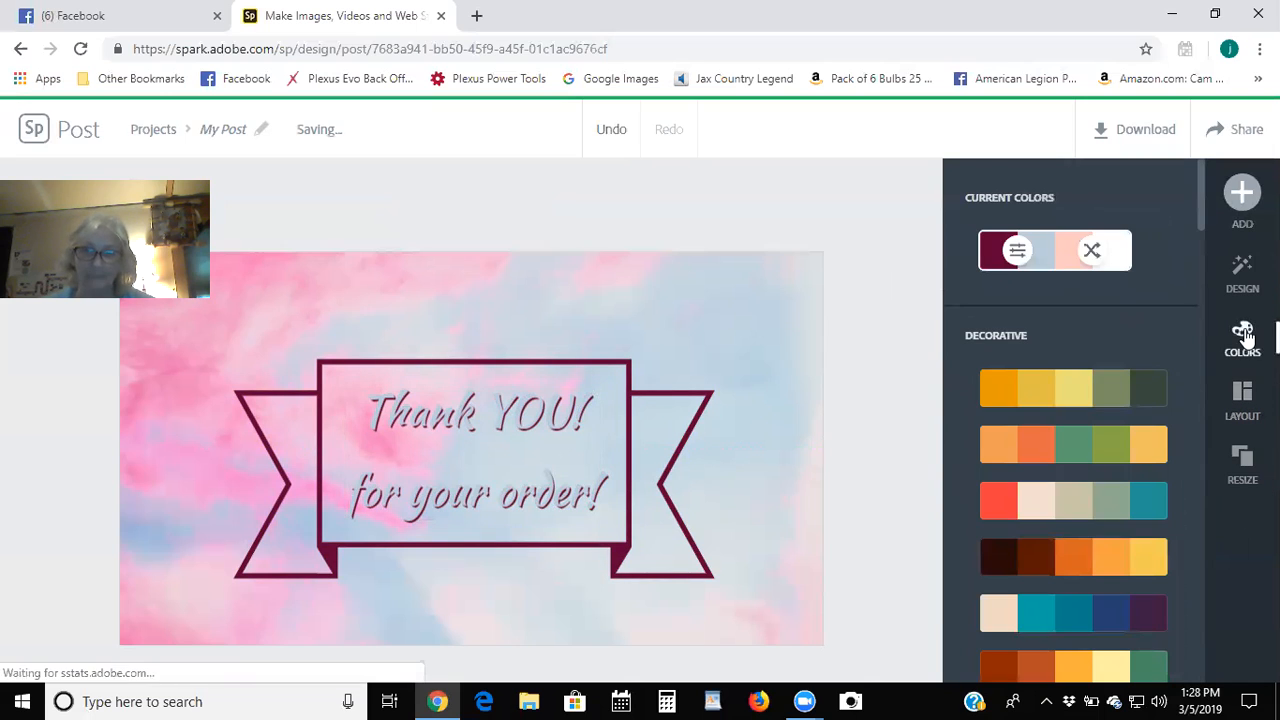
Shuffle the colour scheme three times, try a light blue banner outline, then undo it.
{"action": "left_click", "coordinate": [1093, 252]}
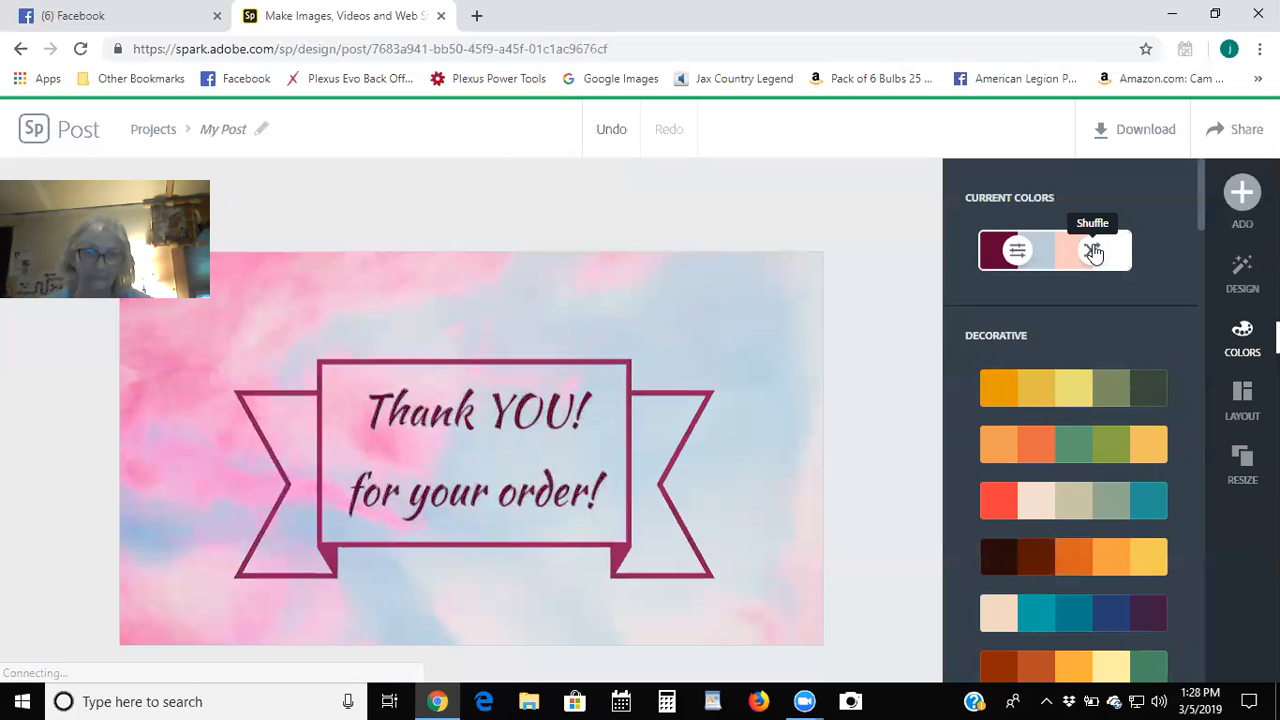
{"action": "left_click", "coordinate": [1093, 252]}
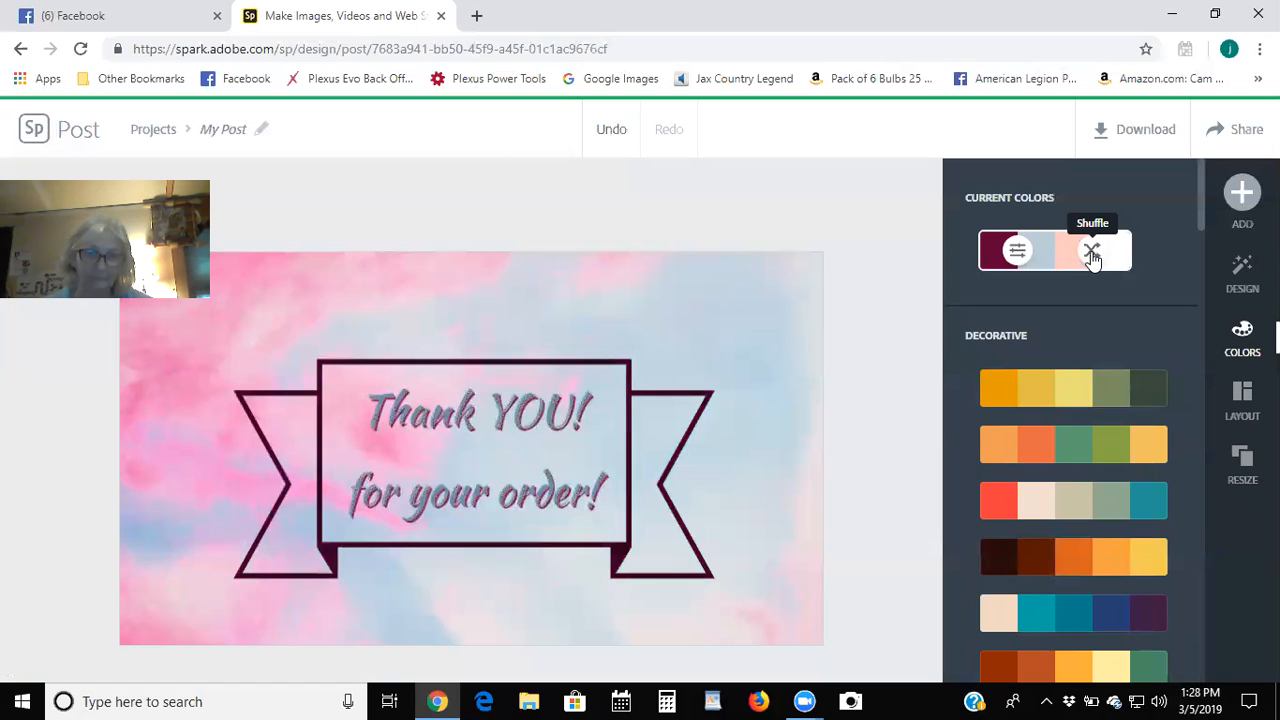
{"action": "left_click", "coordinate": [1093, 252]}
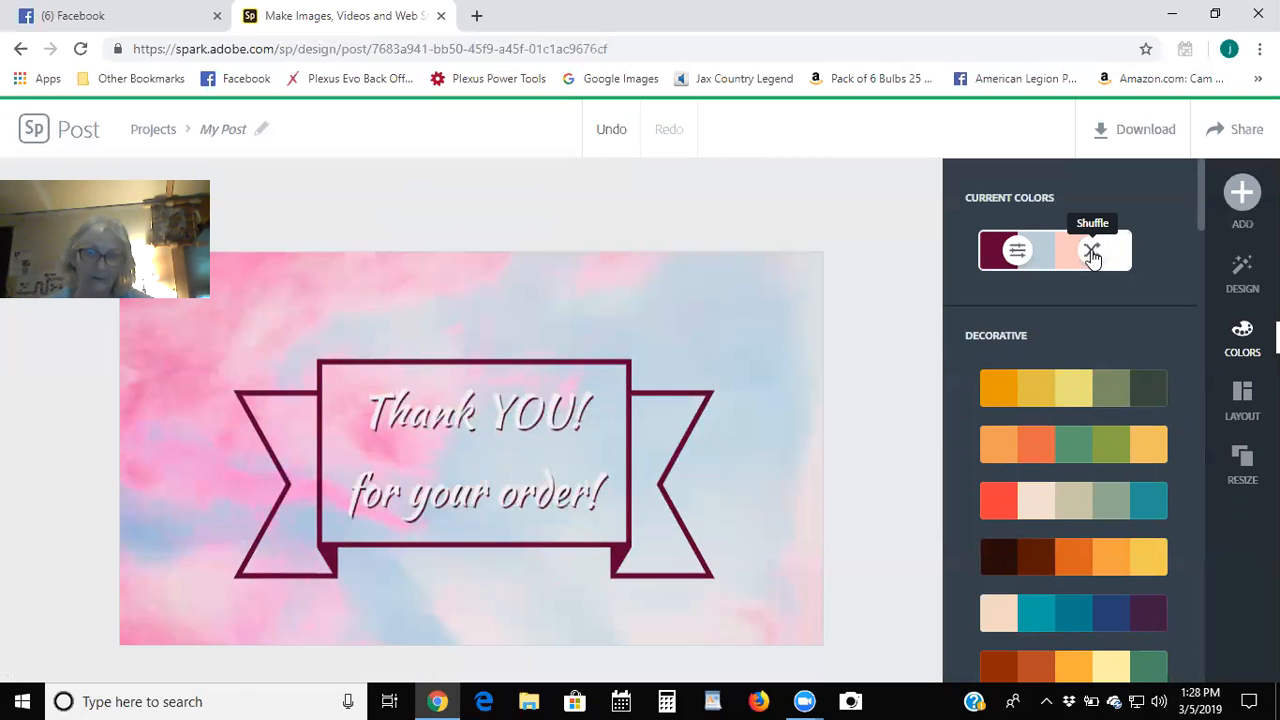
{"action": "left_click", "coordinate": [1016, 252]}
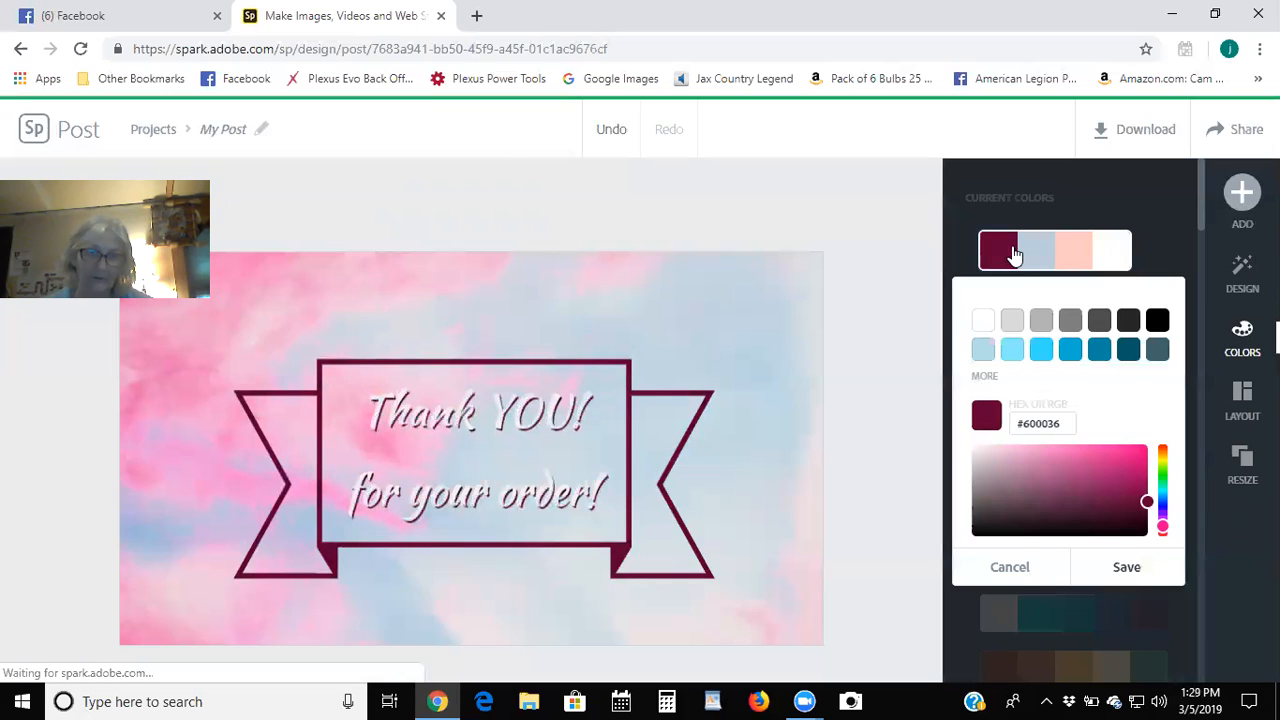
{"action": "left_click", "coordinate": [1039, 351]}
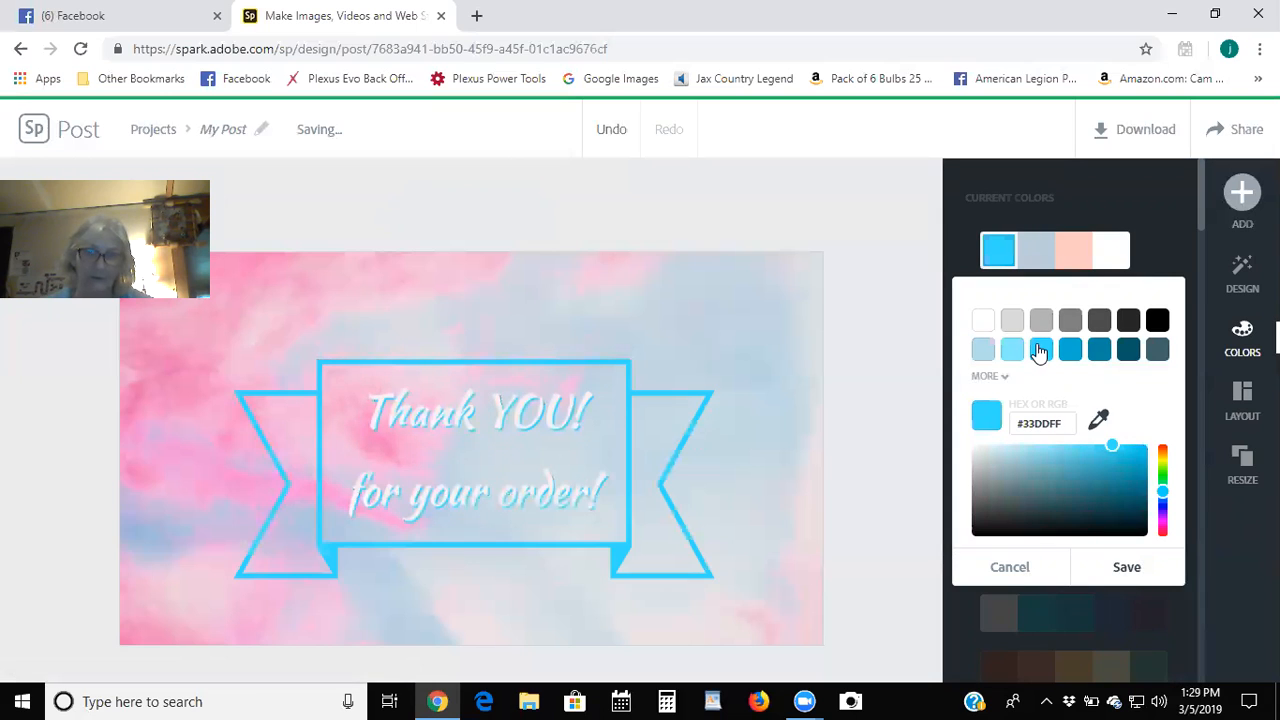
{"action": "left_click", "coordinate": [1035, 247]}
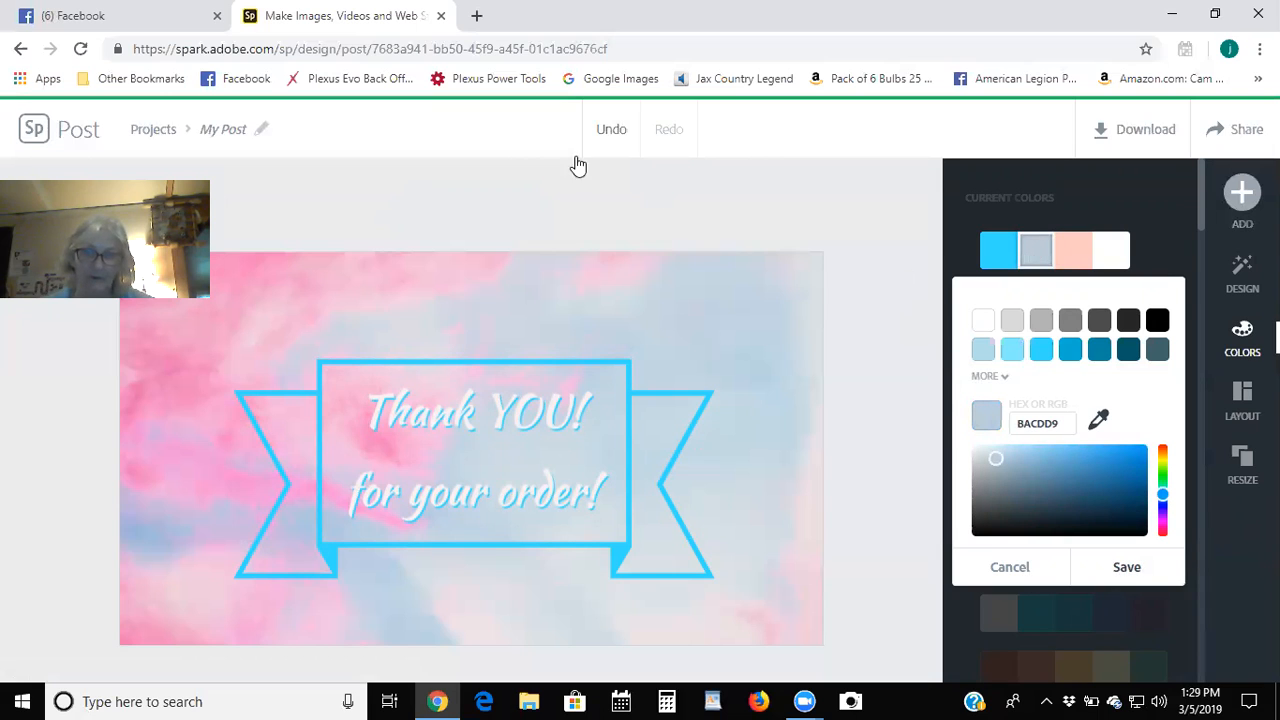
{"action": "left_click", "coordinate": [612, 128]}
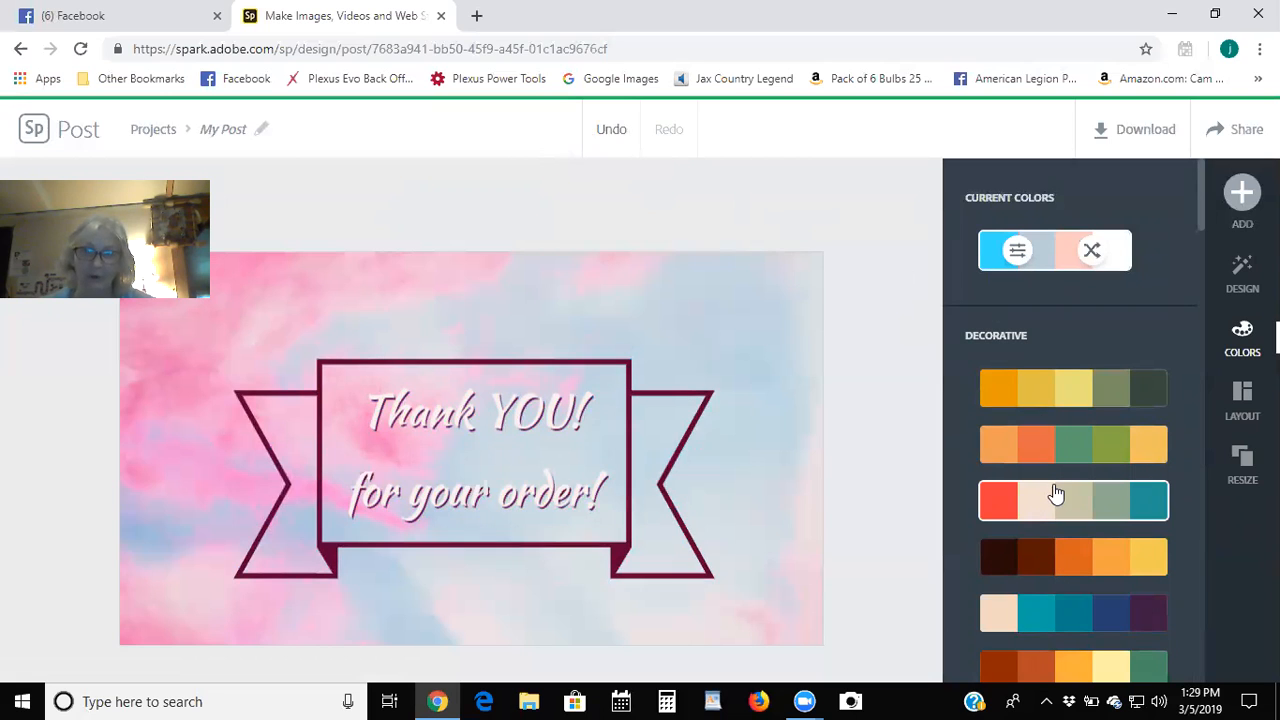
Preview the gold palette, then undo back to the maroon and white scheme.
{"action": "scroll", "coordinate": [1040, 505], "scroll_direction": "down", "scroll_amount": 5}
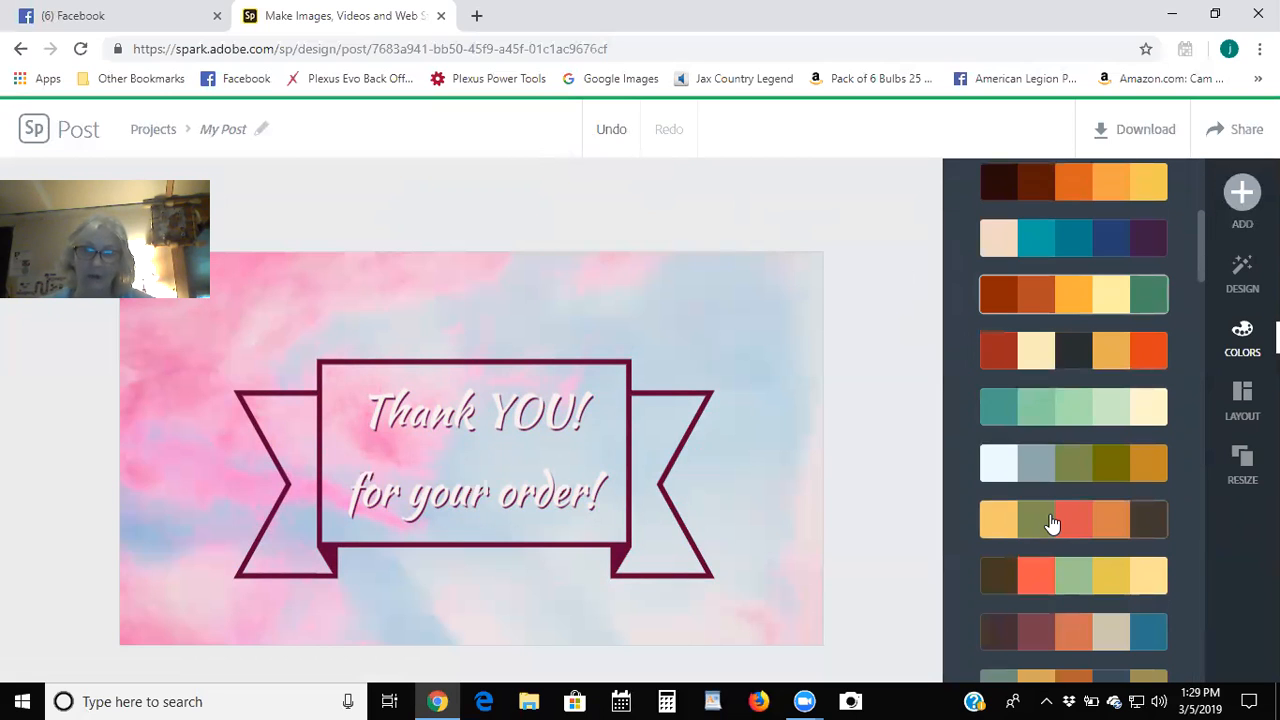
{"action": "scroll", "coordinate": [1052, 523], "scroll_direction": "down", "scroll_amount": 3}
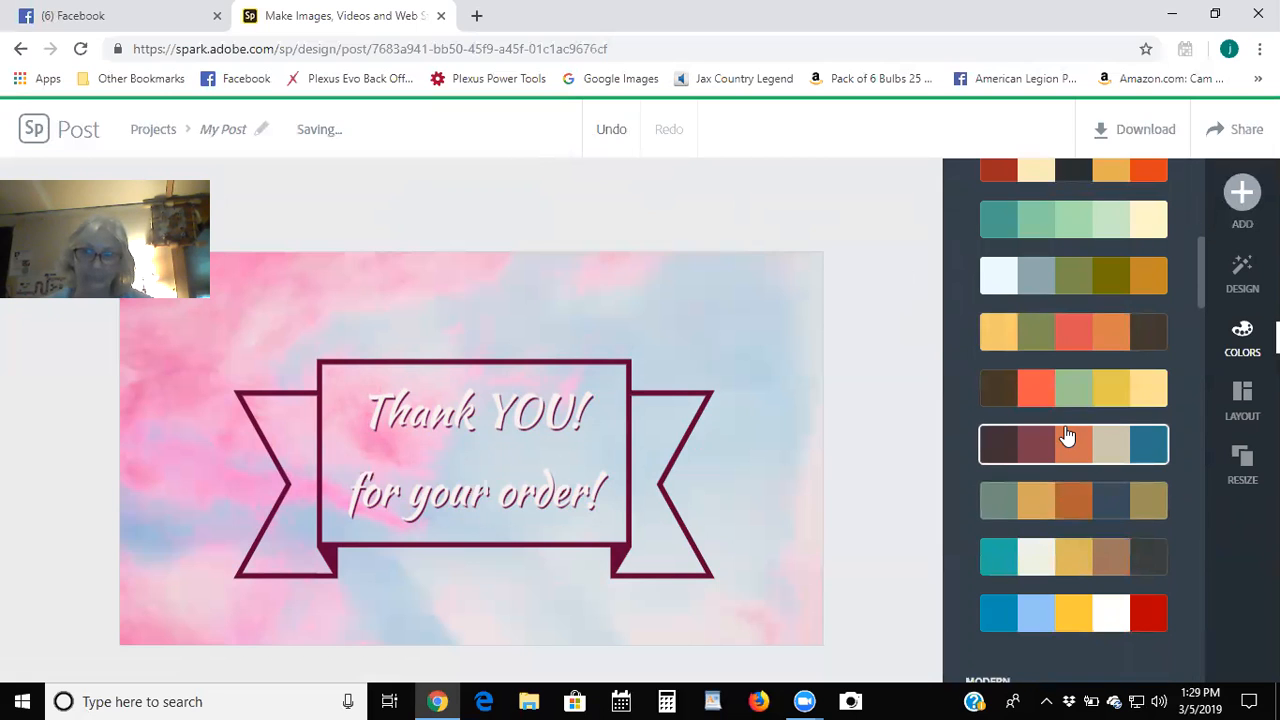
{"action": "left_click", "coordinate": [1060, 334]}
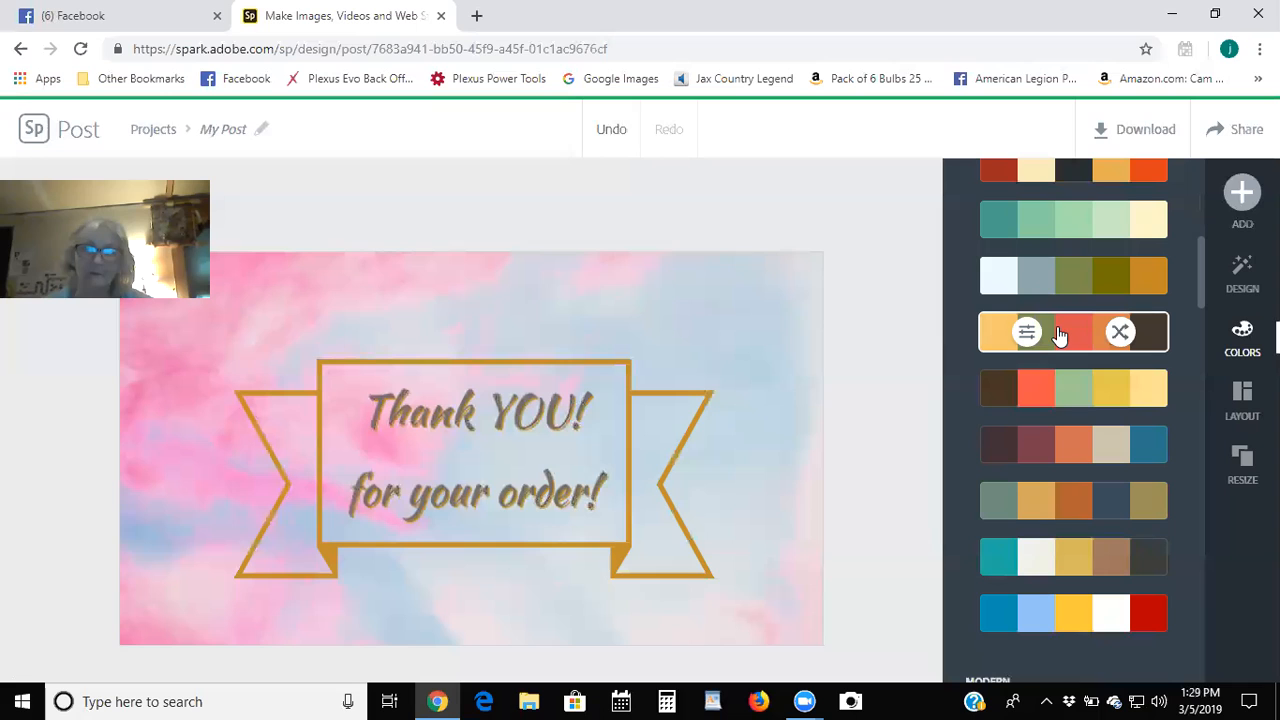
{"action": "left_click", "coordinate": [608, 132]}
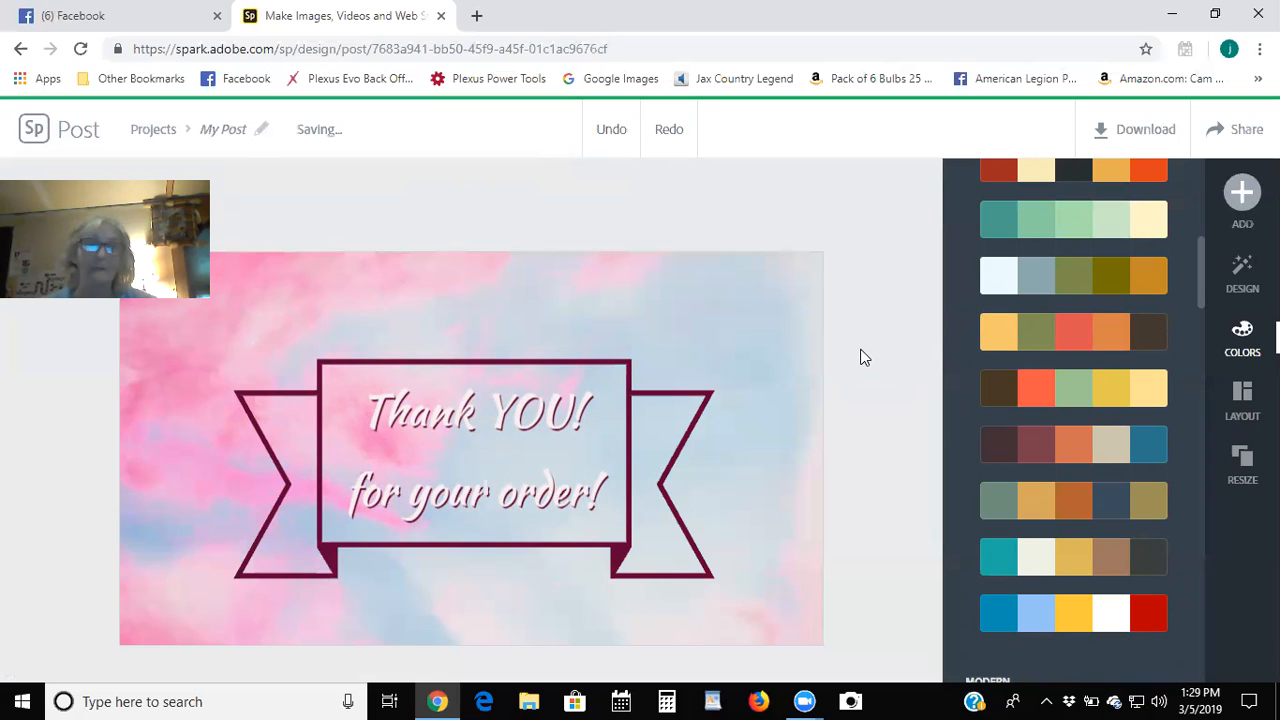
Download the design as an image and open the resulting My Post (6).jpg.
{"action": "left_click", "coordinate": [1145, 131]}
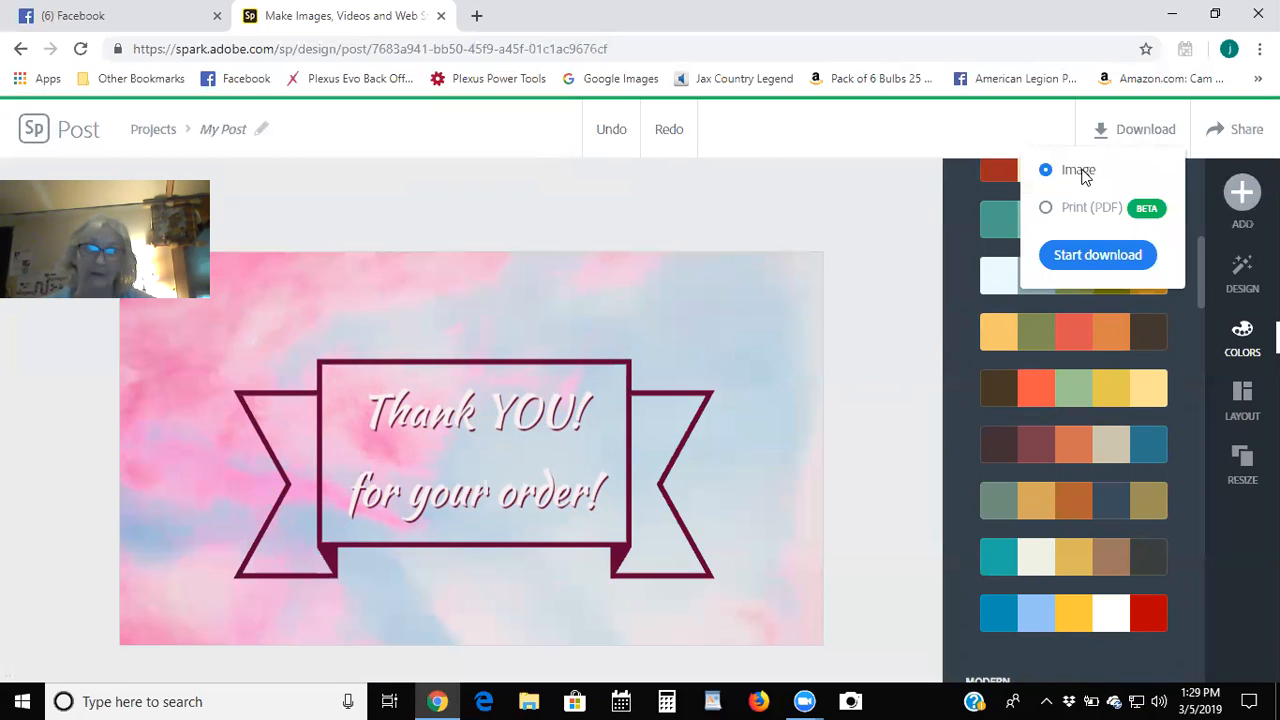
{"action": "left_click", "coordinate": [1062, 256]}
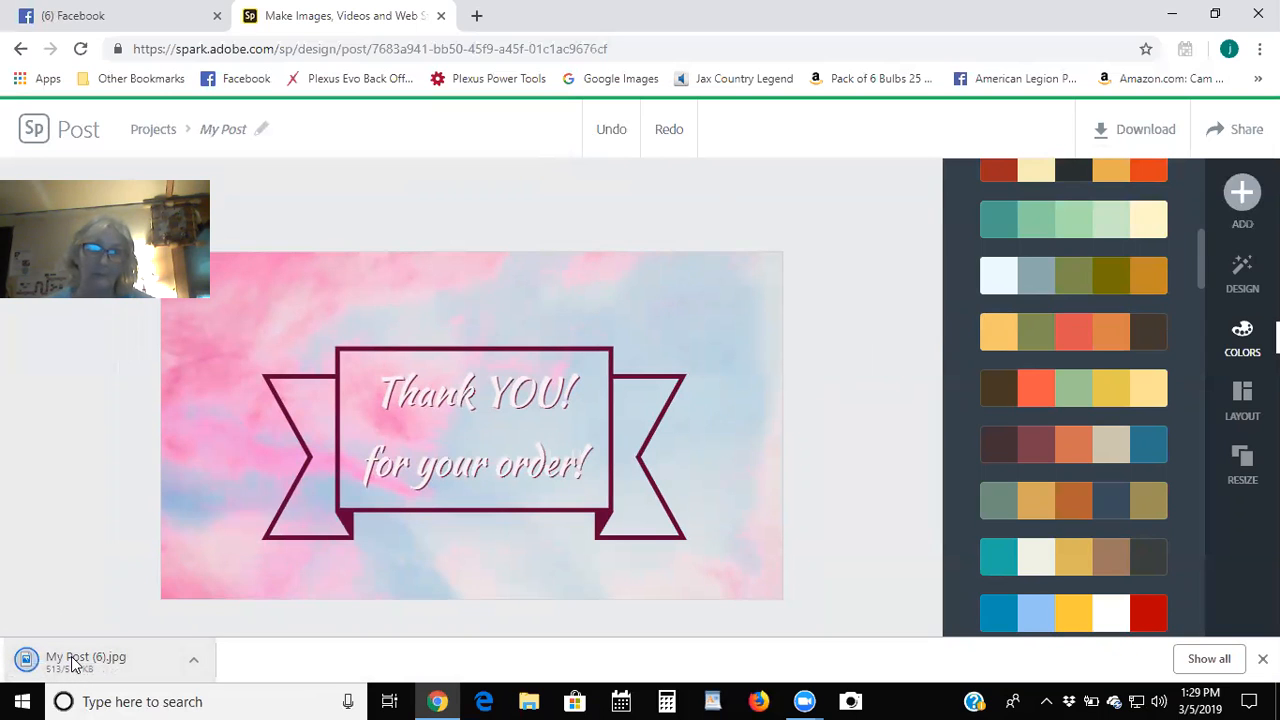
{"action": "left_click", "coordinate": [72, 660]}
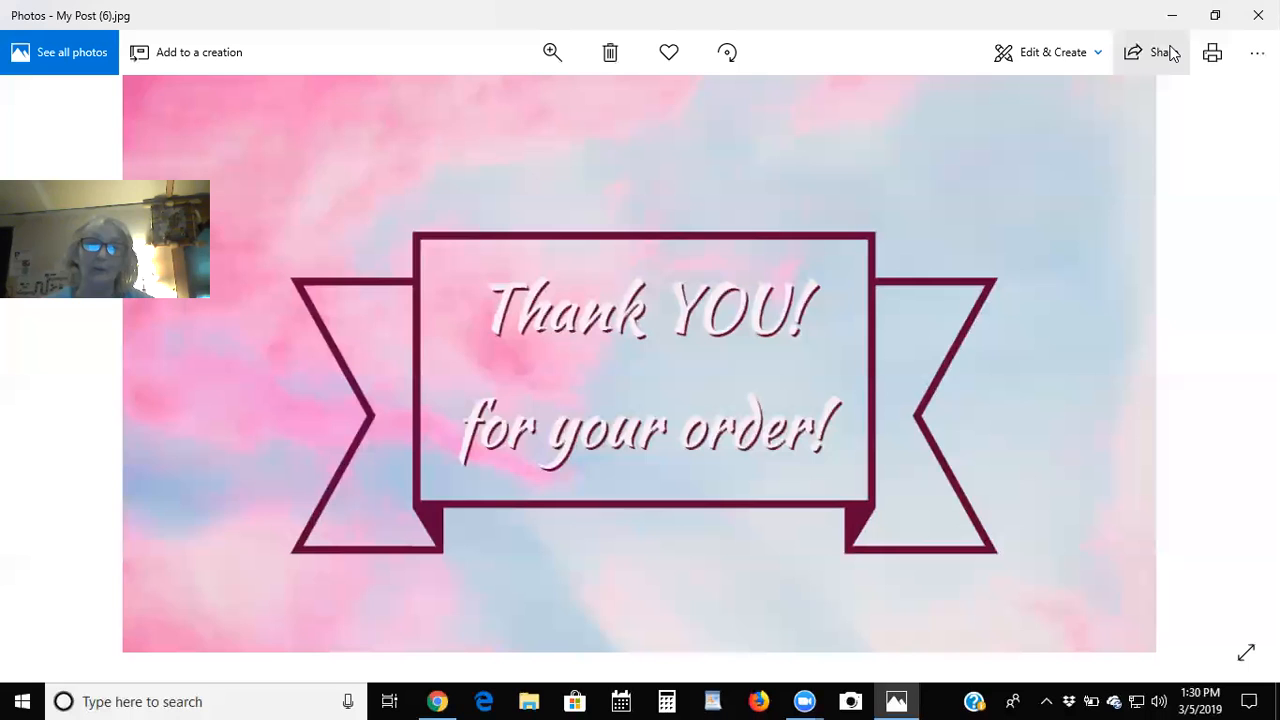
Open My Post (6).jpg in the Photos editor through Edit & Create > Edit.
{"action": "left_click", "coordinate": [1040, 55]}
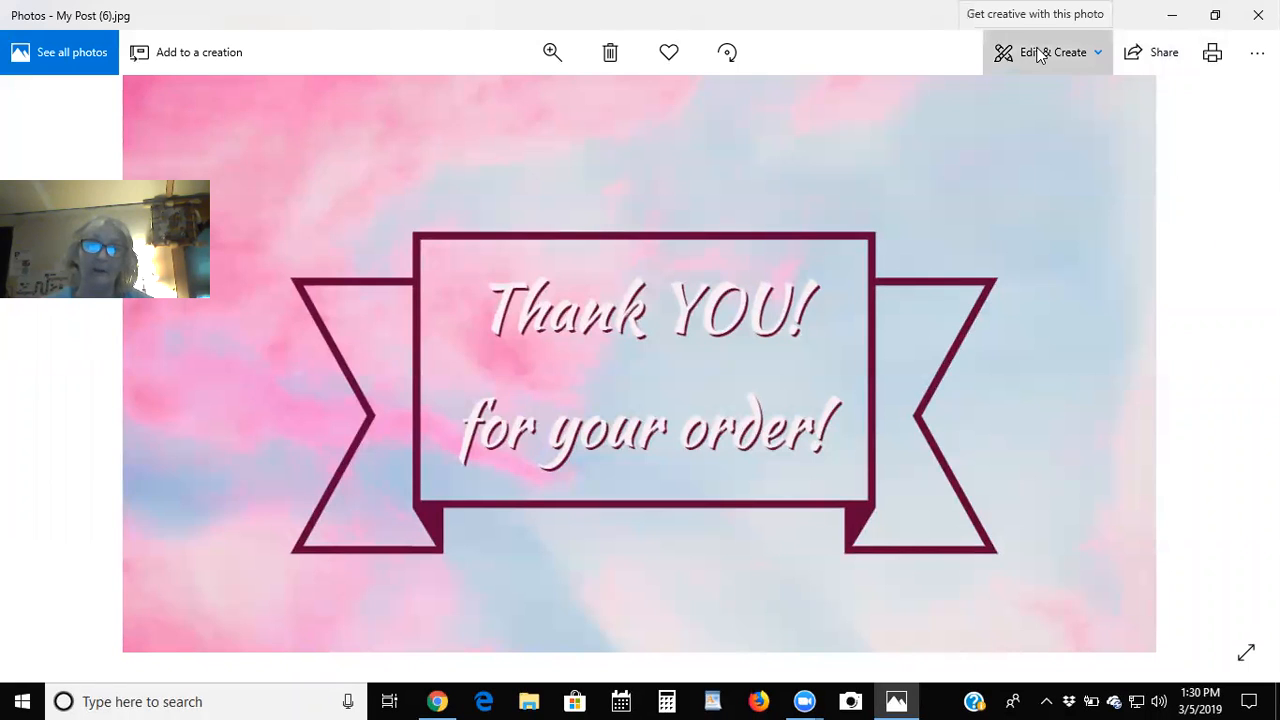
{"action": "left_click", "coordinate": [958, 120]}
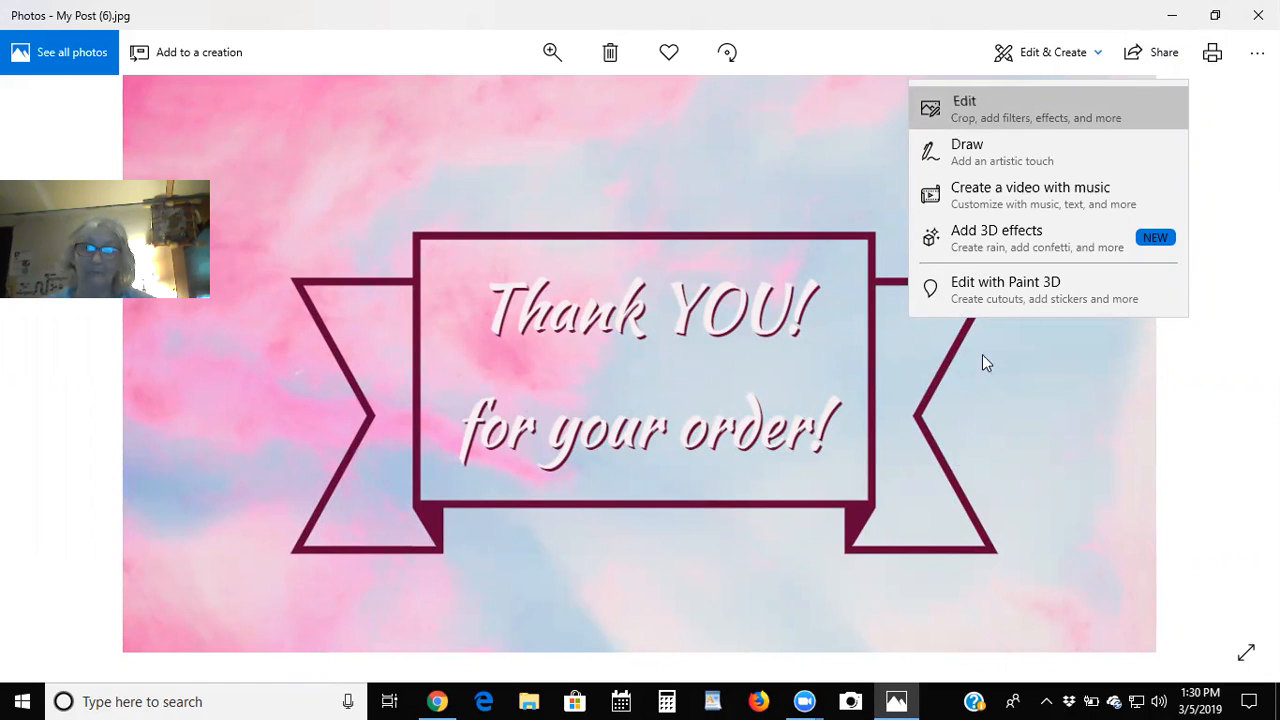
{"action": "left_click", "coordinate": [978, 116]}
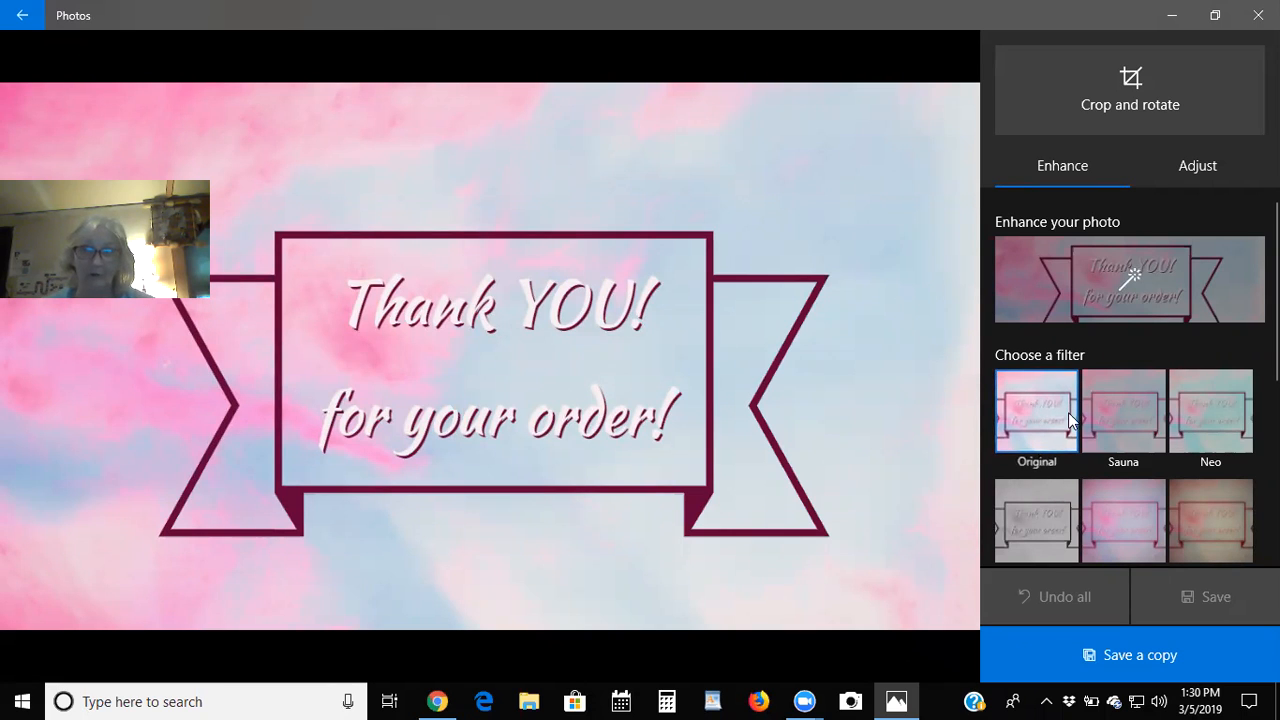
Preview the Sauna, Neo and Slate filters, then restore the Original unfiltered colours.
{"action": "left_click", "coordinate": [1123, 403]}
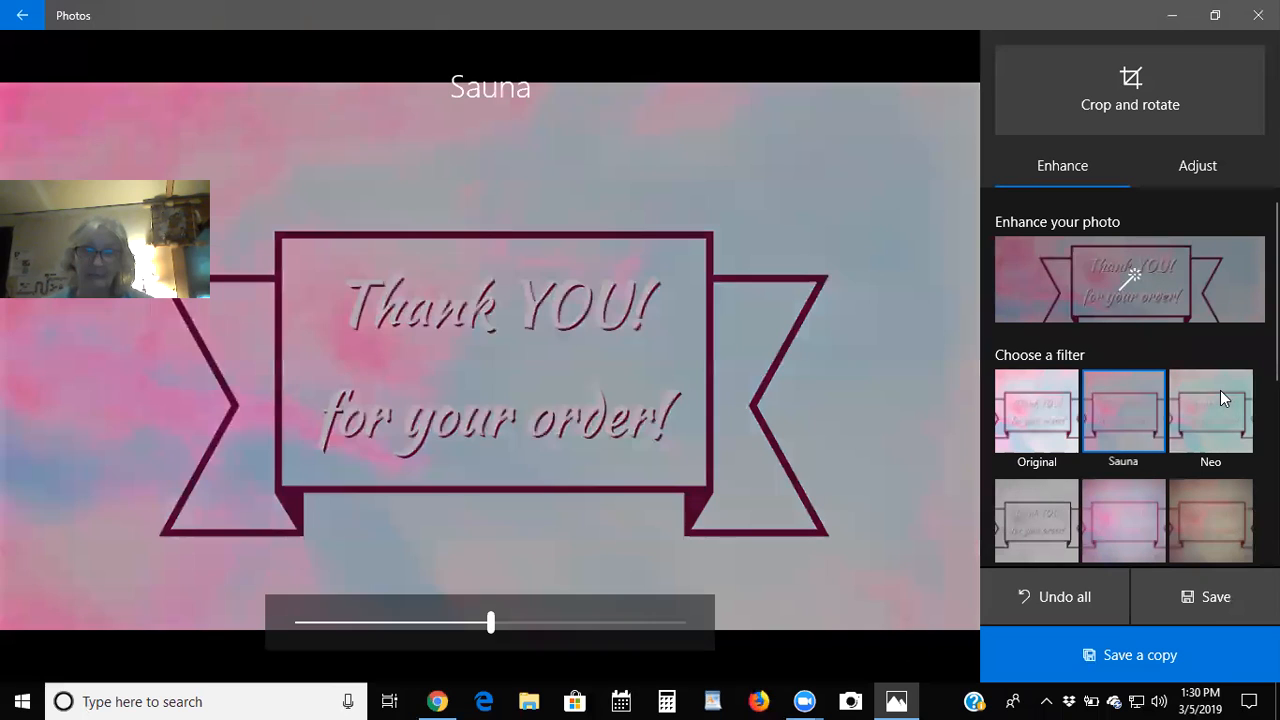
{"action": "left_click", "coordinate": [1213, 396]}
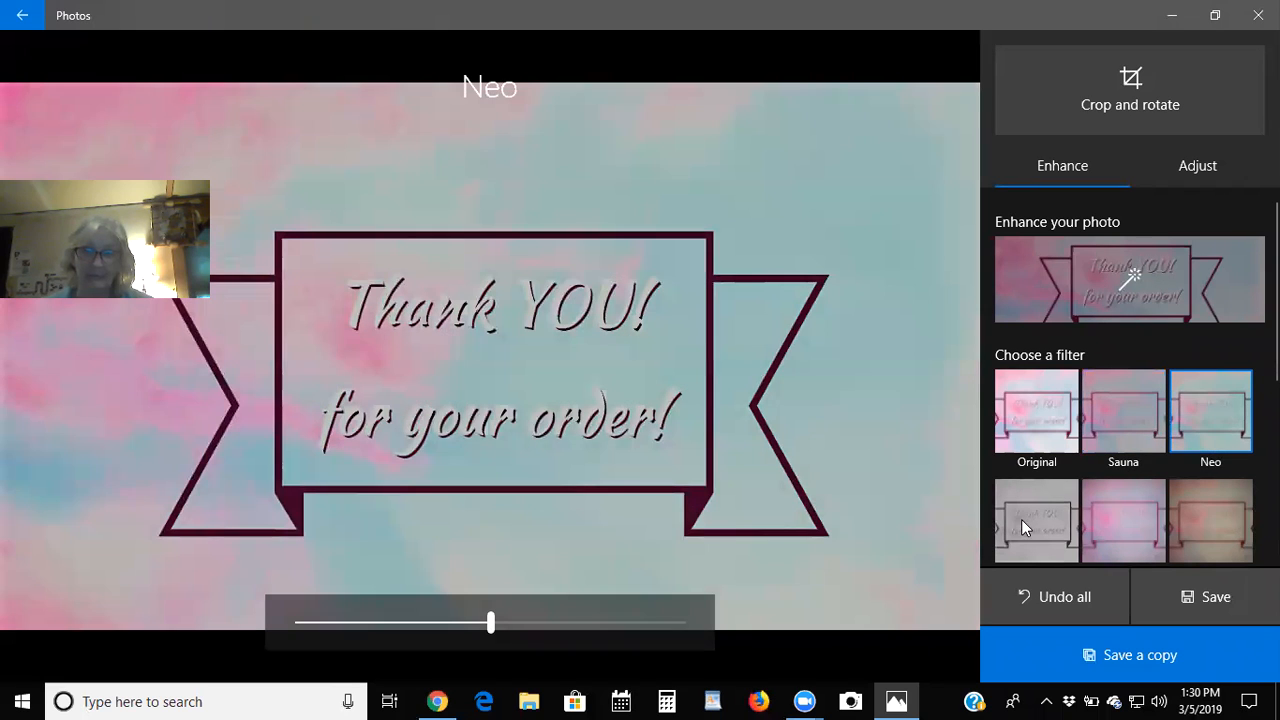
{"action": "left_click", "coordinate": [1021, 519]}
{"action": "scroll", "coordinate": [1110, 453], "scroll_direction": "down", "scroll_amount": 5}
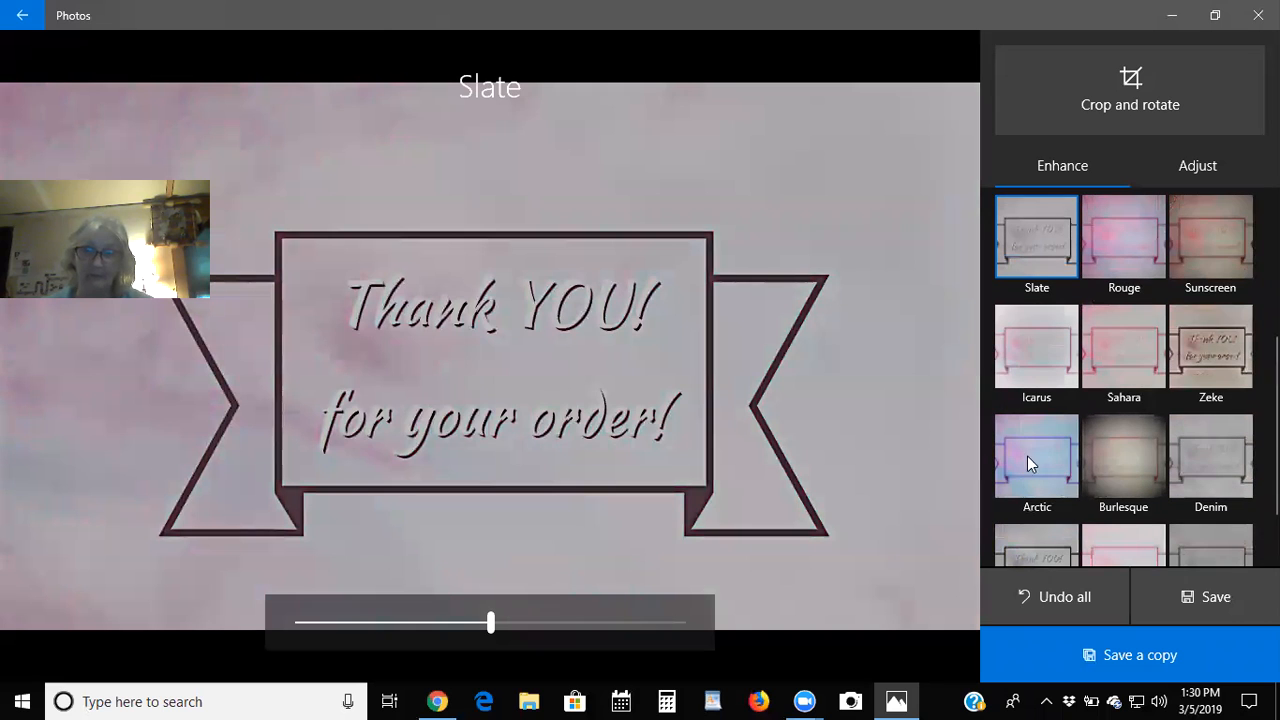
{"action": "scroll", "coordinate": [1040, 420], "scroll_direction": "up", "scroll_amount": 5}
{"action": "left_click", "coordinate": [1030, 402]}
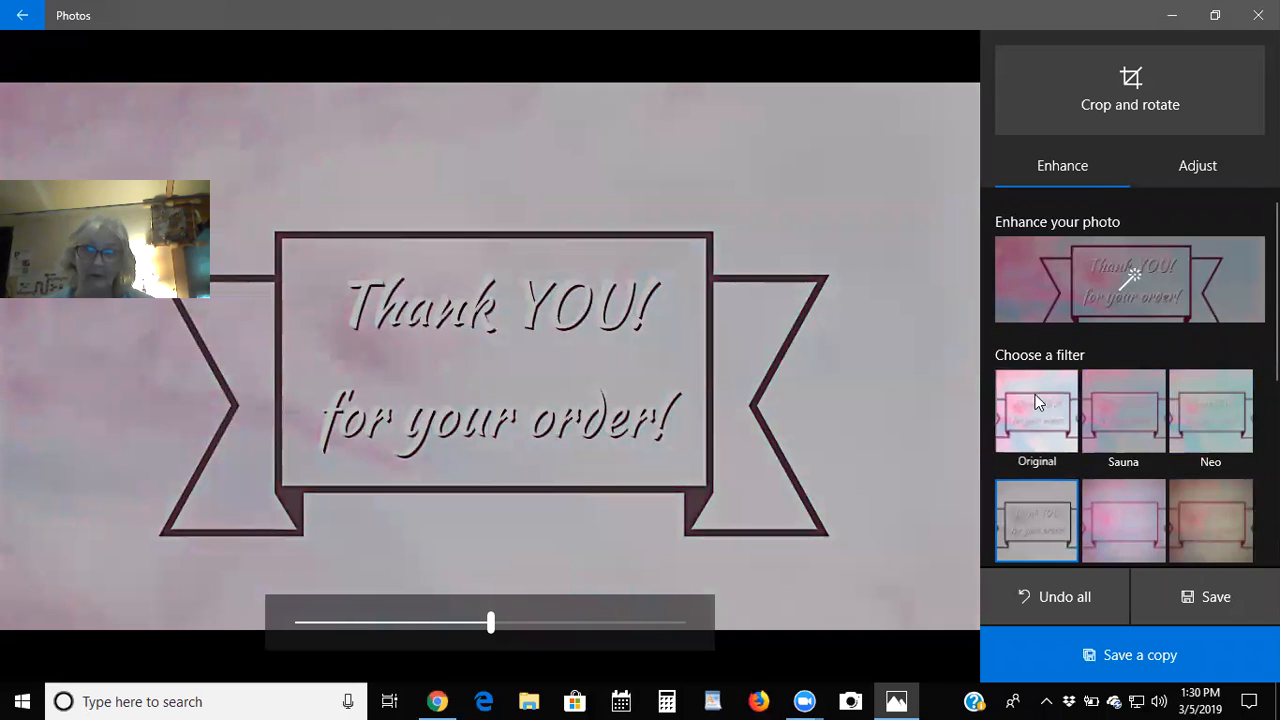
{"action": "left_click", "coordinate": [1207, 165]}
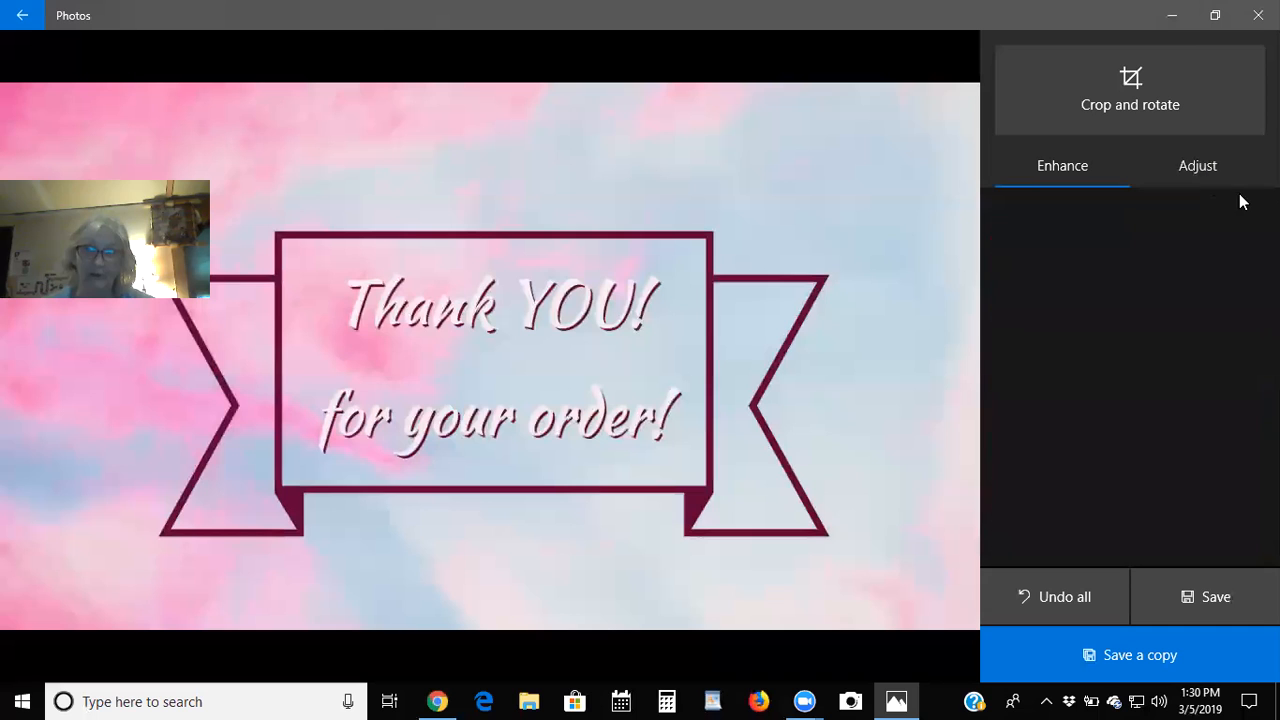
Adjust the photo's light level and boost colour saturation to 42.
{"action": "mouse_move", "coordinate": [1130, 276]}
{"action": "left_mouse_down"}
{"action": "mouse_move", "coordinate": [1194, 274]}
{"action": "mouse_move", "coordinate": [1119, 296]}
{"action": "left_mouse_up"}
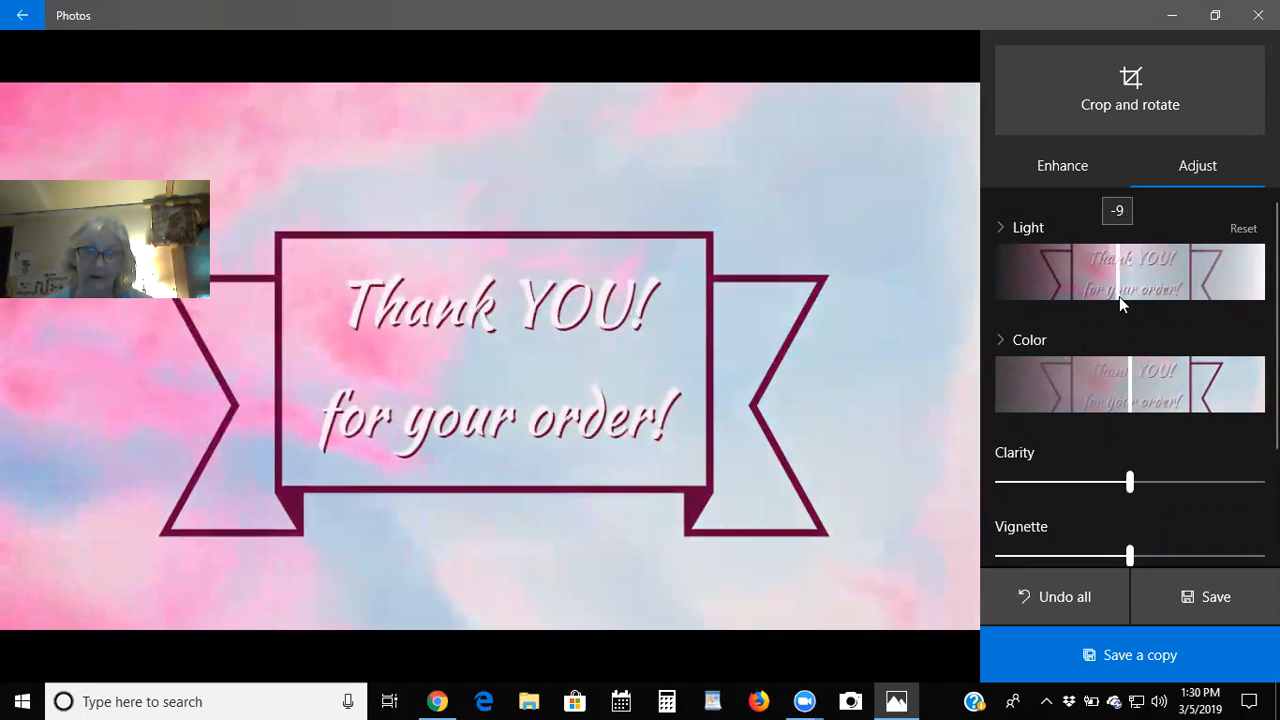
{"action": "left_click", "coordinate": [1126, 392]}
{"action": "left_click_drag", "start_coordinate": [1126, 392], "coordinate": [1188, 380]}
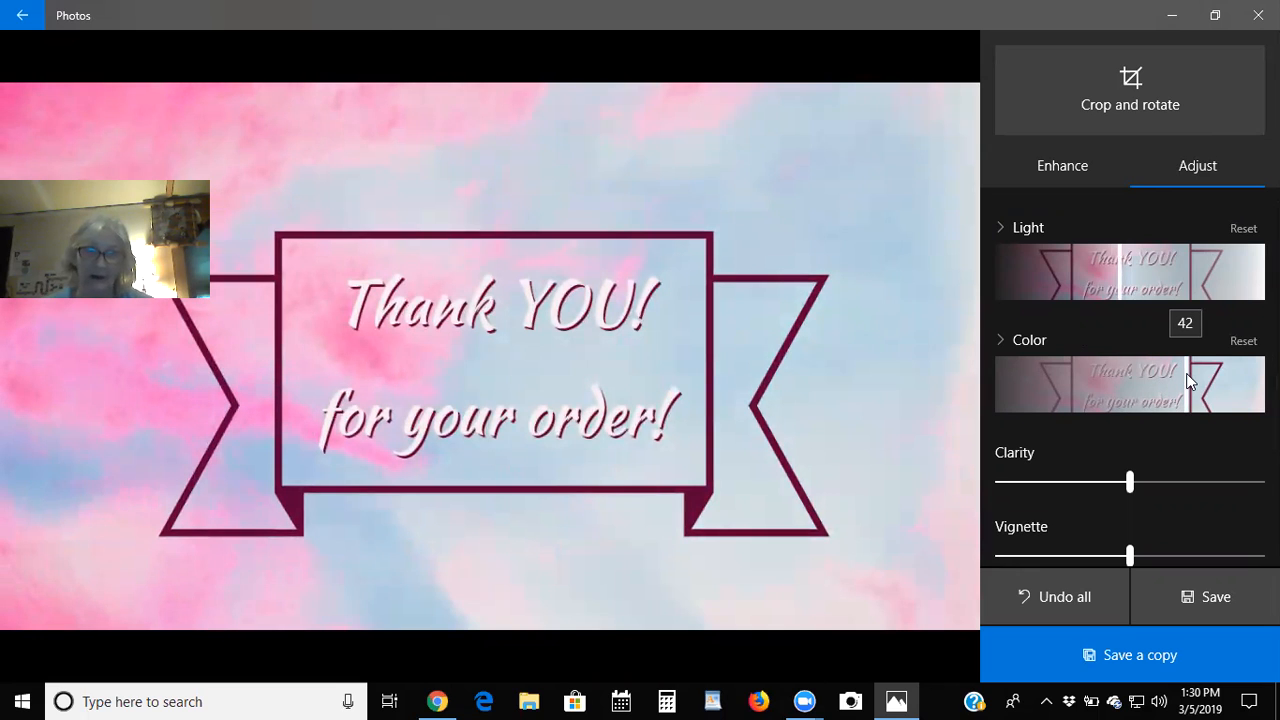
{"action": "scroll", "coordinate": [1083, 463], "scroll_direction": "down", "scroll_amount": 1}
Reduce the photo's clarity and save the edited photo as a copy.
{"action": "left_click_drag", "start_coordinate": [1130, 425], "coordinate": [1106, 454]}
{"action": "scroll", "coordinate": [1113, 443], "scroll_direction": "down", "scroll_amount": 1}
{"action": "scroll", "coordinate": [1106, 454], "scroll_direction": "down", "scroll_amount": 1}
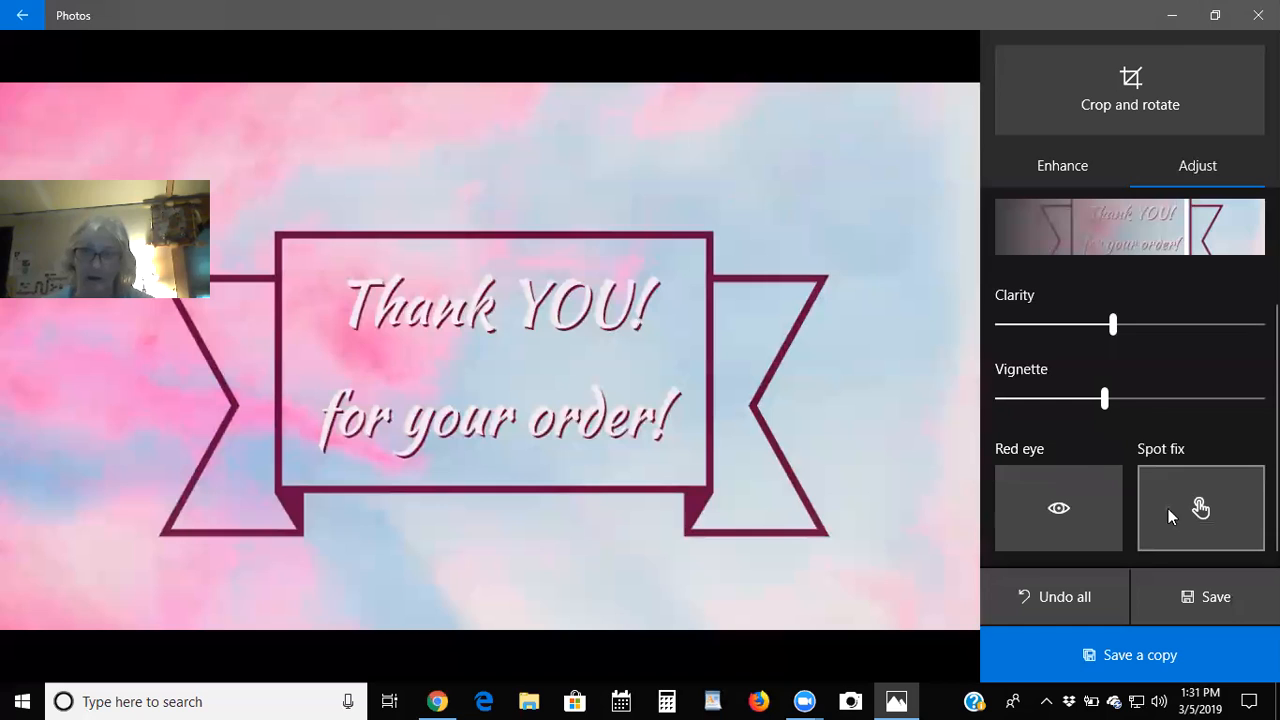
{"action": "left_click", "coordinate": [1089, 655]}
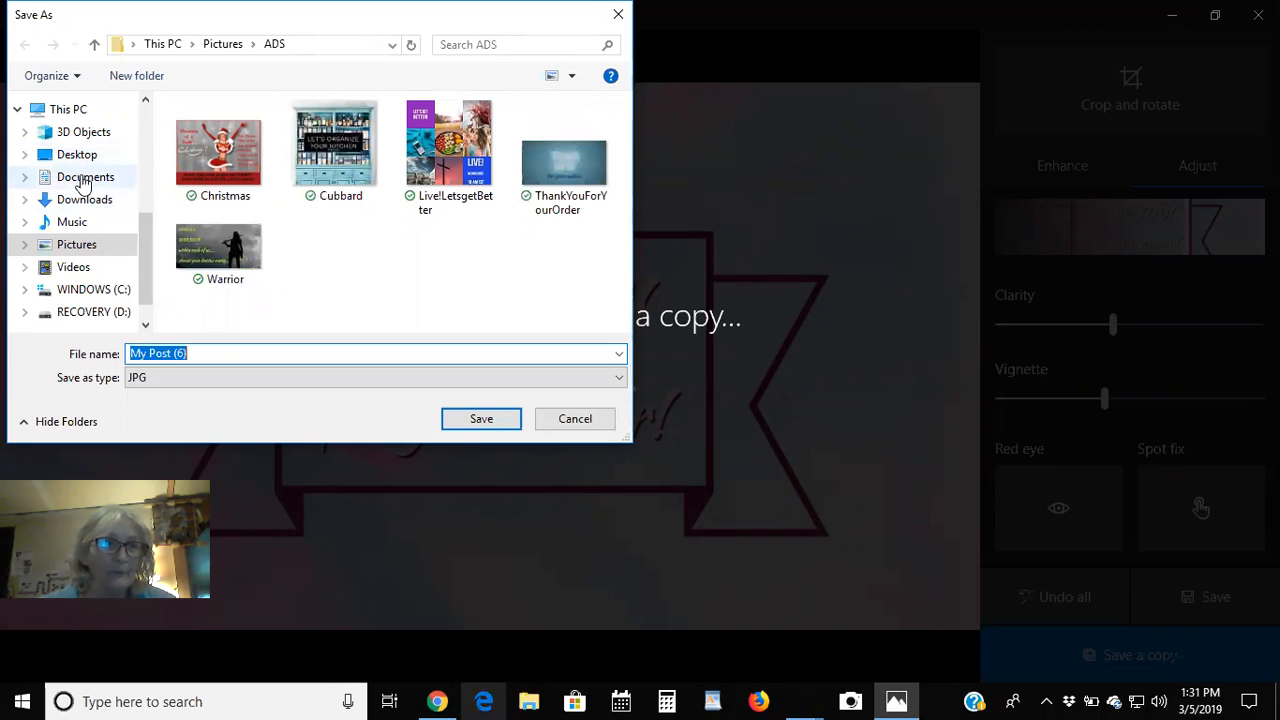
Save the copy as ThankYou.jpg in Pictures > ADS, then close the Photos viewer.
{"action": "left_click", "coordinate": [68, 245]}
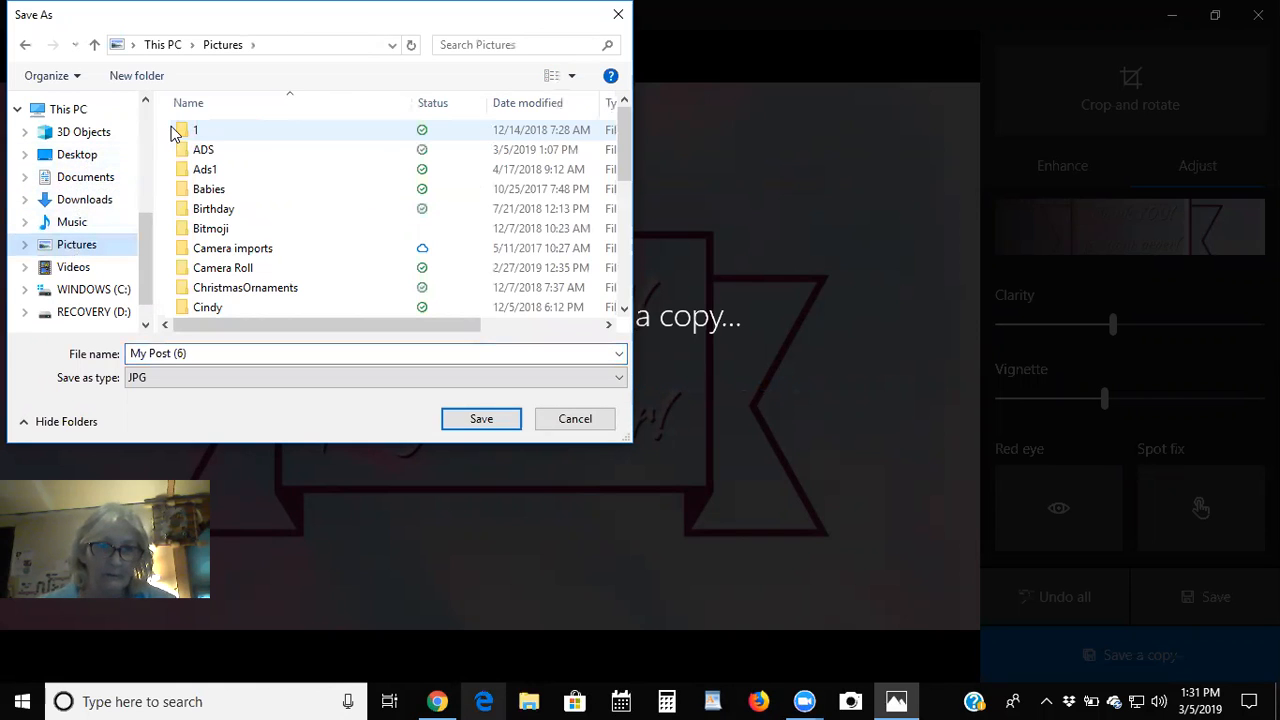
{"action": "left_click", "coordinate": [205, 149]}
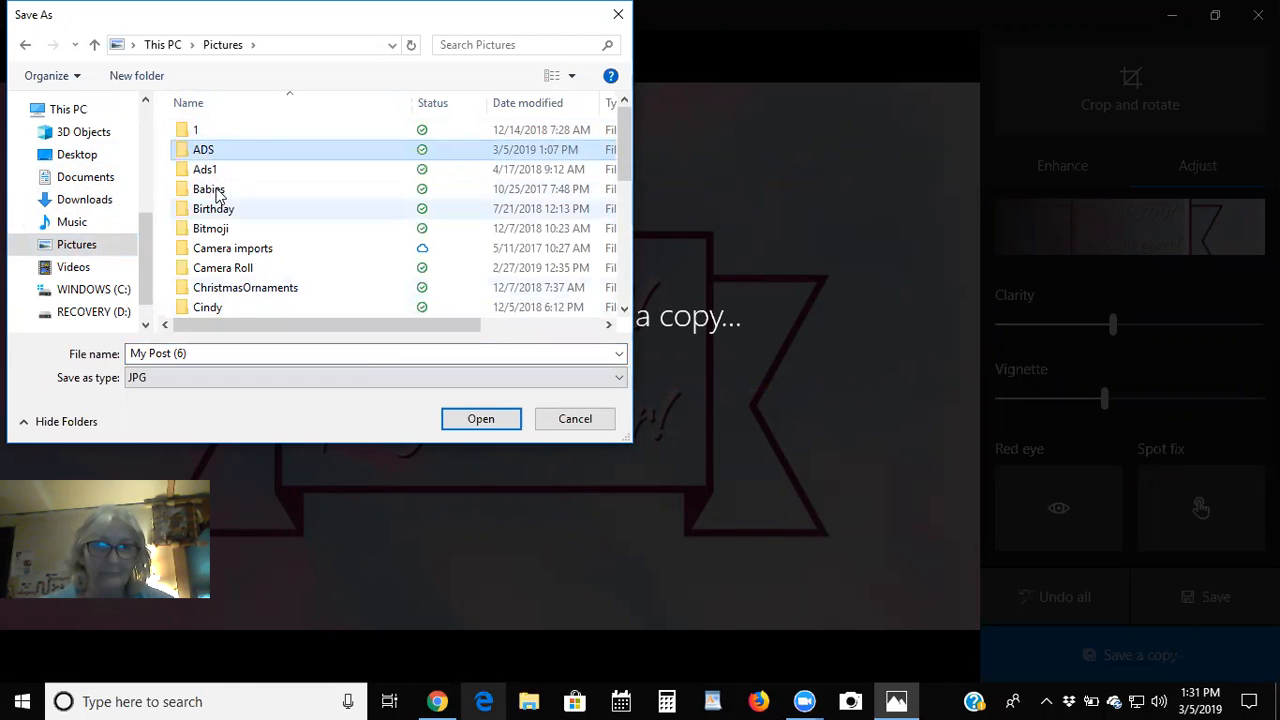
{"action": "double_click", "coordinate": [210, 150]}
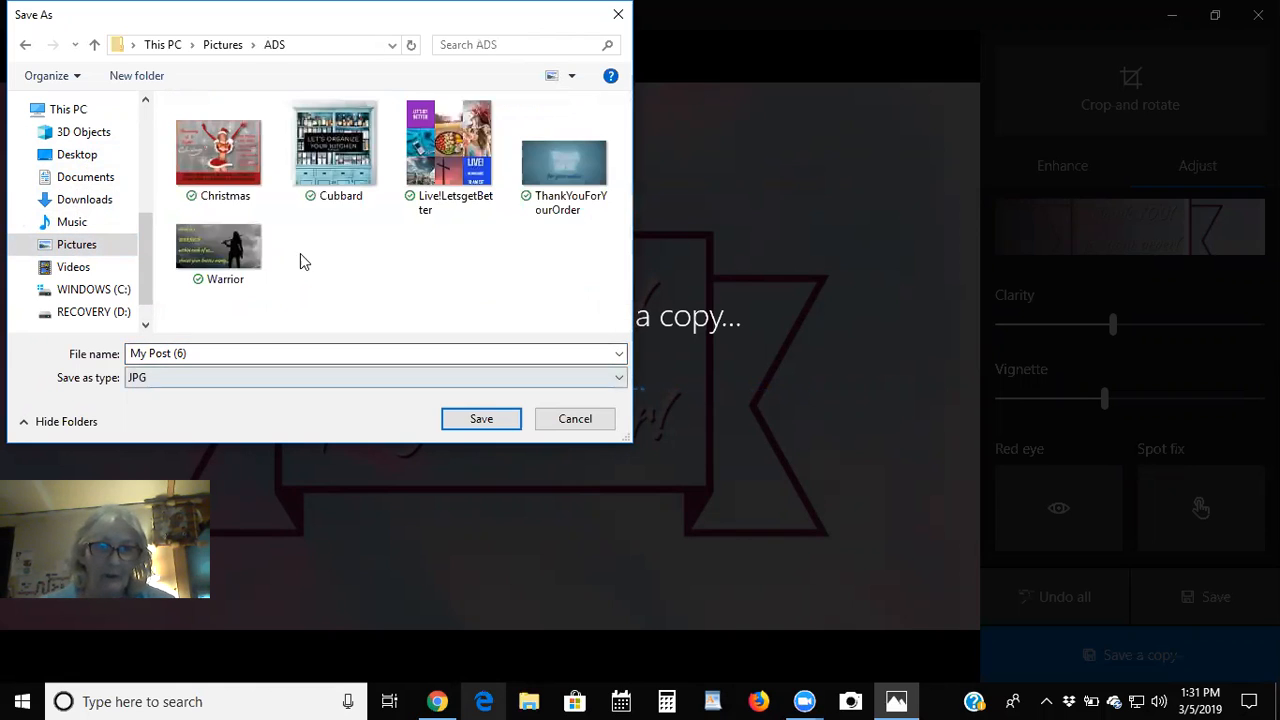
{"action": "left_click", "coordinate": [180, 352]}
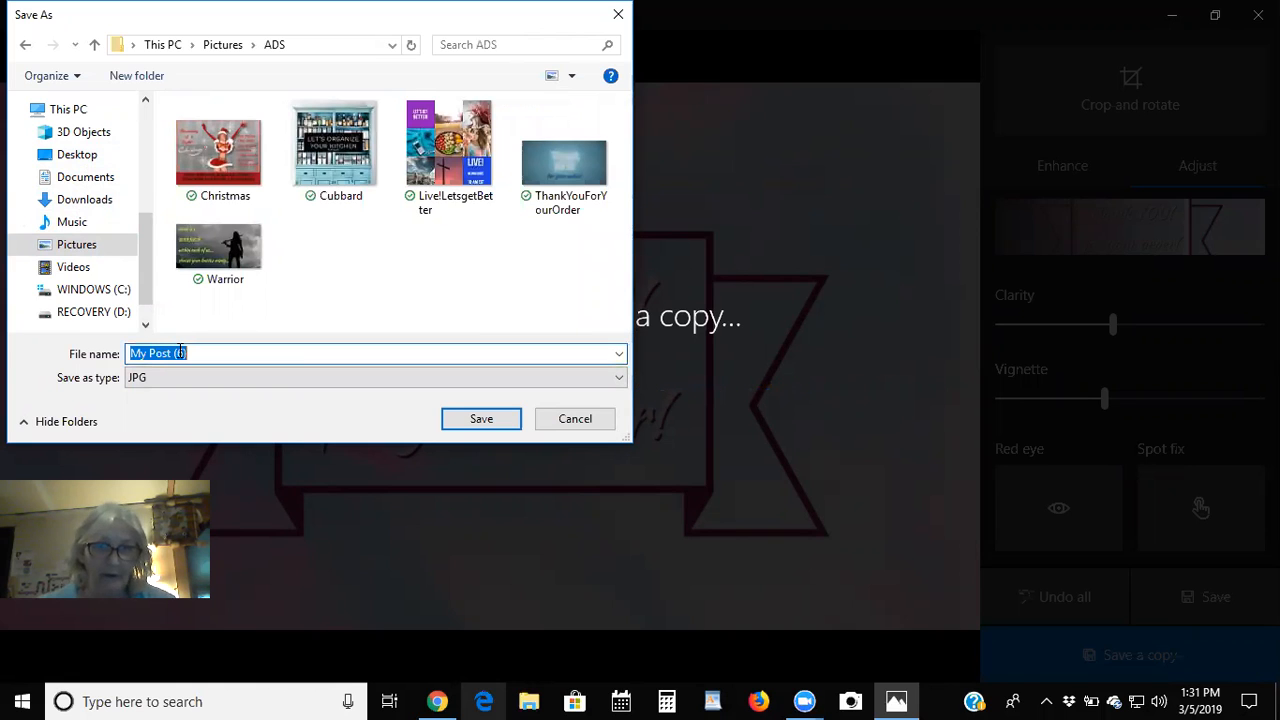
{"action": "type", "text": "ThankYou"}
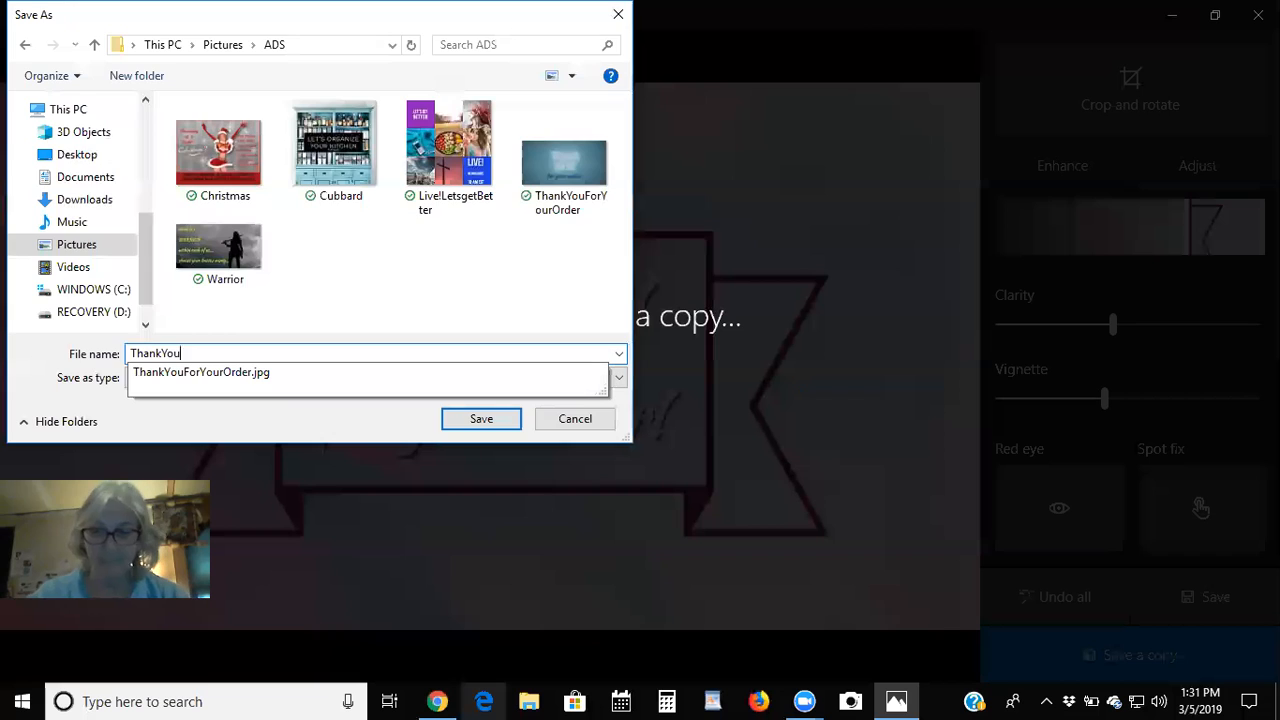
{"action": "key", "text": "Return"}
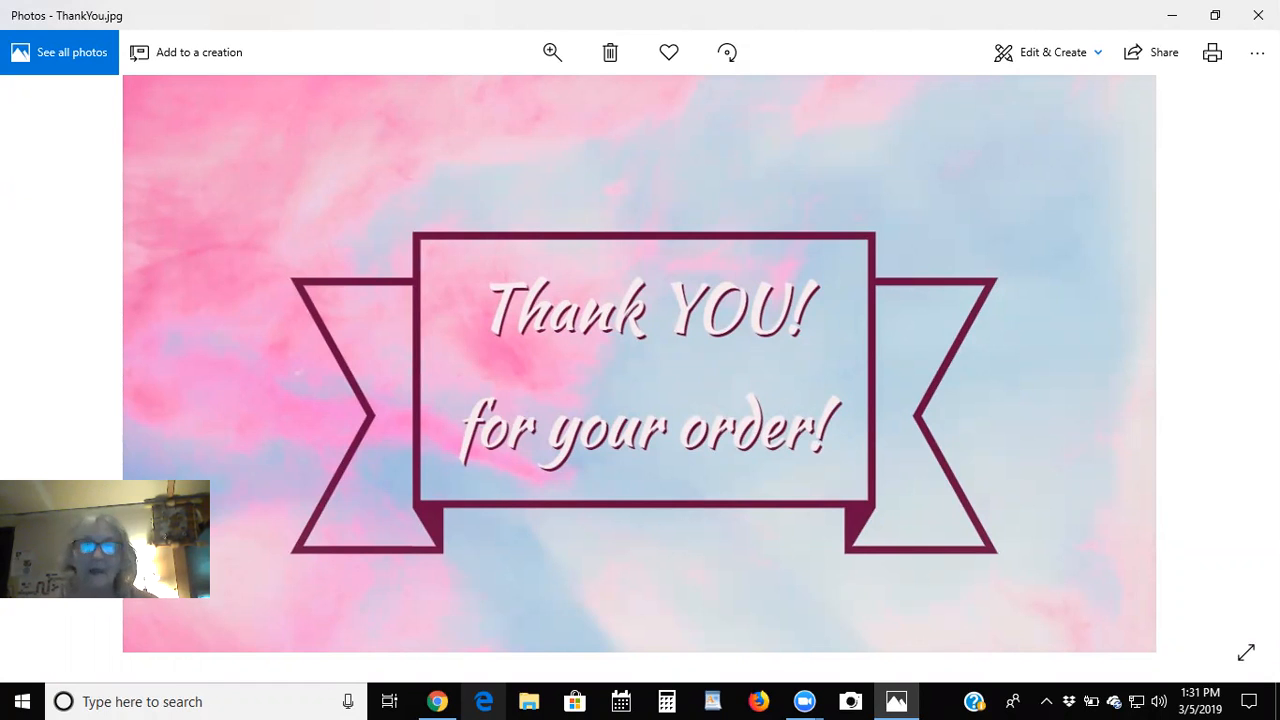
{"action": "left_click", "coordinate": [1258, 15]}
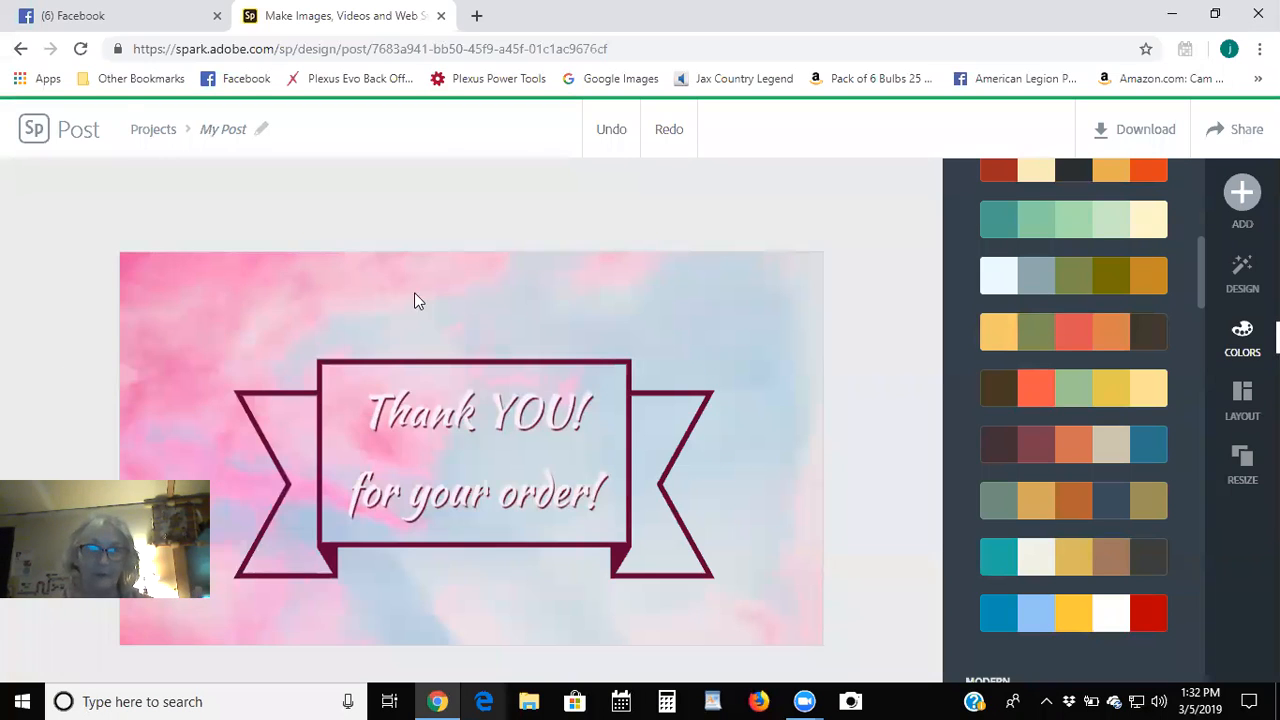
From the Spark home page, start a new graphic from scratch at Landscape 3:2.
{"action": "left_click", "coordinate": [35, 133]}
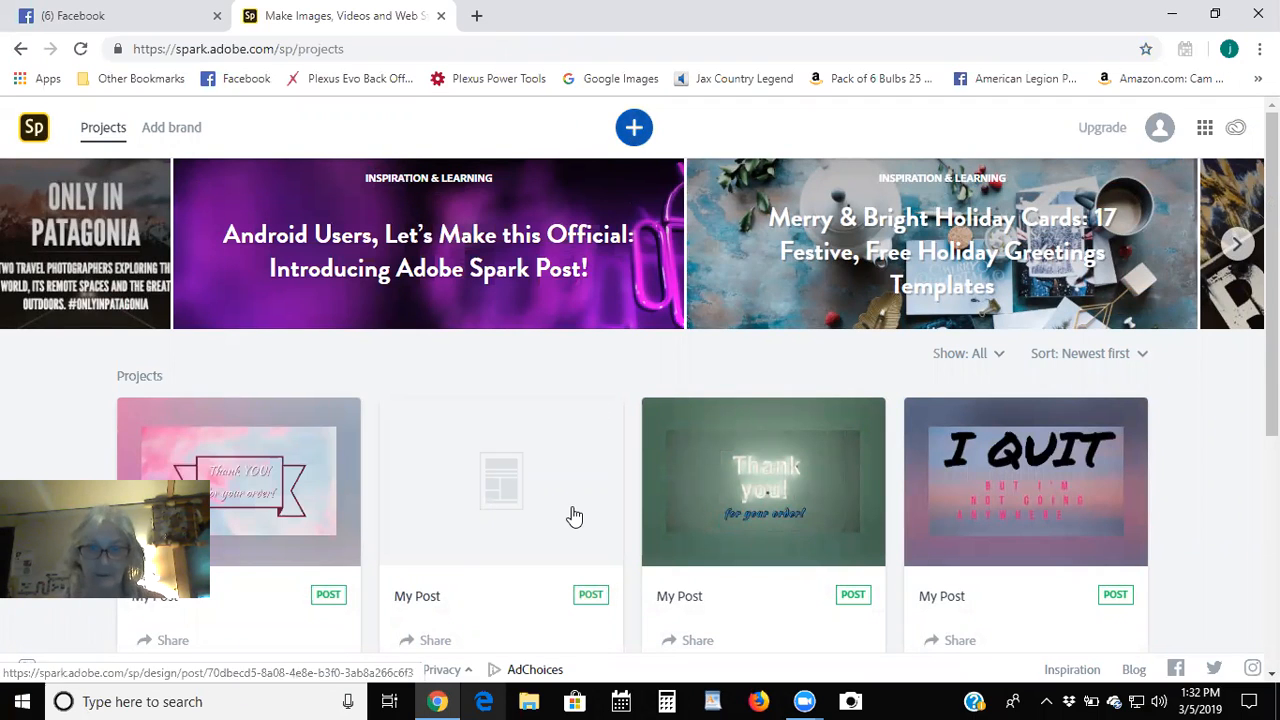
{"action": "mouse_move", "coordinate": [575, 516]}
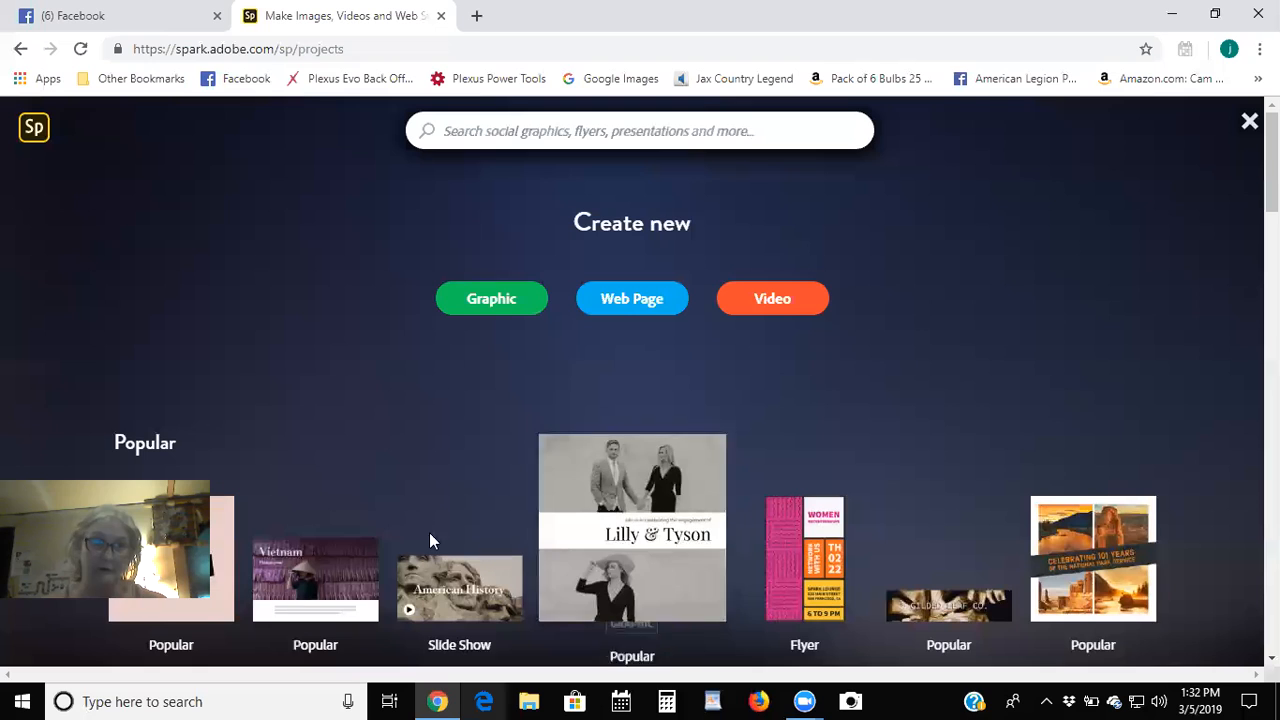
{"action": "left_click", "coordinate": [518, 308]}
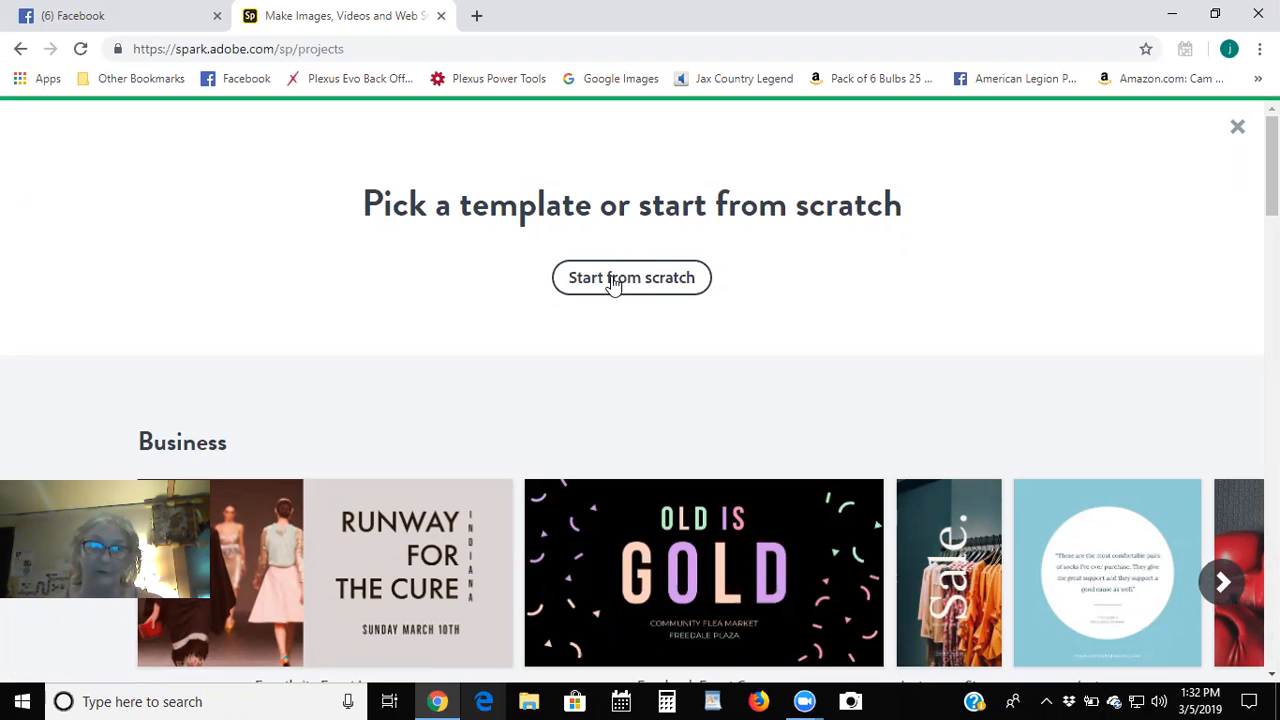
{"action": "left_click", "coordinate": [614, 282]}
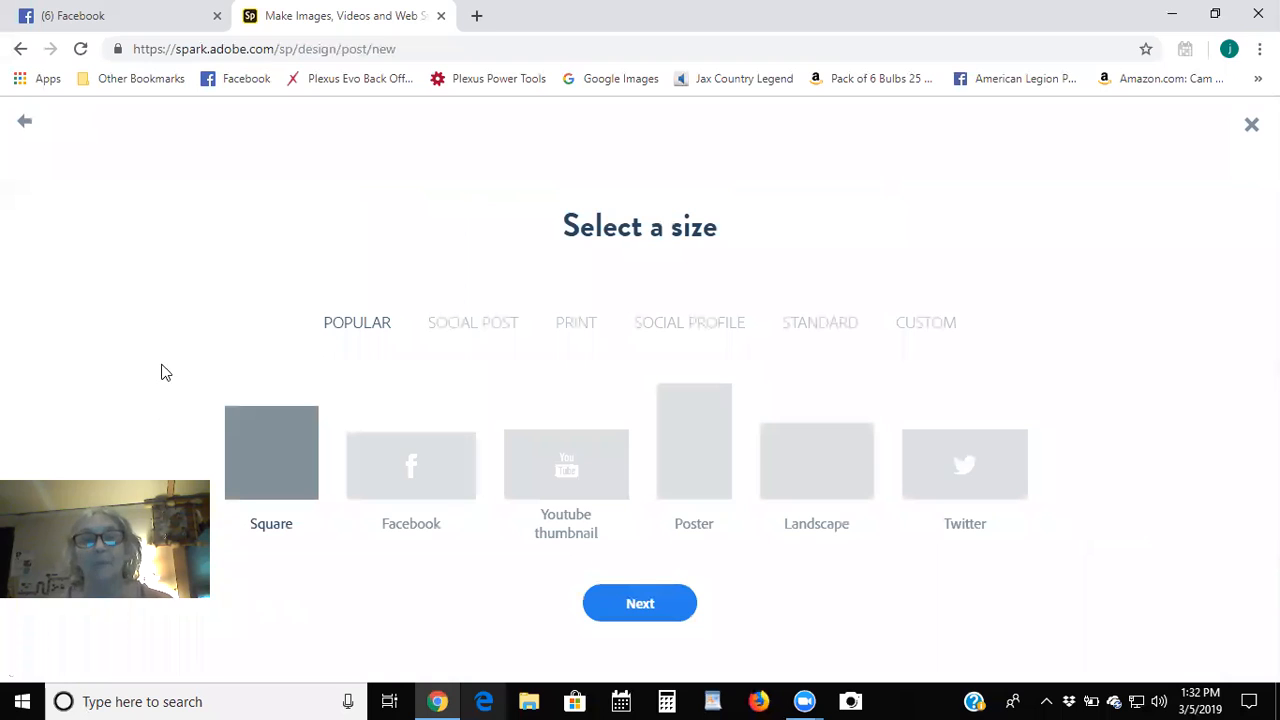
{"action": "left_click", "coordinate": [797, 477]}
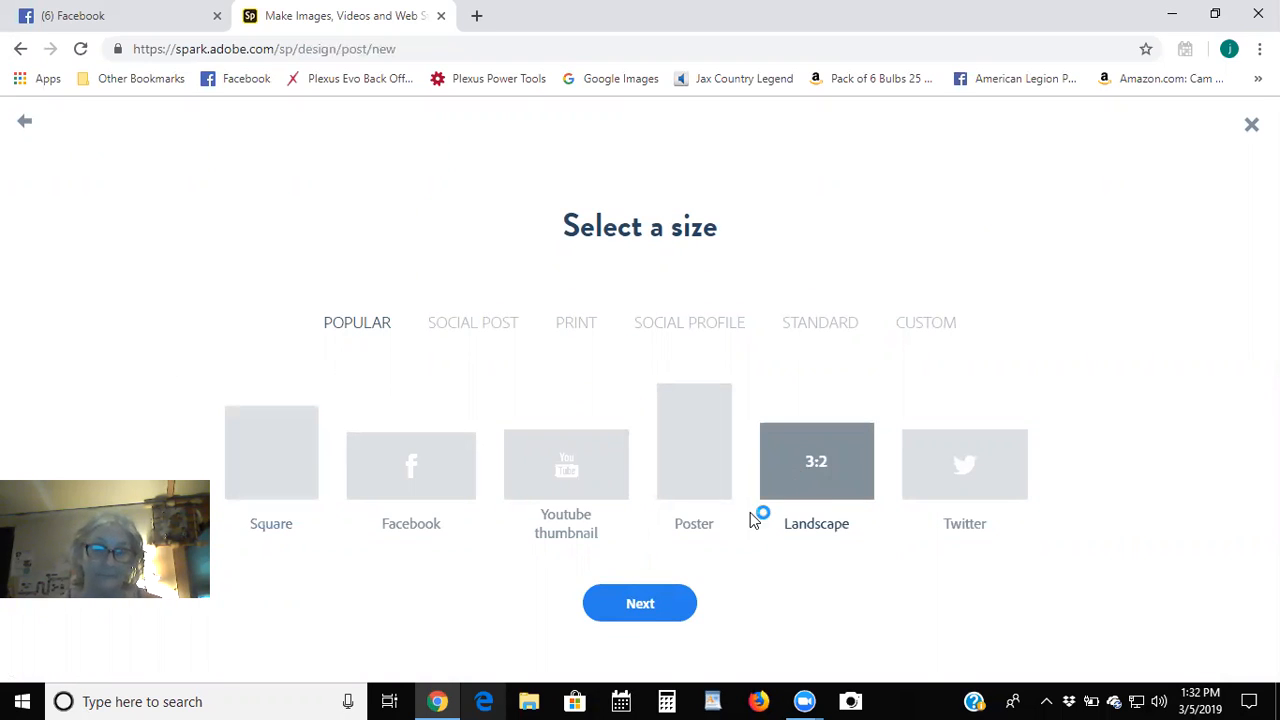
{"action": "left_click", "coordinate": [638, 606]}
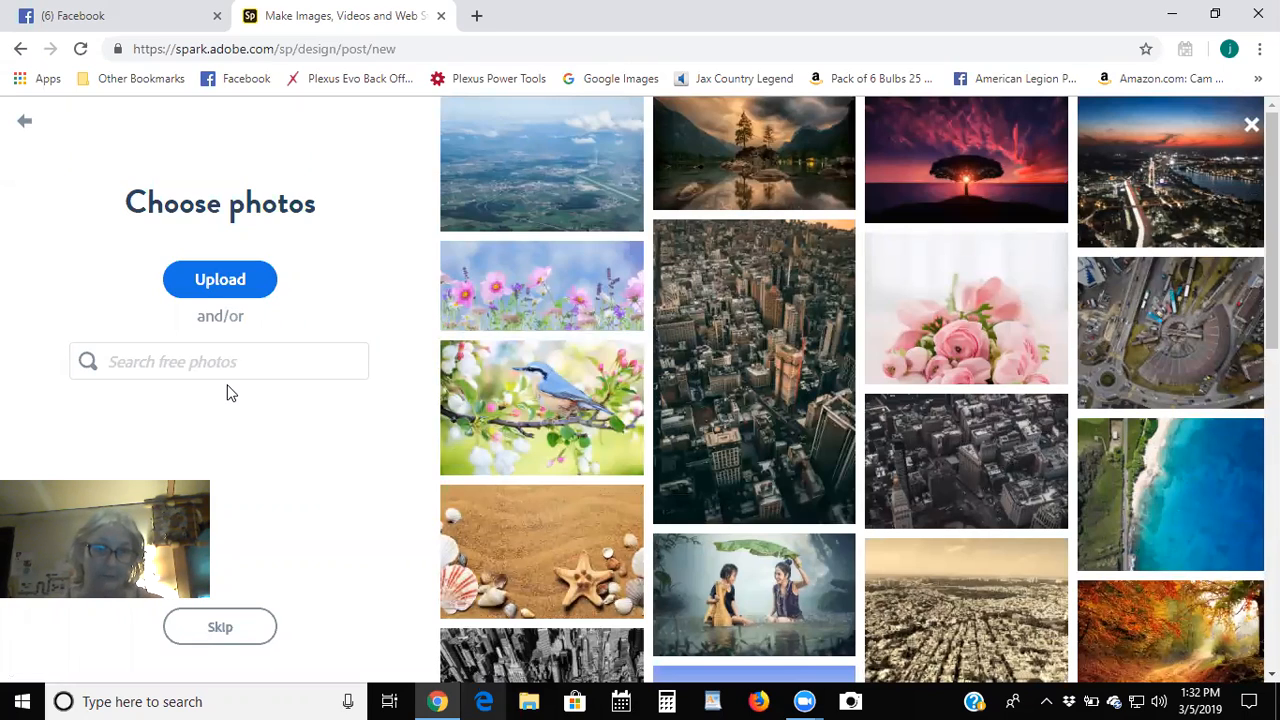
Upload the Cubbard picture from Pictures > ADS as the post's background photo.
{"action": "scroll", "coordinate": [843, 345], "scroll_direction": "down", "scroll_amount": 5}
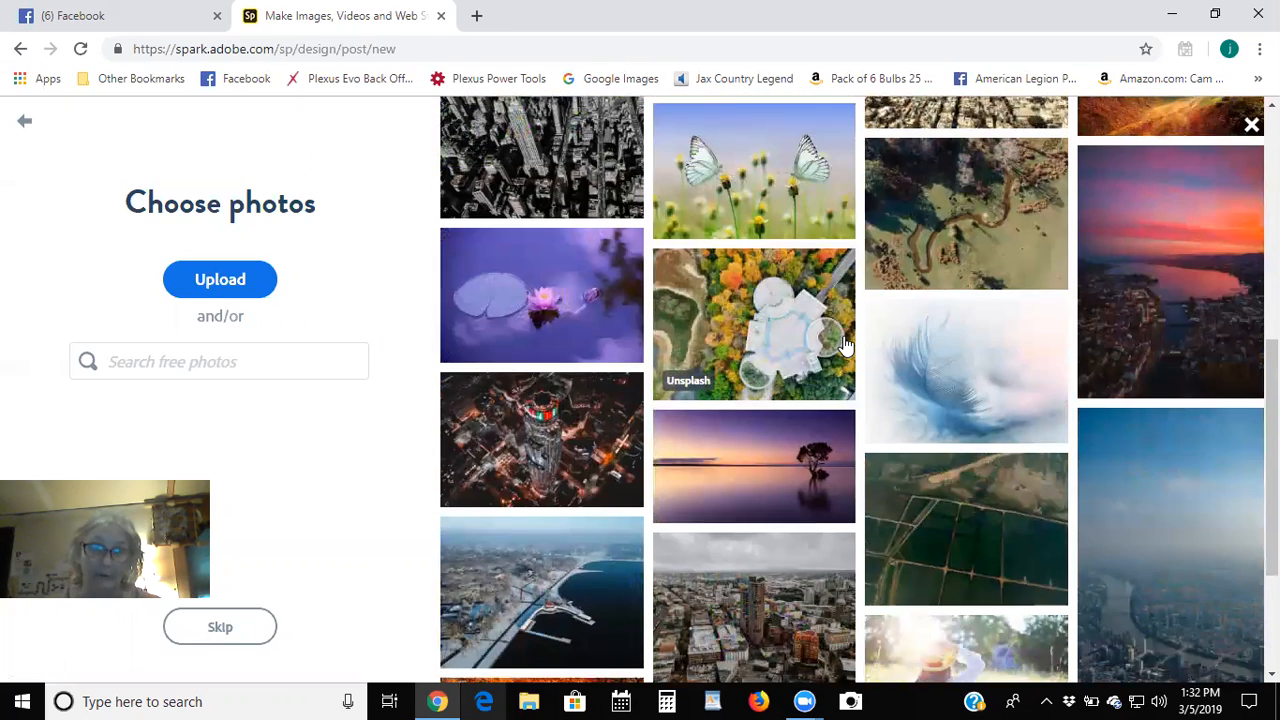
{"action": "scroll", "coordinate": [843, 345], "scroll_direction": "up", "scroll_amount": 5}
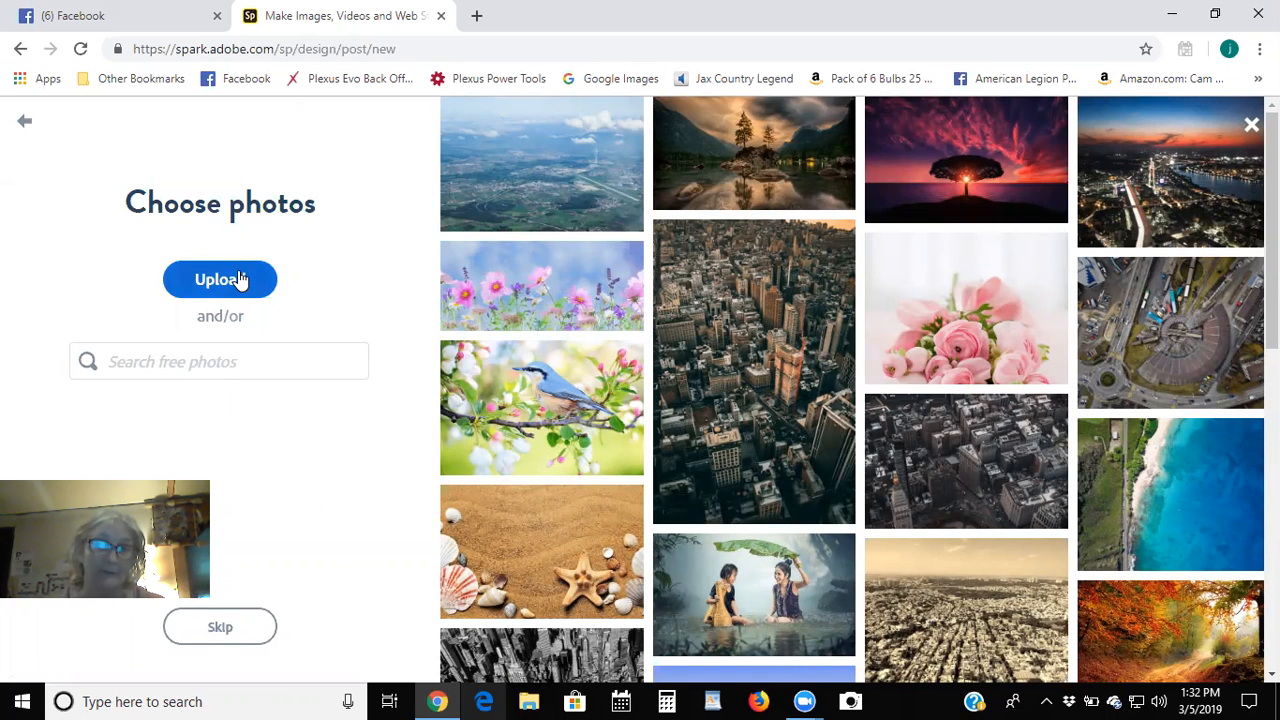
{"action": "left_click", "coordinate": [240, 280]}
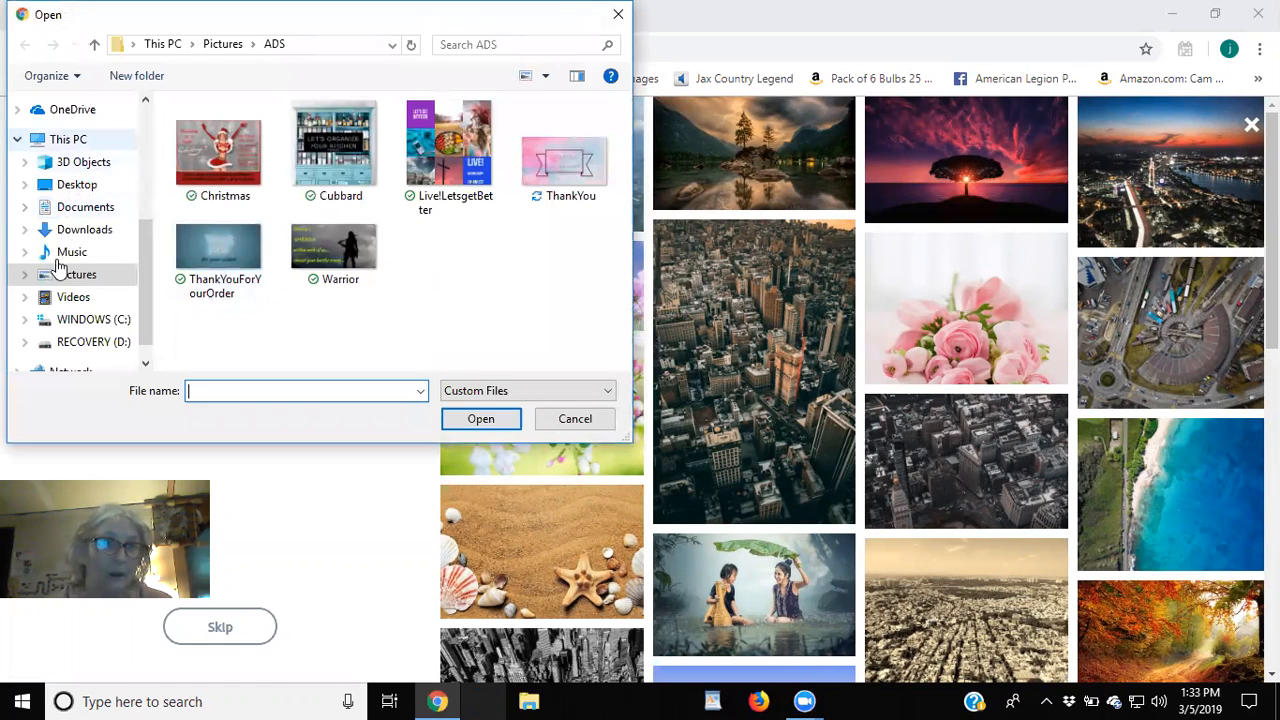
{"action": "left_click", "coordinate": [57, 279]}
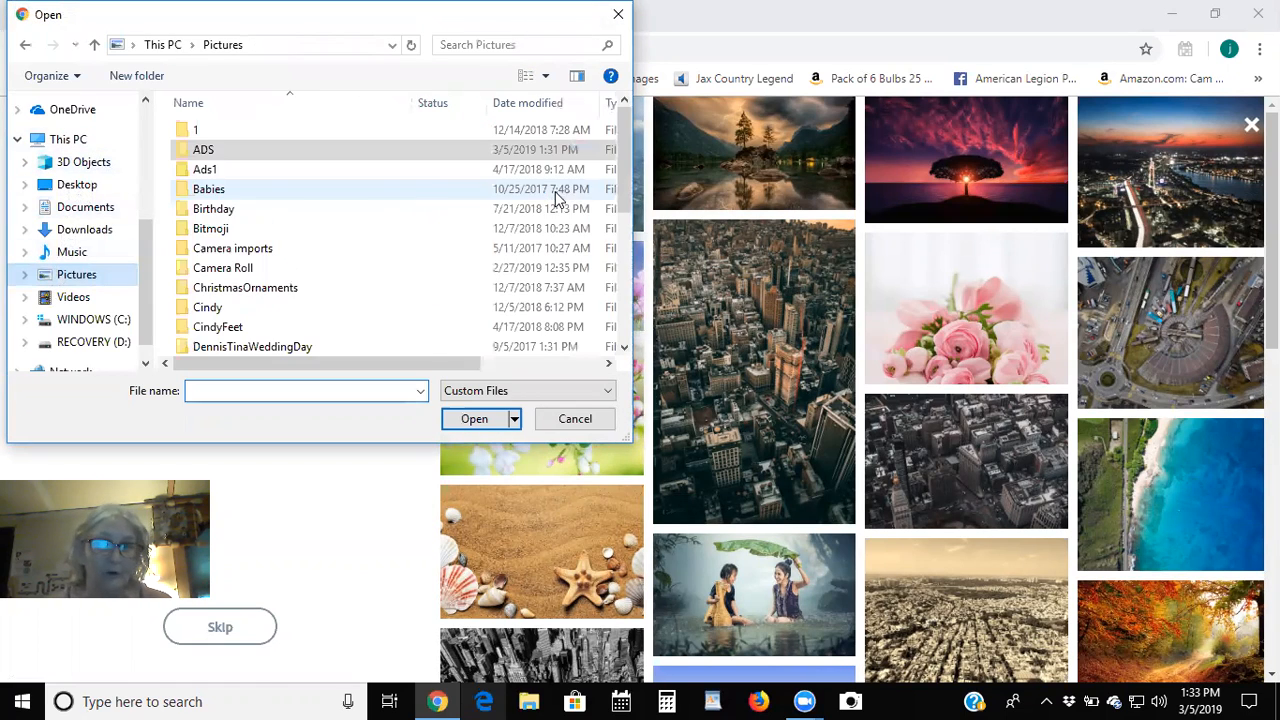
{"action": "double_click", "coordinate": [205, 151]}
{"action": "double_click", "coordinate": [330, 140]}
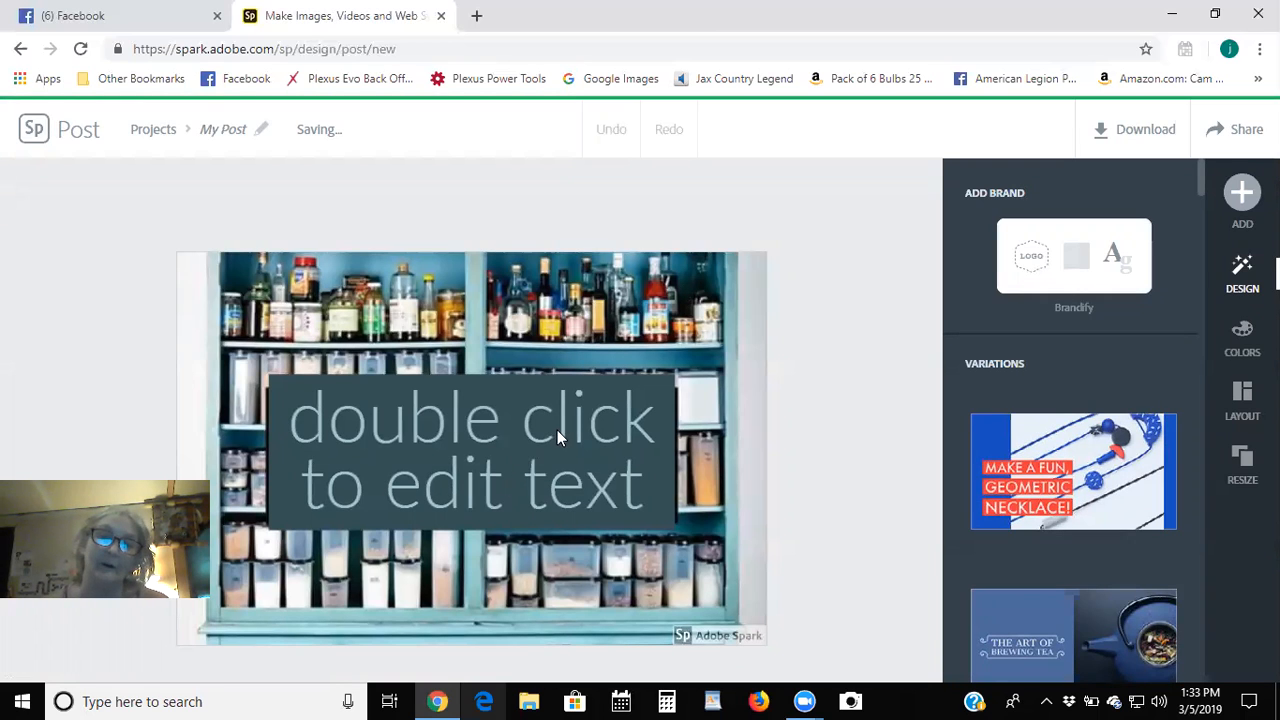
Remove the placeholder text box and drag the pantry photo up so the cabinet drawers show.
{"action": "left_click", "coordinate": [457, 430]}
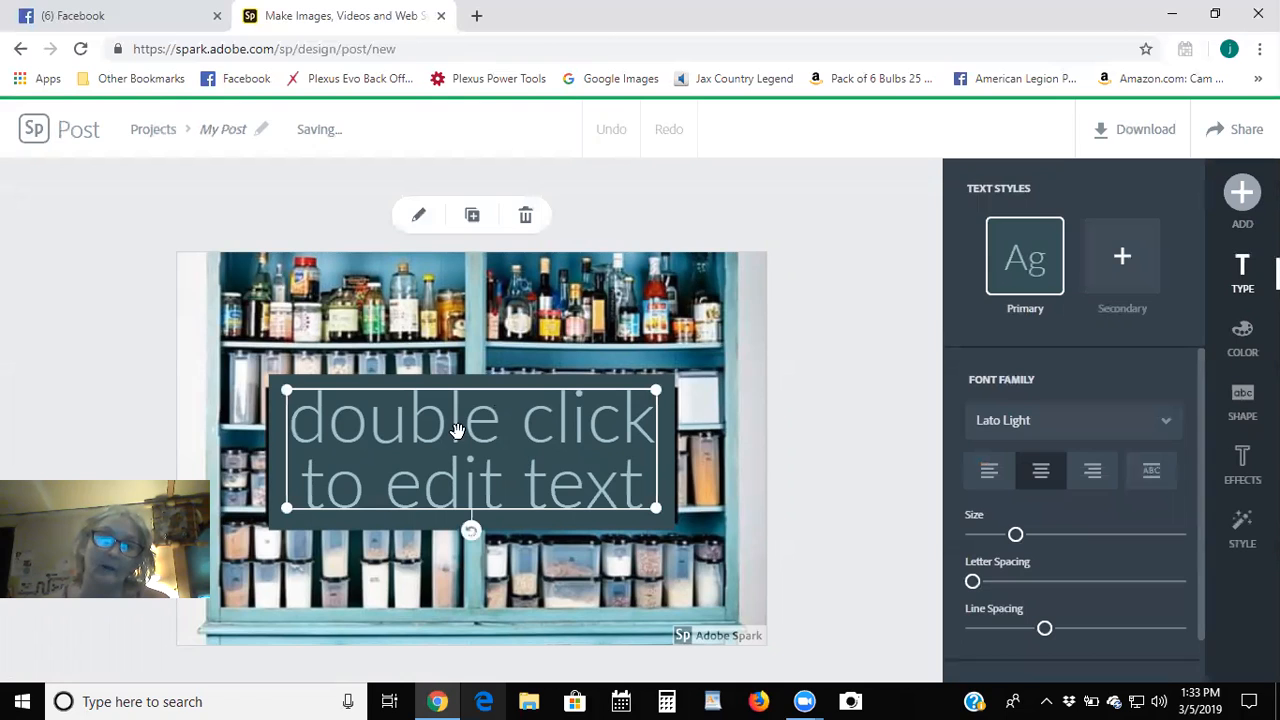
{"action": "left_click", "coordinate": [524, 215]}
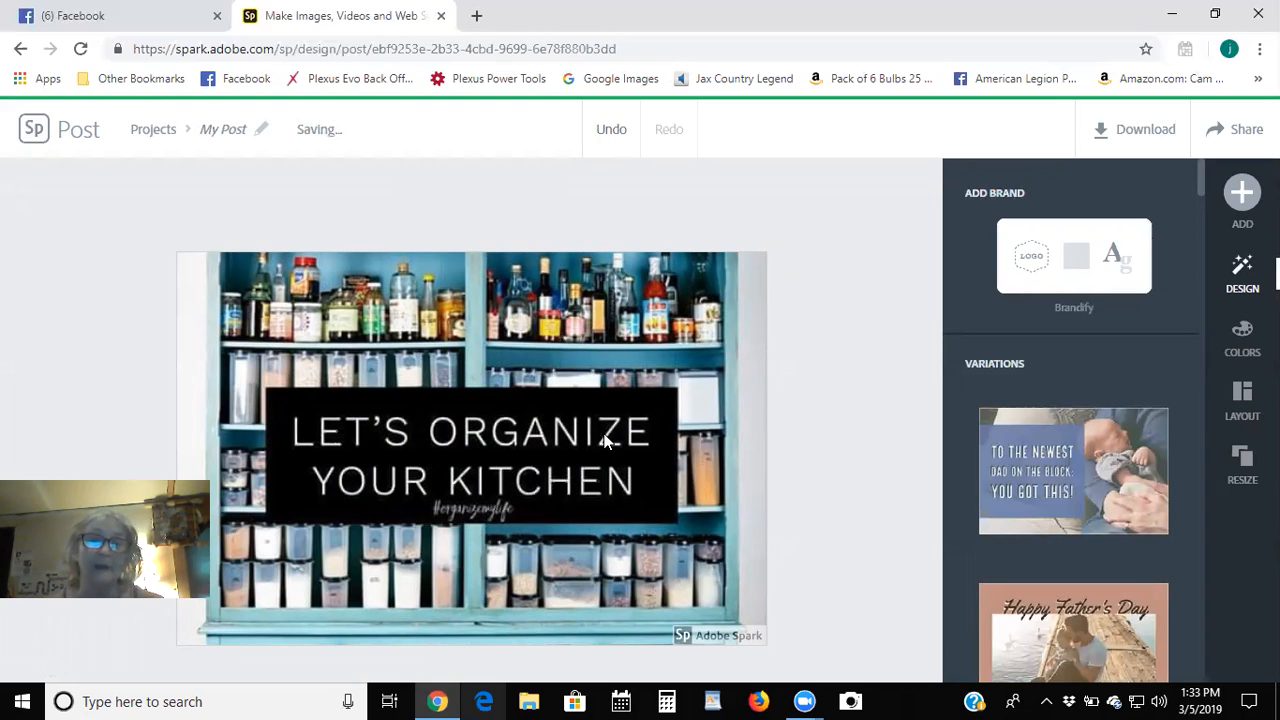
{"action": "left_click", "coordinate": [558, 549]}
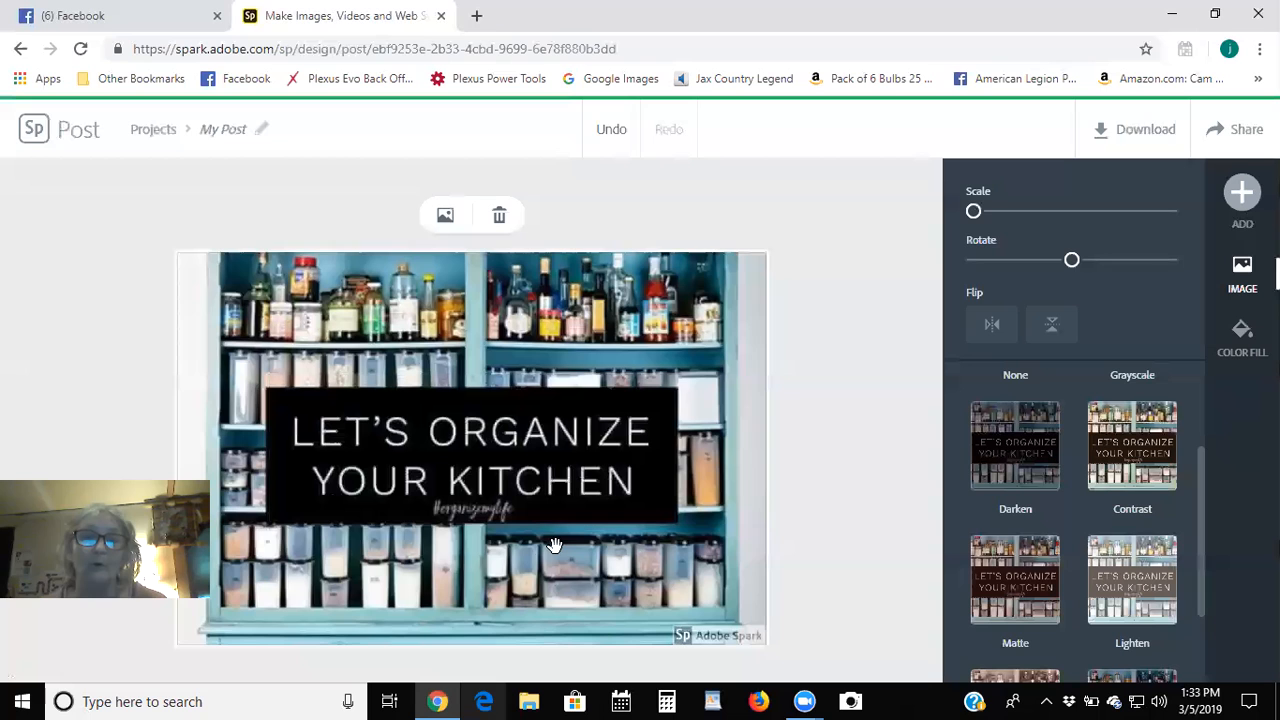
{"action": "left_click_drag", "start_coordinate": [566, 511], "coordinate": [558, 457]}
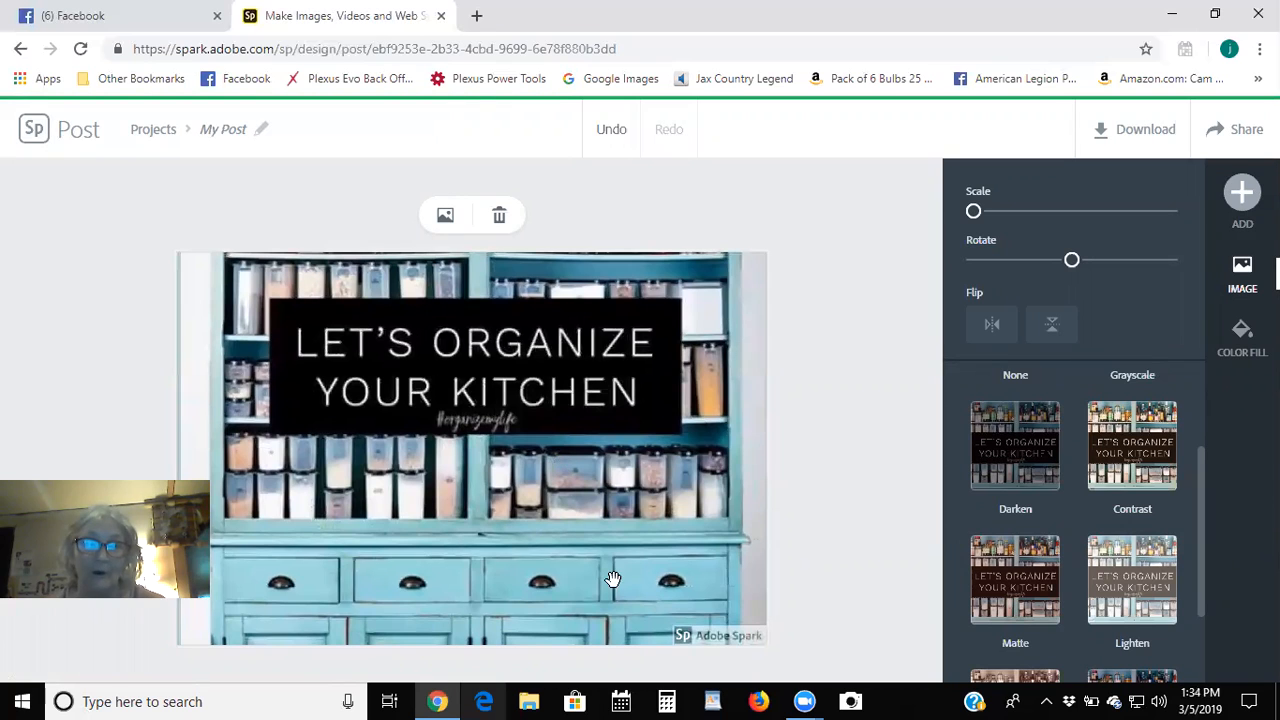
Remove the Spark logo watermark once, close the branded-stories promo, and bring up the Add element menu.
{"action": "left_click", "coordinate": [712, 630]}
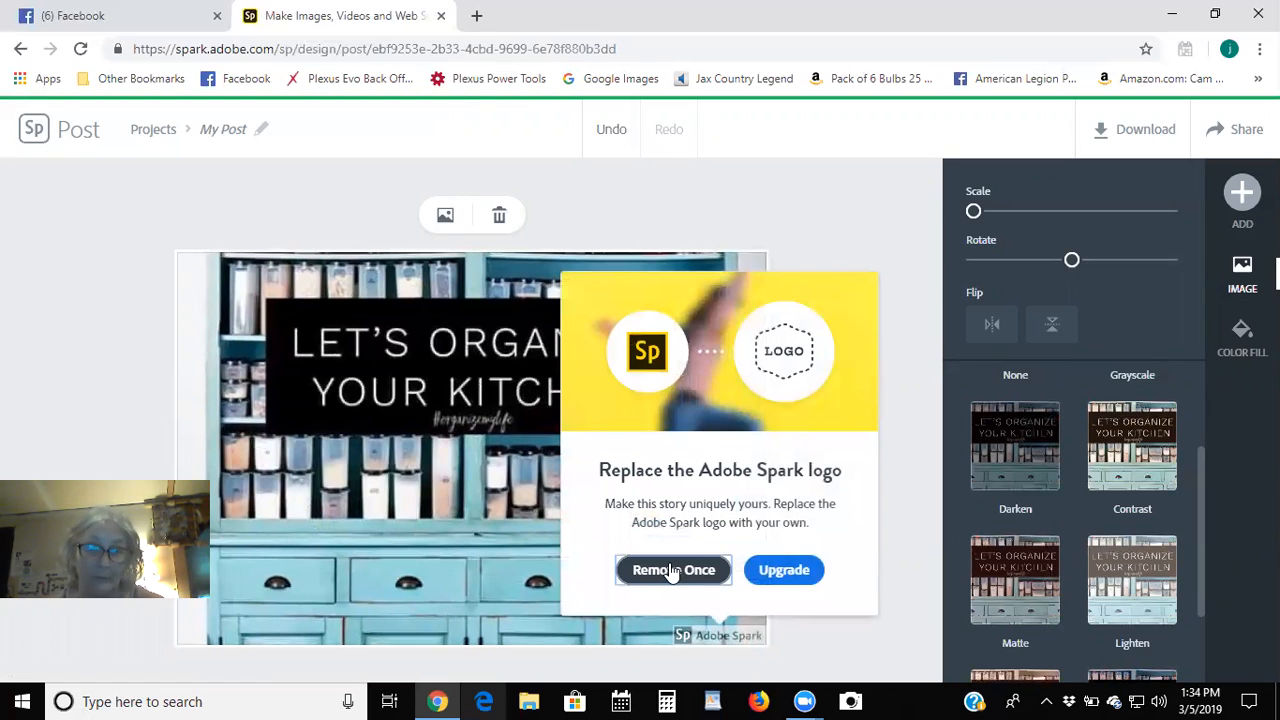
{"action": "left_click", "coordinate": [663, 569]}
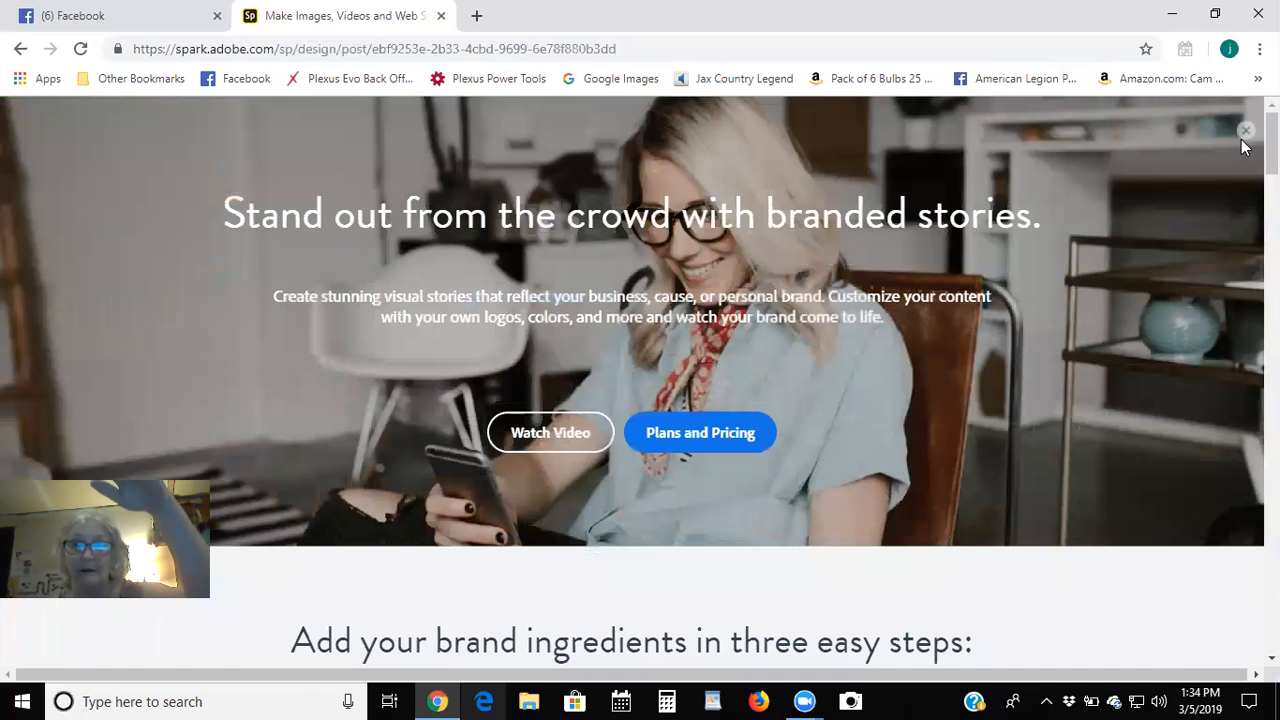
{"action": "left_click", "coordinate": [1245, 131]}
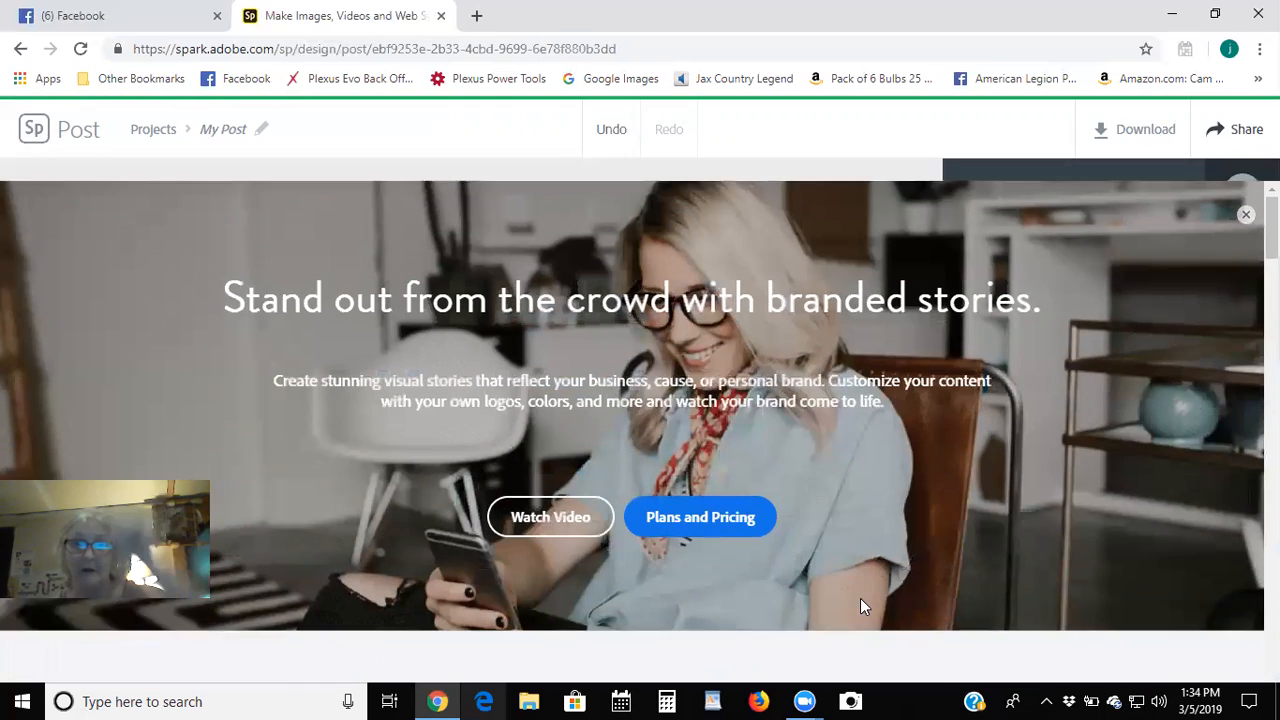
{"action": "left_click", "coordinate": [787, 617]}
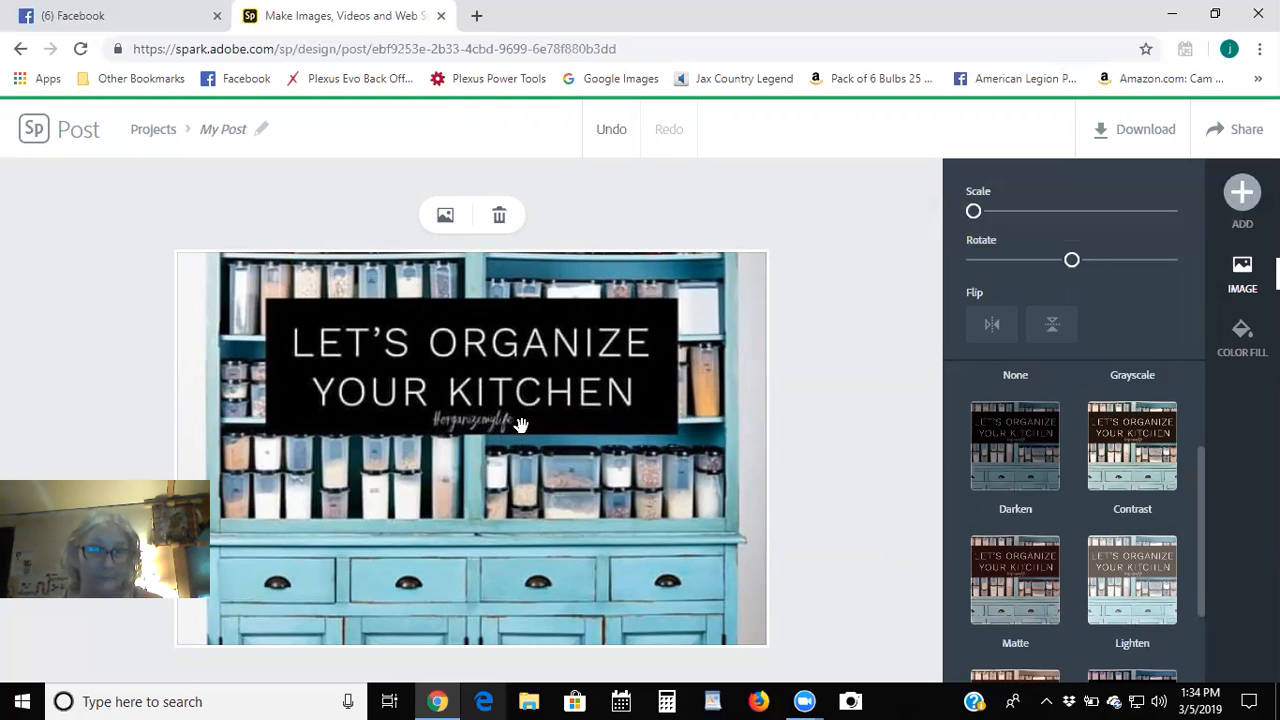
{"action": "left_click", "coordinate": [1240, 191]}
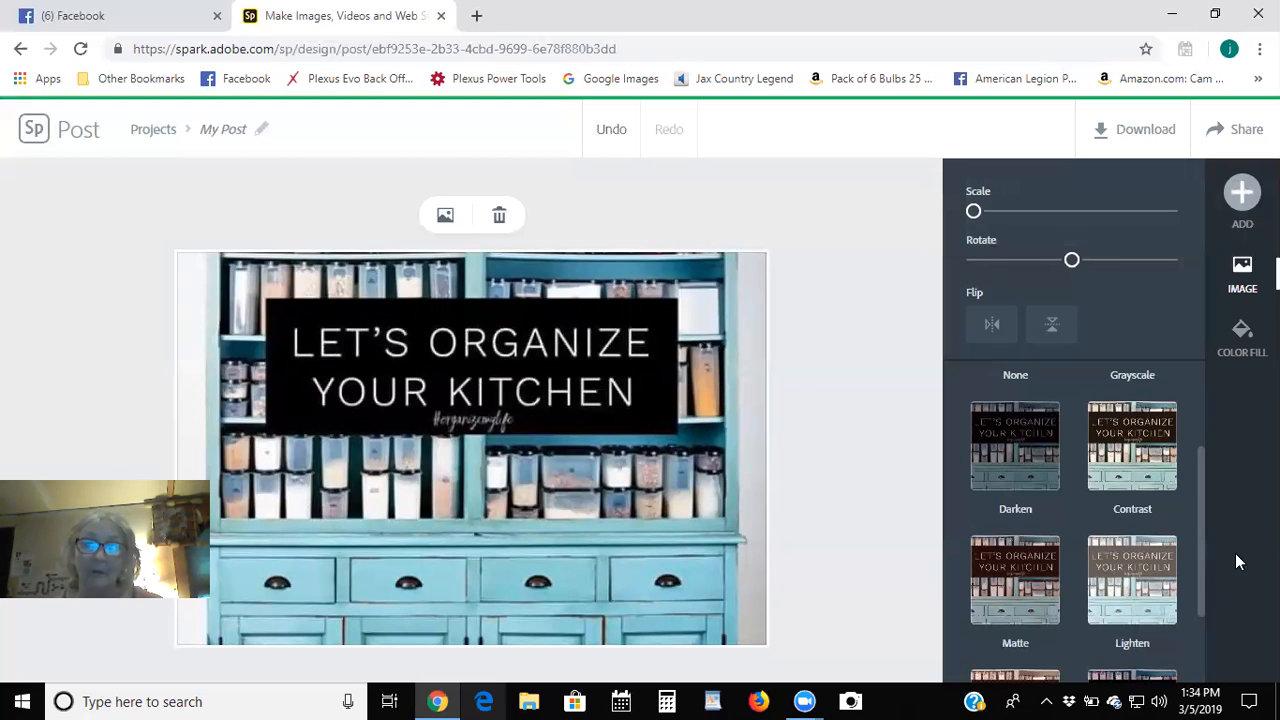
{"action": "mouse_move", "coordinate": [1242, 193]}
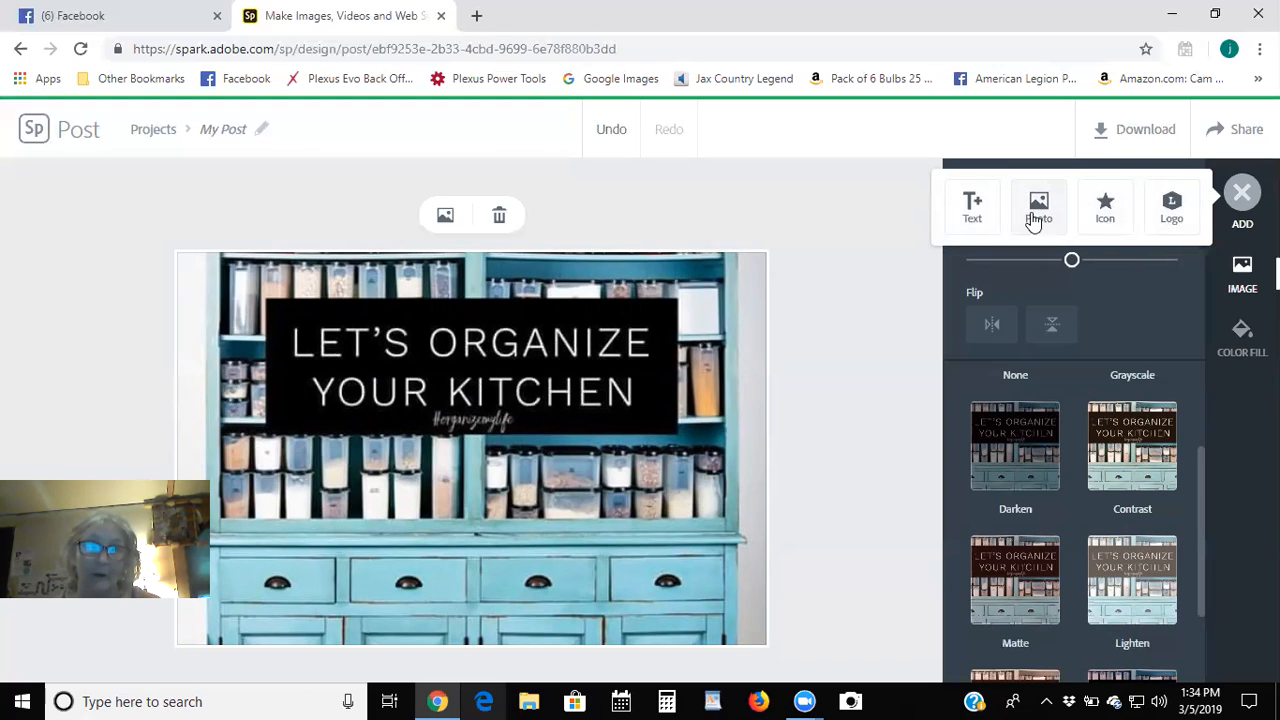
Add a new text element reading '#FiestaFriends' to the kitchen design.
{"action": "left_click", "coordinate": [971, 215]}
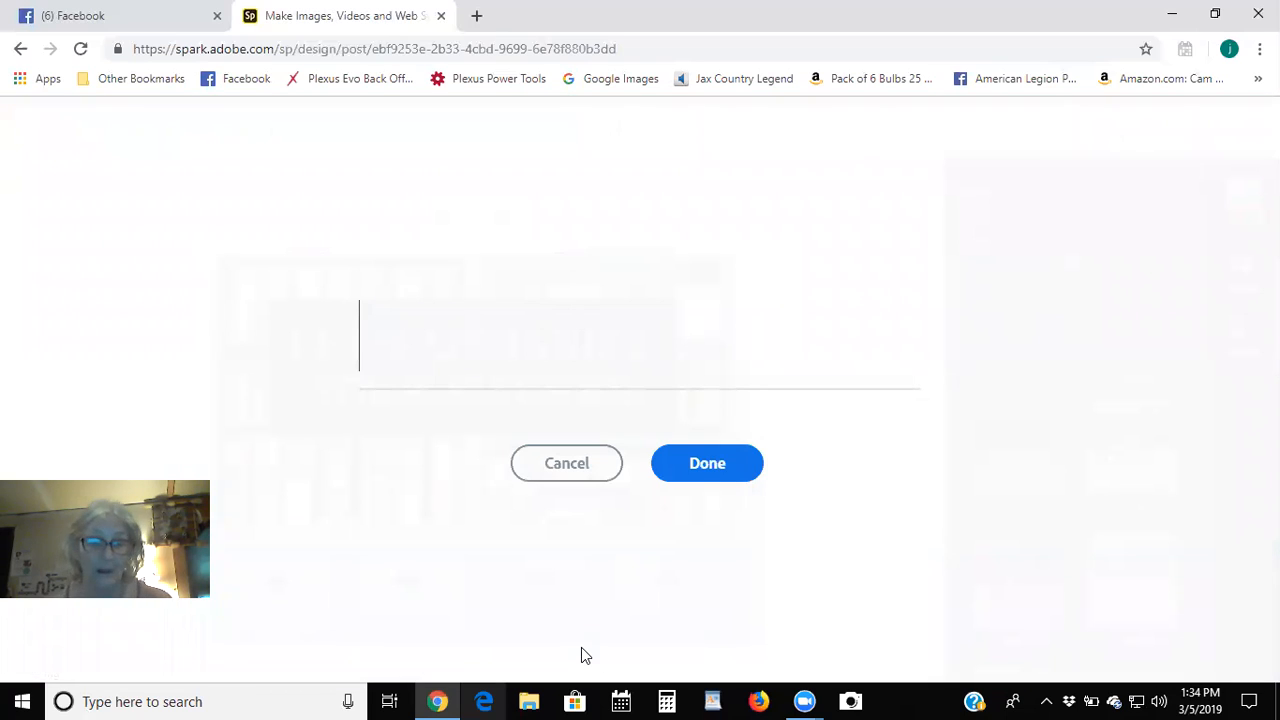
{"action": "type", "text": "#"}
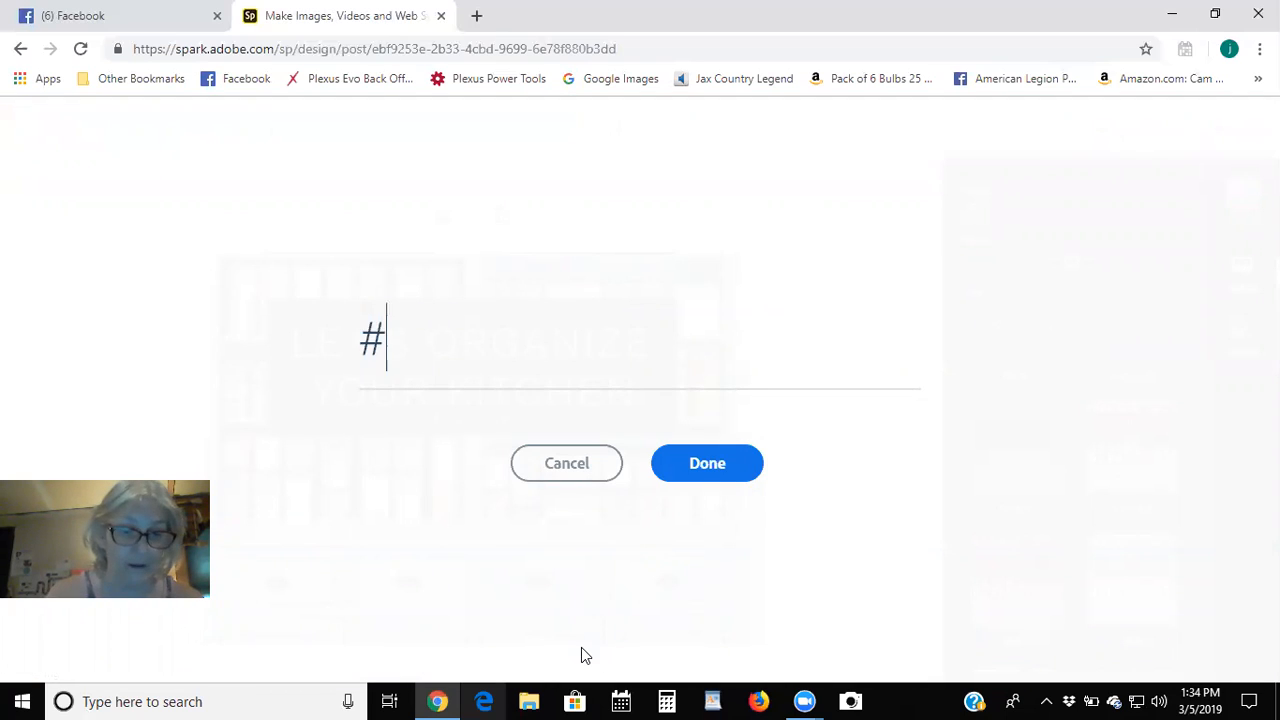
{"action": "type", "text": "Fie"}
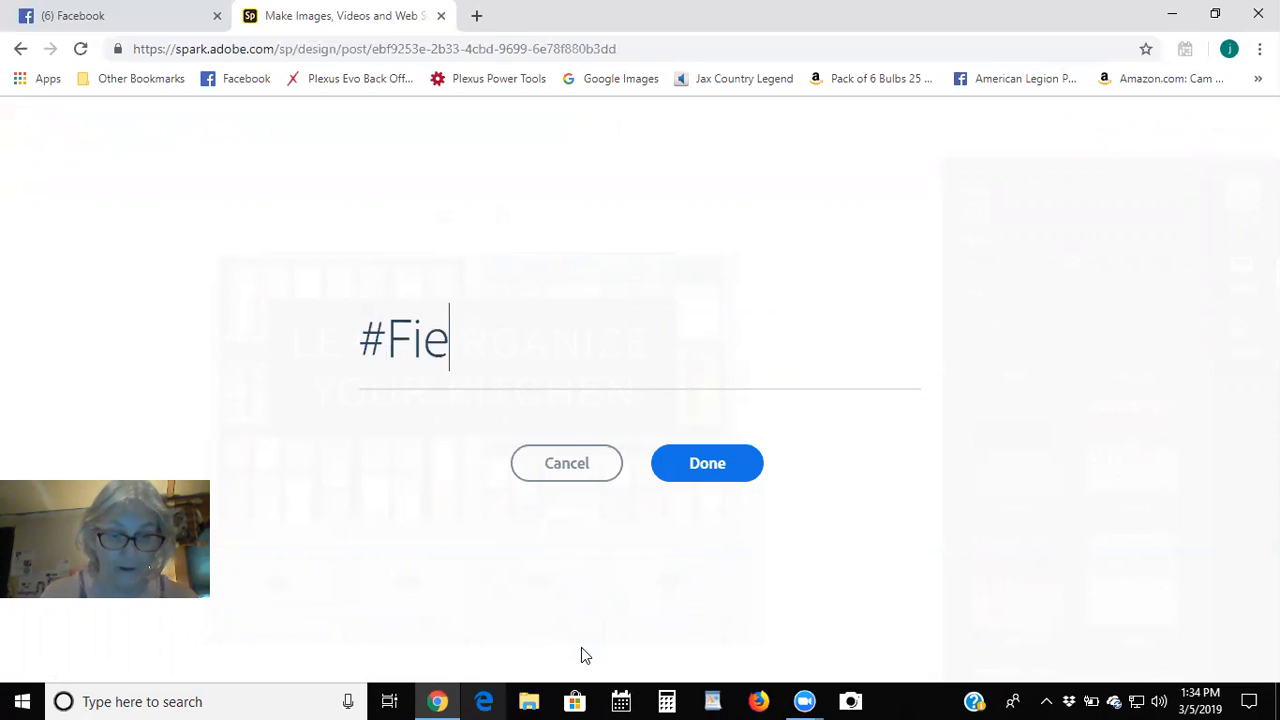
{"action": "type", "text": "staFrie"}
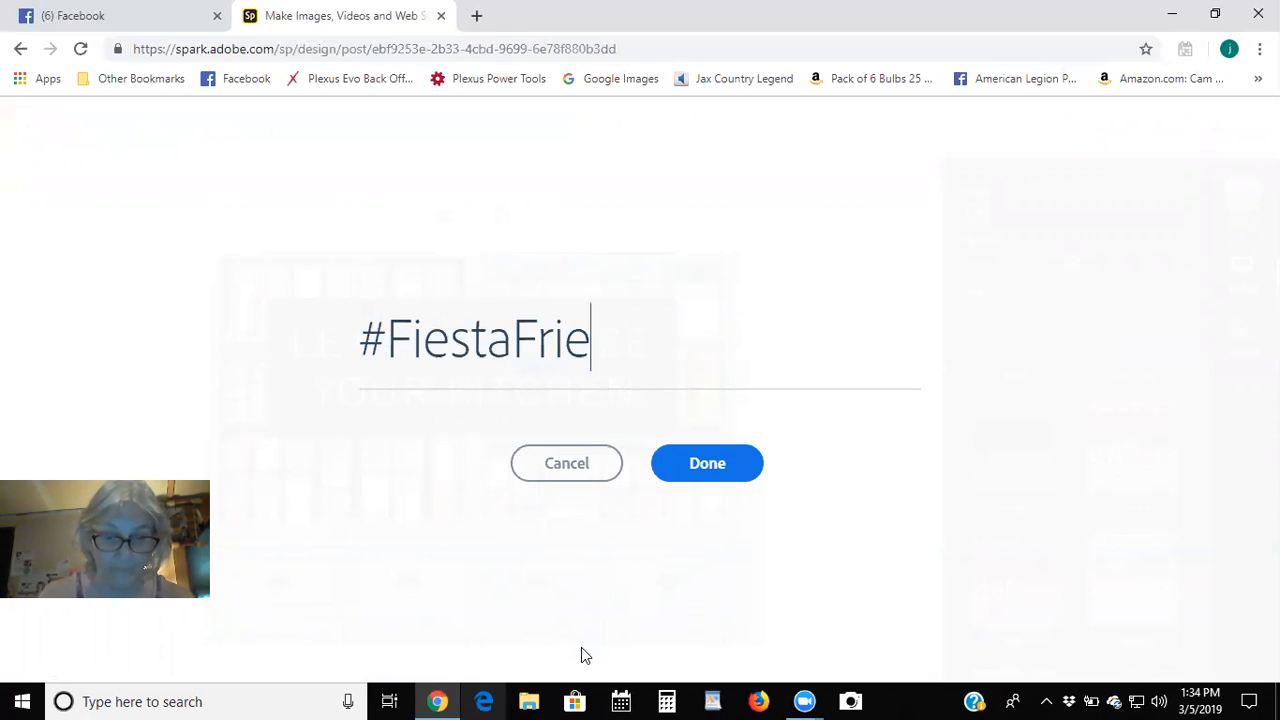
{"action": "type", "text": "nds"}
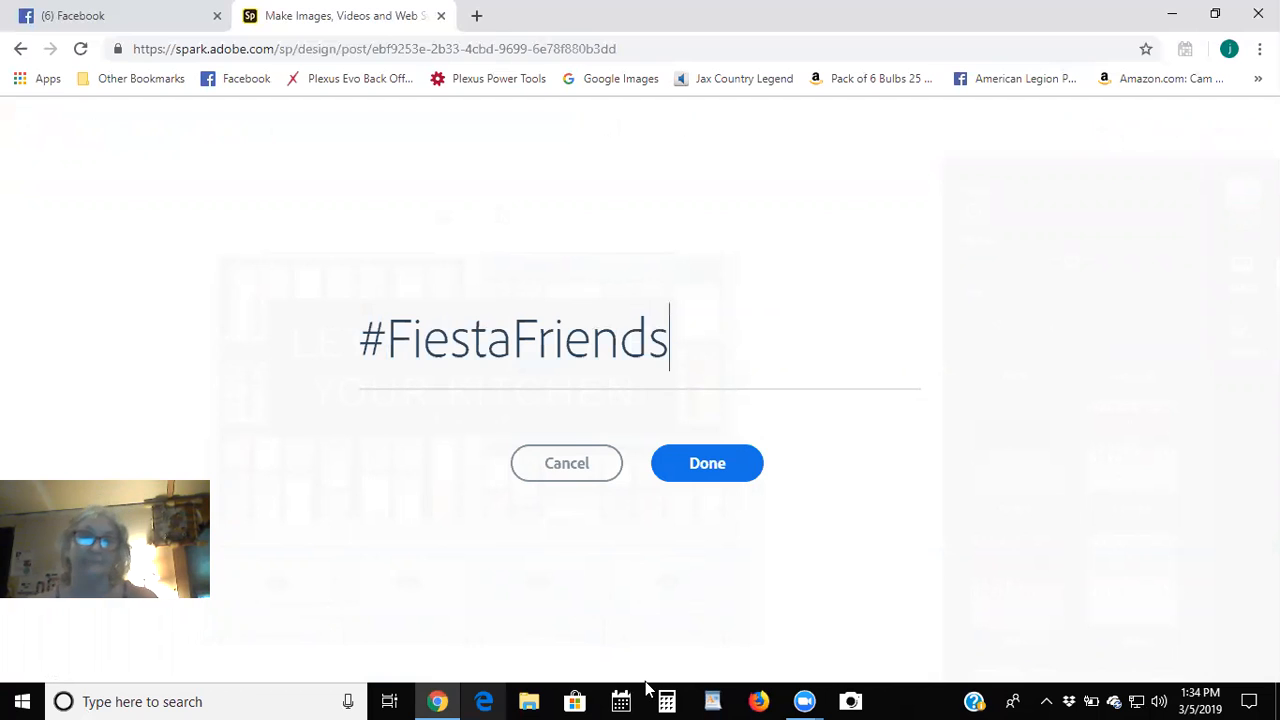
{"action": "left_click", "coordinate": [724, 476]}
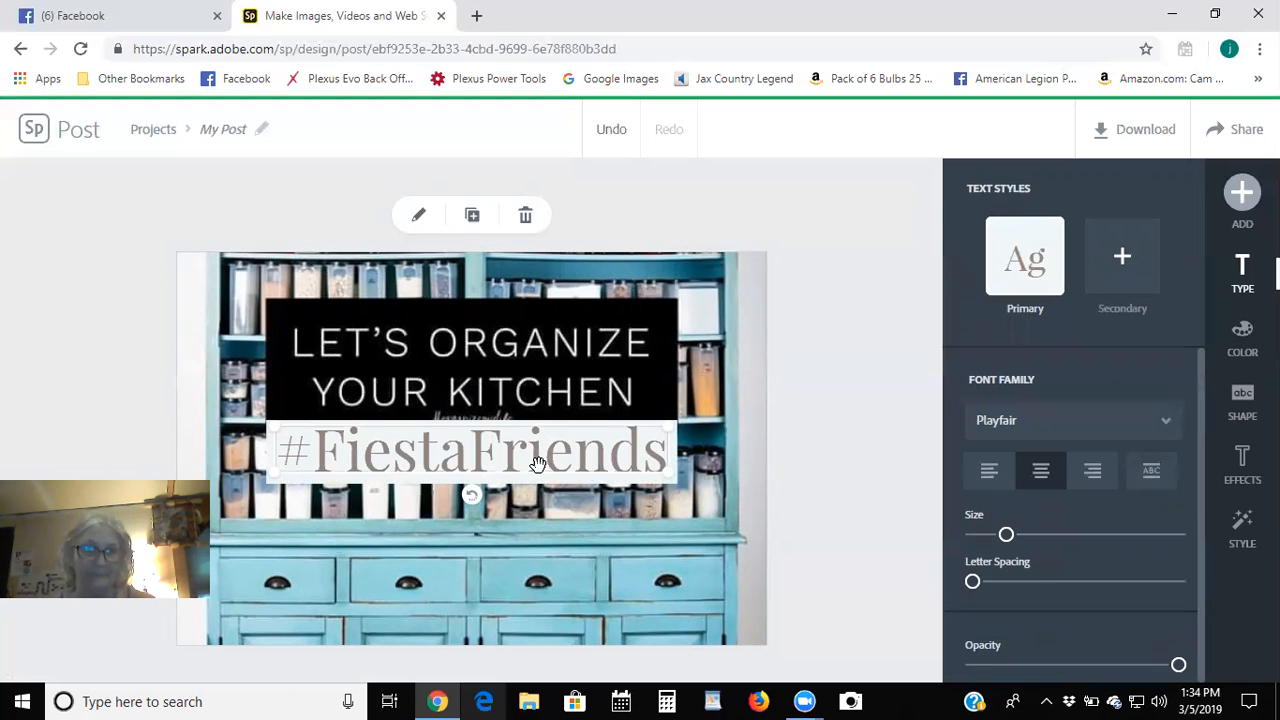
Move the #FiestaFriends text down above the cabinet drawers and browse its backing shape options.
{"action": "left_click_drag", "start_coordinate": [537, 463], "coordinate": [584, 513]}
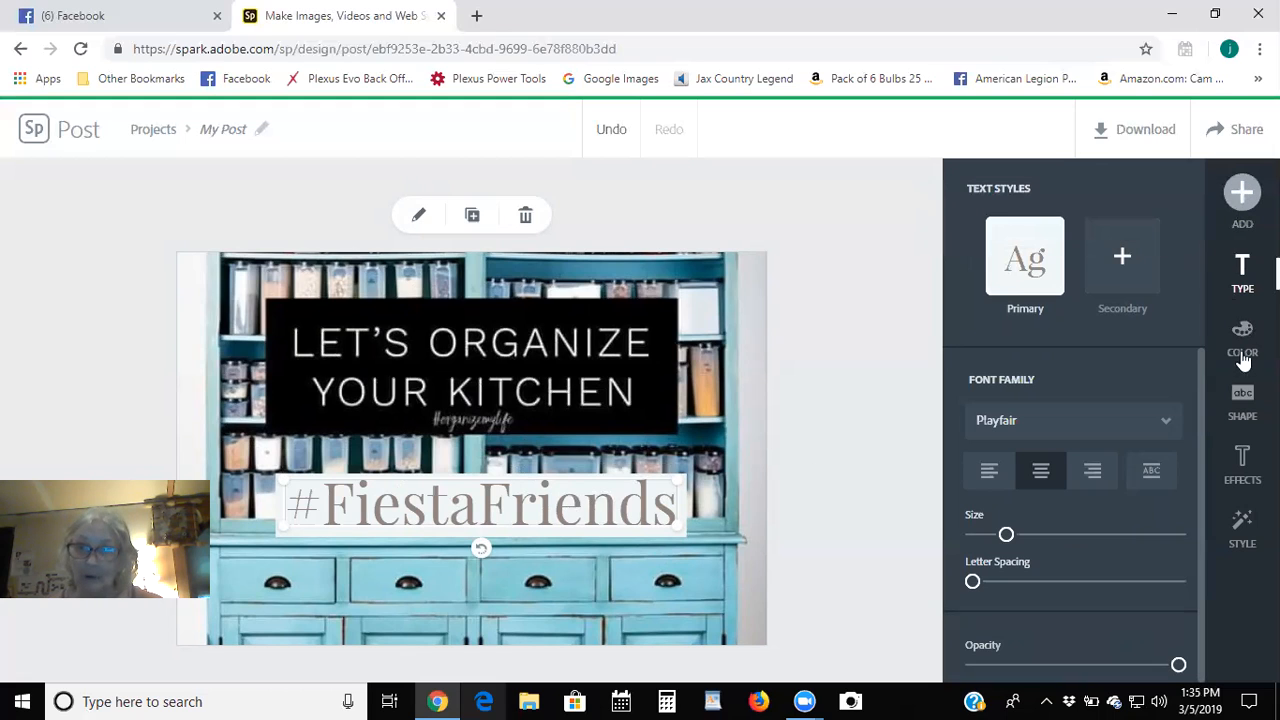
{"action": "left_click", "coordinate": [1241, 406]}
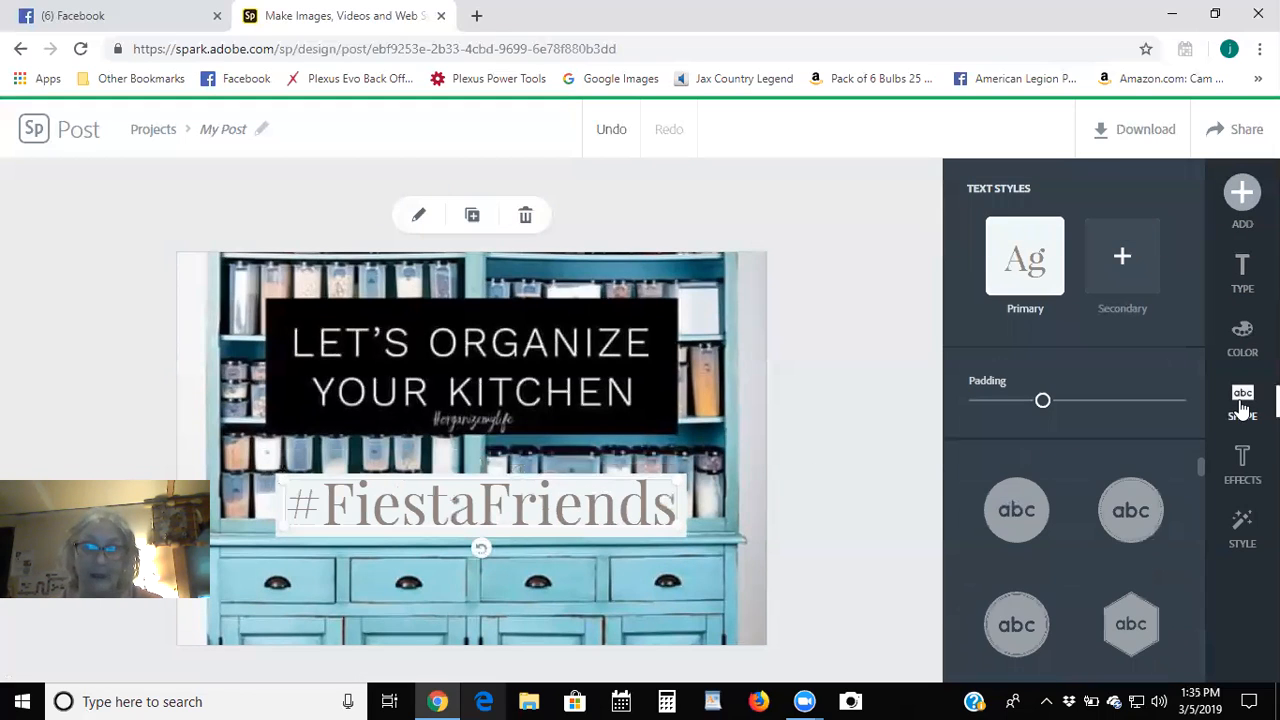
{"action": "scroll", "coordinate": [1088, 591], "scroll_direction": "down", "scroll_amount": 4}
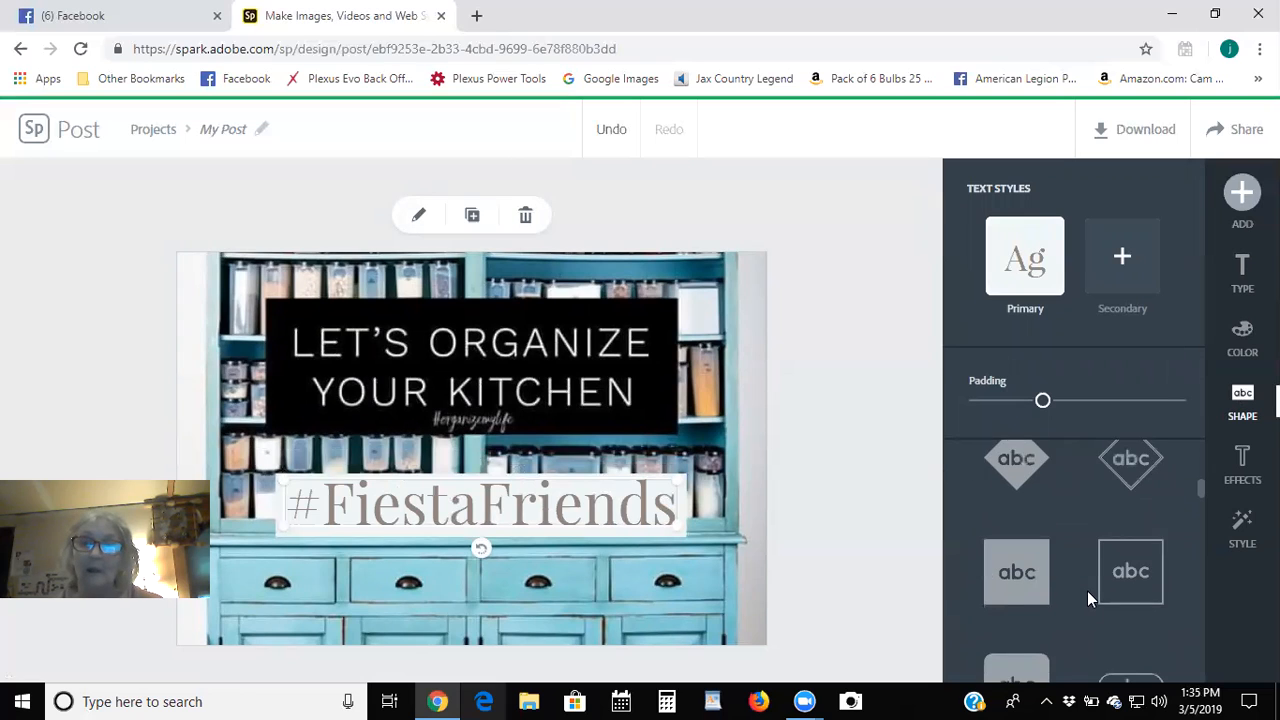
{"action": "scroll", "coordinate": [1088, 591], "scroll_direction": "down", "scroll_amount": 5}
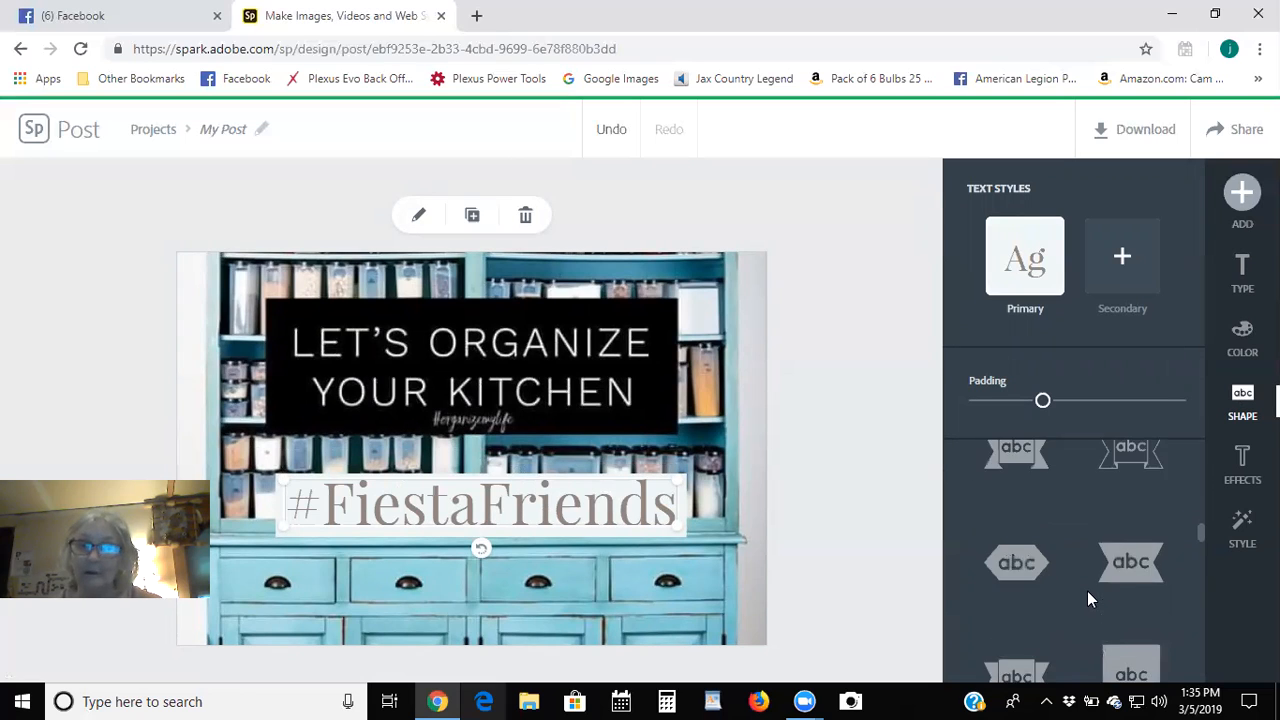
{"action": "scroll", "coordinate": [1088, 598], "scroll_direction": "down", "scroll_amount": 5}
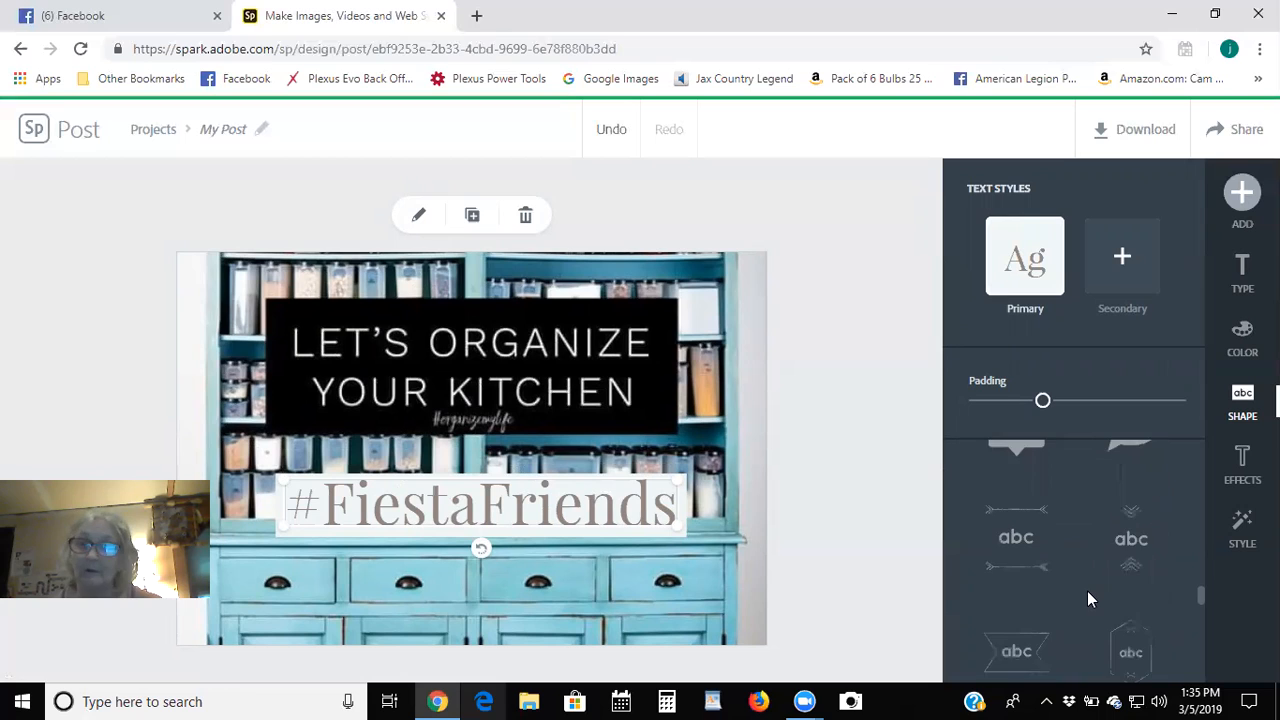
{"action": "scroll", "coordinate": [1088, 598], "scroll_direction": "up", "scroll_amount": 4}
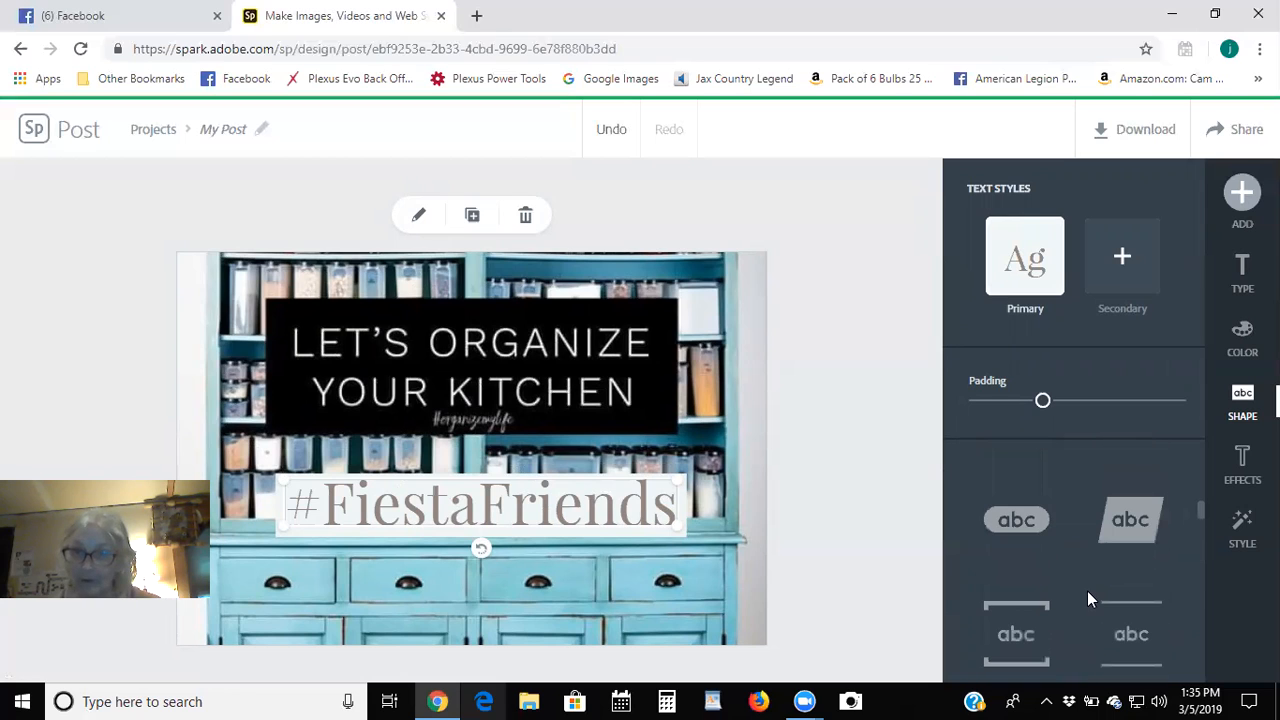
{"action": "scroll", "coordinate": [1088, 598], "scroll_direction": "up", "scroll_amount": 2}
{"action": "scroll", "coordinate": [1090, 598], "scroll_direction": "up", "scroll_amount": 5}
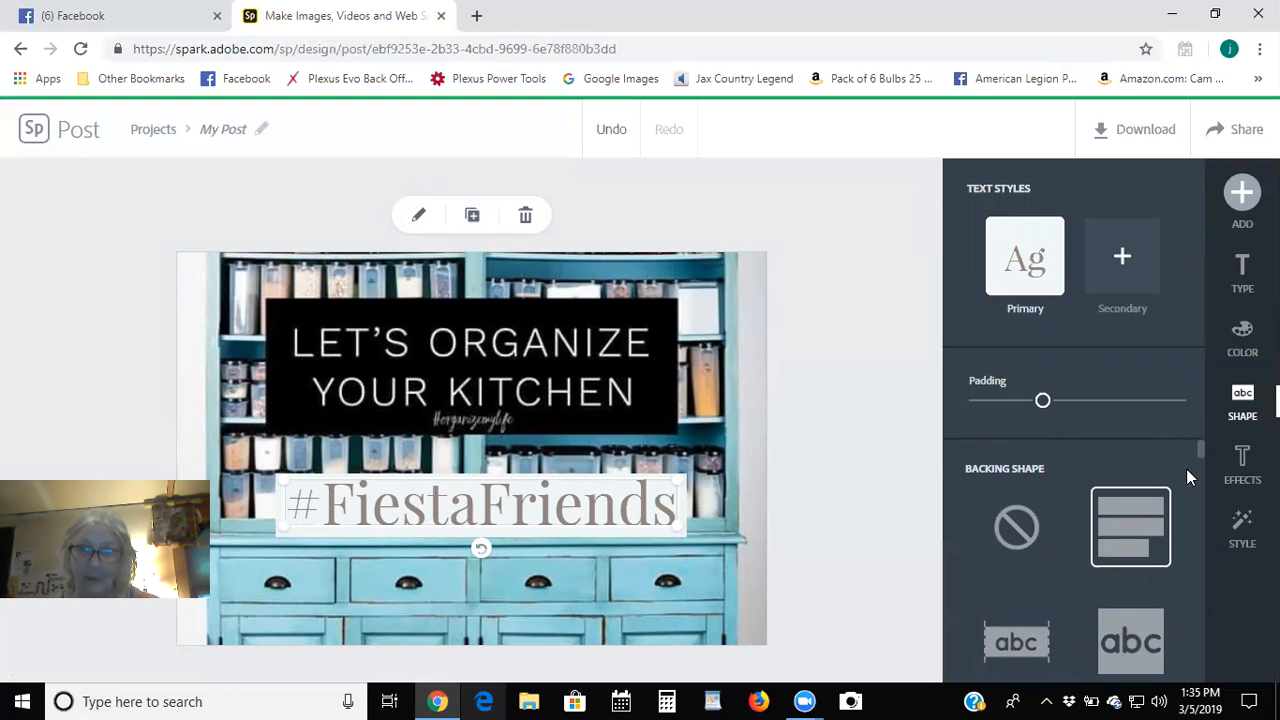
{"action": "left_click", "coordinate": [1246, 333]}
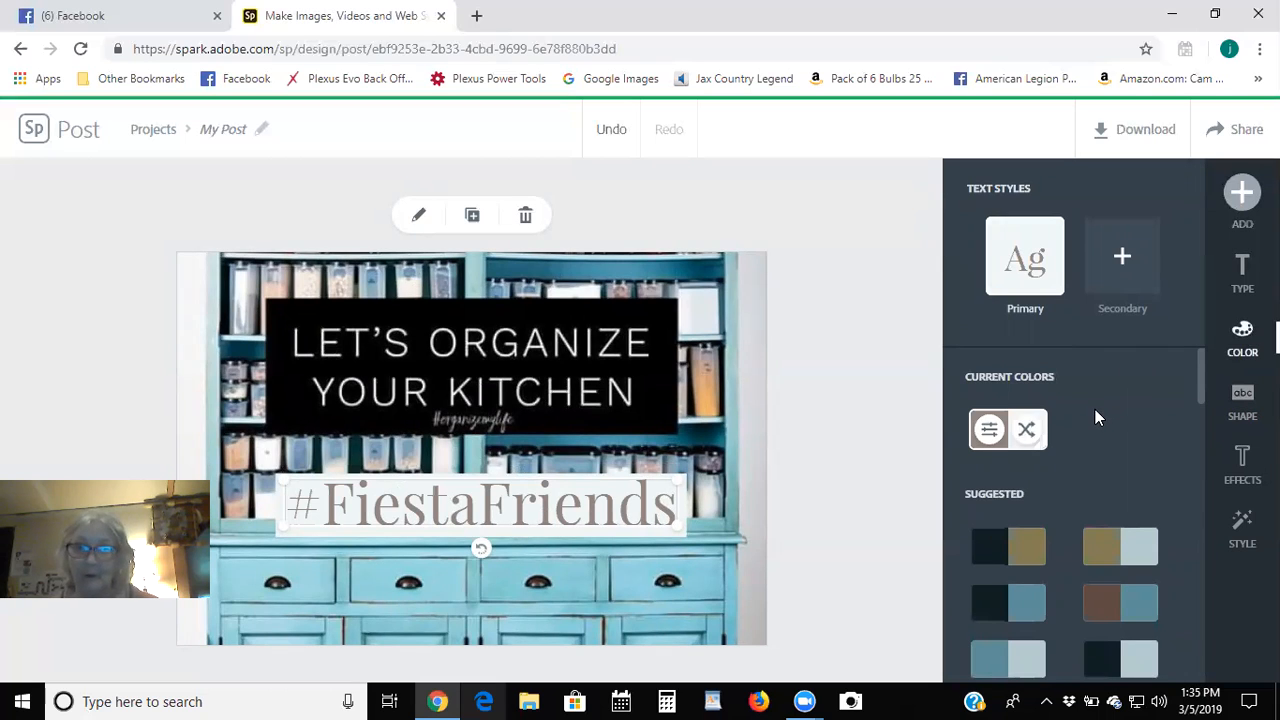
Color the #FiestaFriends text black, then swap it to white lettering on a black box.
{"action": "scroll", "coordinate": [1095, 409], "scroll_direction": "down", "scroll_amount": 5}
{"action": "scroll", "coordinate": [1093, 421], "scroll_direction": "down", "scroll_amount": 6}
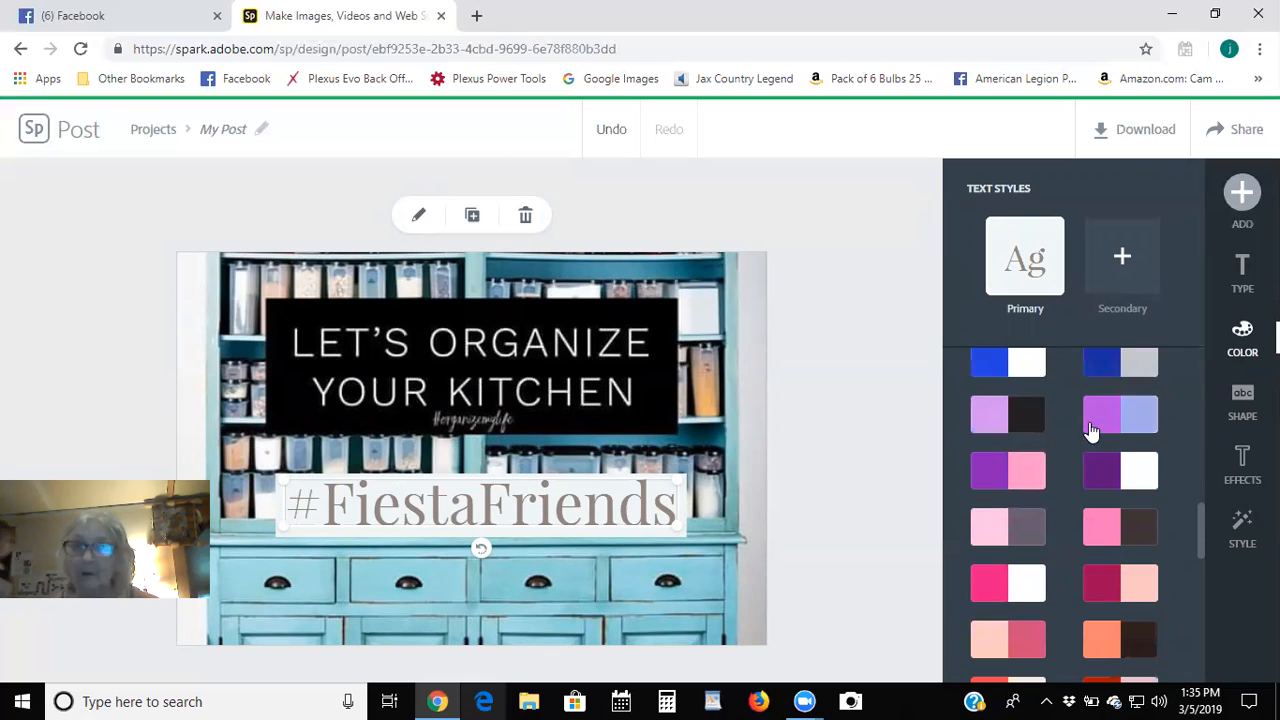
{"action": "scroll", "coordinate": [1063, 484], "scroll_direction": "down", "scroll_amount": 2}
{"action": "scroll", "coordinate": [1063, 484], "scroll_direction": "up", "scroll_amount": 2}
{"action": "scroll", "coordinate": [1063, 484], "scroll_direction": "up", "scroll_amount": 5}
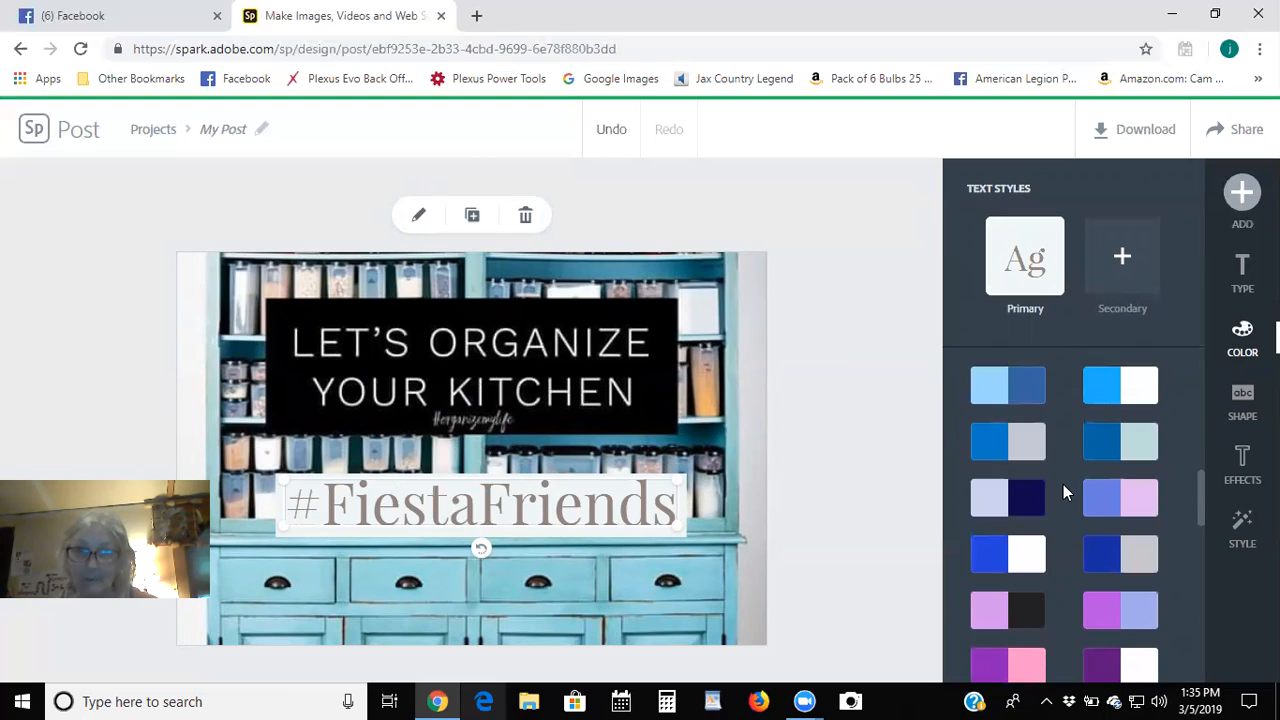
{"action": "scroll", "coordinate": [1063, 484], "scroll_direction": "up", "scroll_amount": 8}
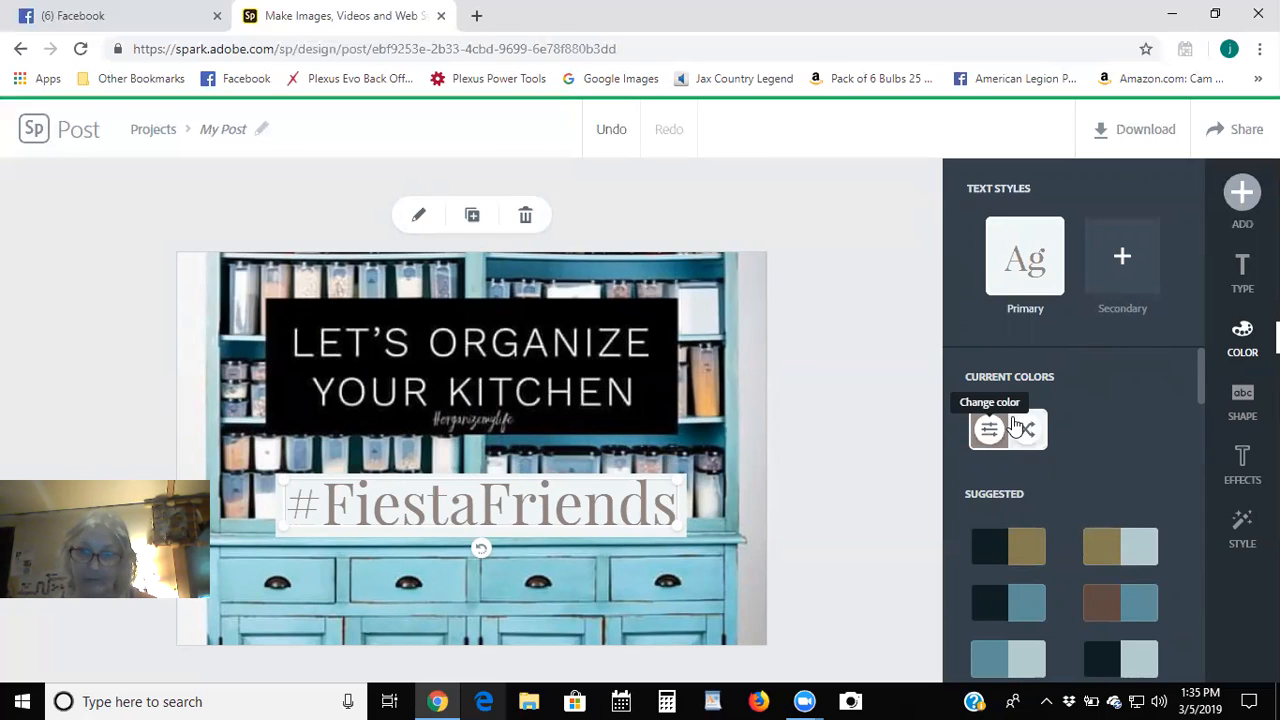
{"action": "scroll", "coordinate": [1089, 446], "scroll_direction": "down", "scroll_amount": 1}
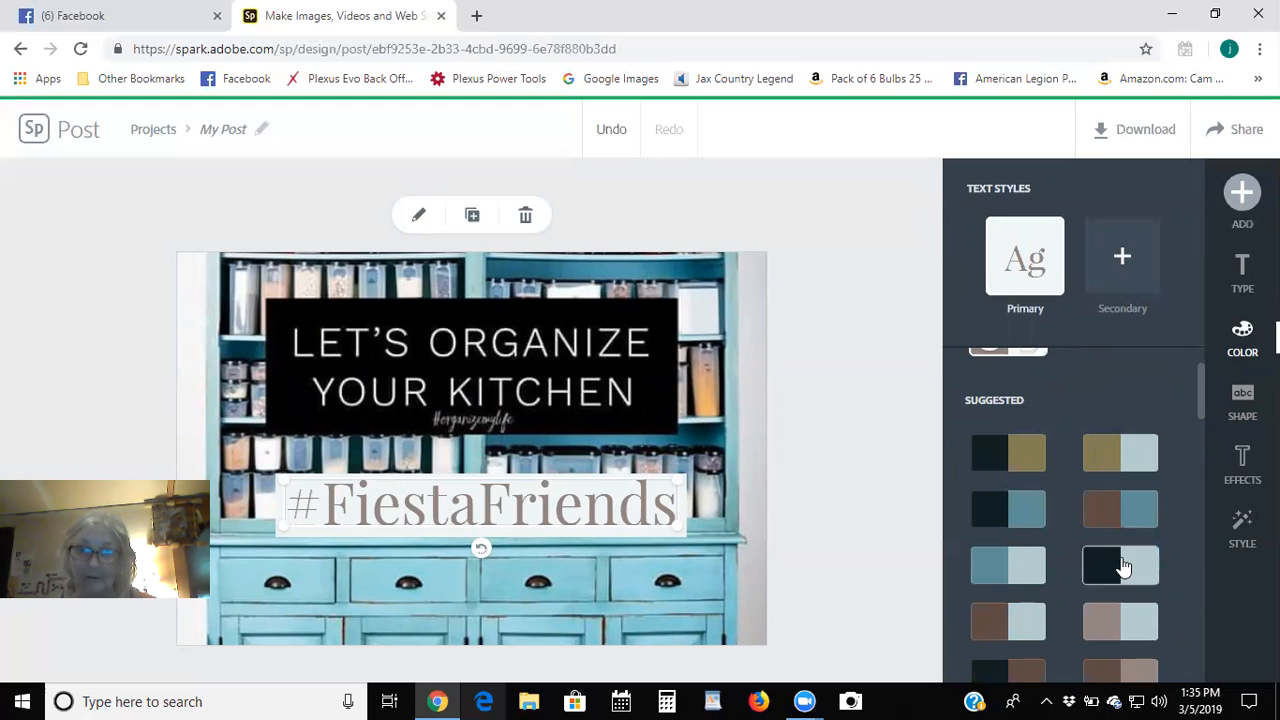
{"action": "left_click", "coordinate": [1008, 566]}
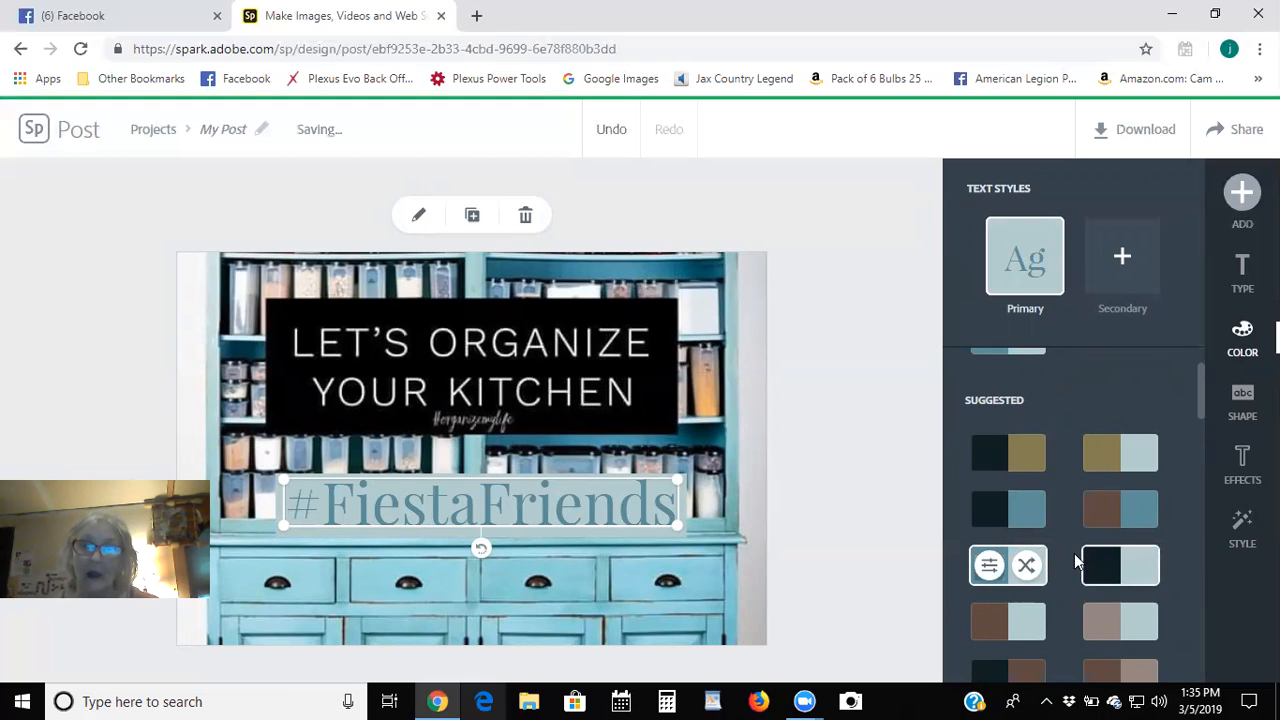
{"action": "scroll", "coordinate": [1074, 563], "scroll_direction": "down", "scroll_amount": 4}
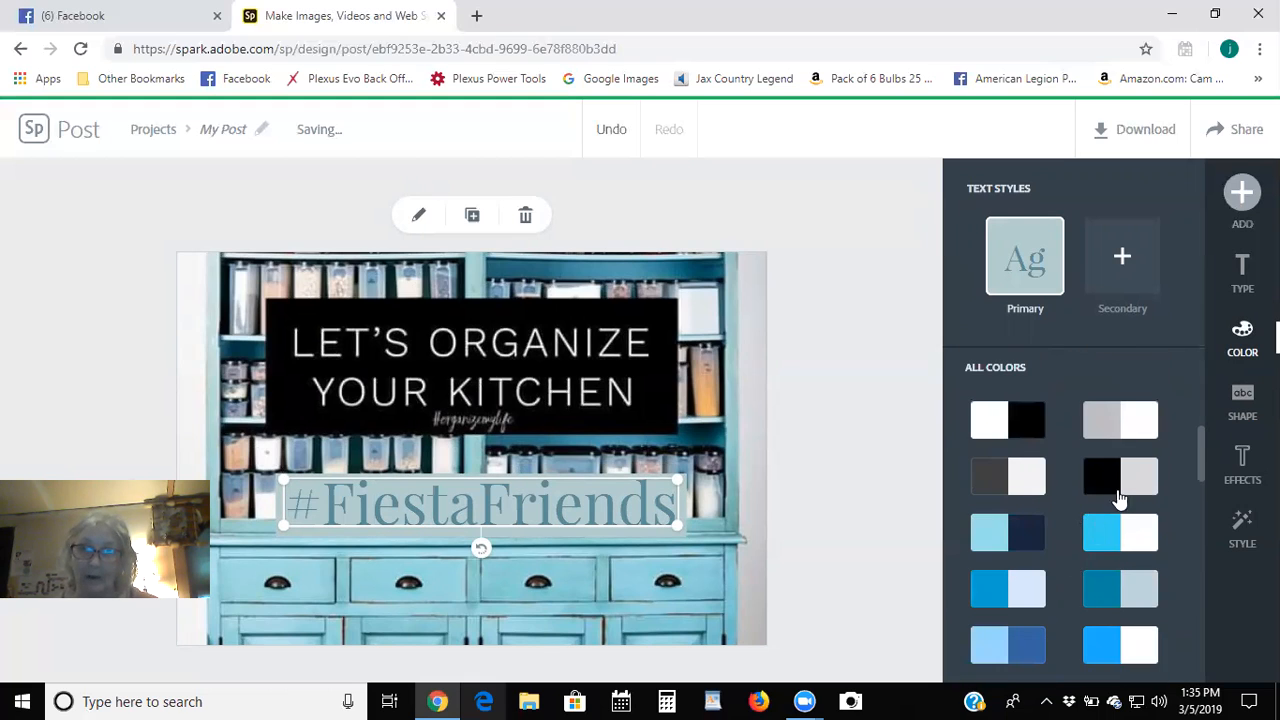
{"action": "left_click", "coordinate": [1105, 484]}
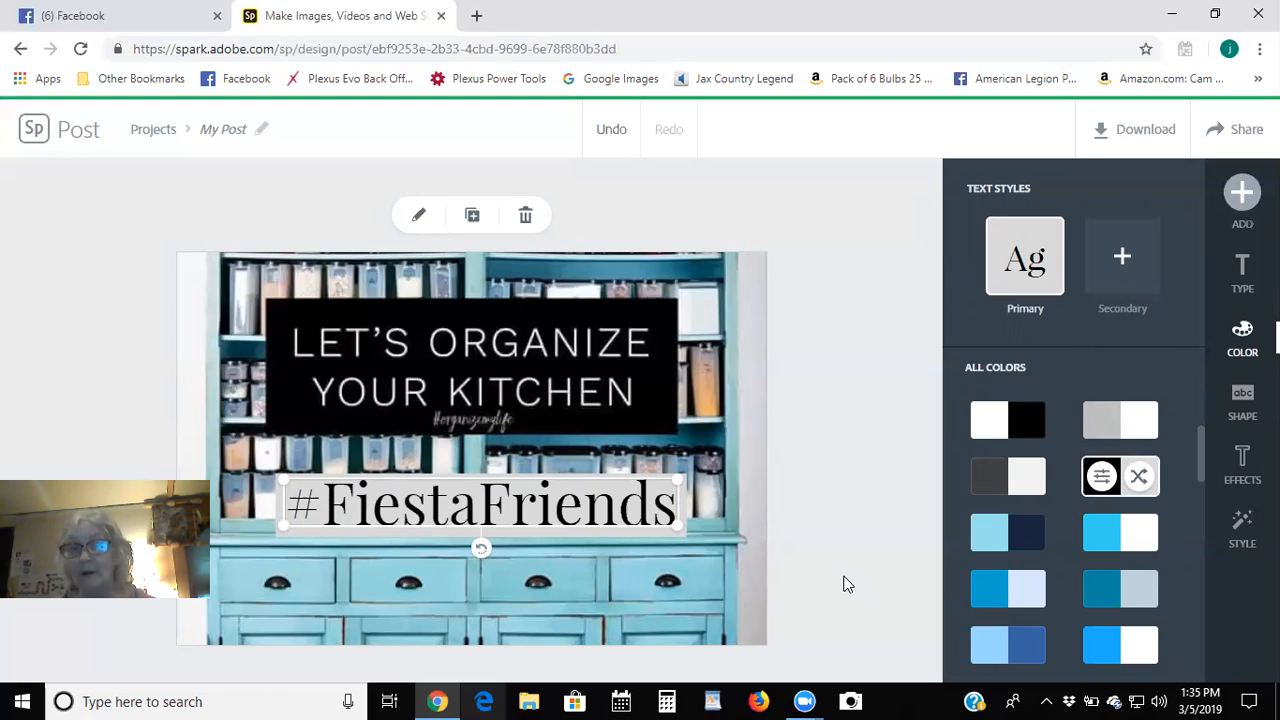
{"action": "left_click", "coordinate": [1141, 480]}
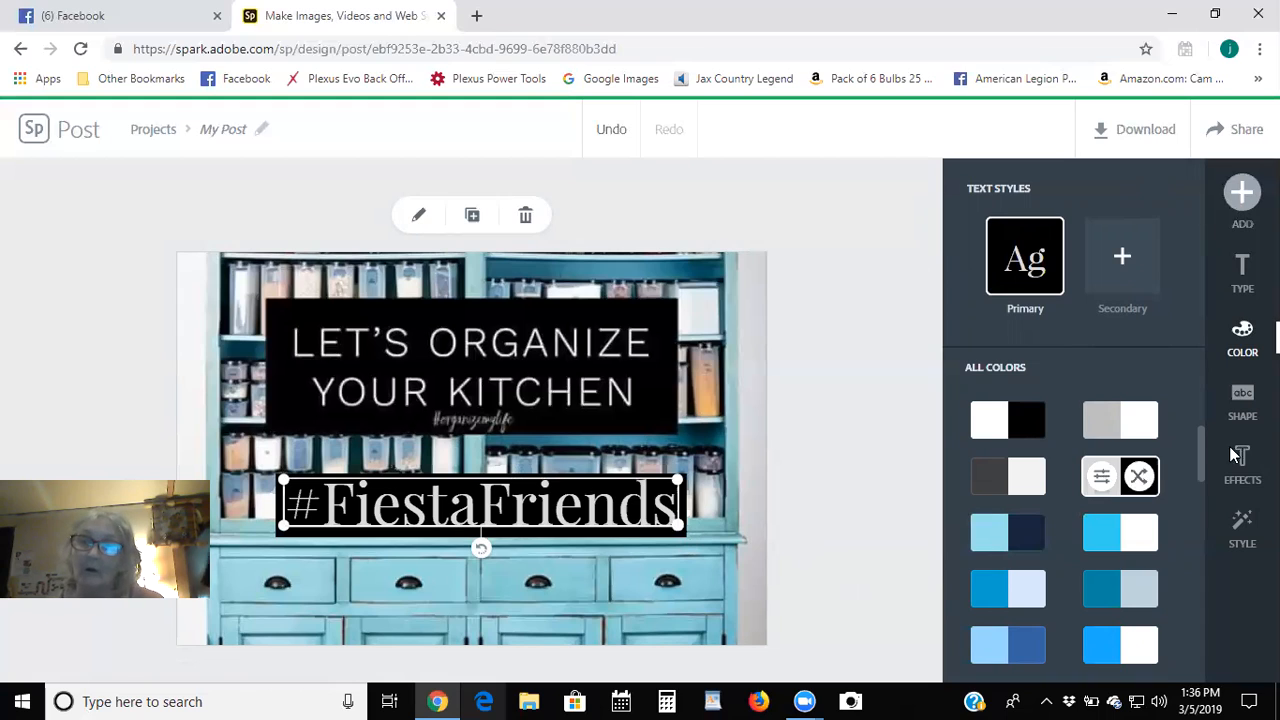
Try Permanent Marker and Pacifico on the hashtag, settling on Kaushan Script Regular.
{"action": "left_click", "coordinate": [1242, 266]}
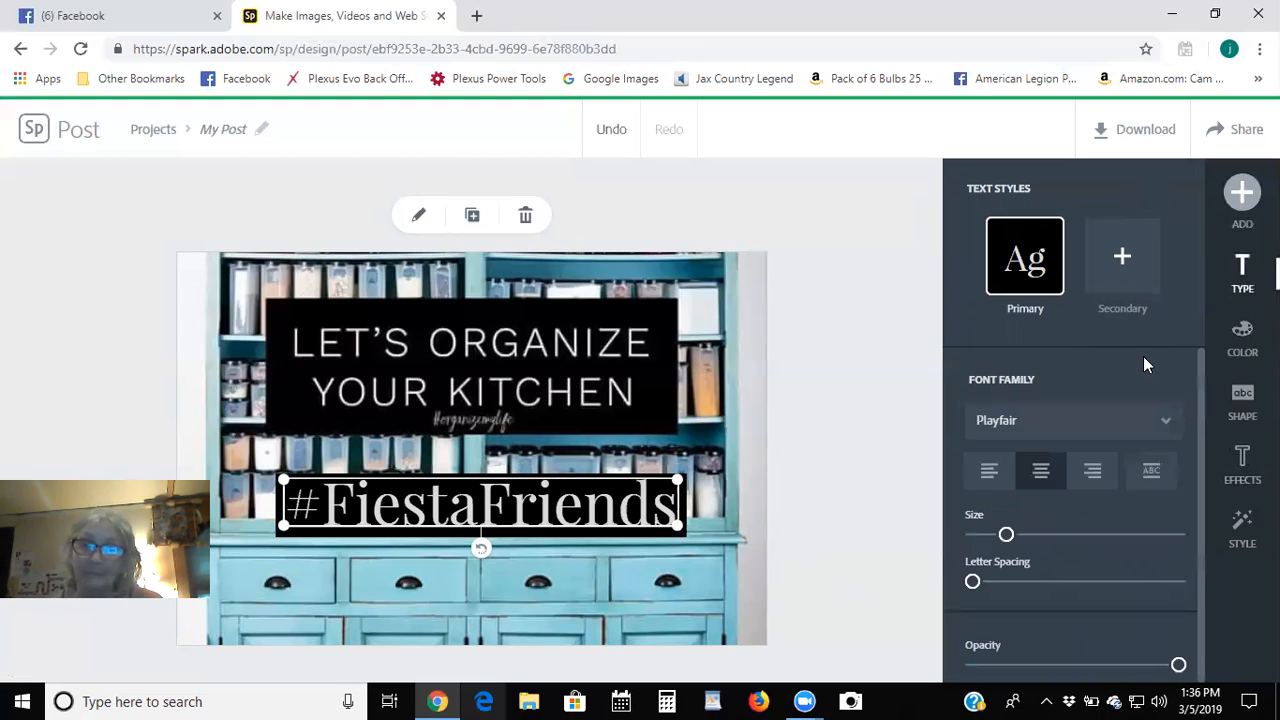
{"action": "left_click", "coordinate": [1015, 426]}
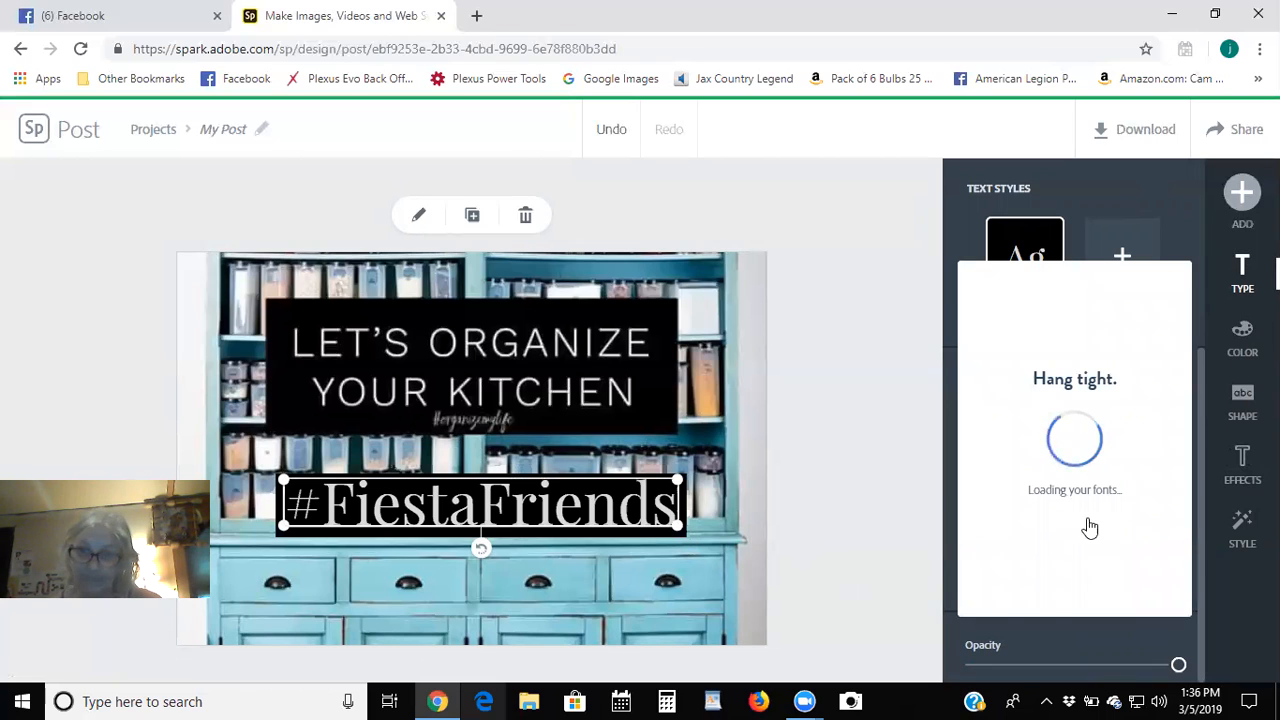
{"action": "scroll", "coordinate": [1082, 478], "scroll_direction": "down", "scroll_amount": 3}
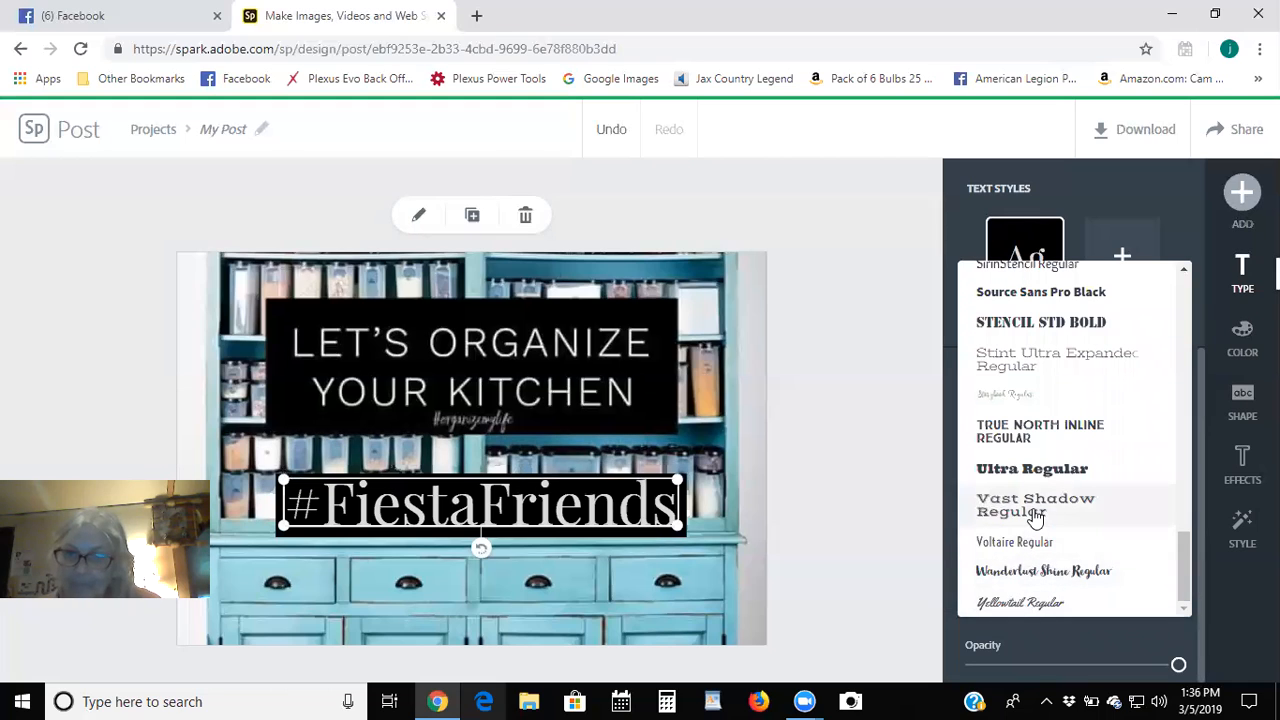
{"action": "scroll", "coordinate": [1034, 512], "scroll_direction": "up", "scroll_amount": 1}
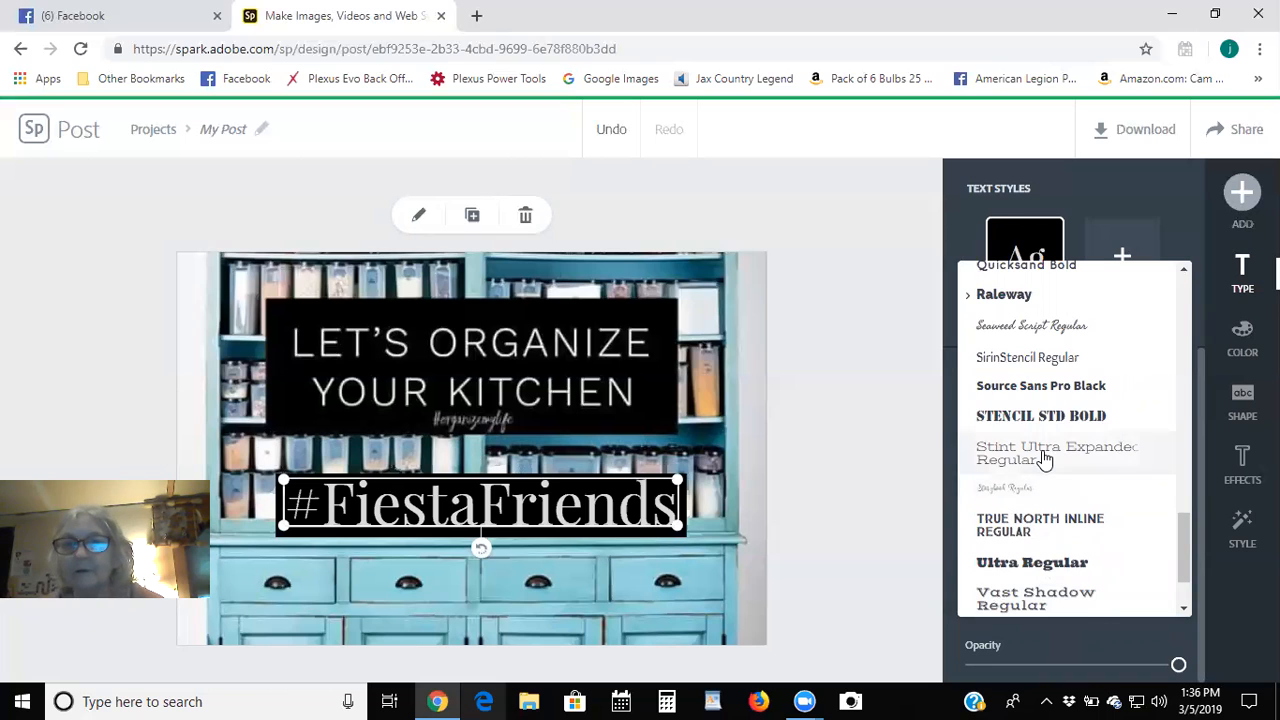
{"action": "scroll", "coordinate": [1044, 458], "scroll_direction": "up", "scroll_amount": 1}
{"action": "scroll", "coordinate": [1044, 458], "scroll_direction": "up", "scroll_amount": 1}
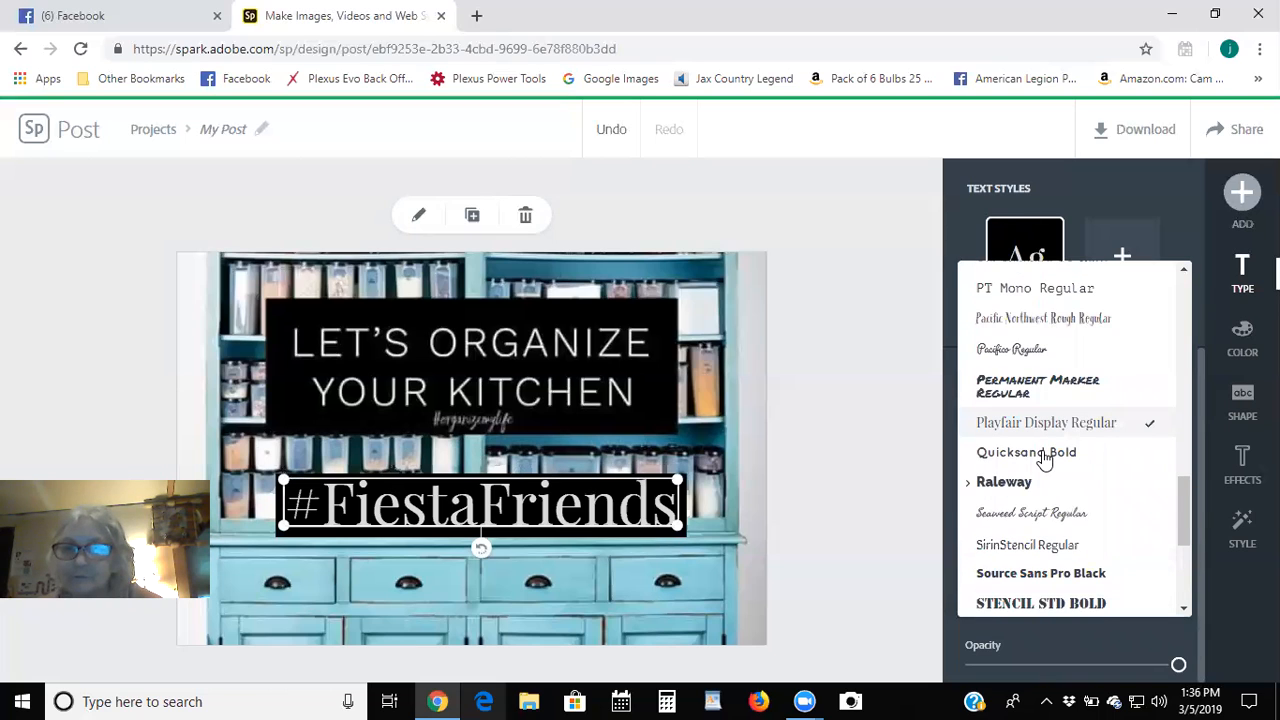
{"action": "scroll", "coordinate": [1044, 458], "scroll_direction": "up", "scroll_amount": 1}
{"action": "left_click", "coordinate": [998, 492]}
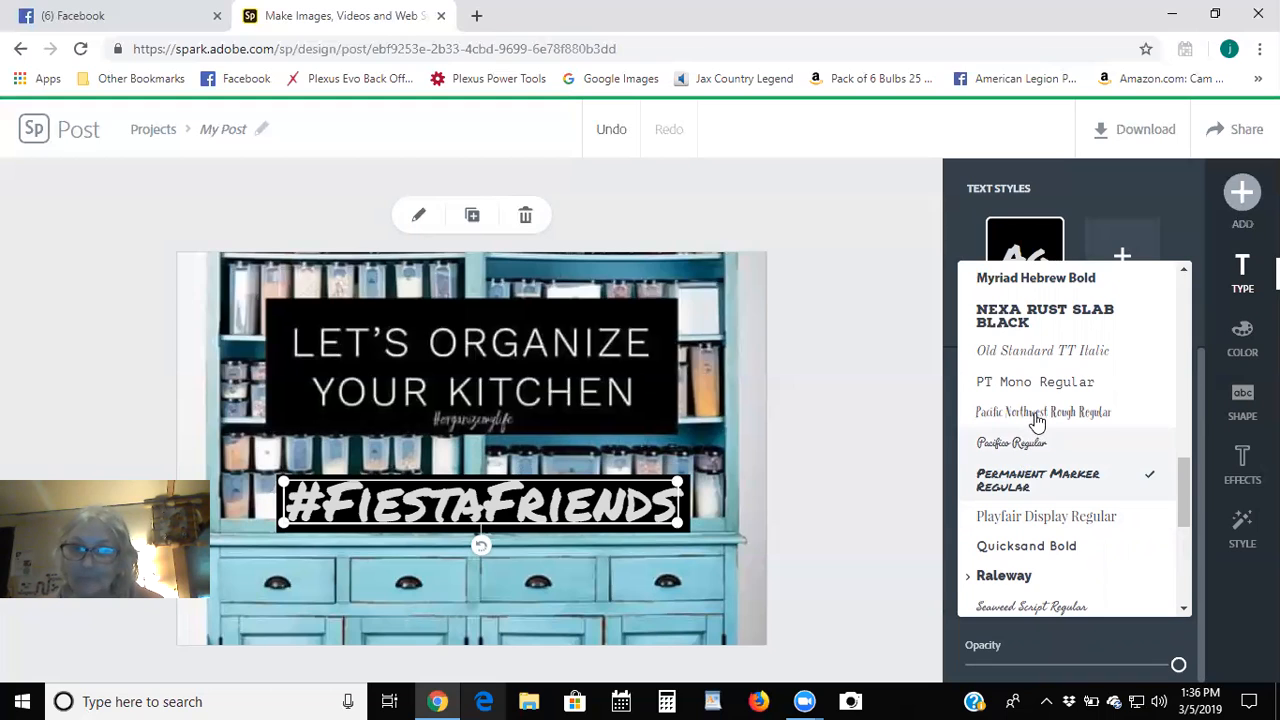
{"action": "left_click", "coordinate": [1017, 447]}
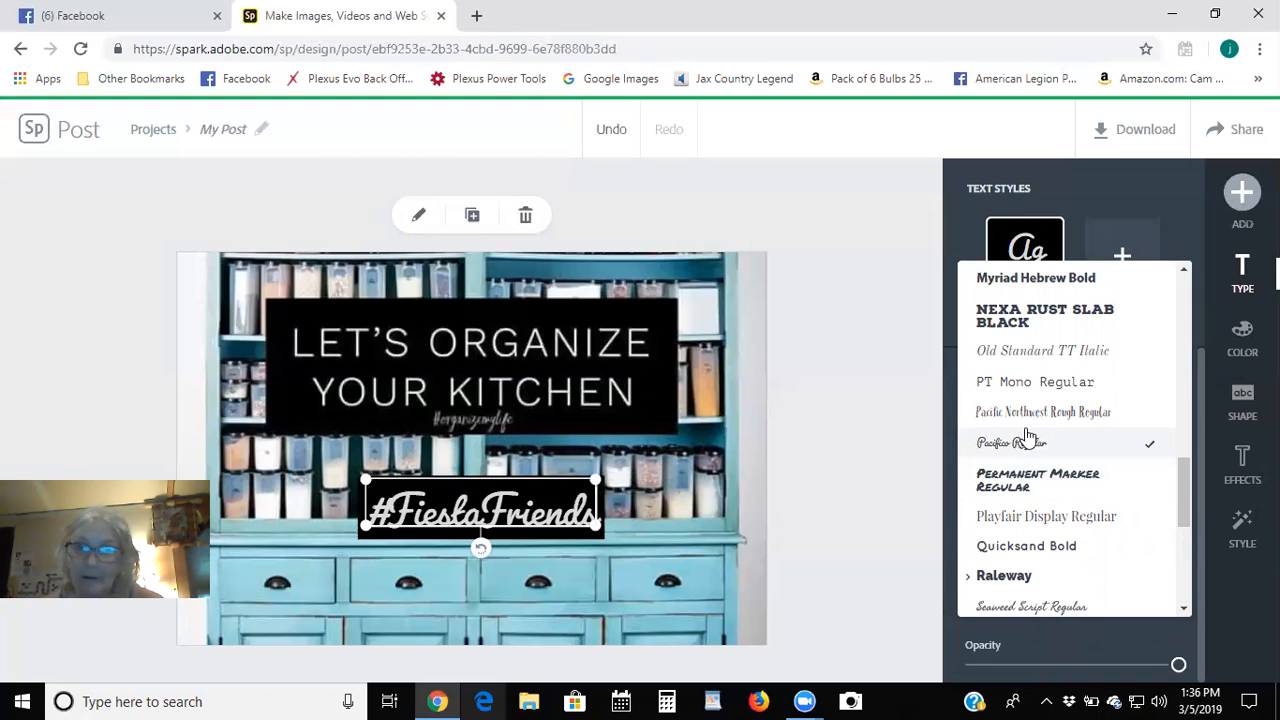
{"action": "scroll", "coordinate": [1032, 432], "scroll_direction": "up", "scroll_amount": 1}
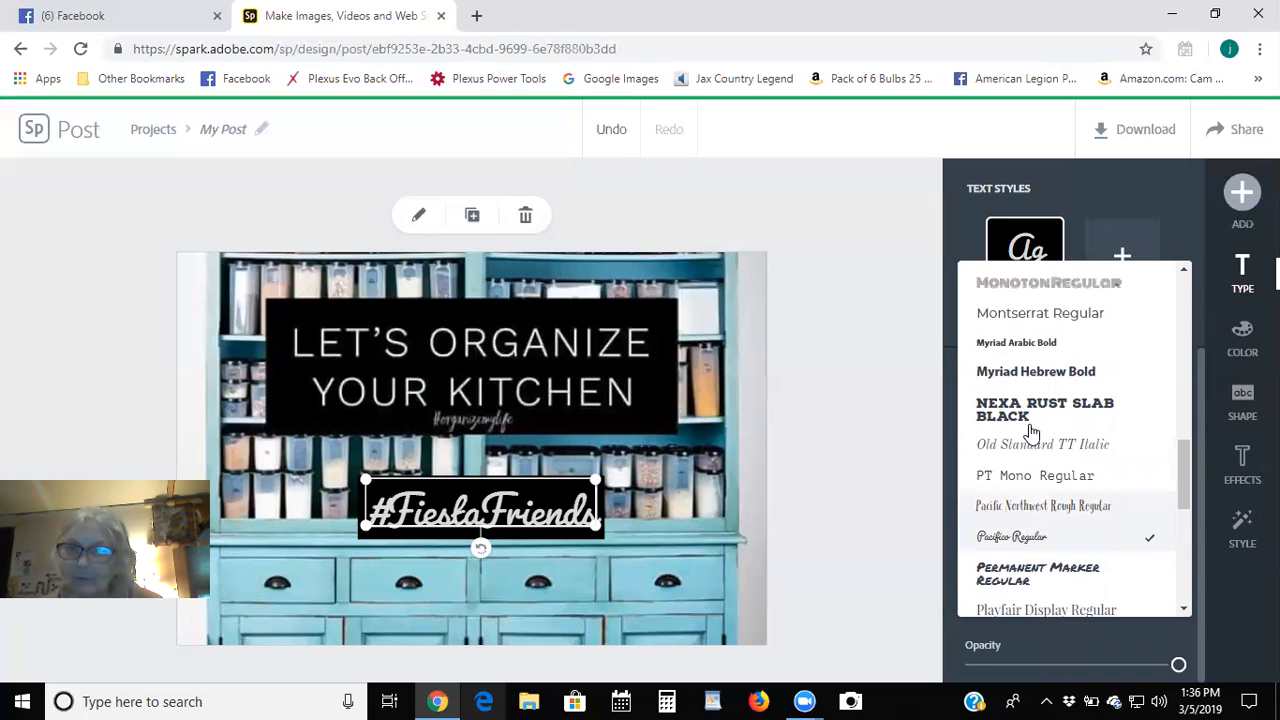
{"action": "scroll", "coordinate": [1032, 432], "scroll_direction": "up", "scroll_amount": 3}
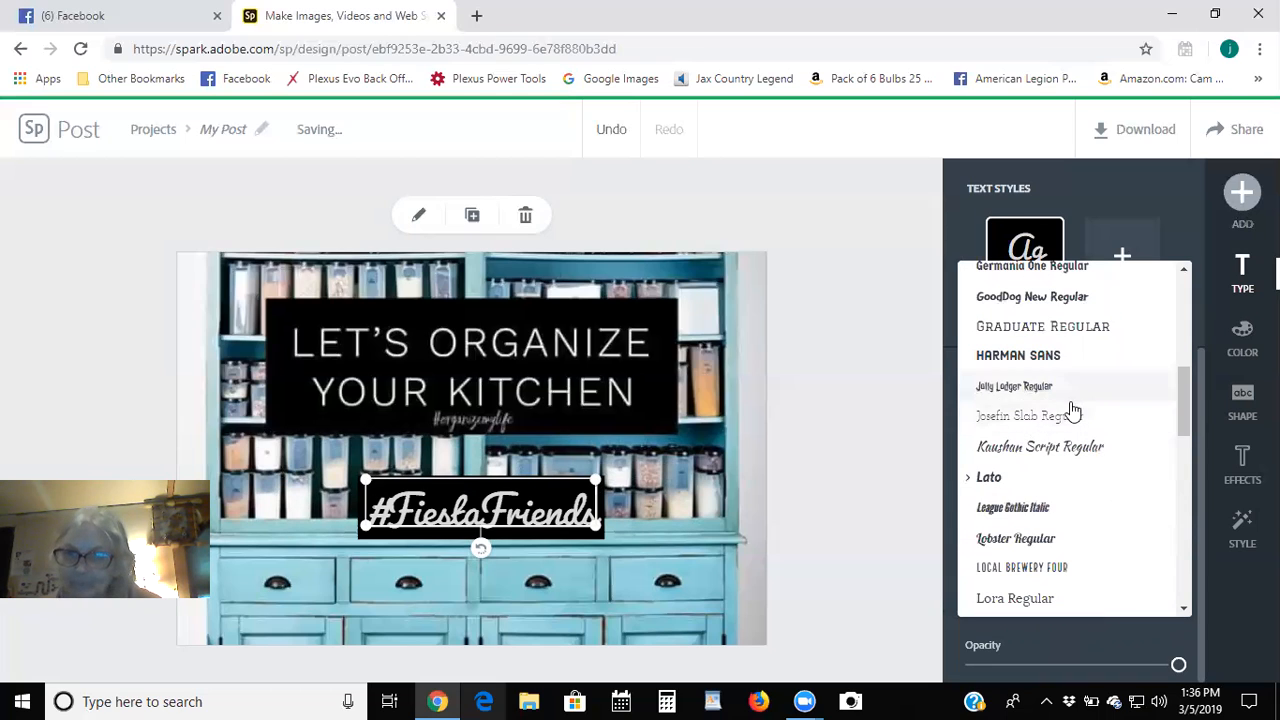
{"action": "left_click", "coordinate": [1028, 450]}
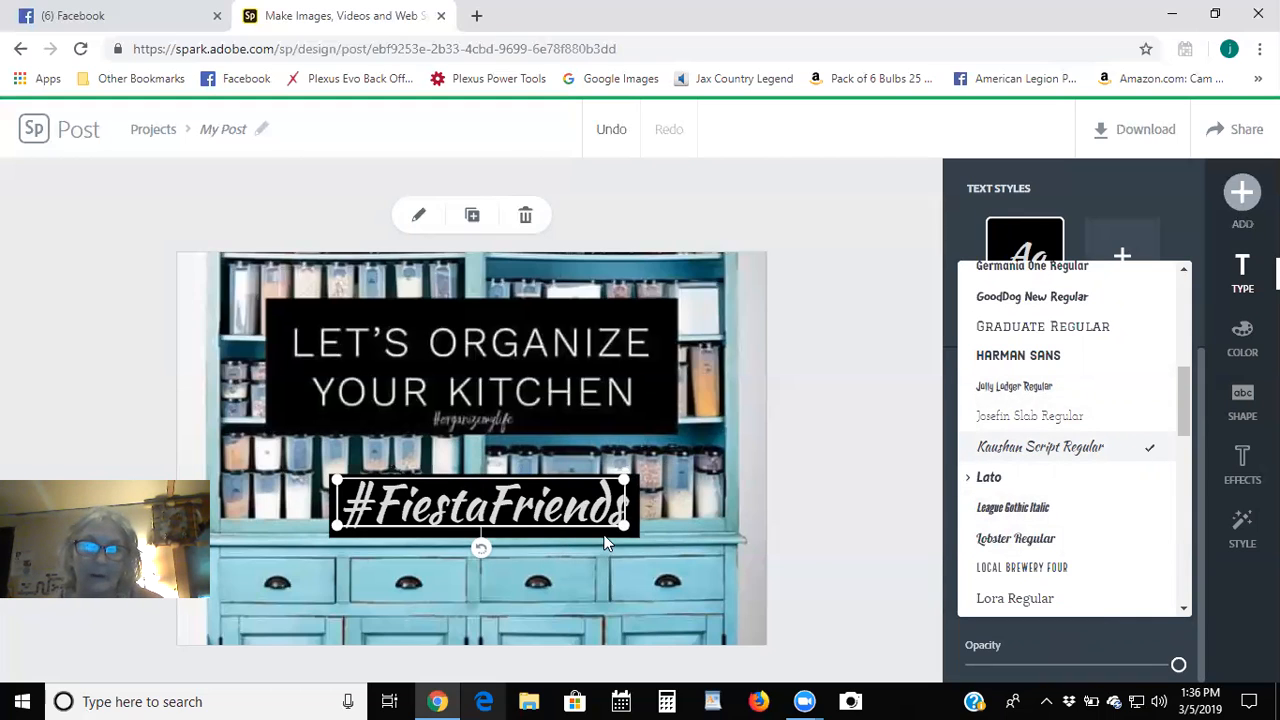
Shrink the #FiestaFriends text, fit it beneath YOUR KITCHEN in the black banner, and deselect it.
{"action": "left_click_drag", "start_coordinate": [606, 487], "coordinate": [475, 438]}
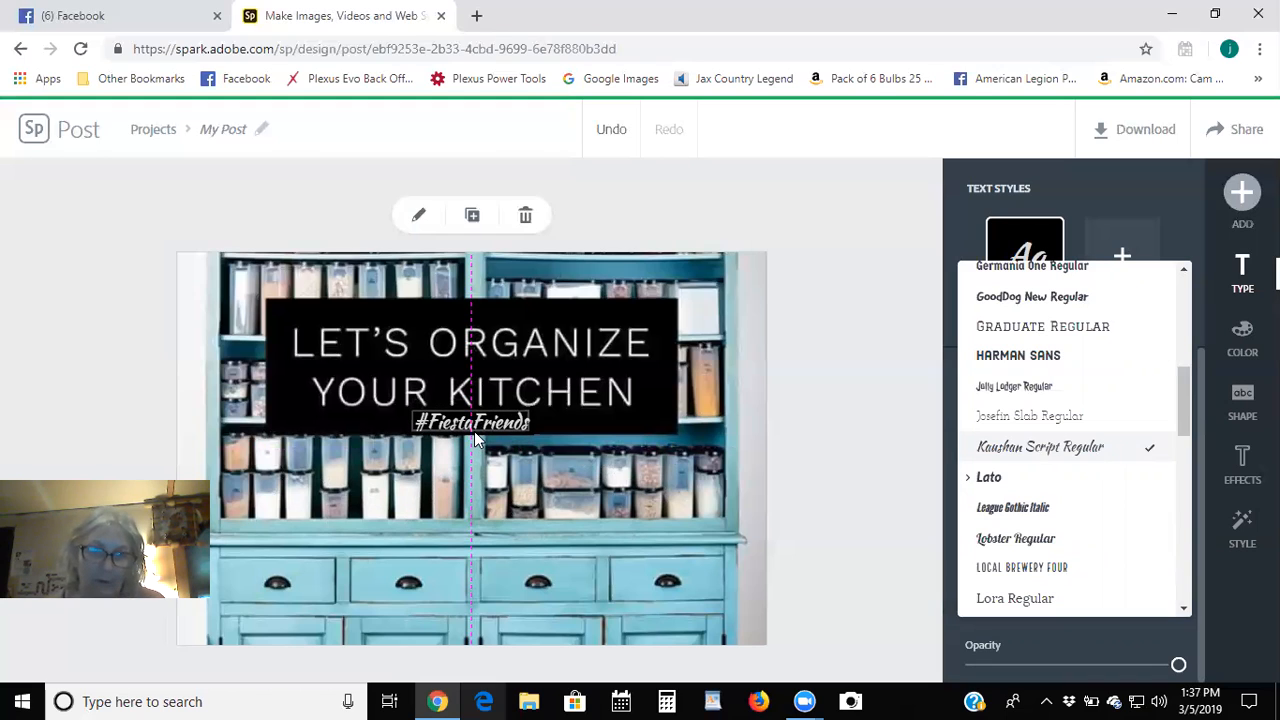
{"action": "left_click", "coordinate": [479, 440]}
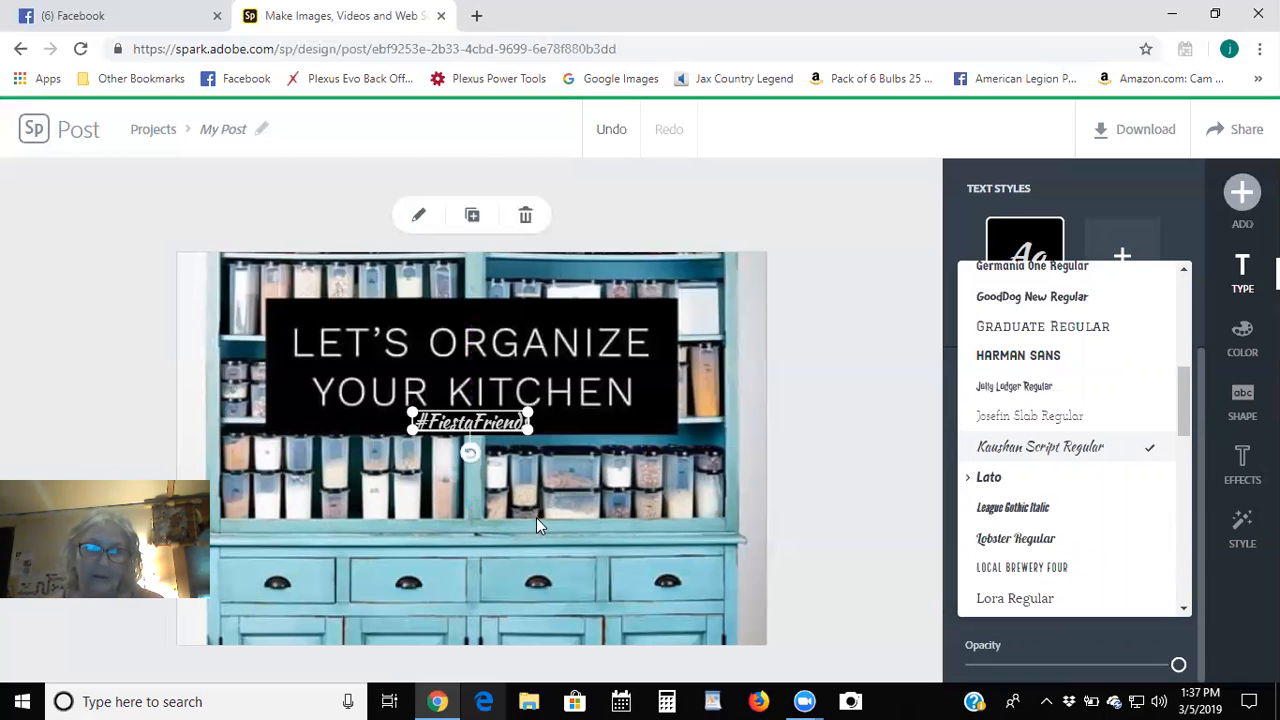
{"action": "left_click", "coordinate": [866, 377]}
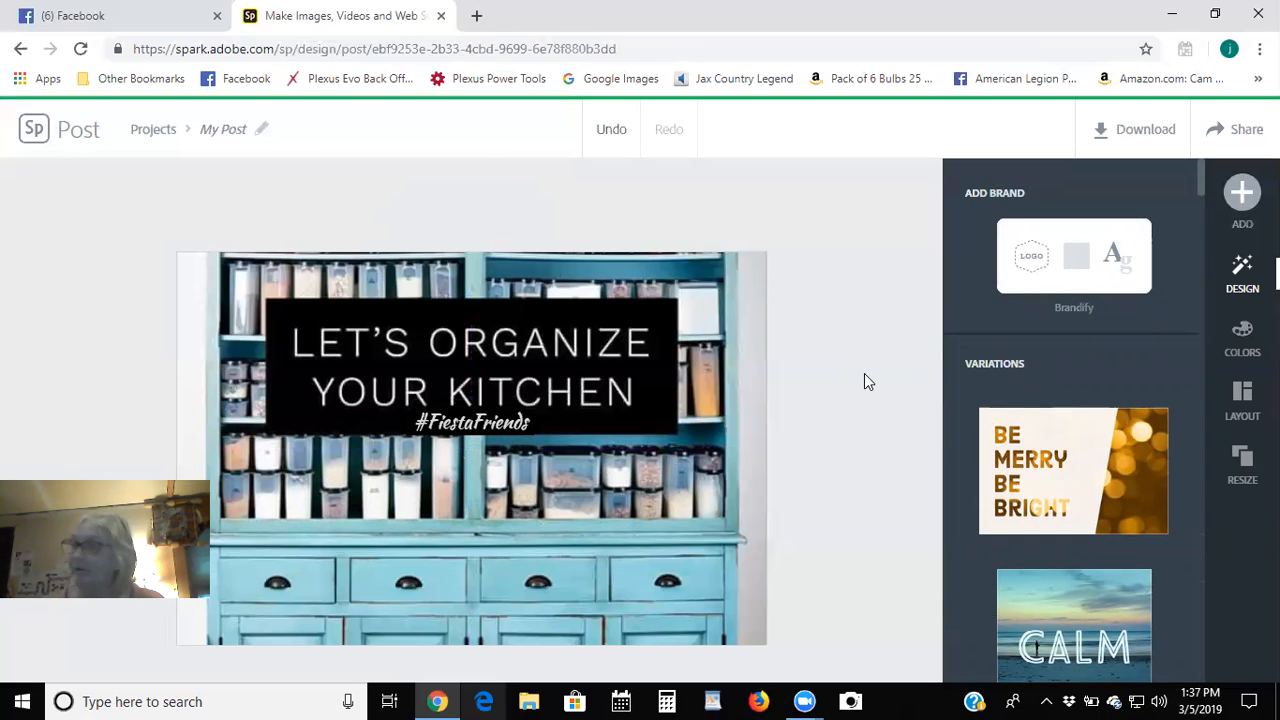
Download the kitchen post as a JPG image and open My Post (7).jpg.
{"action": "left_click", "coordinate": [1140, 131]}
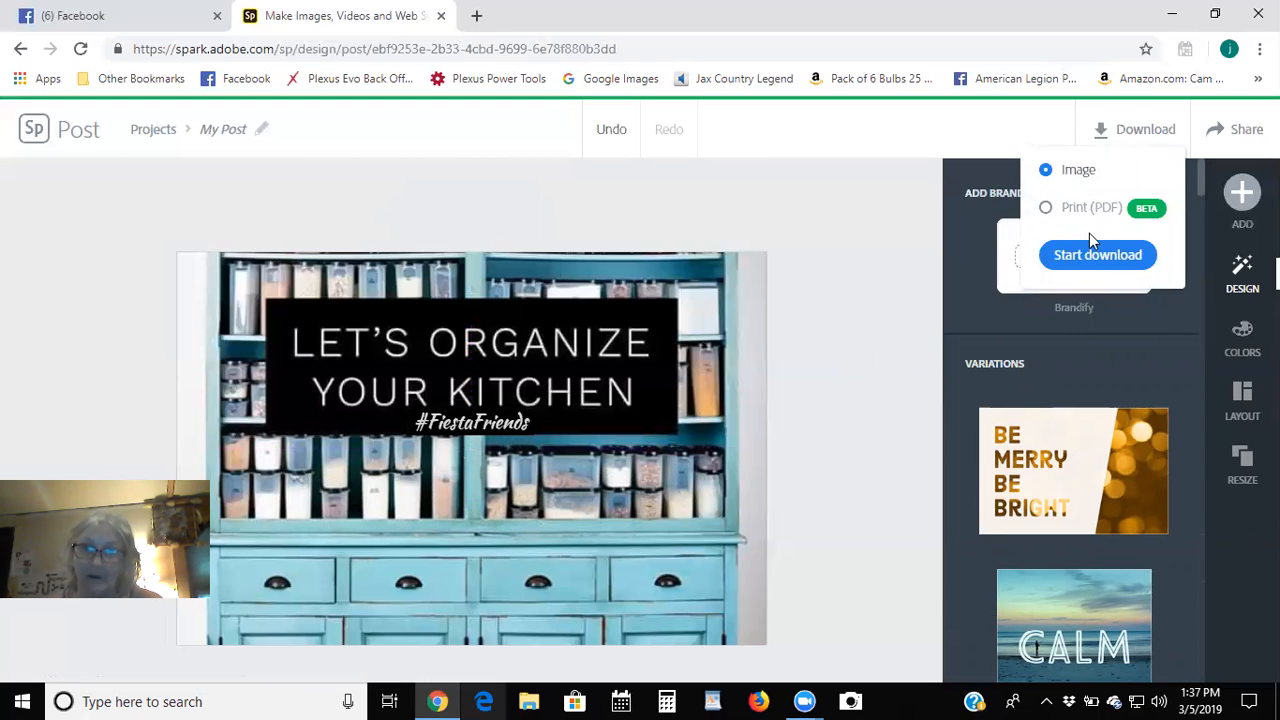
{"action": "left_click", "coordinate": [1070, 257]}
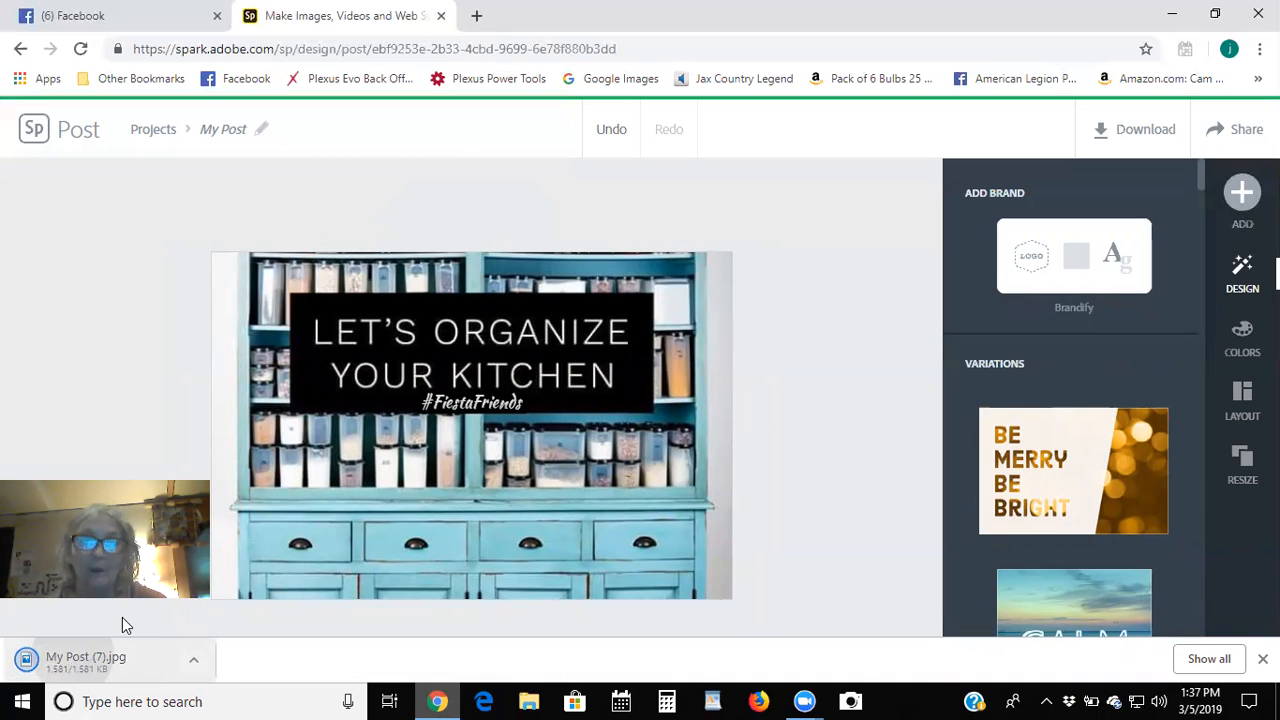
{"action": "left_click", "coordinate": [124, 655]}
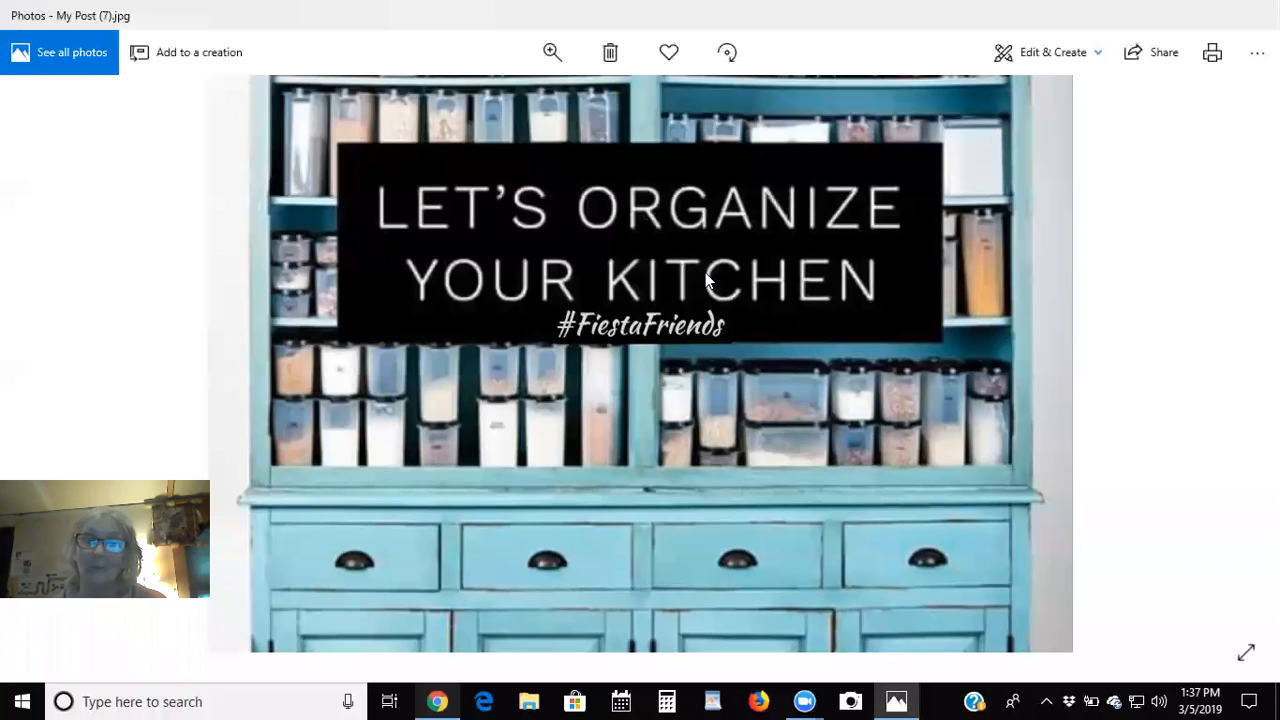
Preview the Sauna, Neo and Rouge filters, apply Icarus, and start saving a copy.
{"action": "left_click", "coordinate": [1061, 53]}
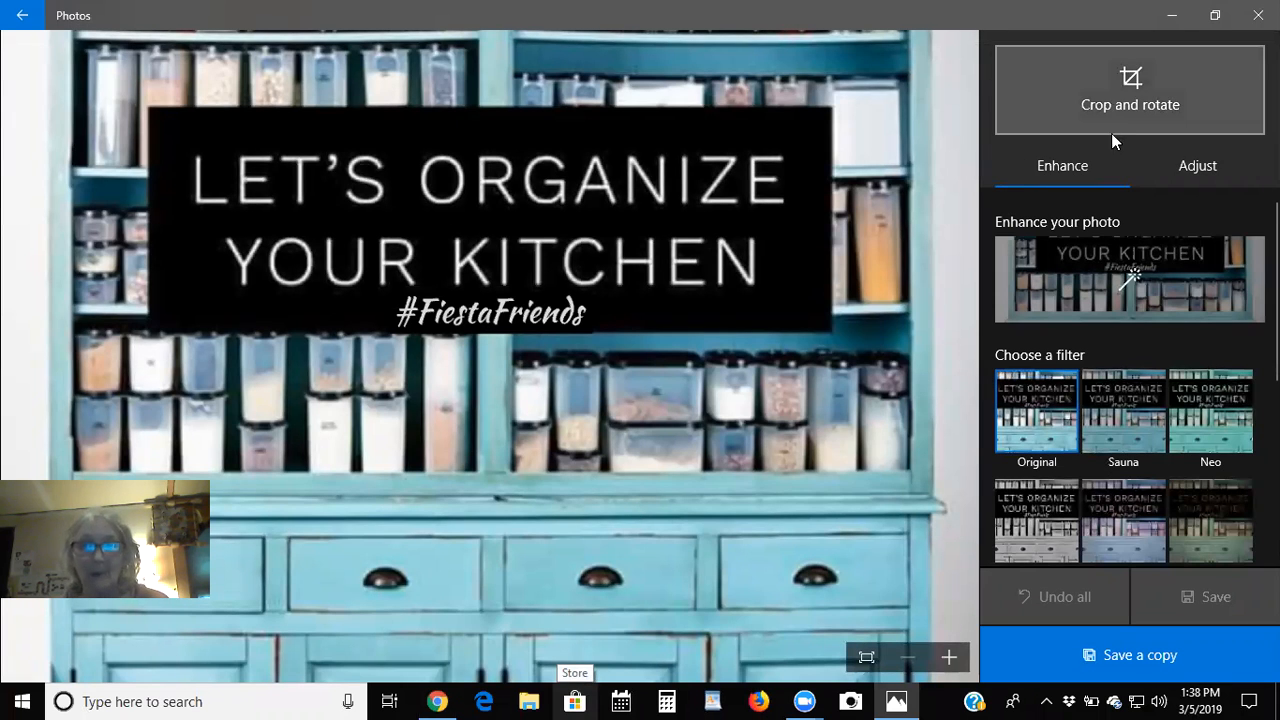
{"action": "left_click", "coordinate": [1136, 400]}
{"action": "left_click", "coordinate": [1243, 405]}
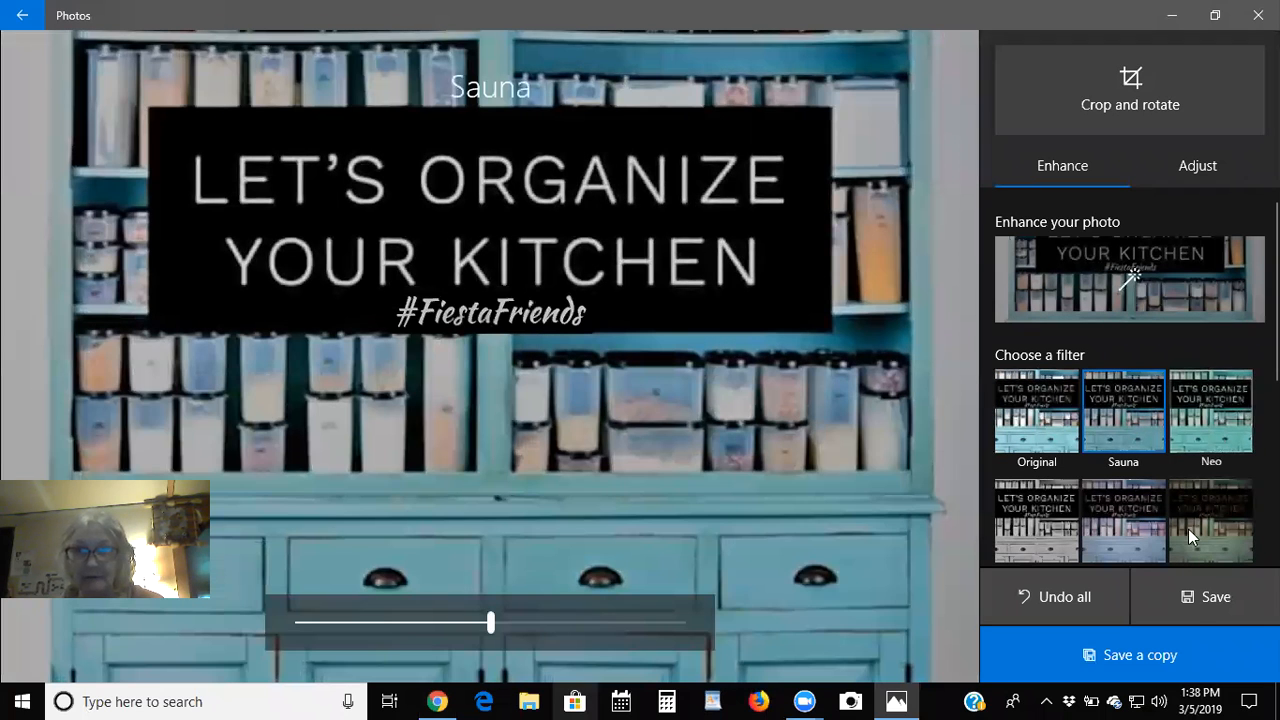
{"action": "left_click", "coordinate": [1128, 537]}
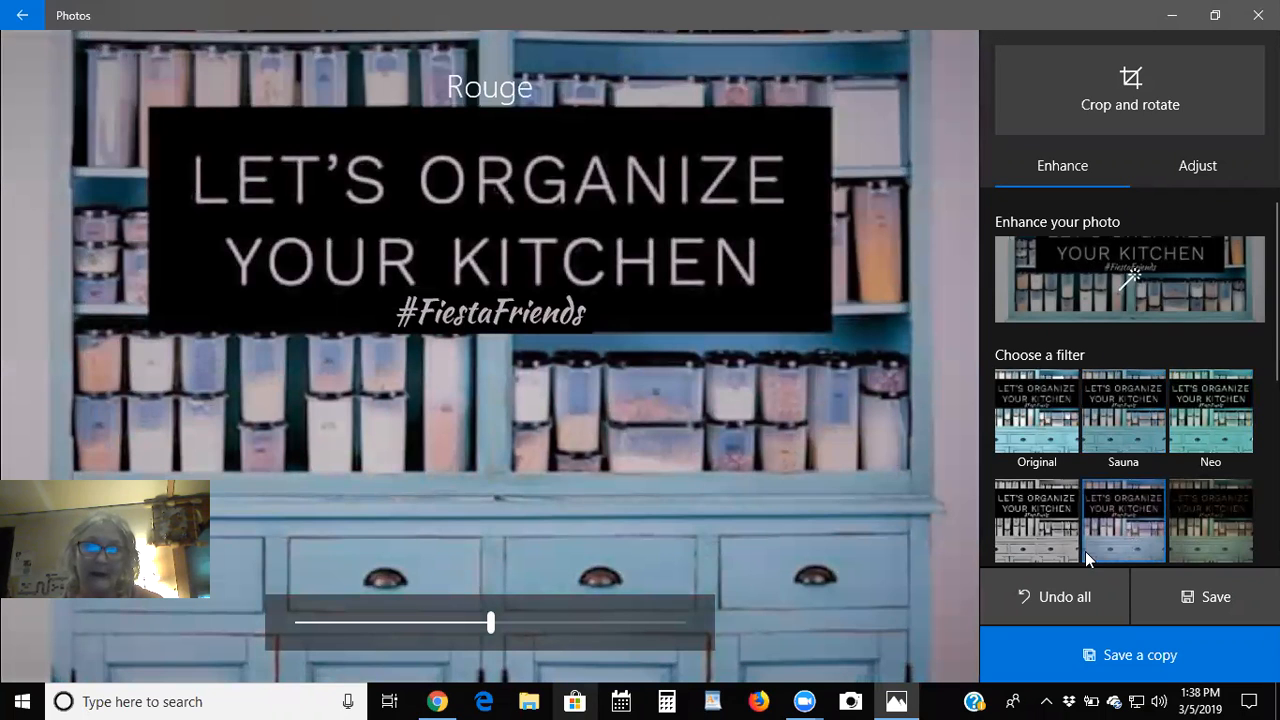
{"action": "scroll", "coordinate": [1081, 534], "scroll_direction": "down", "scroll_amount": 2}
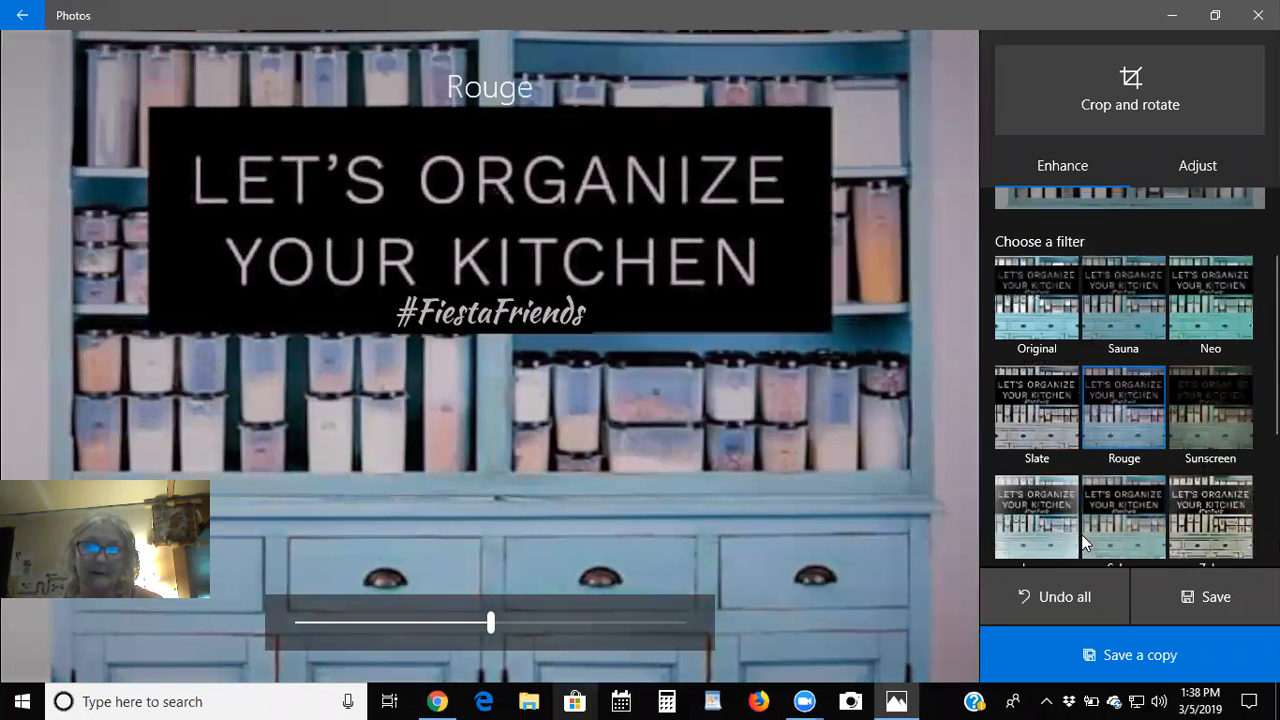
{"action": "left_click", "coordinate": [1029, 519]}
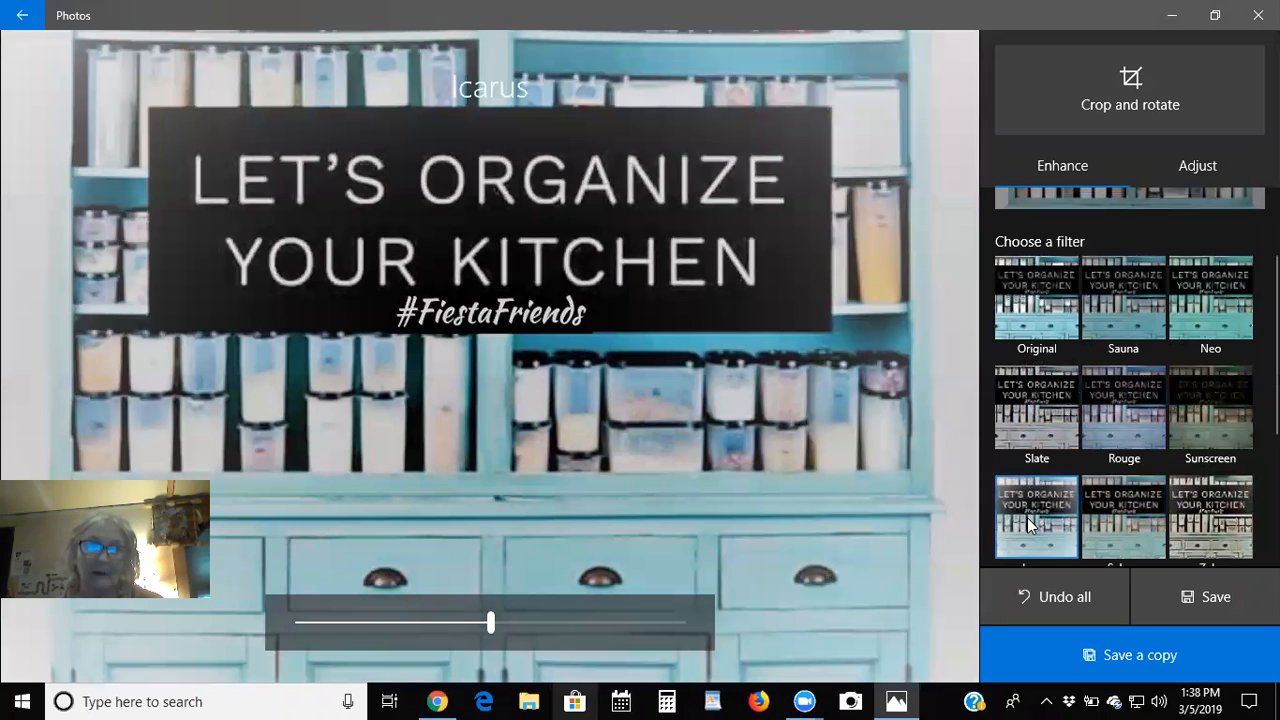
{"action": "left_click", "coordinate": [1045, 657]}
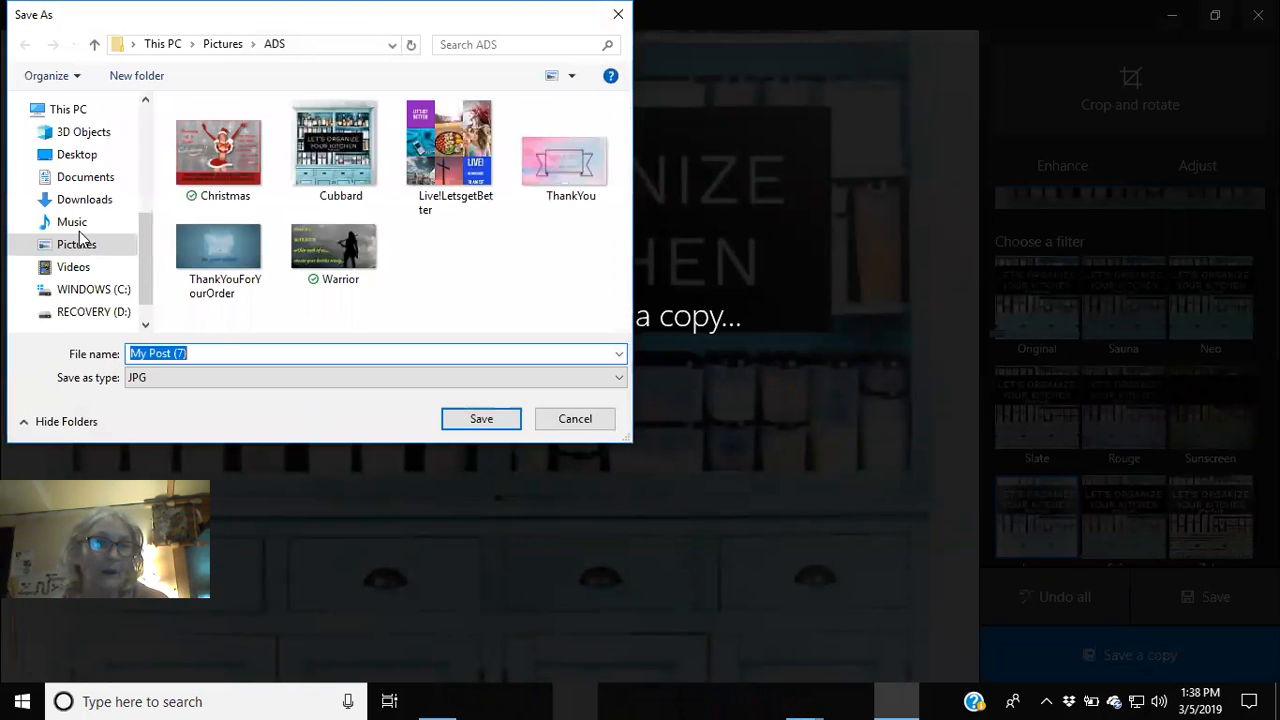
Save the filtered copy as PartyCoverPhoto.jpg in Pictures > ADS, then close Photos.
{"action": "left_click", "coordinate": [78, 244]}
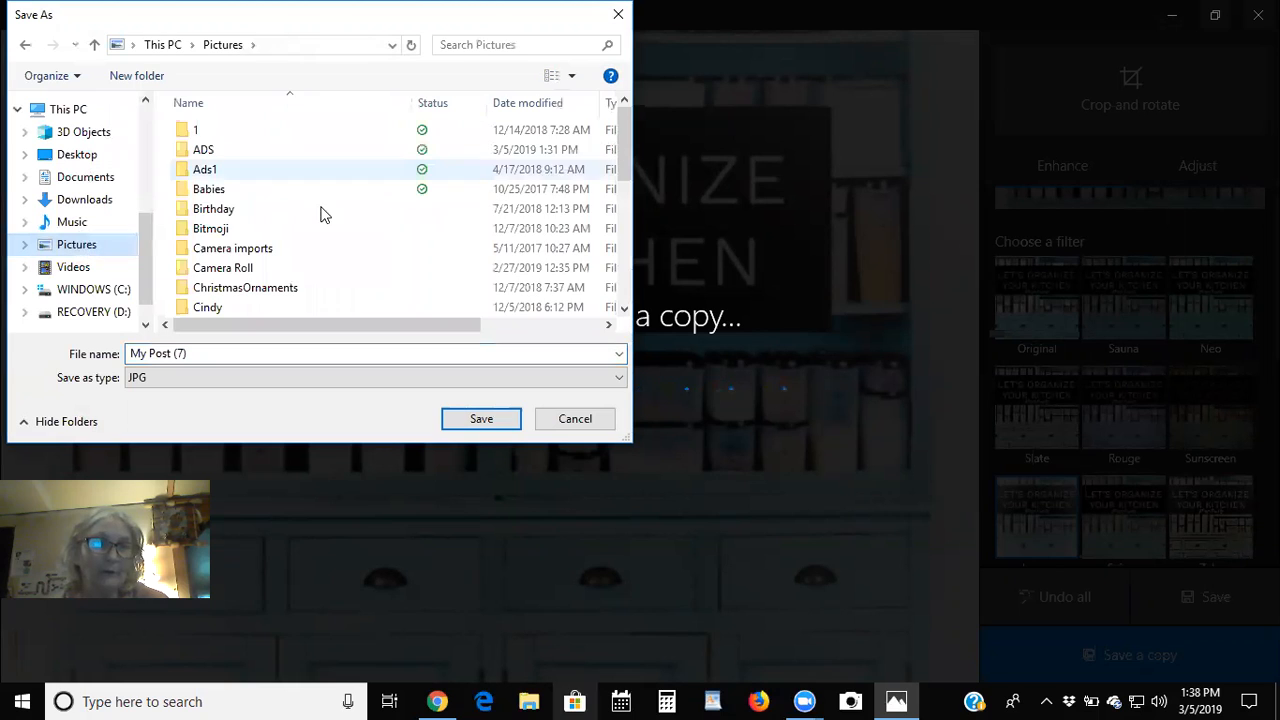
{"action": "left_click", "coordinate": [205, 150]}
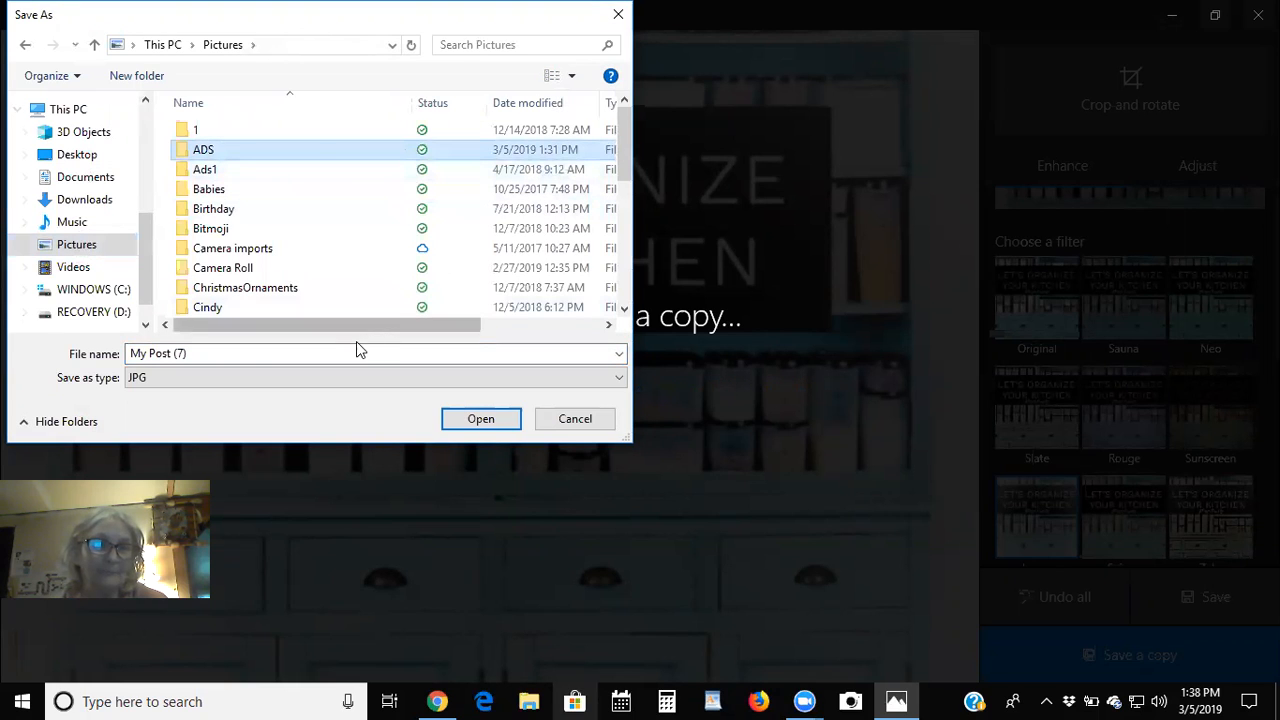
{"action": "double_click", "coordinate": [213, 152]}
{"action": "triple_click", "coordinate": [176, 354]}
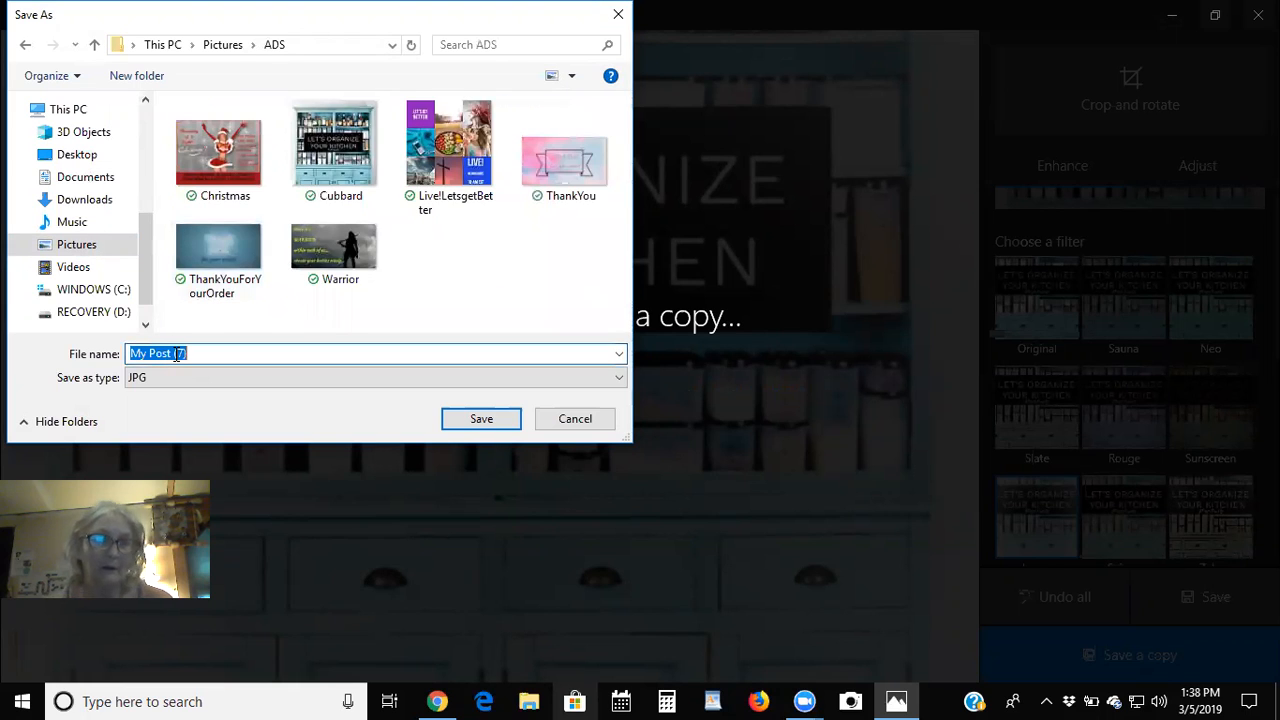
{"action": "type", "text": "PartyCoverPhoto"}
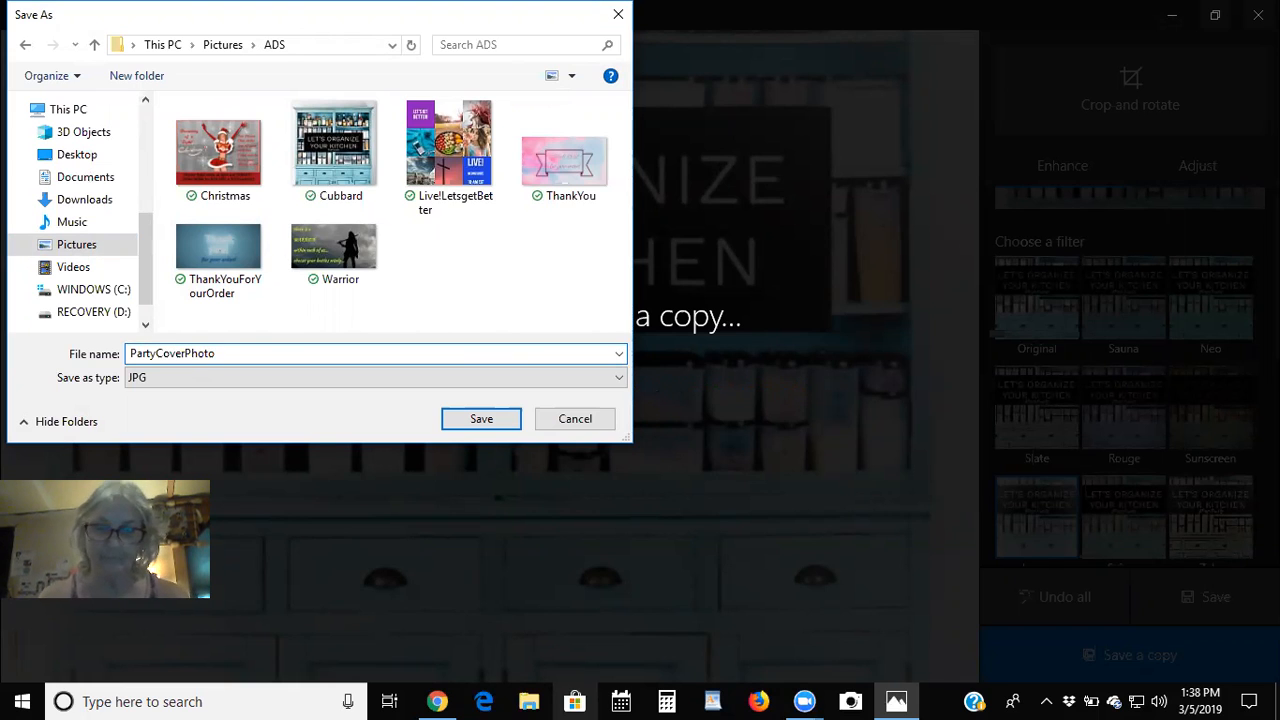
{"action": "key", "text": "Return"}
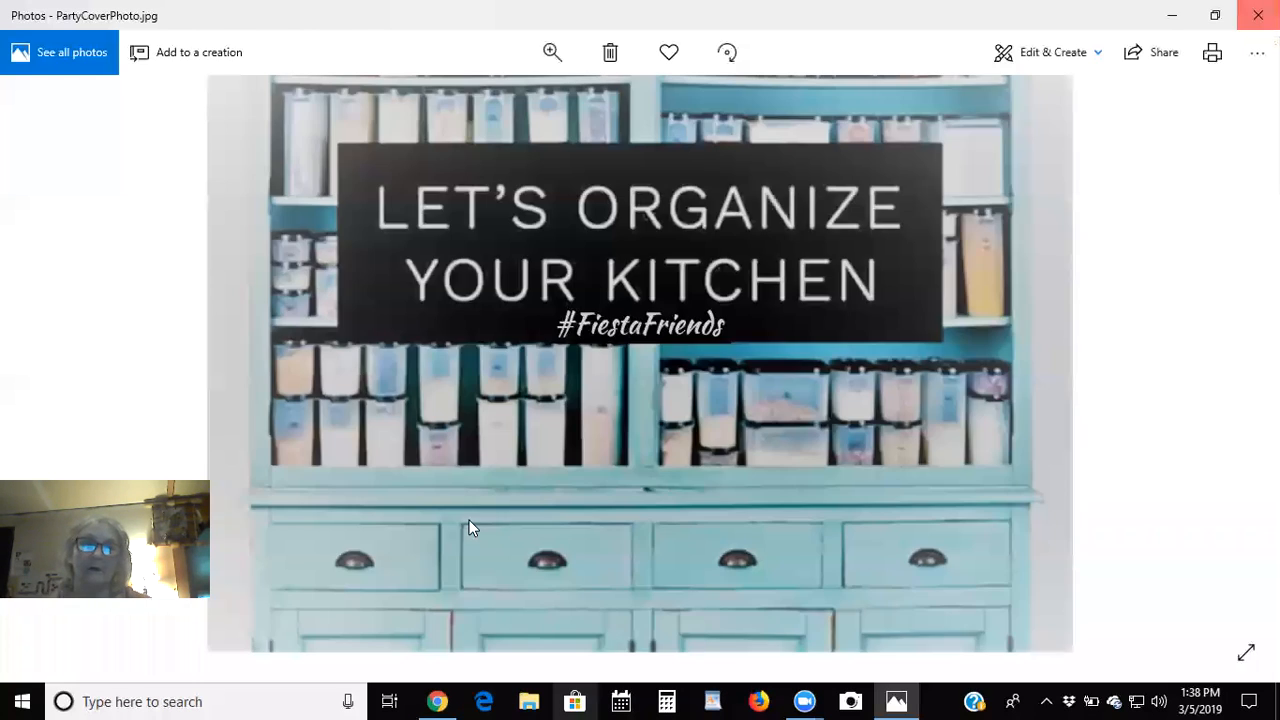
{"action": "left_click", "coordinate": [1258, 15]}
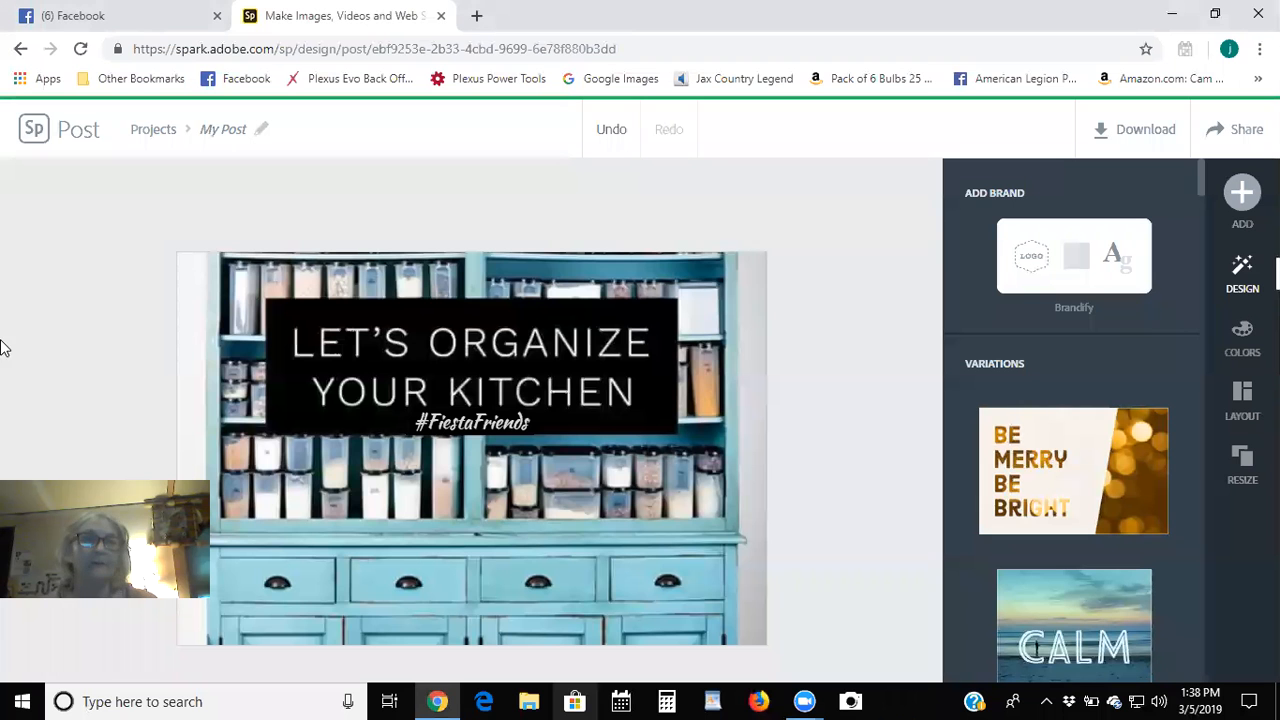
Return to the Spark projects page, start a new graphic, and scroll to the Collages templates.
{"action": "left_click", "coordinate": [25, 136]}
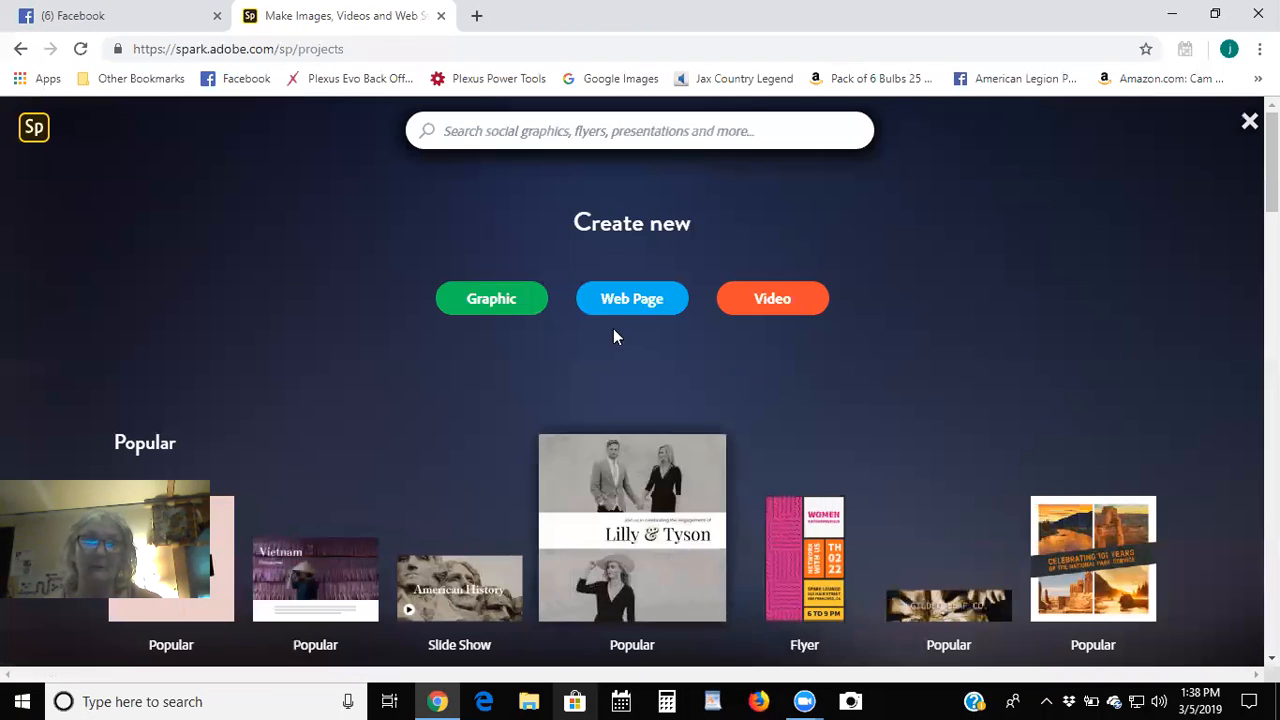
{"action": "left_click", "coordinate": [505, 296]}
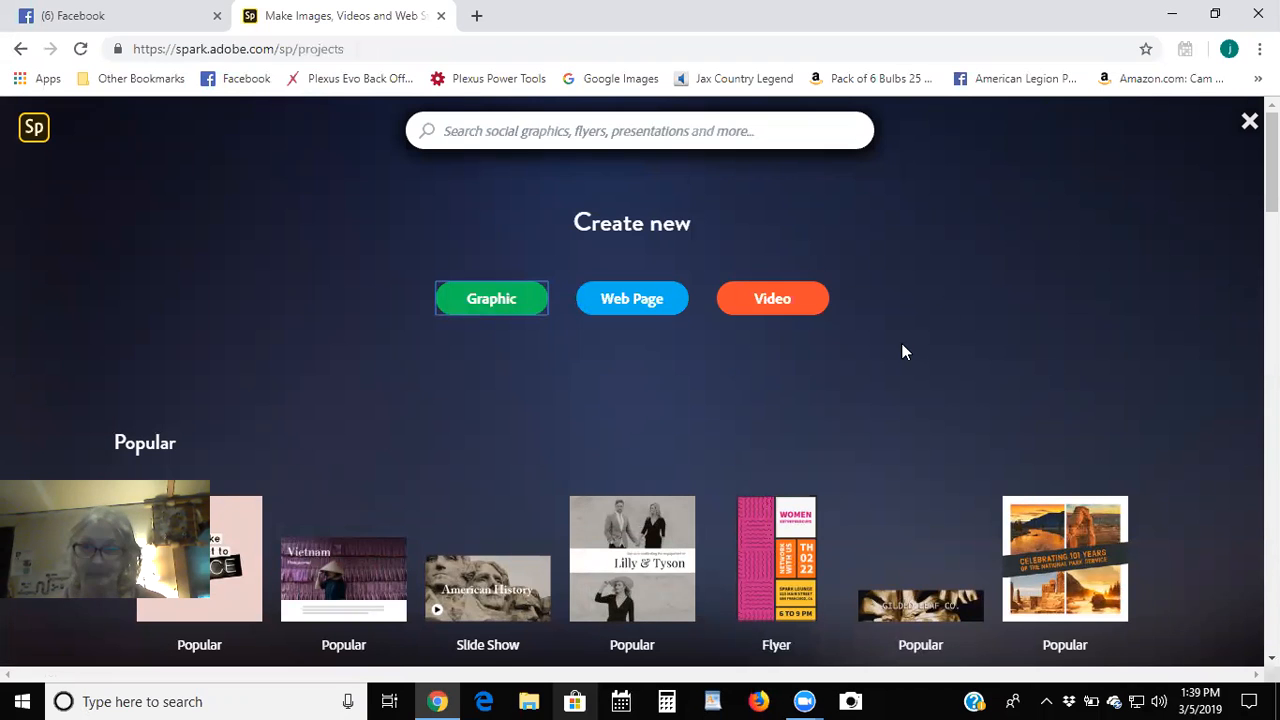
{"action": "scroll", "coordinate": [843, 408], "scroll_direction": "down", "scroll_amount": 10}
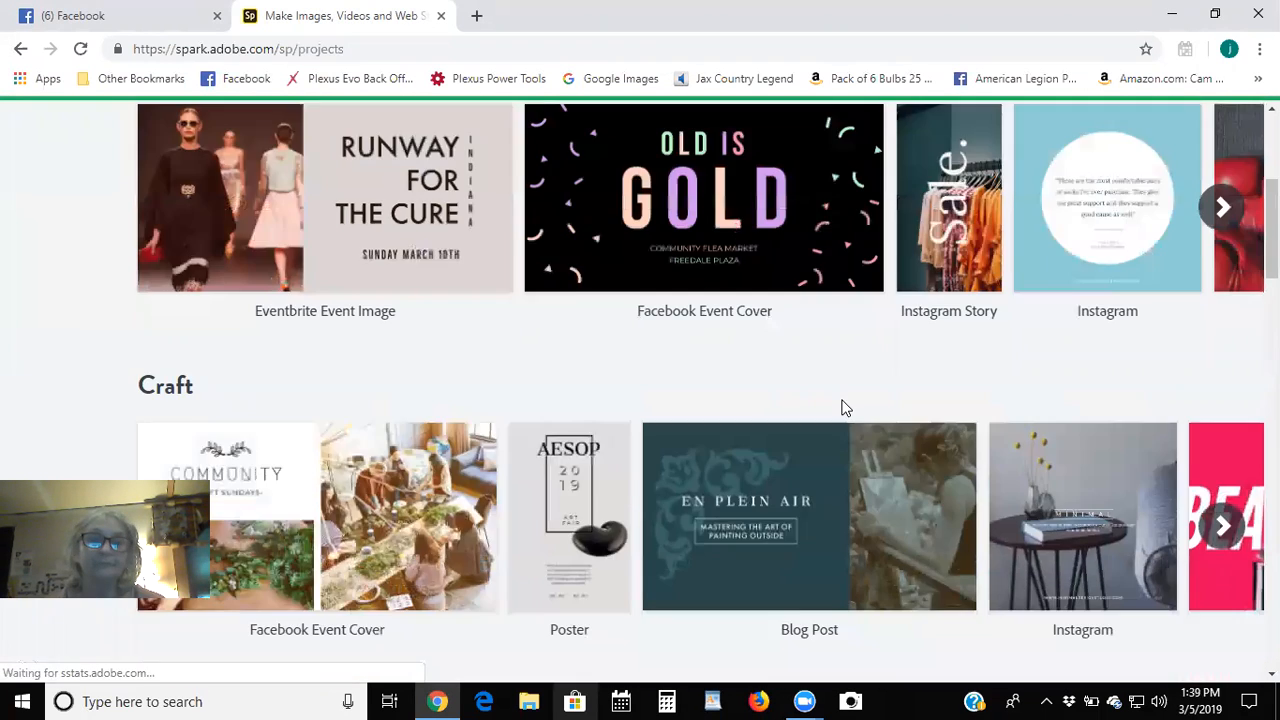
{"action": "scroll", "coordinate": [843, 408], "scroll_direction": "down", "scroll_amount": 8}
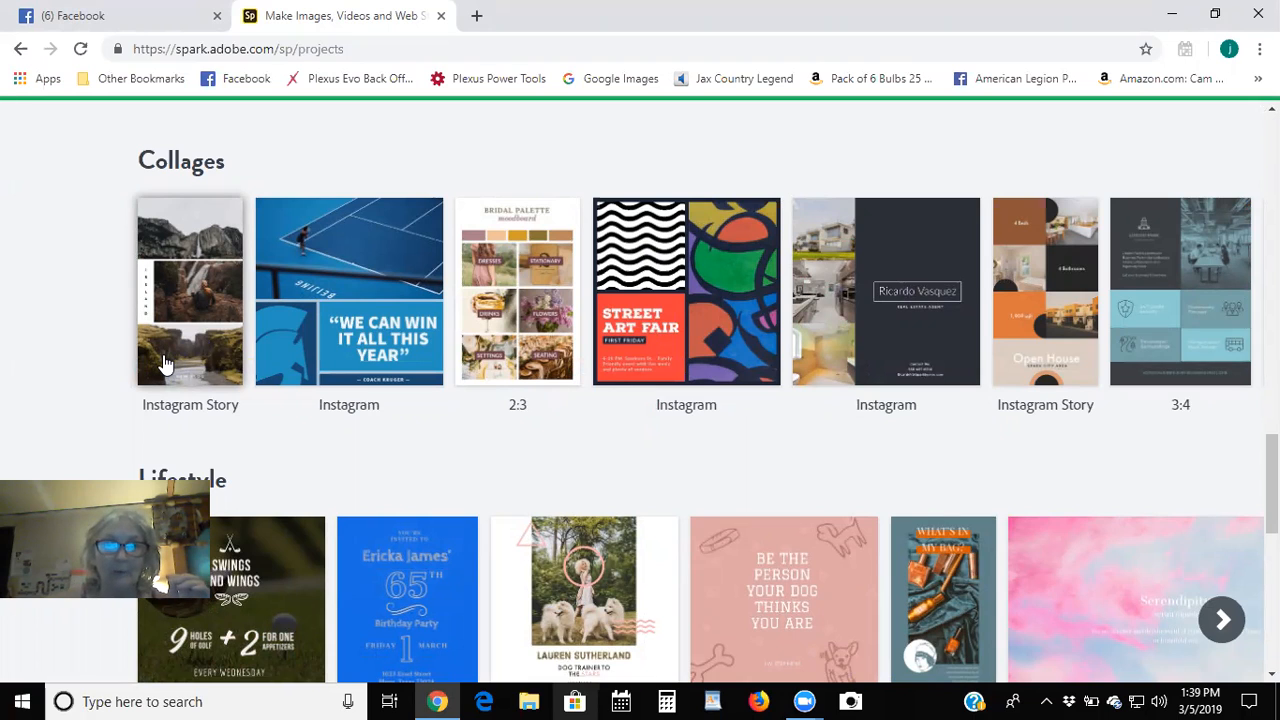
Open the Instagram Story collage template and switch it to the three-row stacked layout.
{"action": "left_click", "coordinate": [191, 262]}
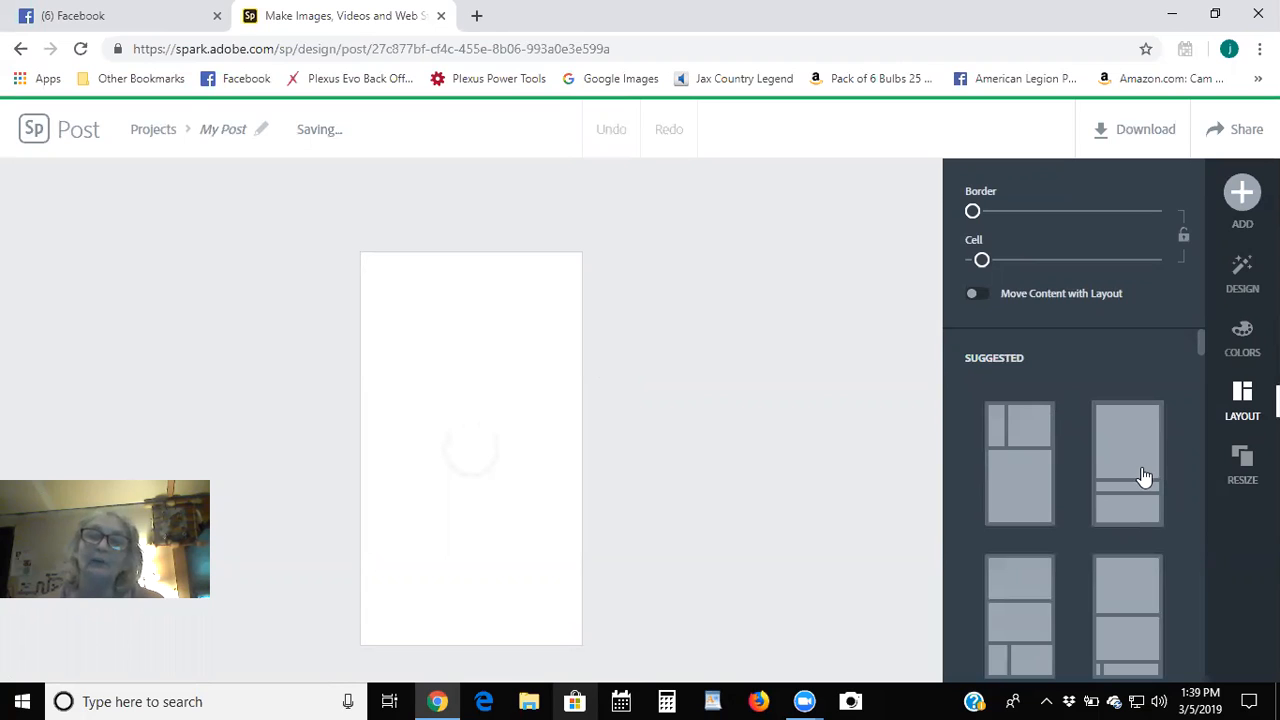
{"action": "scroll", "coordinate": [1135, 487], "scroll_direction": "down", "scroll_amount": 5}
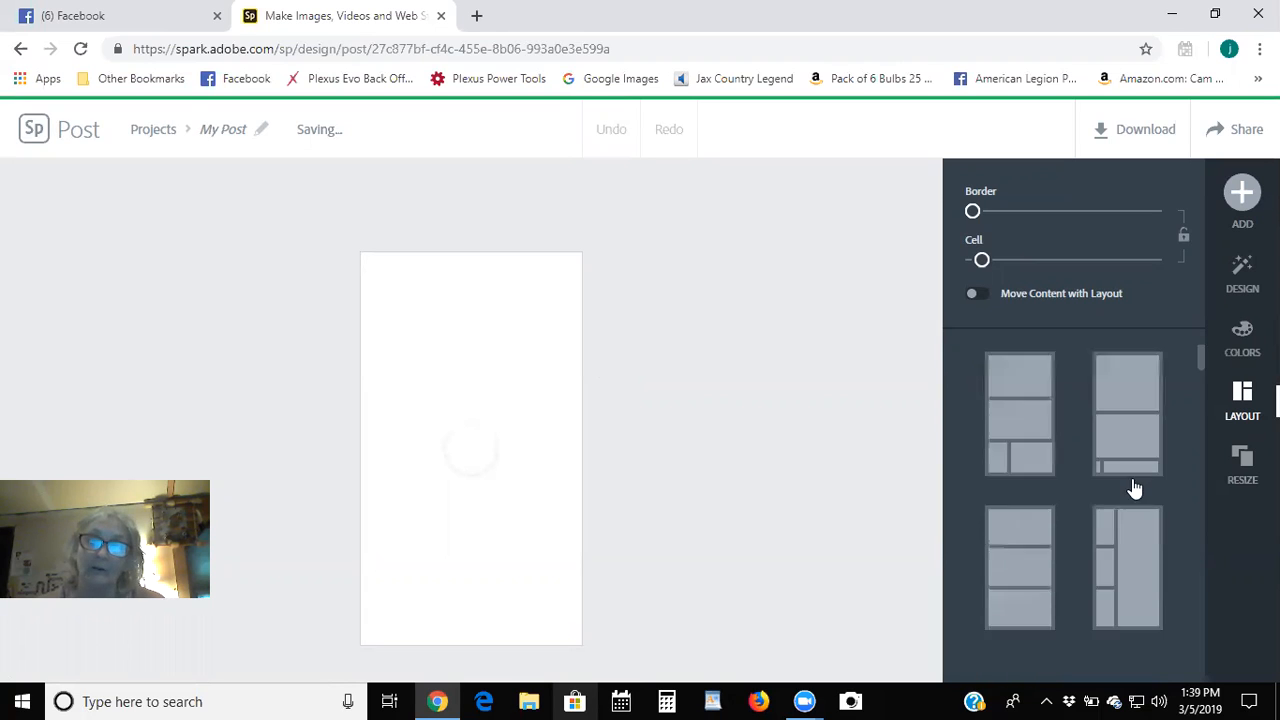
{"action": "scroll", "coordinate": [1135, 487], "scroll_direction": "down", "scroll_amount": 2}
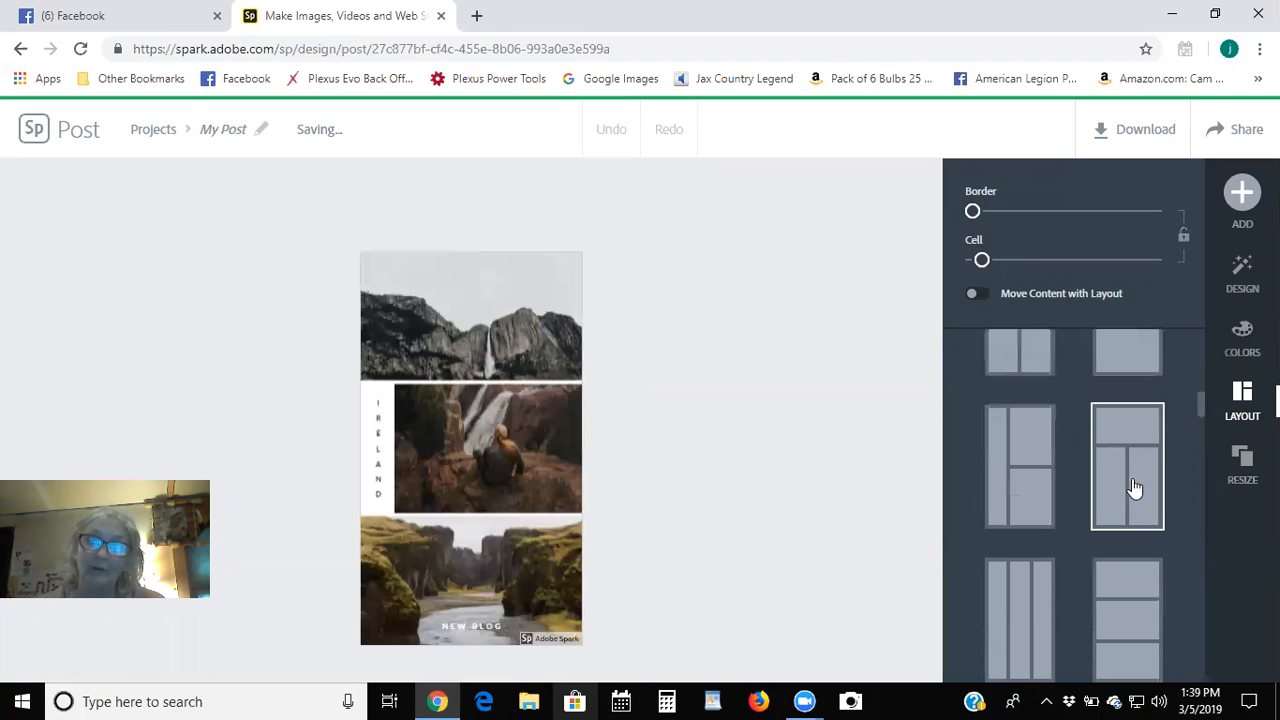
{"action": "scroll", "coordinate": [1135, 487], "scroll_direction": "down", "scroll_amount": 2}
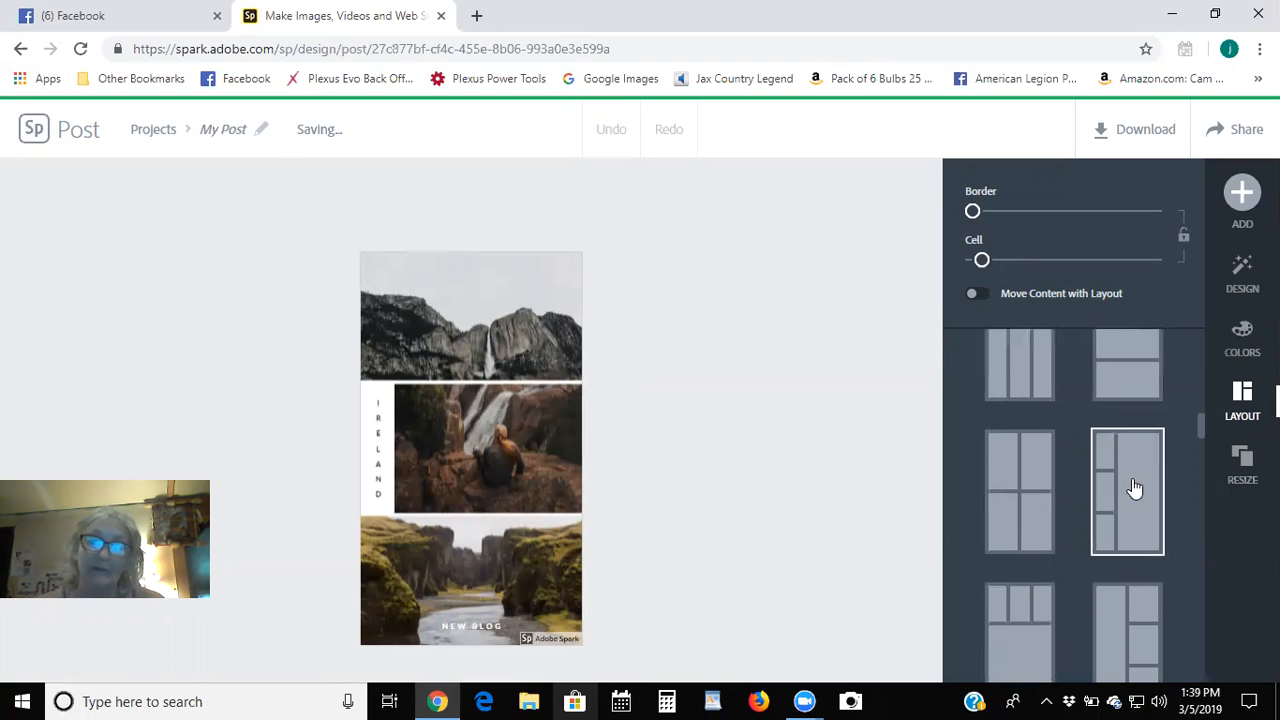
{"action": "scroll", "coordinate": [1135, 487], "scroll_direction": "down", "scroll_amount": 1}
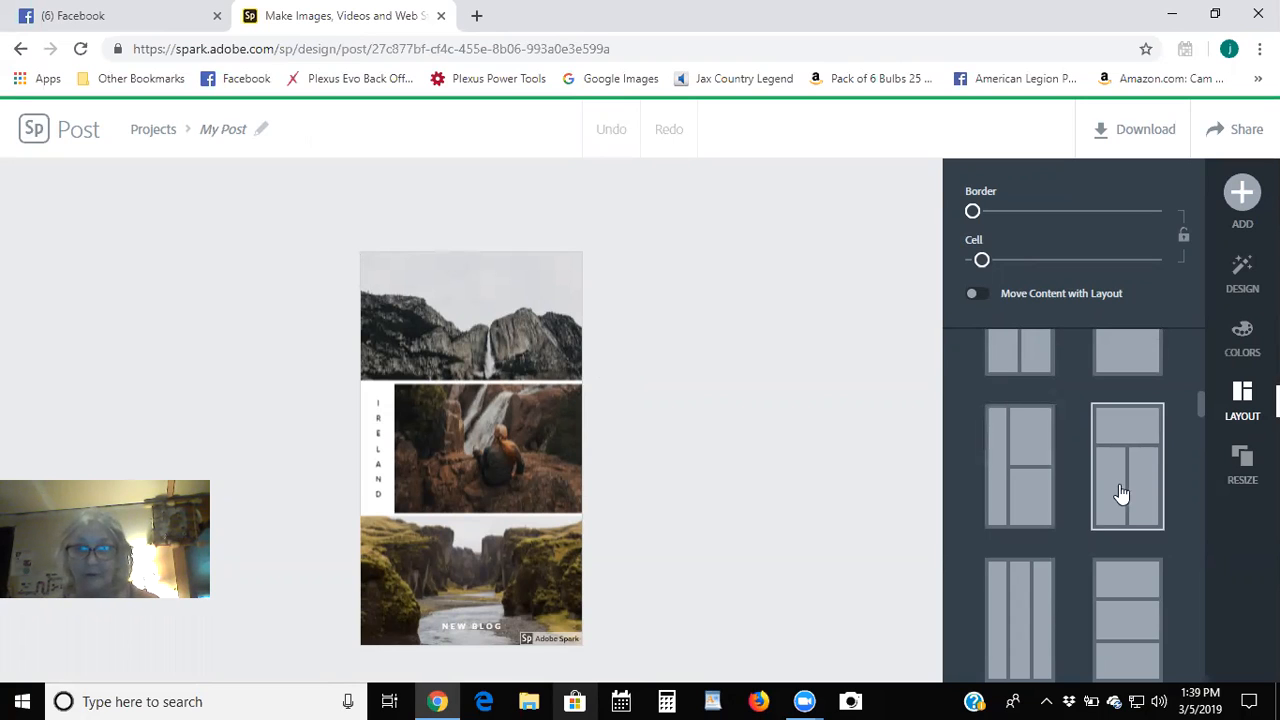
{"action": "scroll", "coordinate": [1121, 492], "scroll_direction": "down", "scroll_amount": 1}
{"action": "scroll", "coordinate": [1121, 492], "scroll_direction": "down", "scroll_amount": 2}
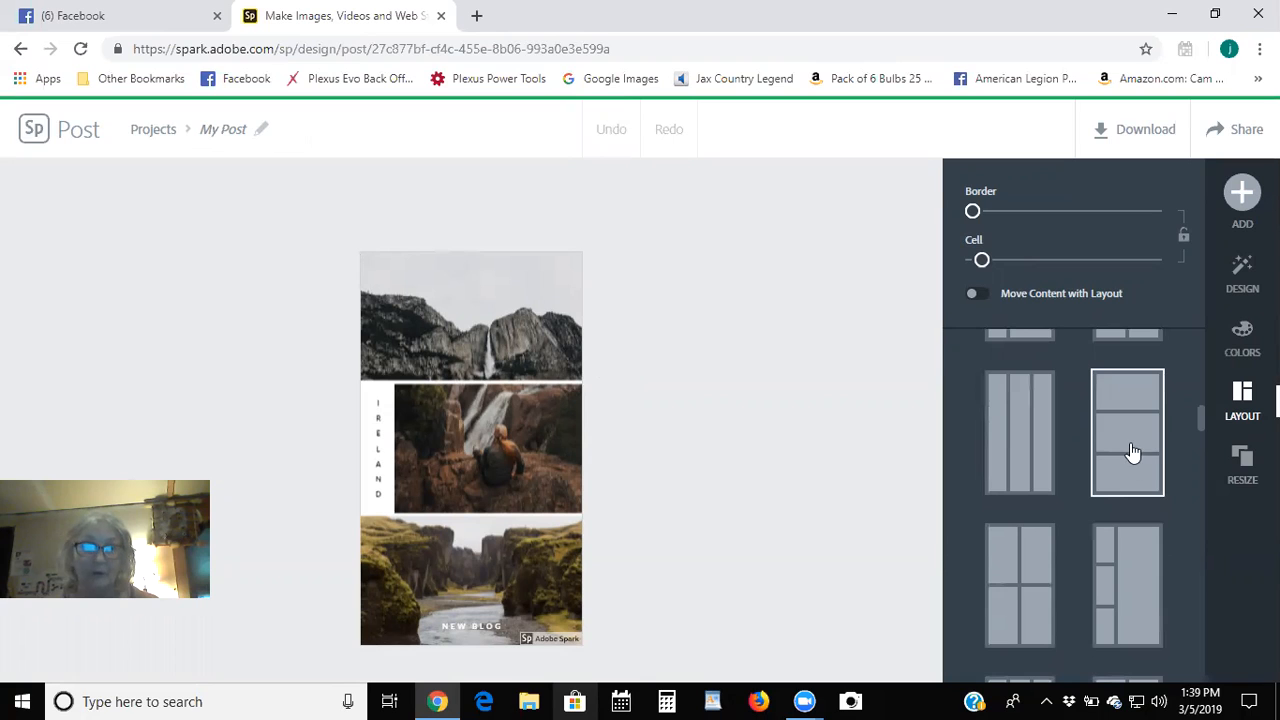
{"action": "left_click", "coordinate": [1131, 452]}
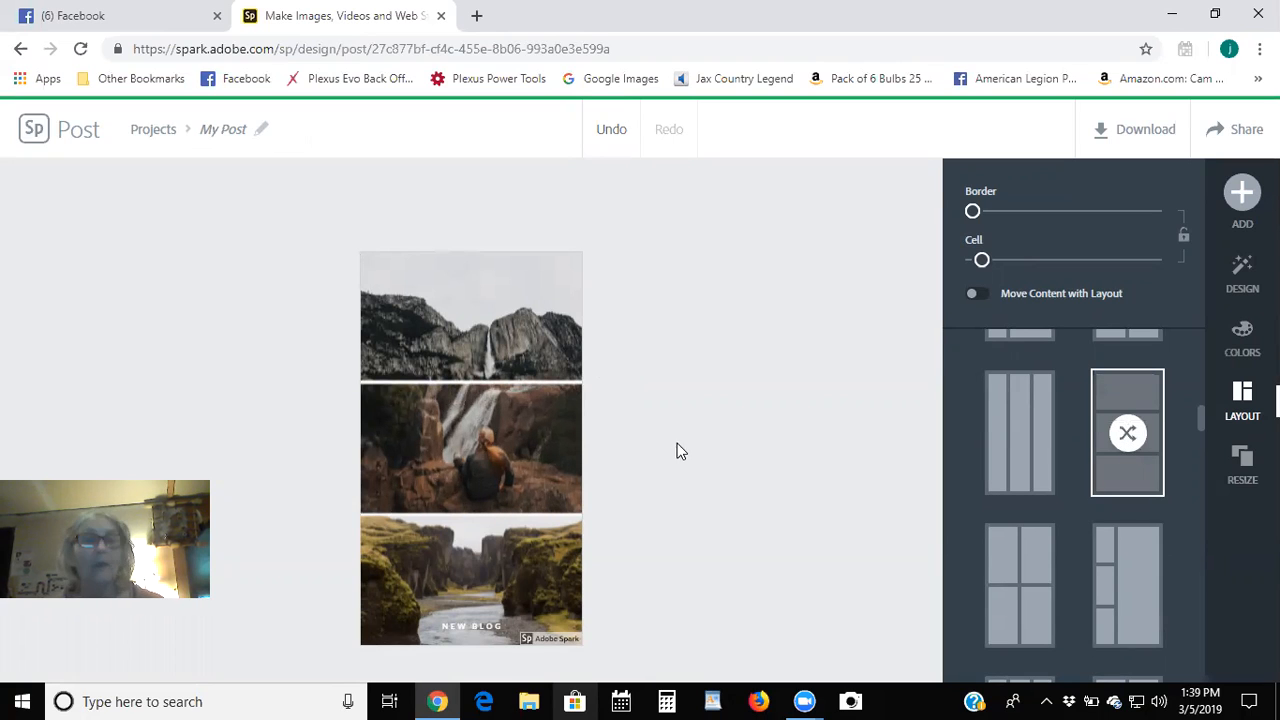
Start replacing the top waterfall photo and search free photos for 'tupperware'.
{"action": "left_click", "coordinate": [491, 312]}
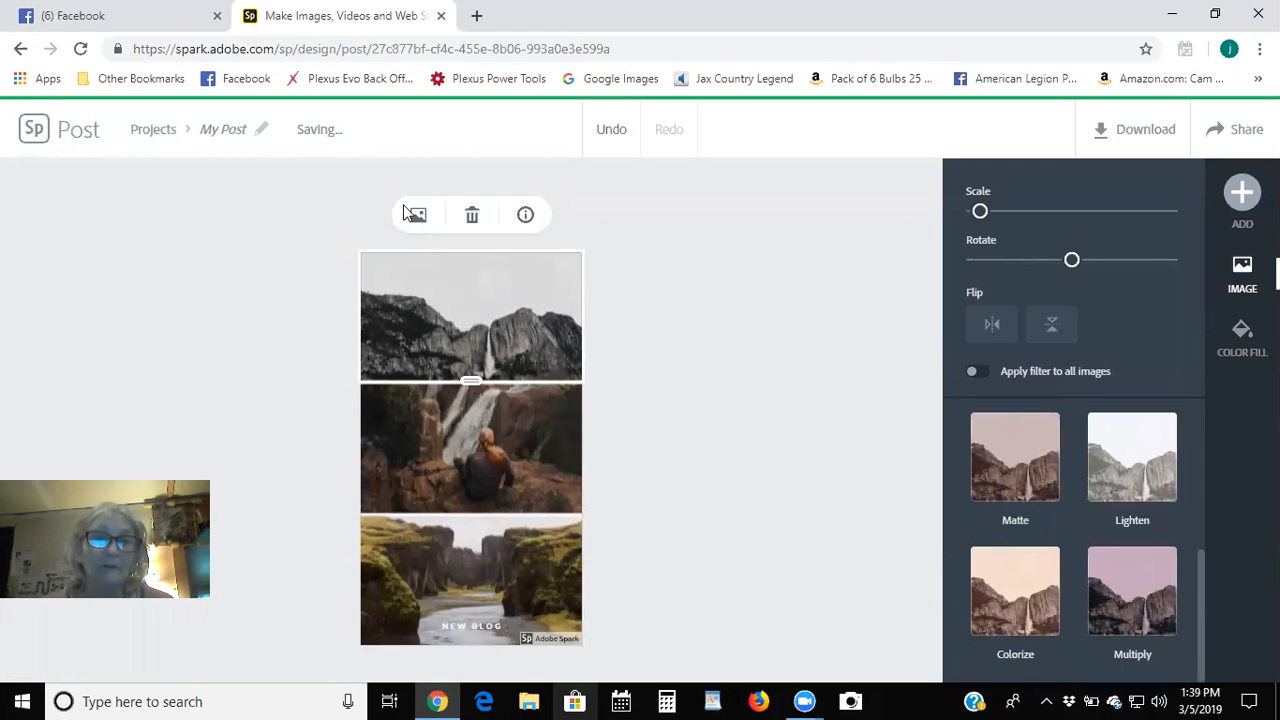
{"action": "left_click", "coordinate": [418, 215]}
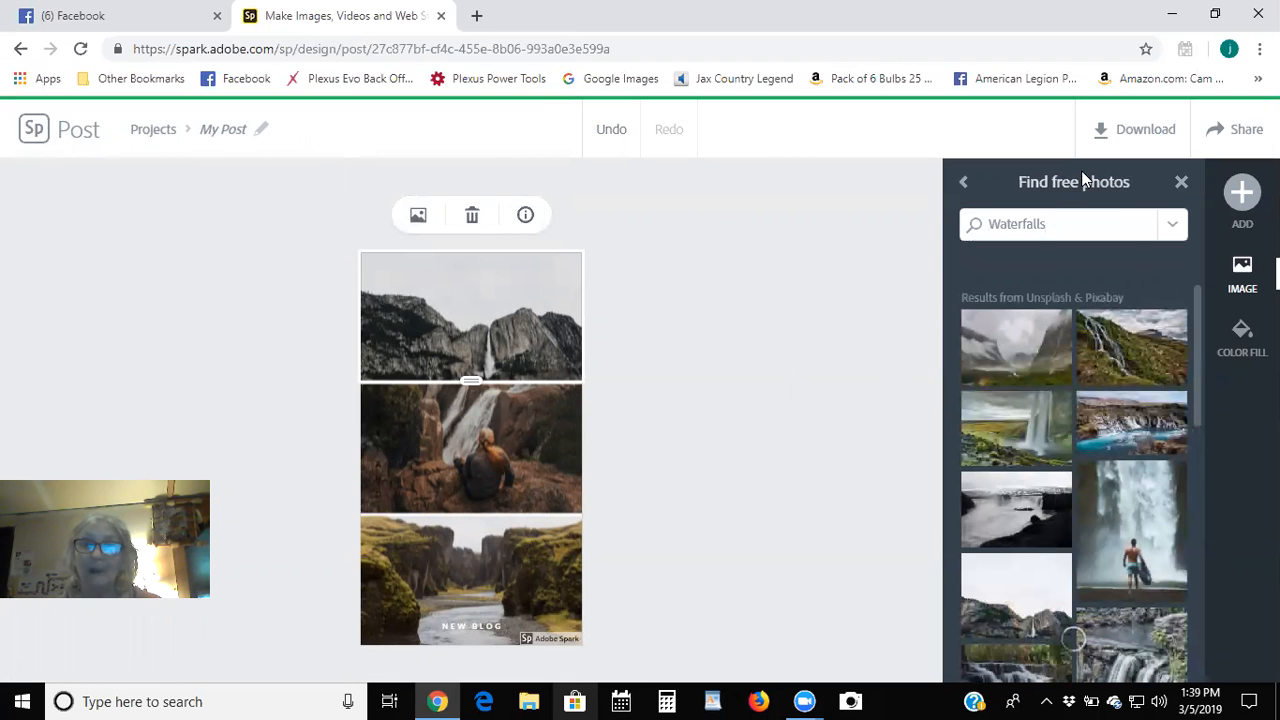
{"action": "left_click", "coordinate": [1066, 218]}
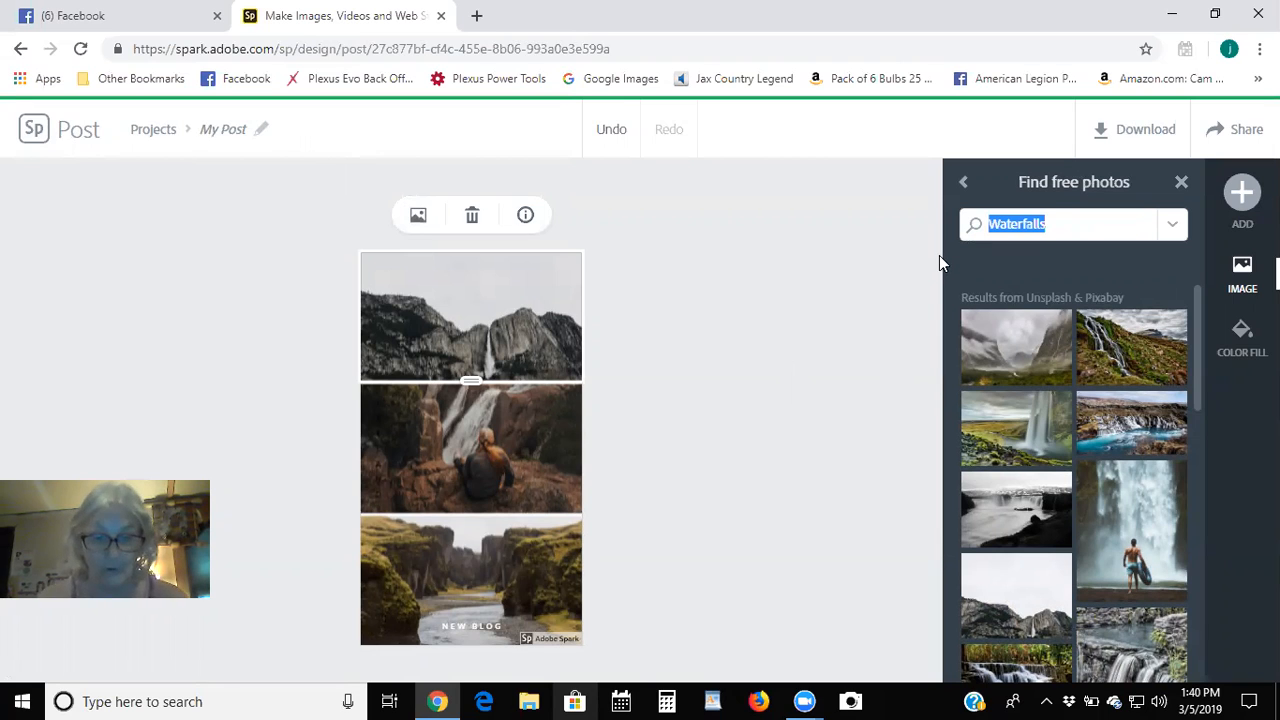
{"action": "type", "text": "tupperware"}
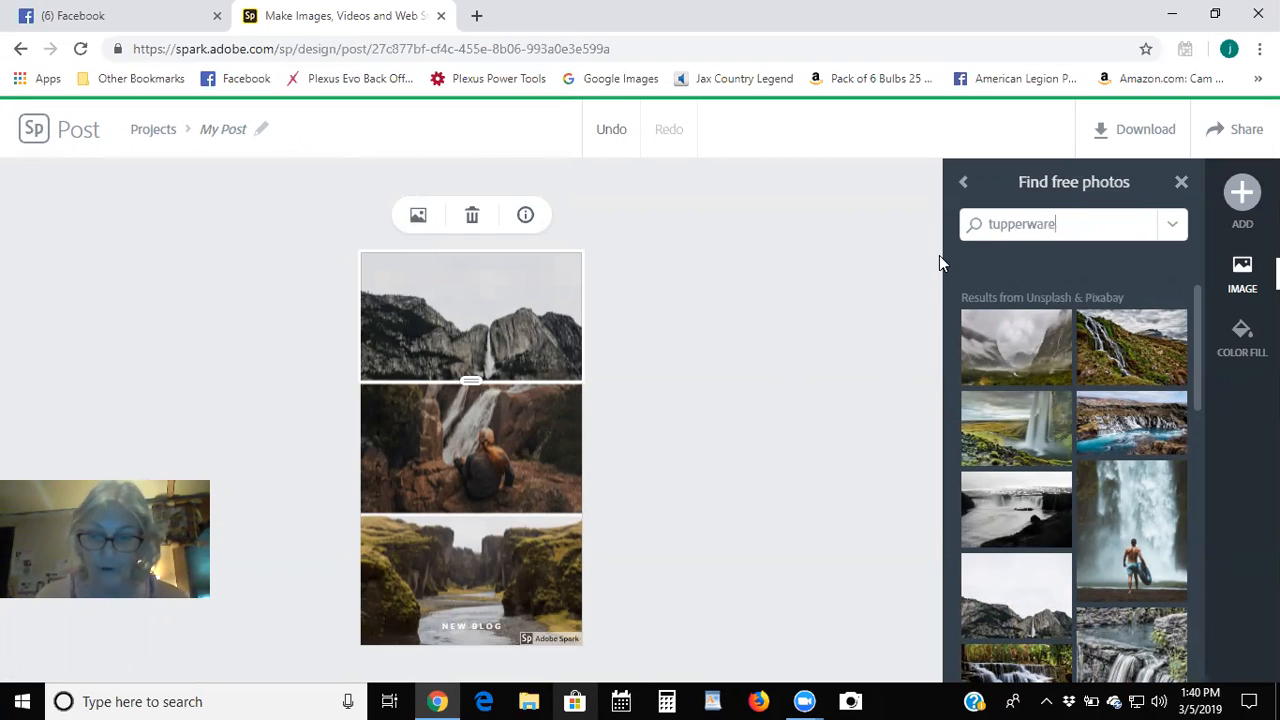
{"action": "key", "text": "Return"}
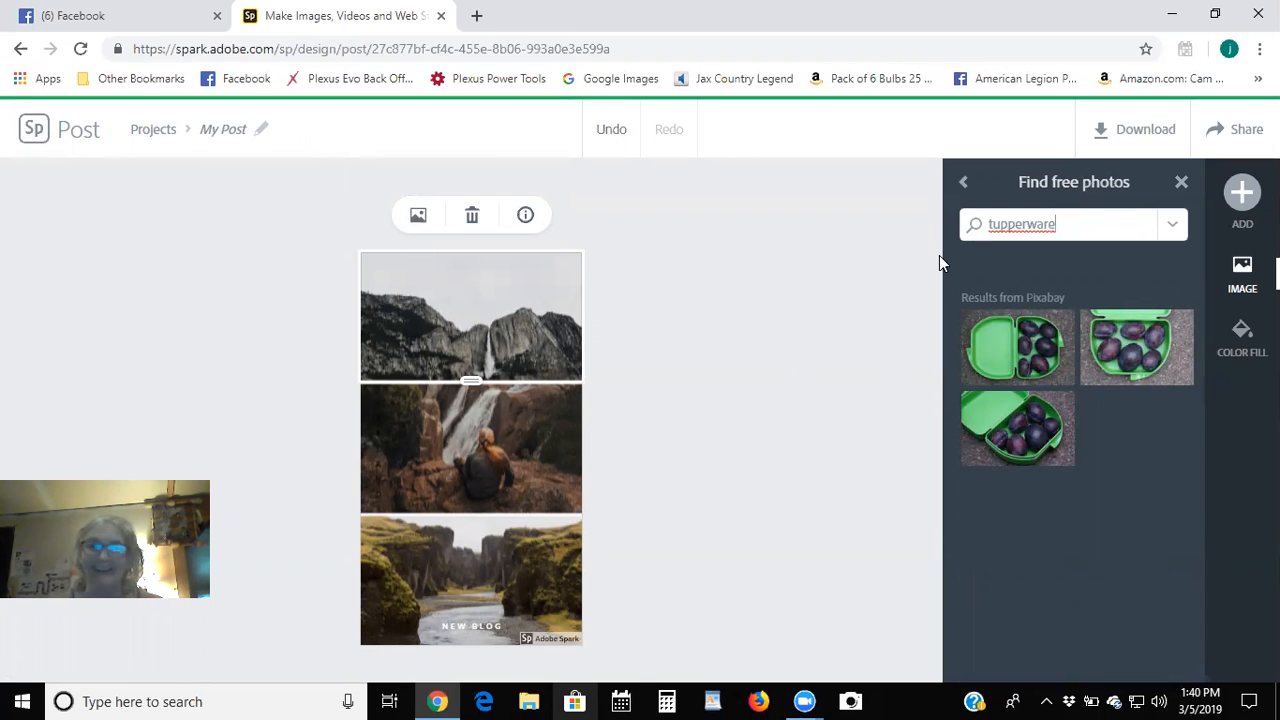
Search free photos for 'cooking', then 'kitchen', and browse the kitchen results.
{"action": "key", "text": "BackSpace"}
{"action": "key", "text": "BackSpace"}
{"action": "key", "text": "BackSpace"}
{"action": "key", "text": "BackSpace"}
{"action": "key", "text": "BackSpace"}
{"action": "key", "text": "BackSpace"}
{"action": "key", "text": "BackSpace"}
{"action": "key", "text": "BackSpace"}
{"action": "key", "text": "BackSpace"}
{"action": "key", "text": "BackSpace"}
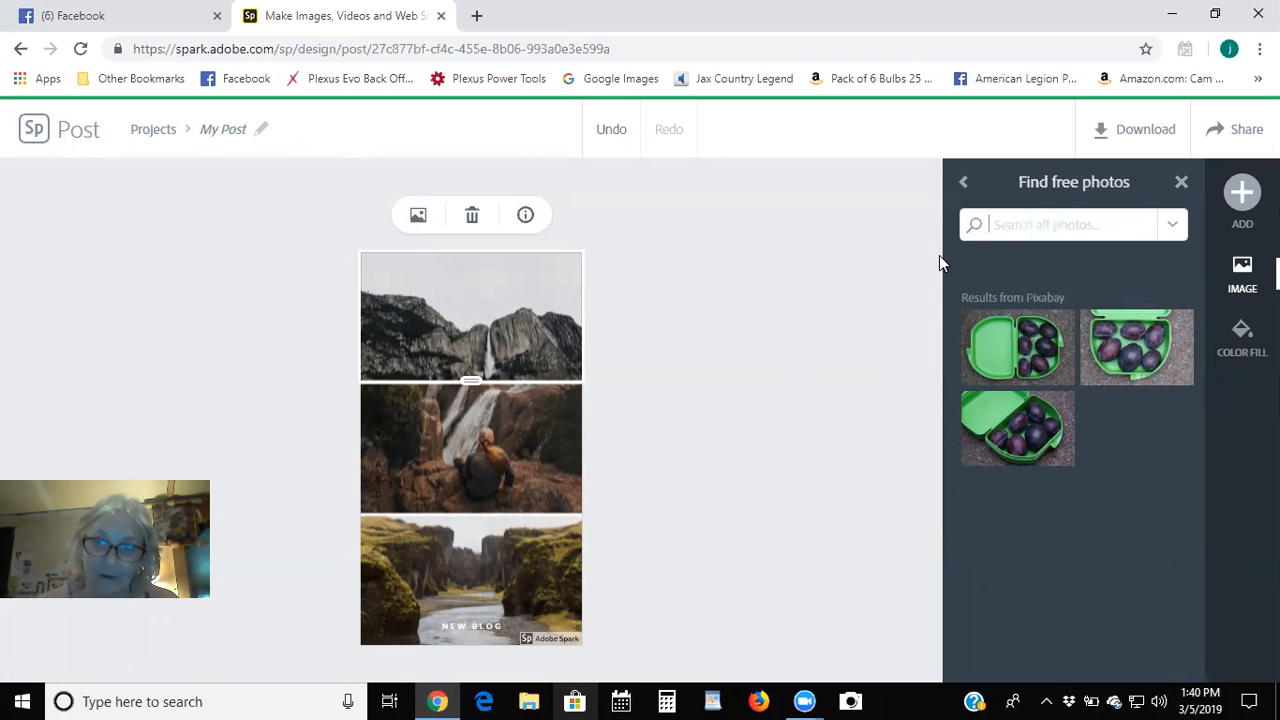
{"action": "type", "text": "cooking"}
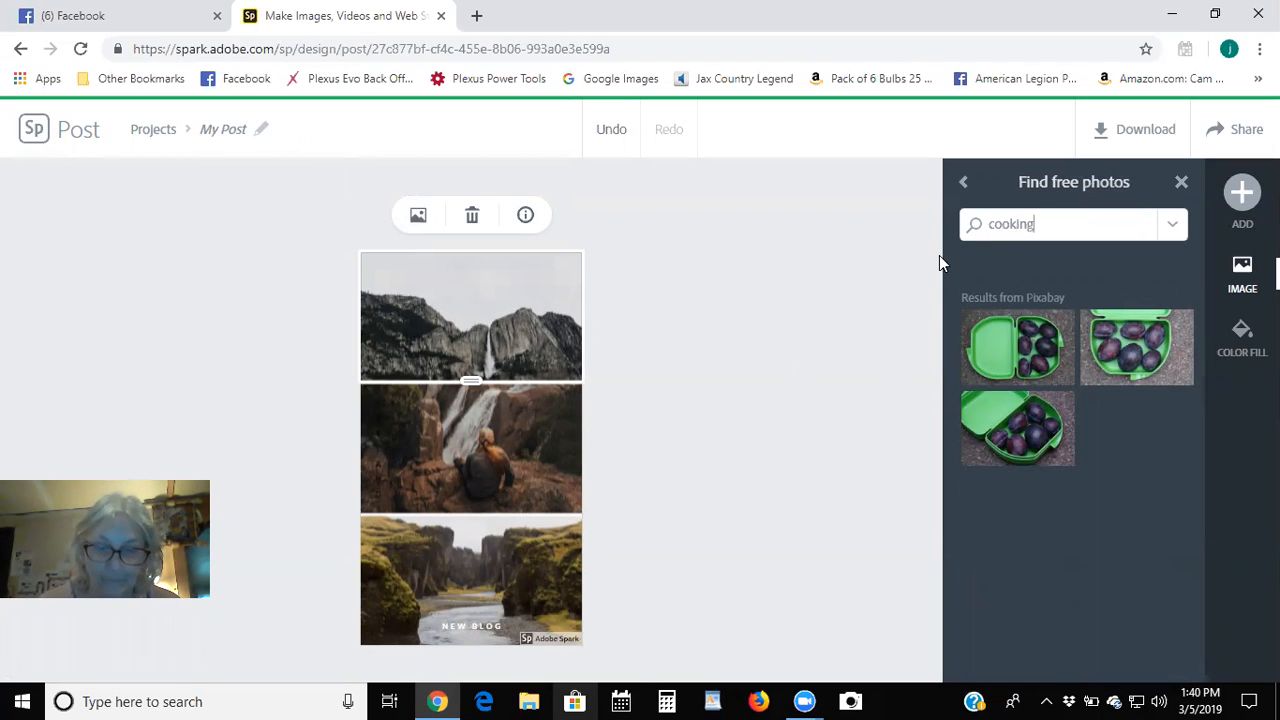
{"action": "key", "text": "Return"}
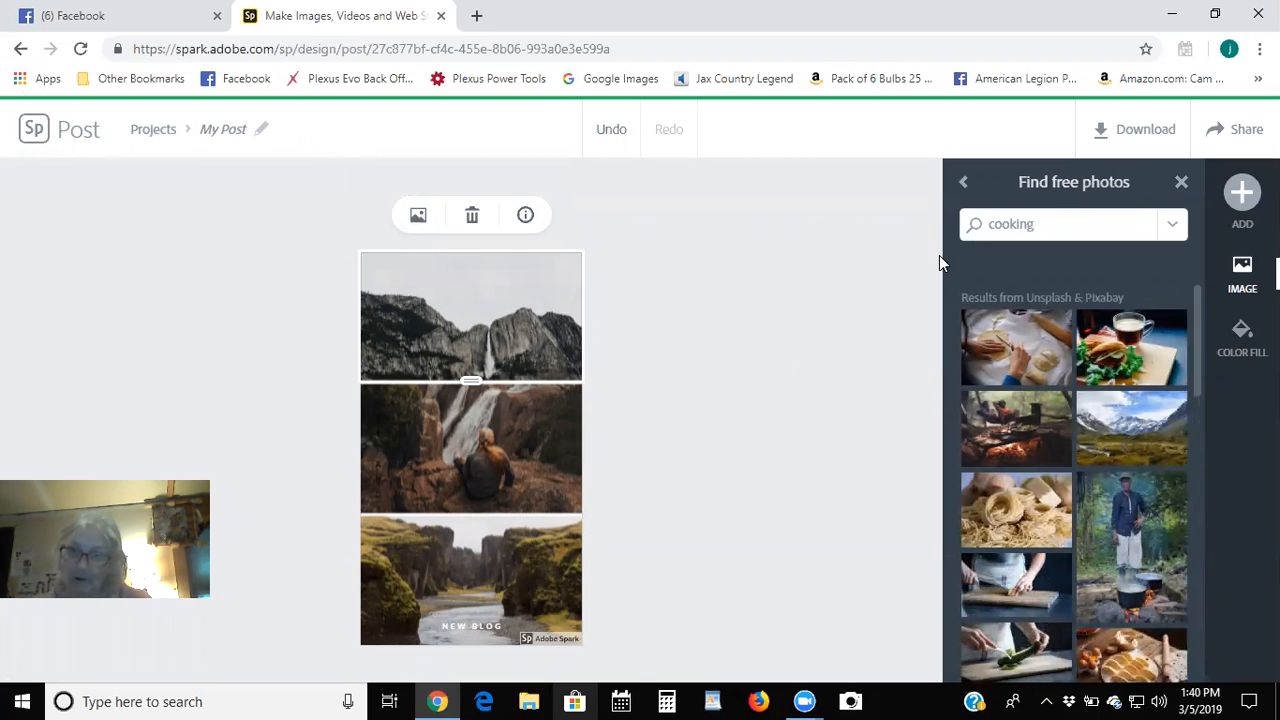
{"action": "key", "text": "BackSpace"}
{"action": "key", "text": "BackSpace"}
{"action": "key", "text": "BackSpace"}
{"action": "key", "text": "BackSpace"}
{"action": "key", "text": "BackSpace"}
{"action": "key", "text": "BackSpace"}
{"action": "key", "text": "BackSpace"}
{"action": "type", "text": "ki"}
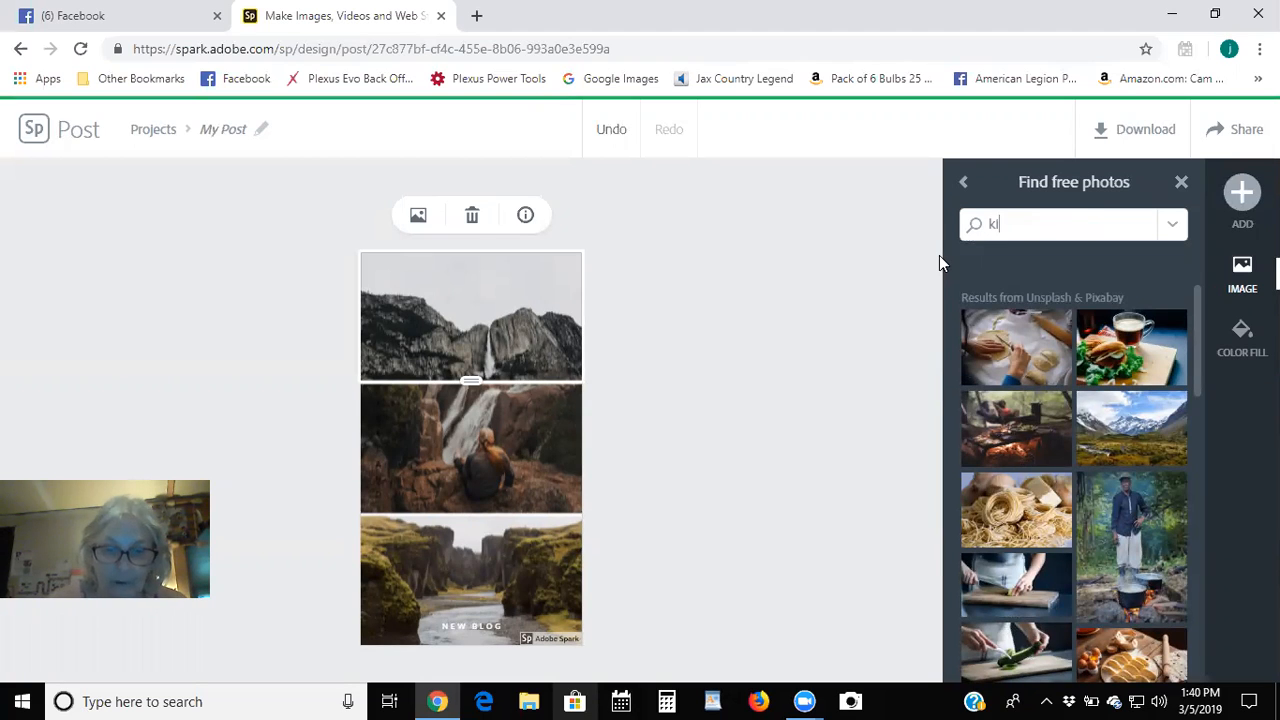
{"action": "type", "text": "tchen"}
{"action": "key", "text": "Return"}
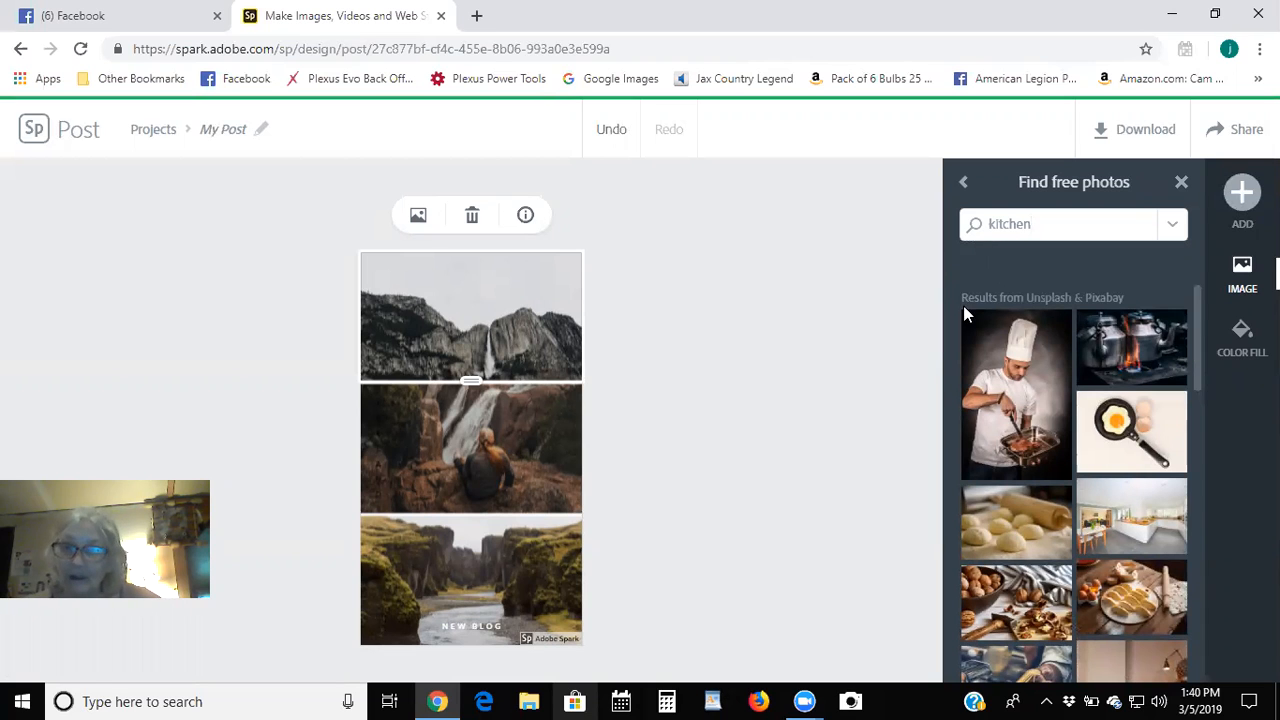
{"action": "scroll", "coordinate": [1100, 403], "scroll_direction": "down", "scroll_amount": 3}
{"action": "scroll", "coordinate": [1100, 403], "scroll_direction": "down", "scroll_amount": 5}
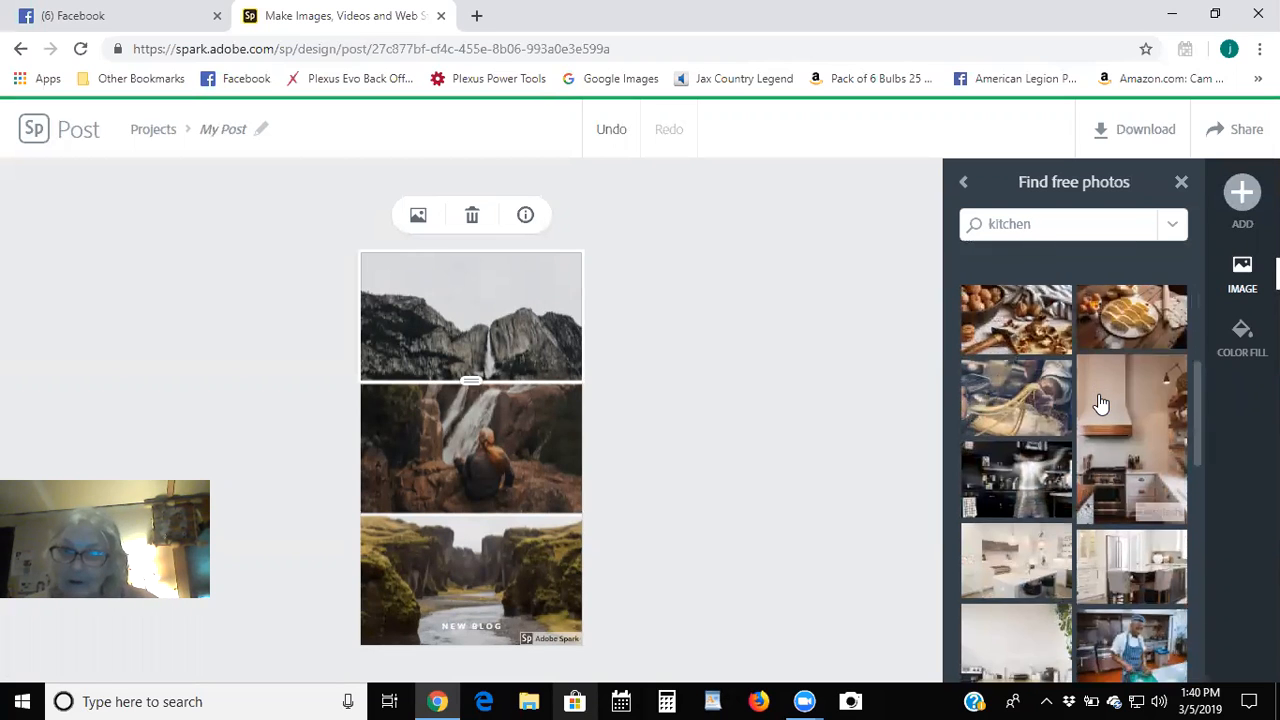
{"action": "scroll", "coordinate": [1100, 403], "scroll_direction": "down", "scroll_amount": 1}
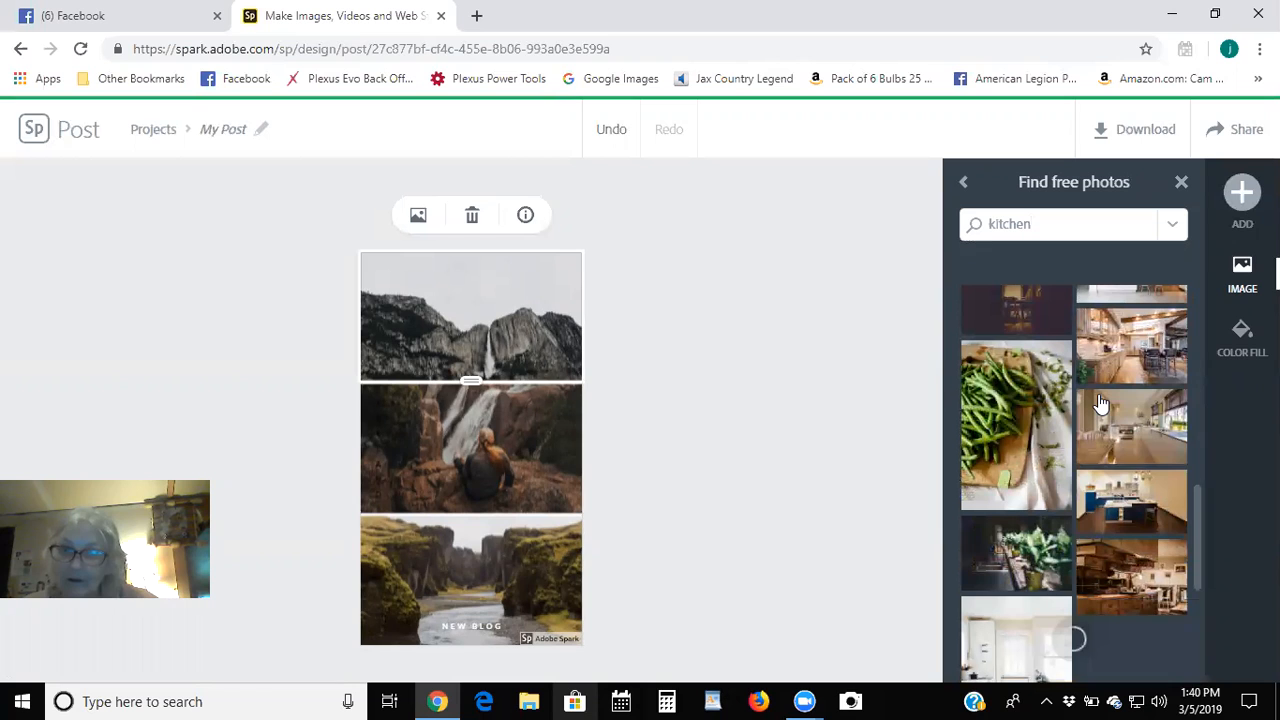
{"action": "scroll", "coordinate": [1100, 403], "scroll_direction": "down", "scroll_amount": 5}
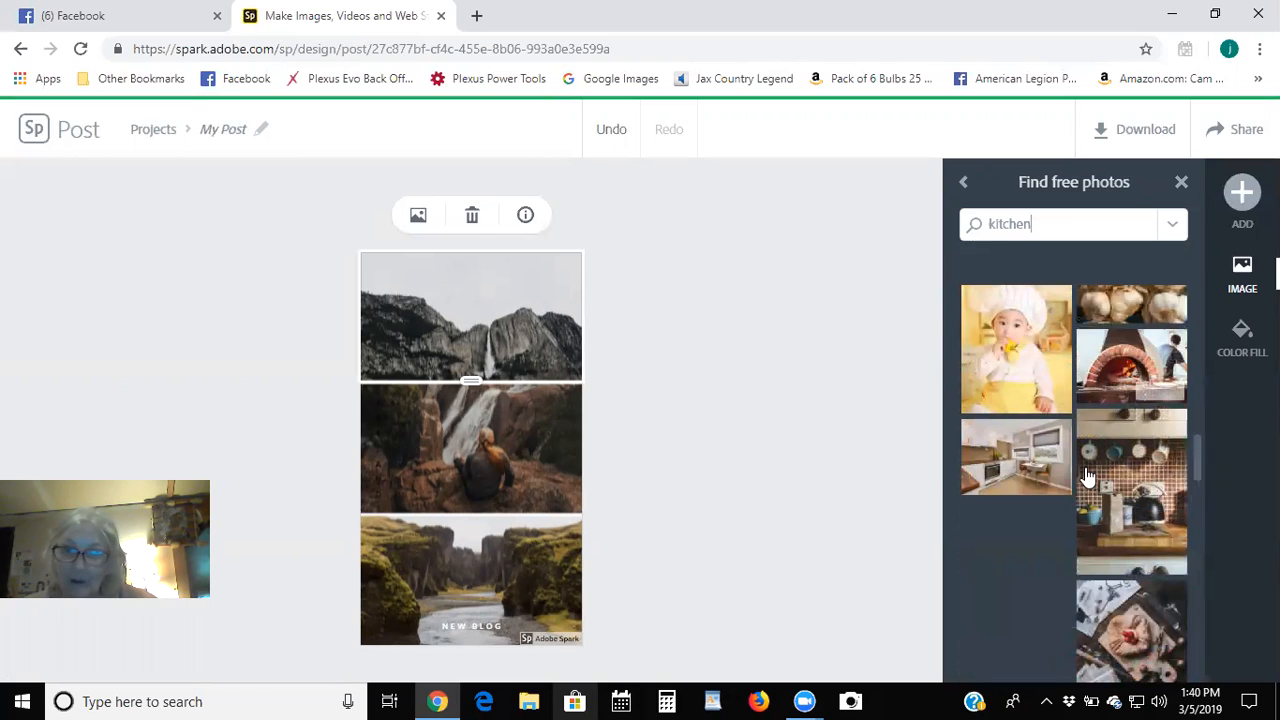
{"action": "scroll", "coordinate": [1080, 497], "scroll_direction": "up", "scroll_amount": 6}
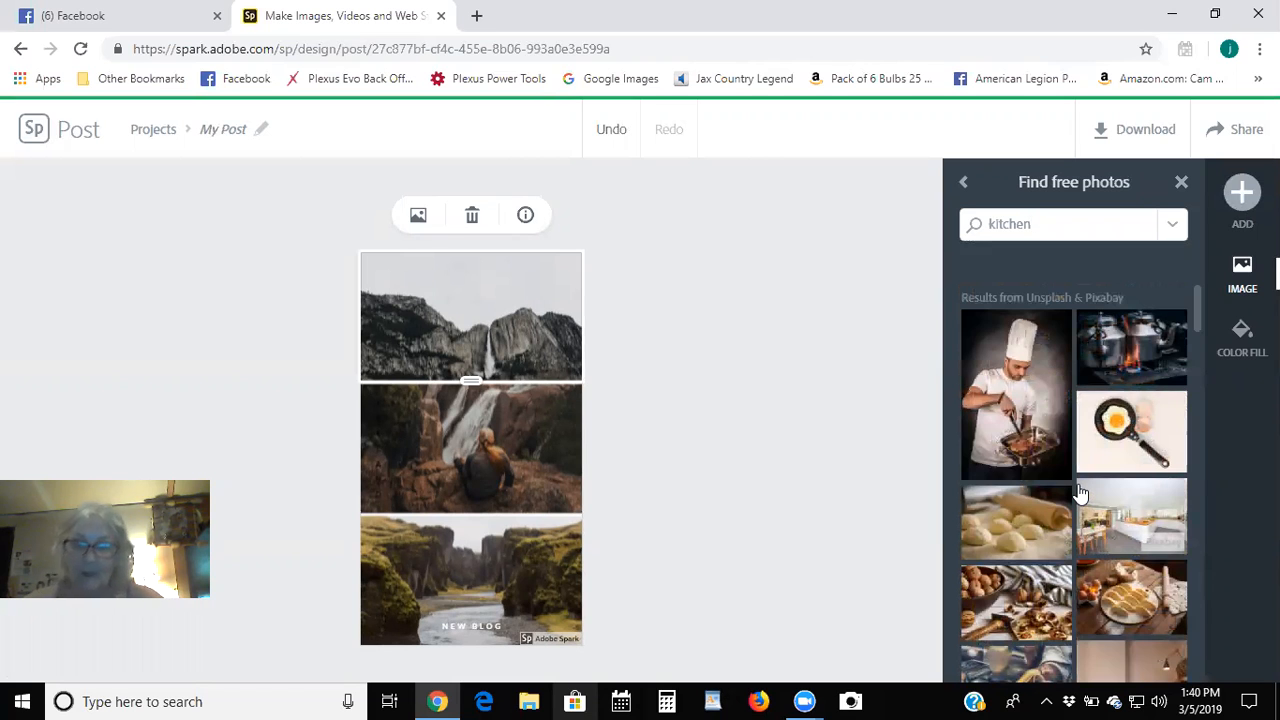
{"action": "key", "text": "BackSpace"}
{"action": "key", "text": "BackSpace"}
{"action": "key", "text": "BackSpace"}
{"action": "key", "text": "BackSpace"}
{"action": "key", "text": "BackSpace"}
{"action": "key", "text": "BackSpace"}
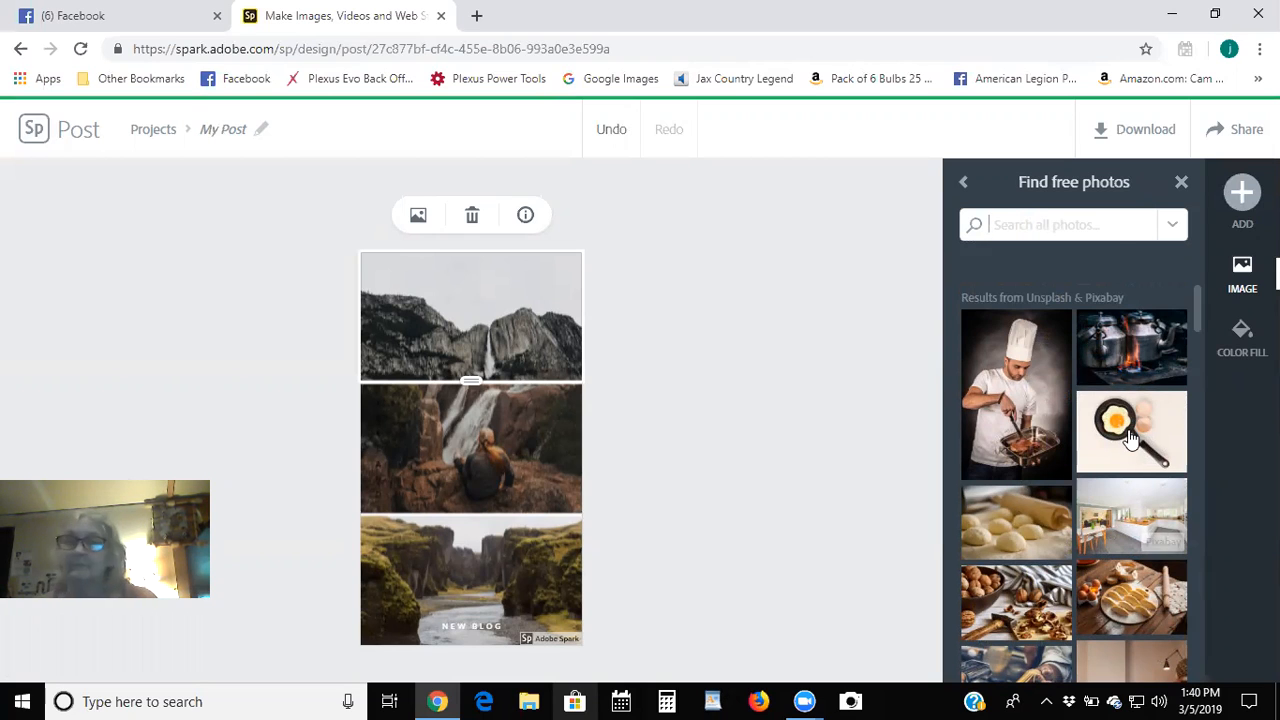
Choose Upload photo and browse the Pictures > Bitmoji folder for images.
{"action": "left_click", "coordinate": [963, 181]}
{"action": "left_click", "coordinate": [1068, 258]}
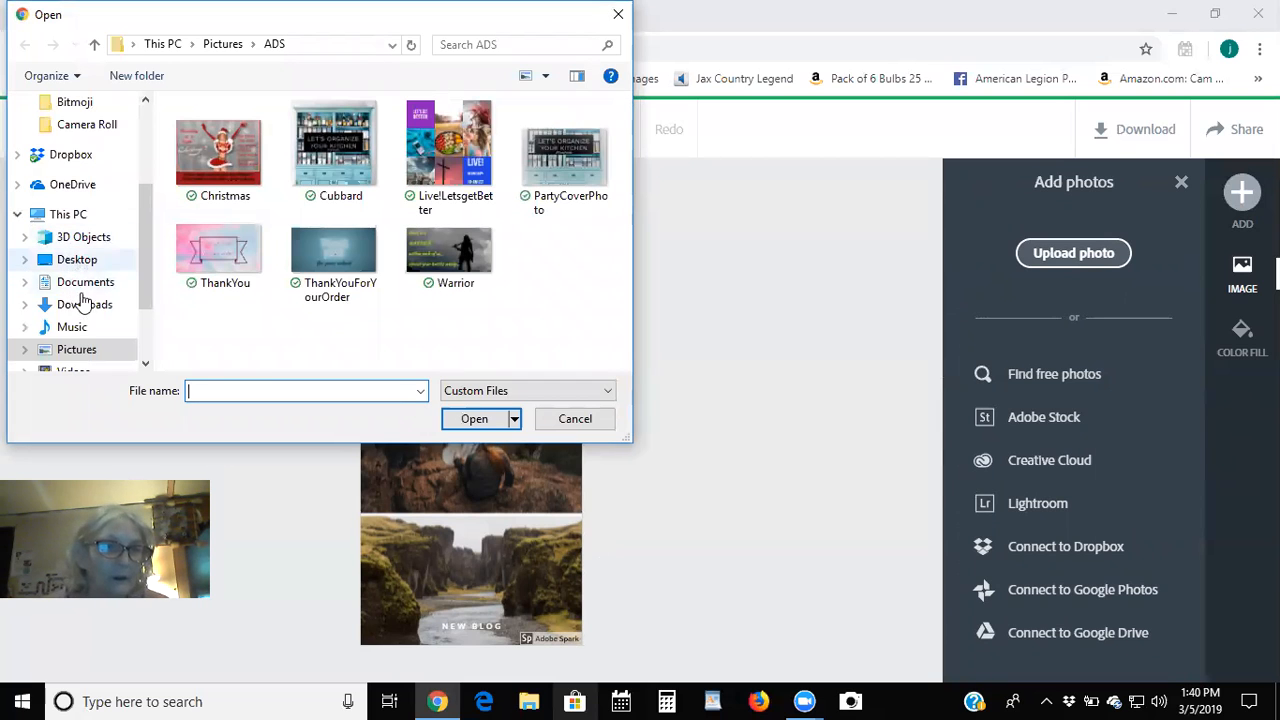
{"action": "left_click", "coordinate": [77, 345]}
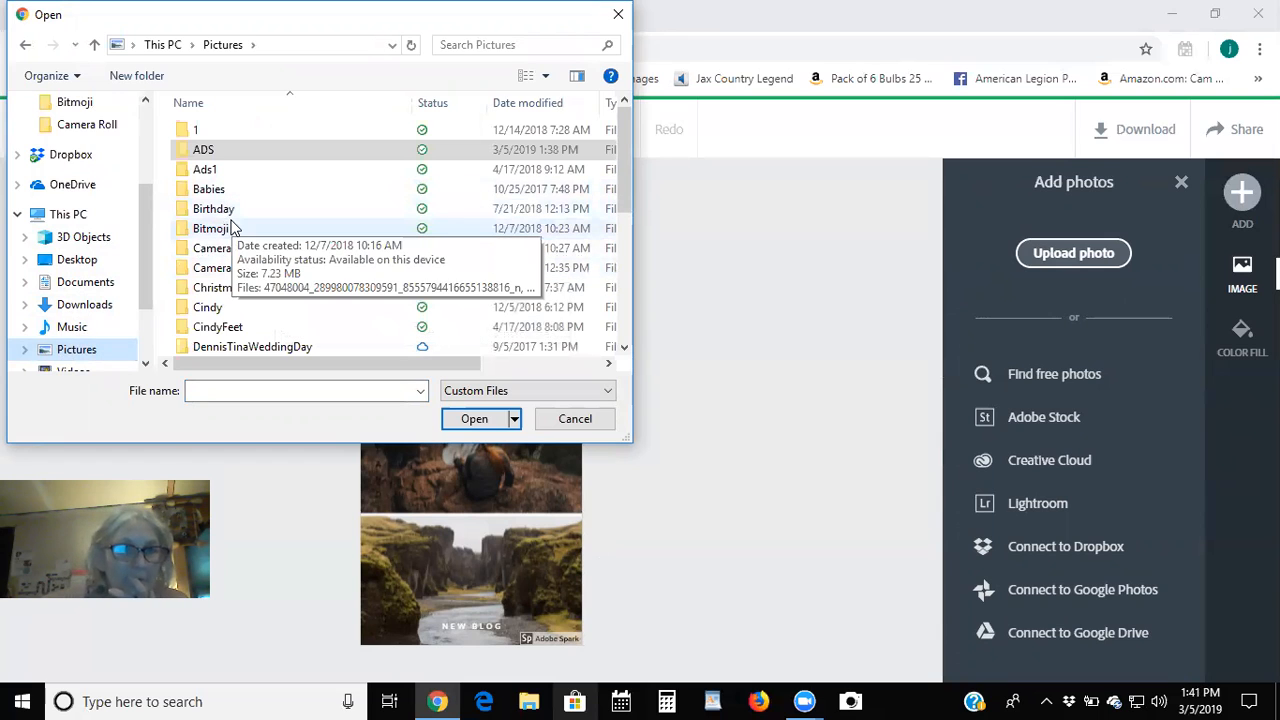
{"action": "left_click", "coordinate": [209, 229]}
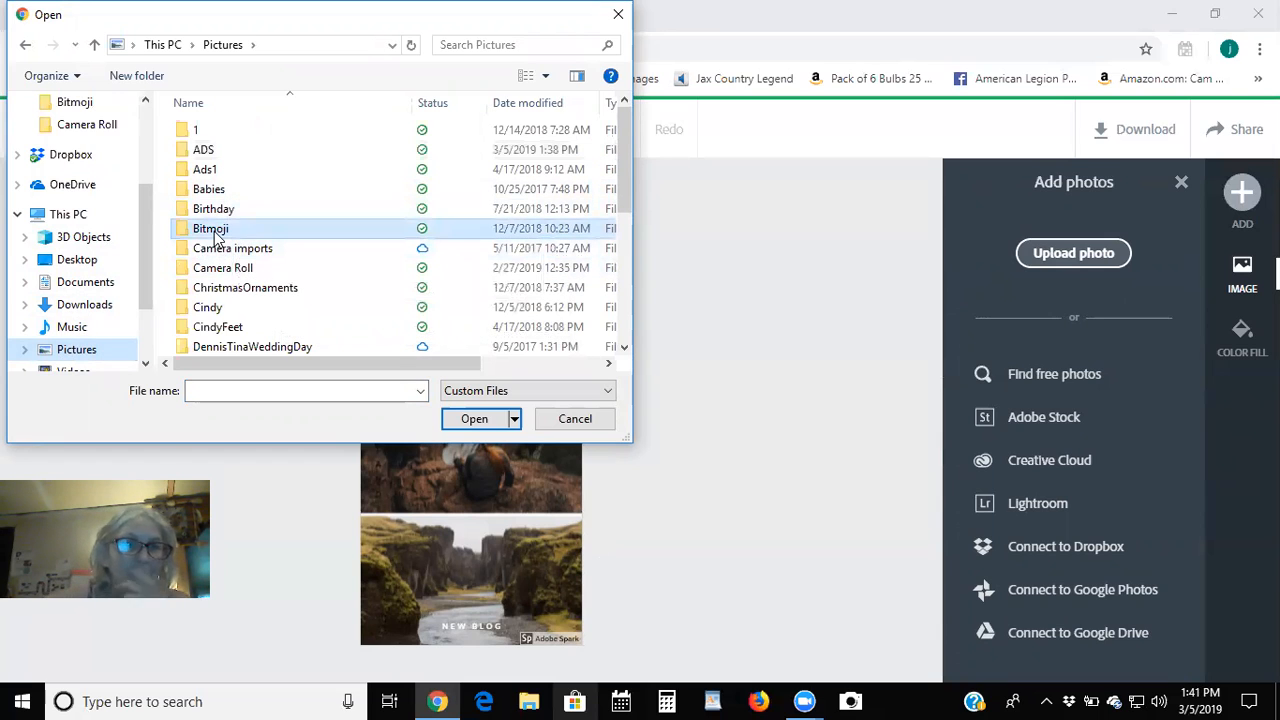
{"action": "left_click", "coordinate": [472, 419]}
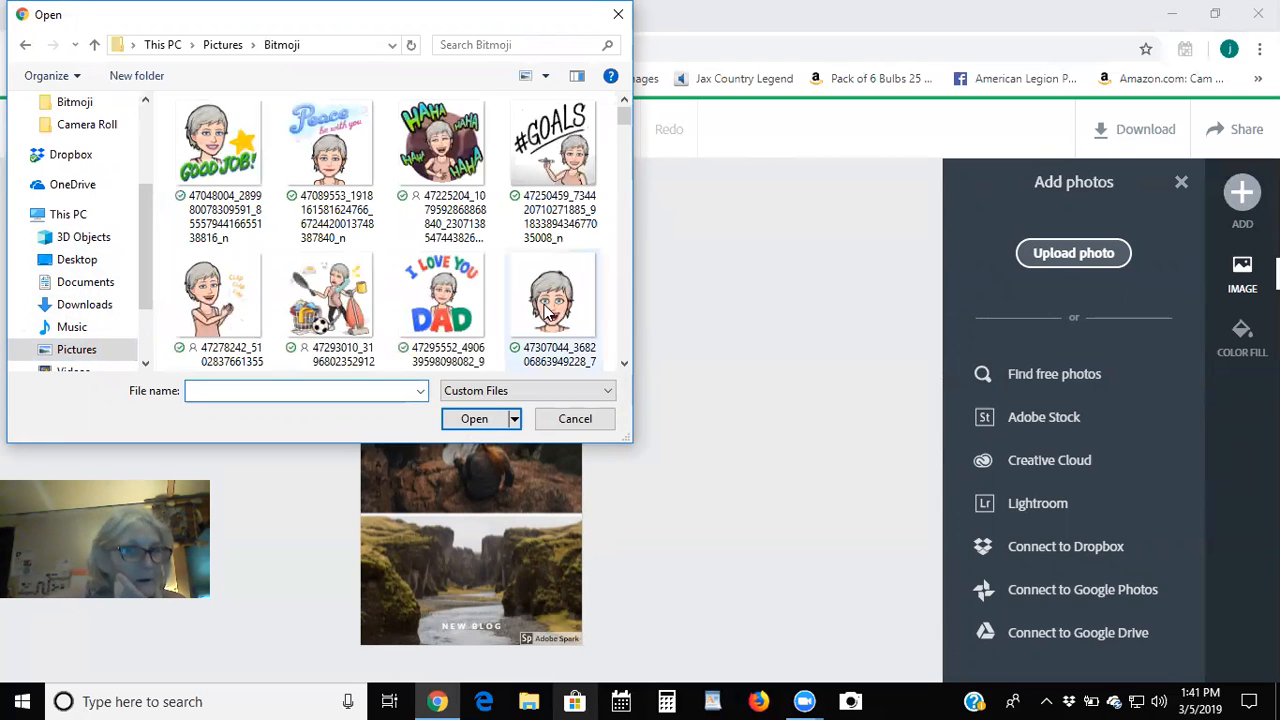
{"action": "scroll", "coordinate": [545, 312], "scroll_direction": "down", "scroll_amount": 3}
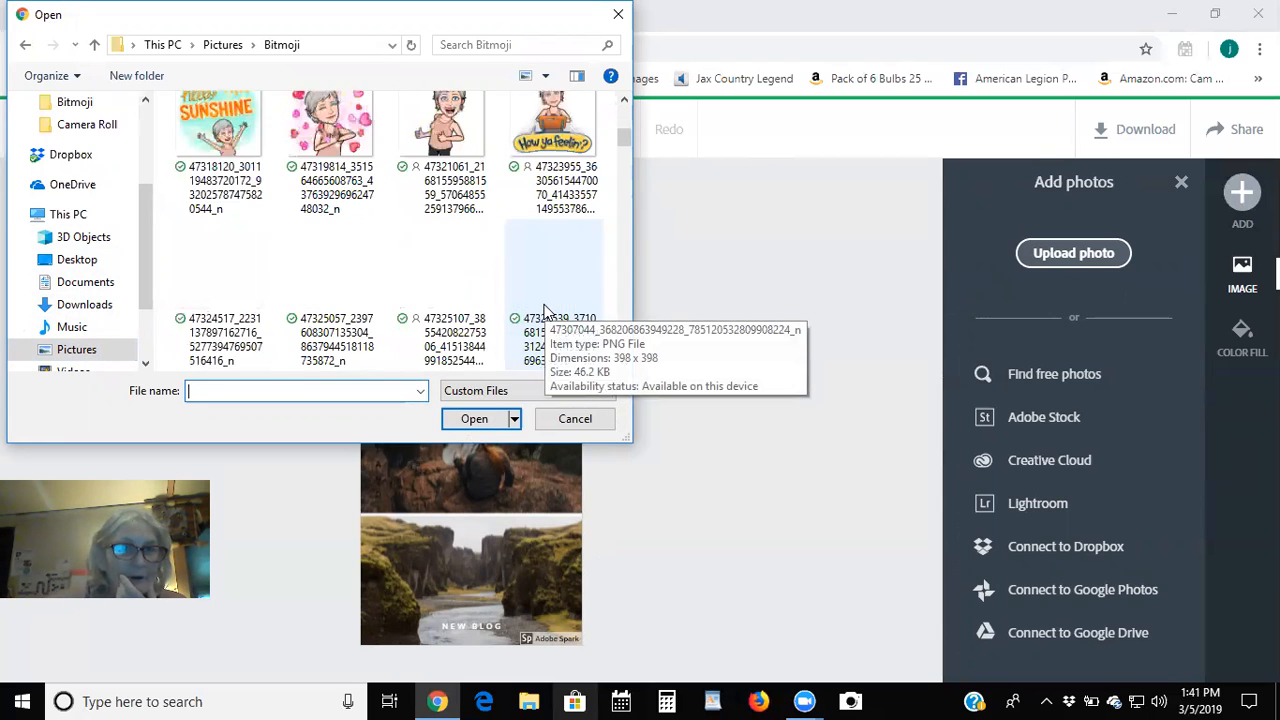
{"action": "scroll", "coordinate": [545, 312], "scroll_direction": "down", "scroll_amount": 3}
{"action": "scroll", "coordinate": [545, 312], "scroll_direction": "down", "scroll_amount": 3}
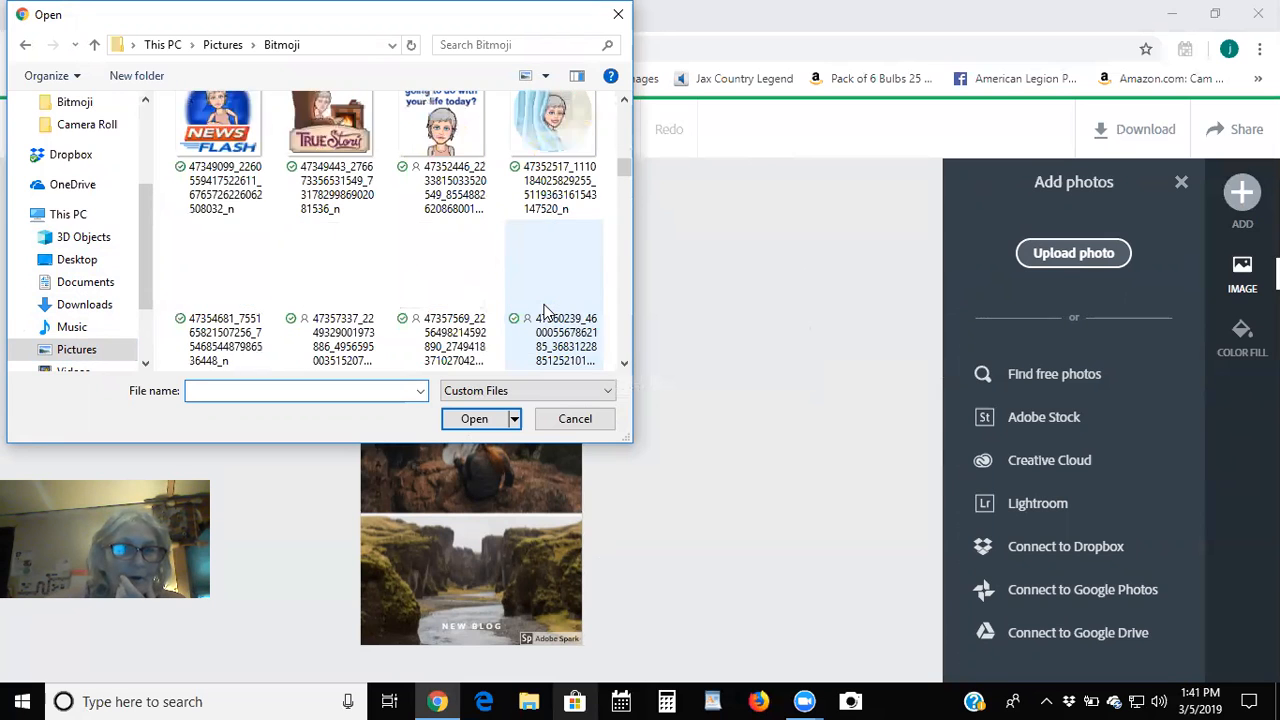
{"action": "scroll", "coordinate": [545, 312], "scroll_direction": "down", "scroll_amount": 3}
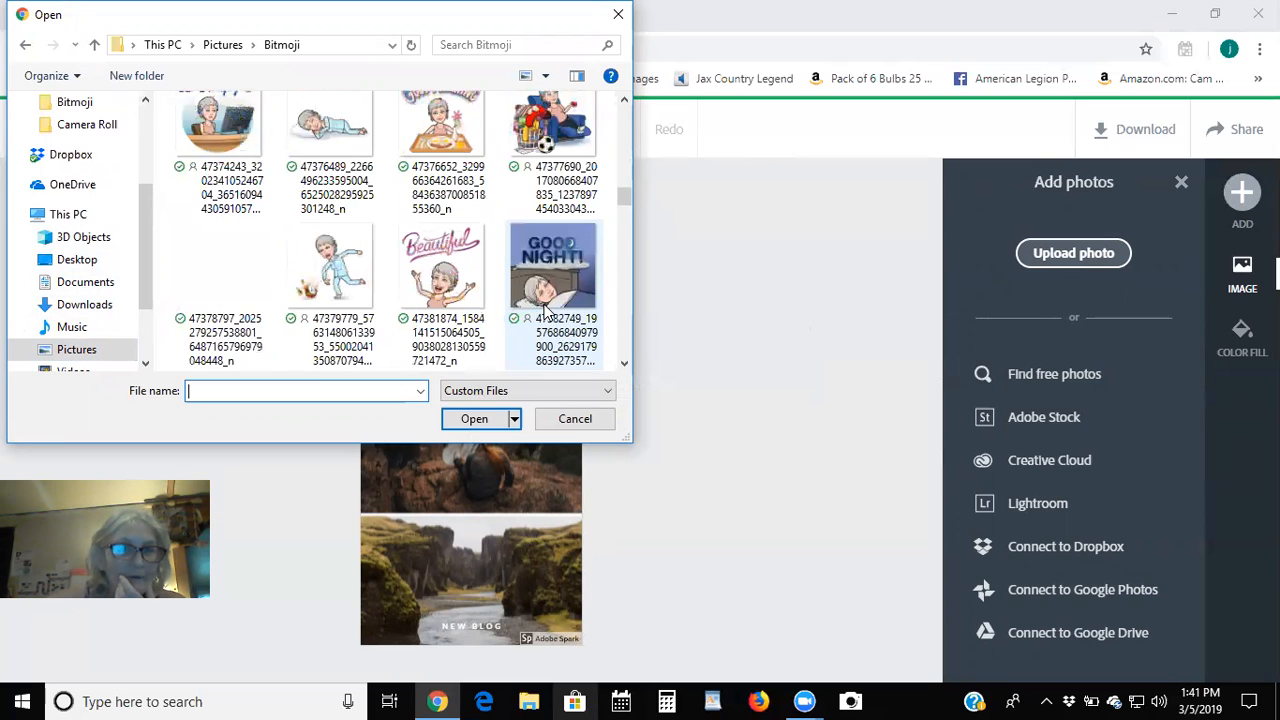
{"action": "scroll", "coordinate": [545, 312], "scroll_direction": "down", "scroll_amount": 3}
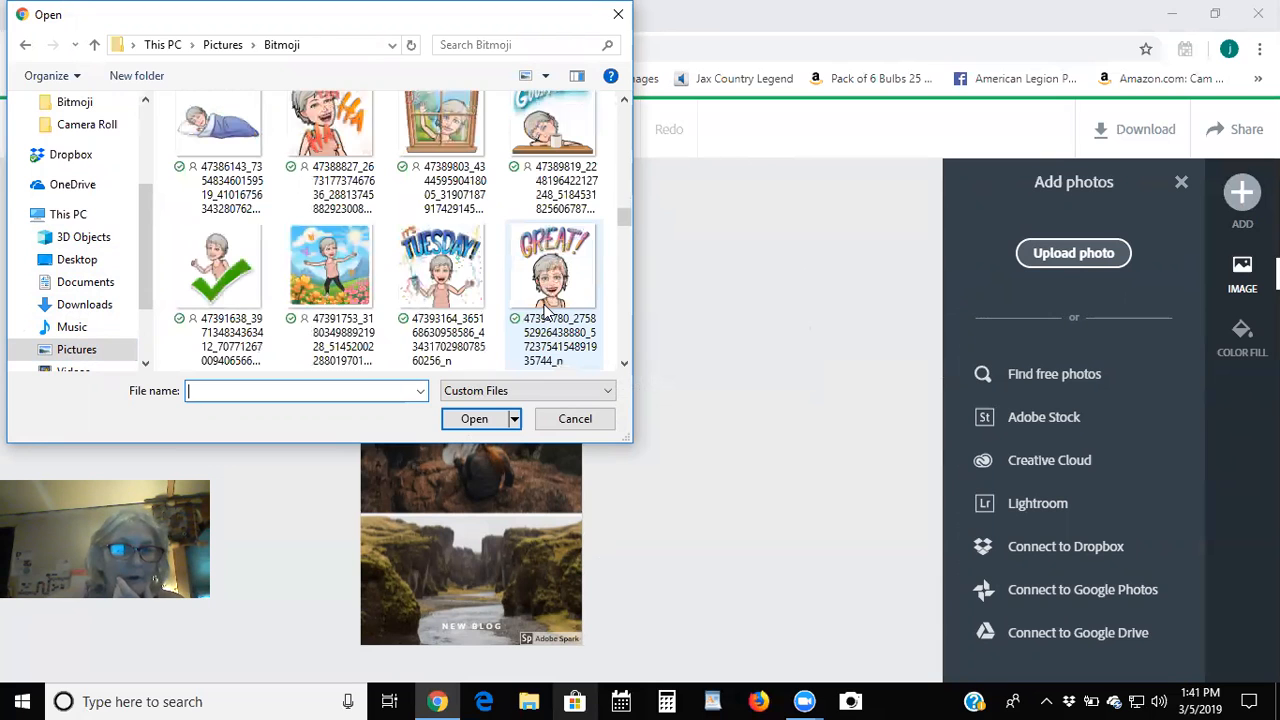
{"action": "scroll", "coordinate": [370, 340], "scroll_direction": "up", "scroll_amount": 5}
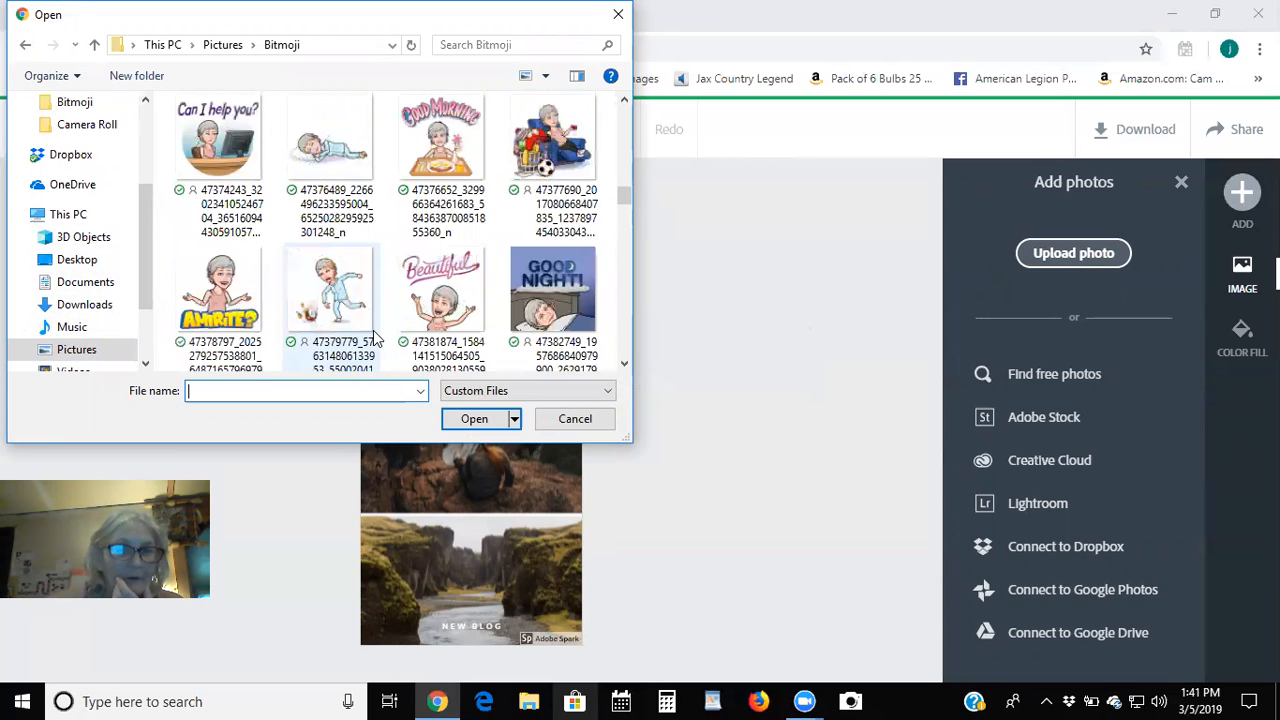
{"action": "scroll", "coordinate": [375, 340], "scroll_direction": "up", "scroll_amount": 6}
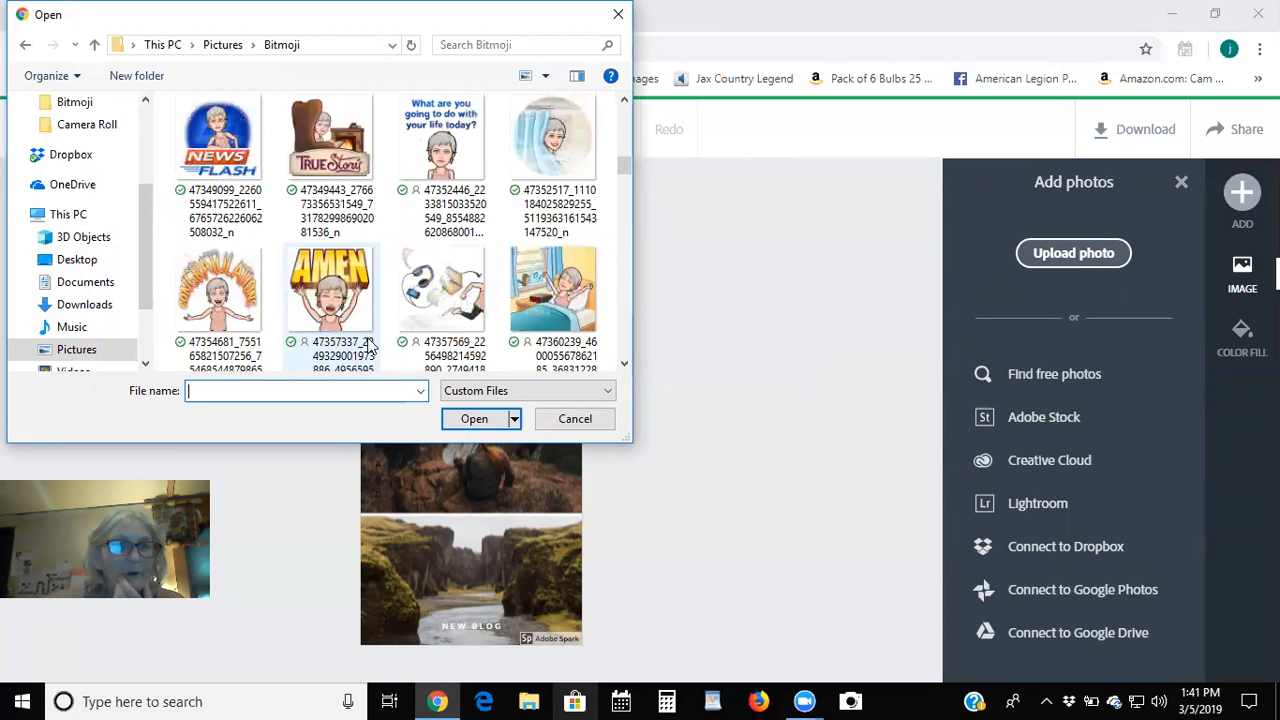
Insert the stocking ornament photo from Pictures > ChristmasOrnaments into the top cell.
{"action": "left_click", "coordinate": [79, 349]}
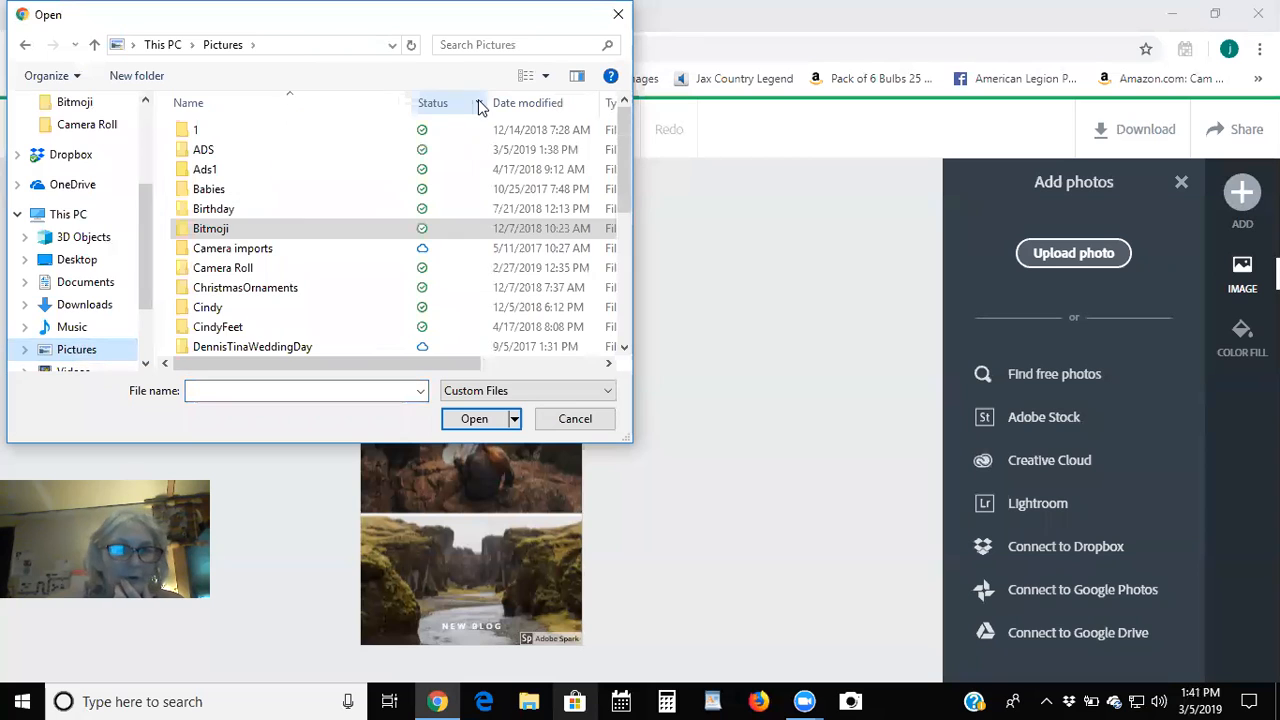
{"action": "scroll", "coordinate": [271, 255], "scroll_direction": "down", "scroll_amount": 2}
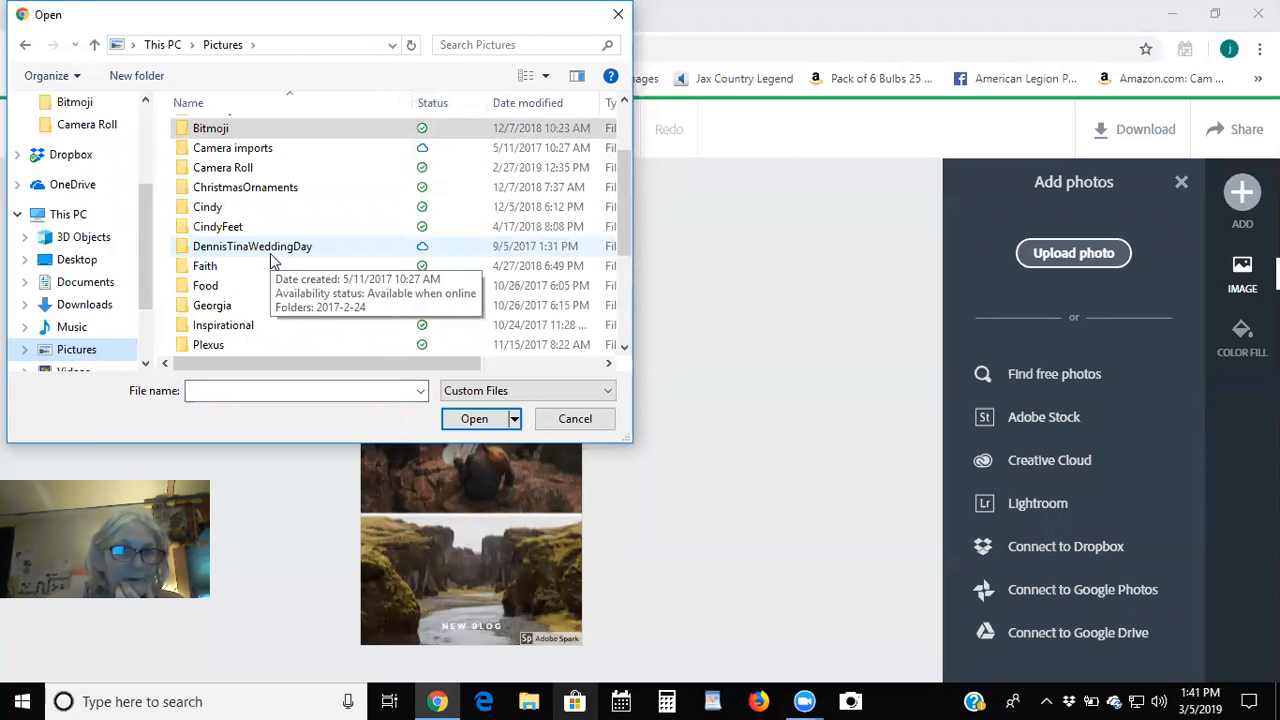
{"action": "left_click", "coordinate": [252, 190]}
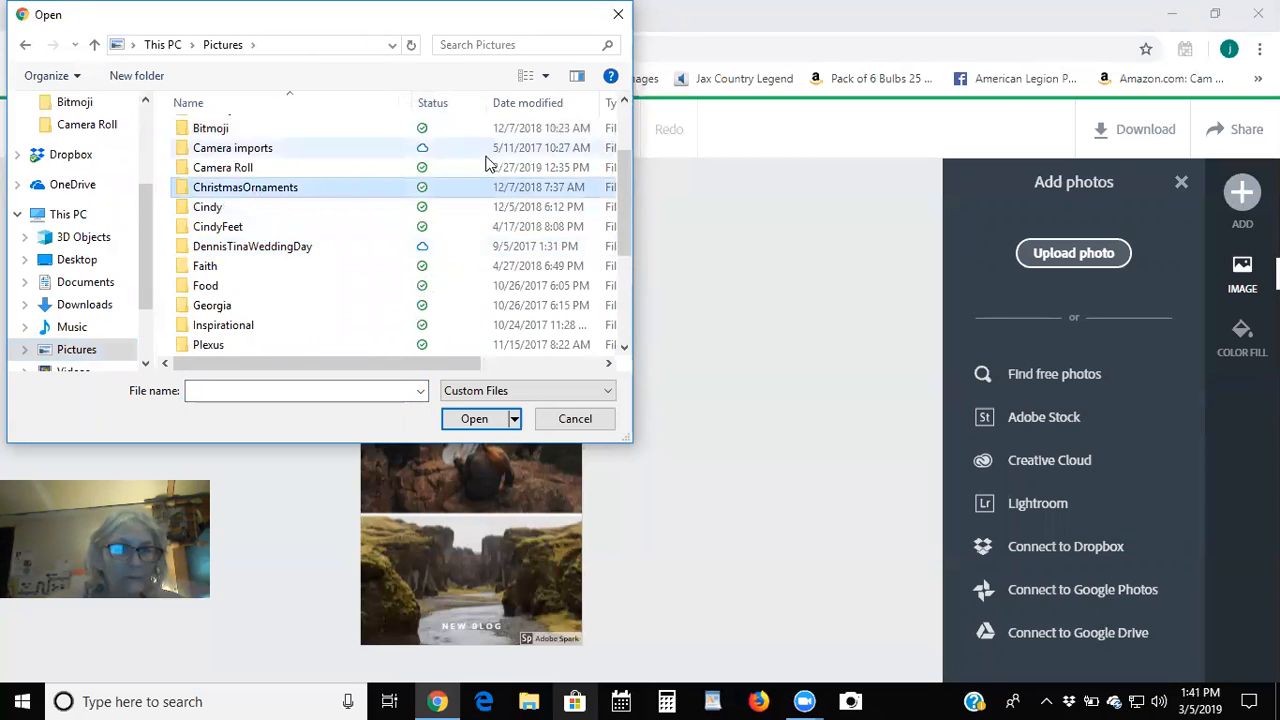
{"action": "left_click", "coordinate": [468, 419]}
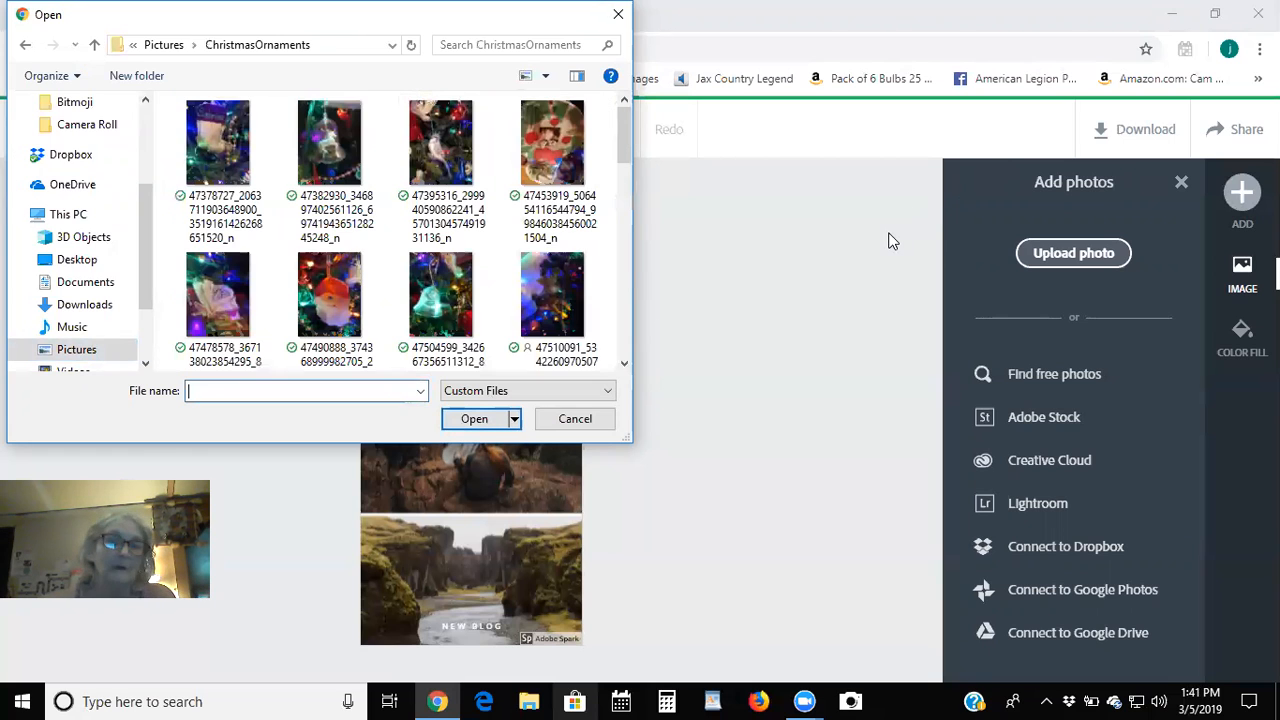
{"action": "scroll", "coordinate": [480, 281], "scroll_direction": "down", "scroll_amount": 3}
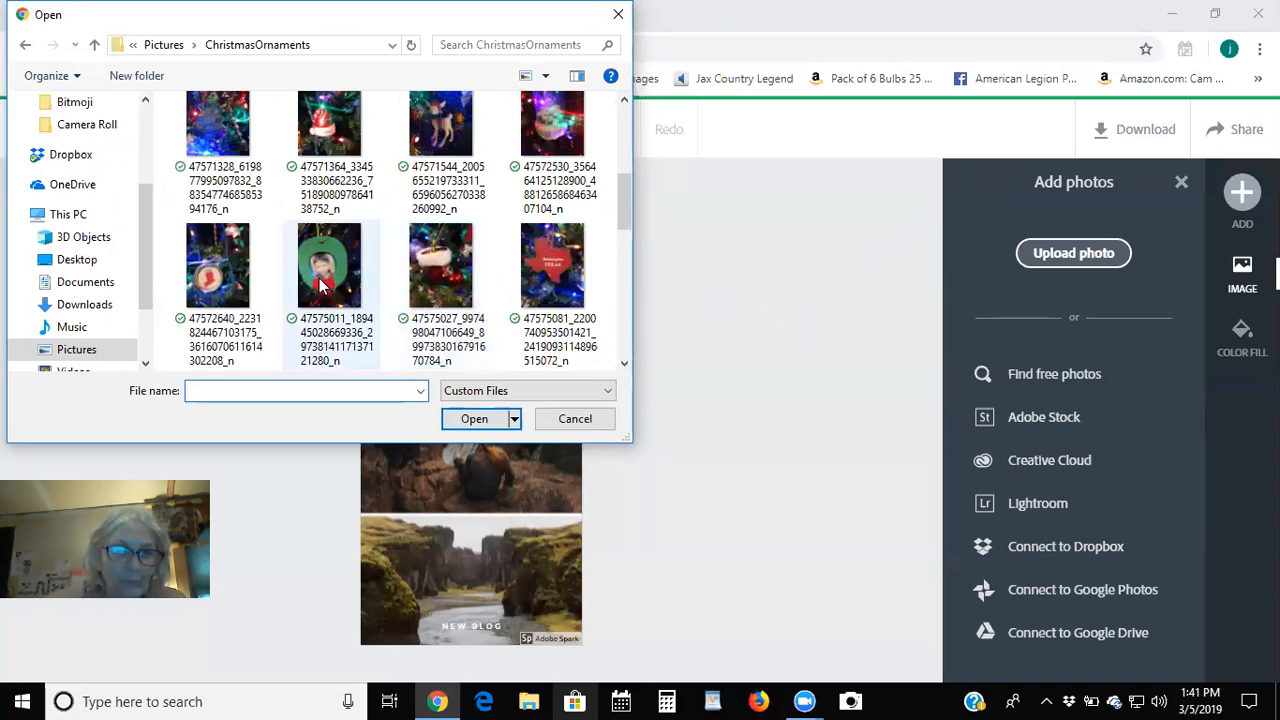
{"action": "double_click", "coordinate": [265, 297]}
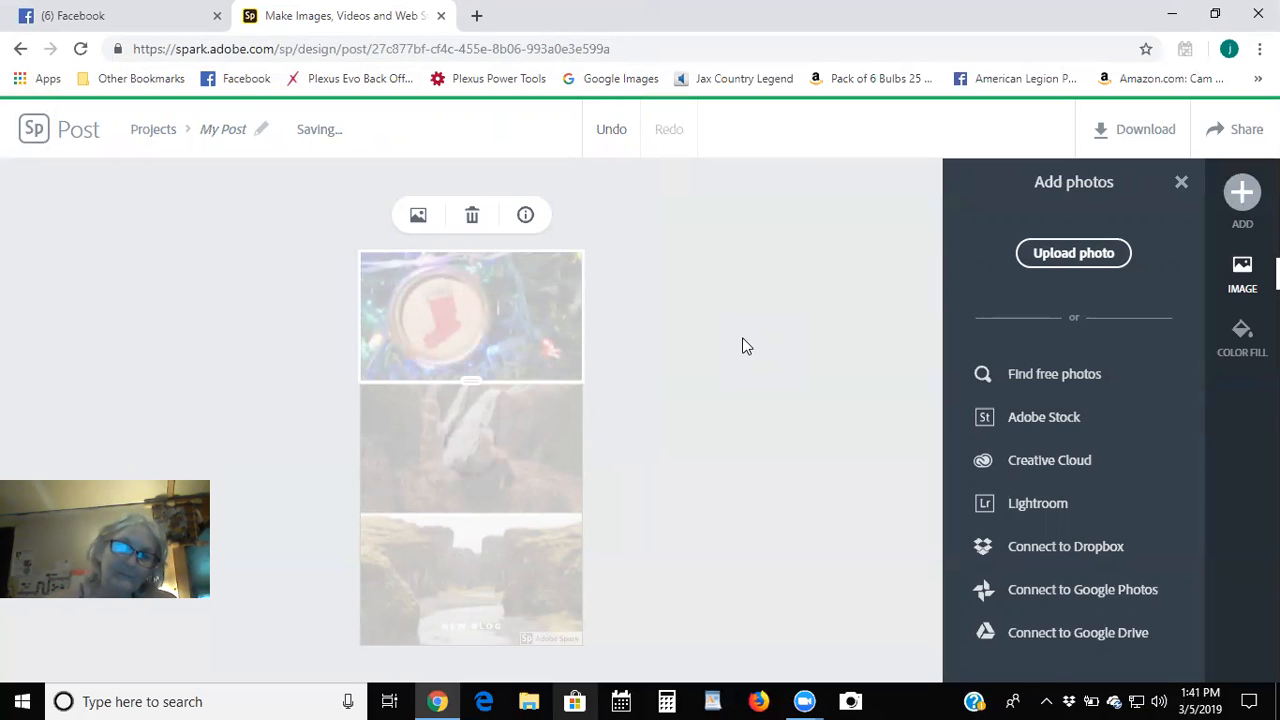
Nudge the stocking ornament slightly right and up within the top cell.
{"action": "left_click", "coordinate": [742, 338]}
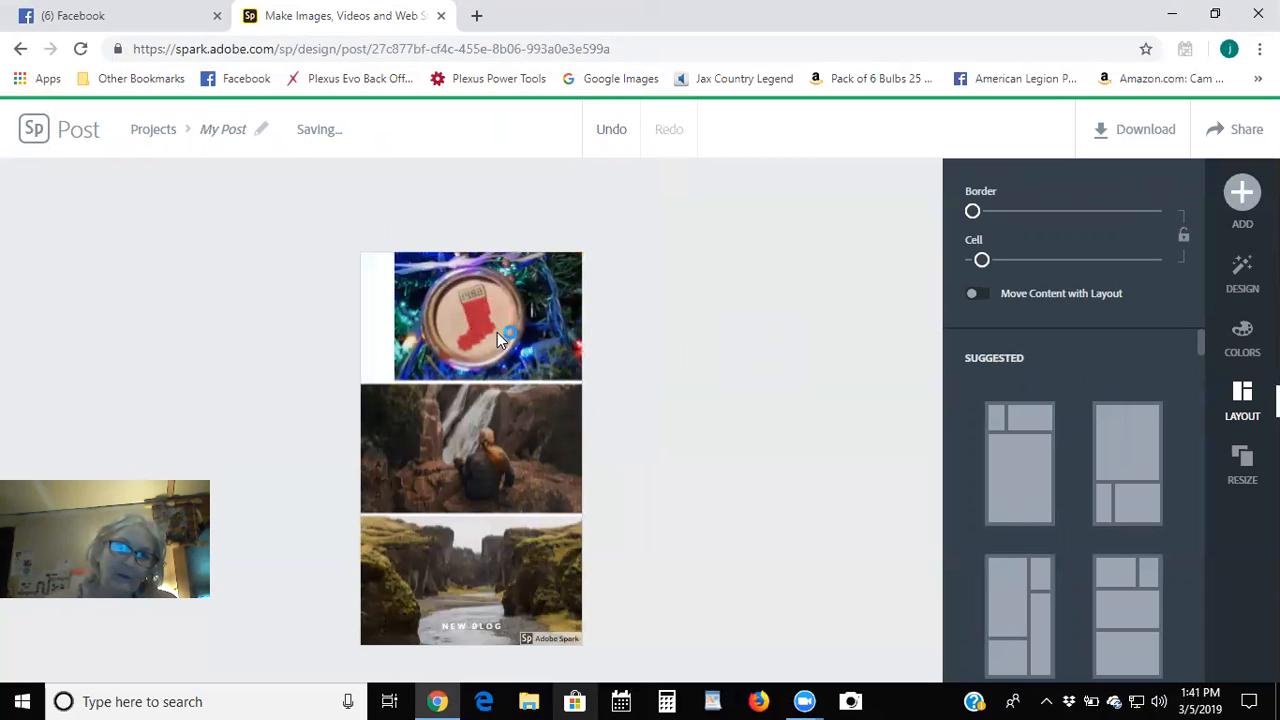
{"action": "left_click_drag", "start_coordinate": [475, 334], "coordinate": [510, 323]}
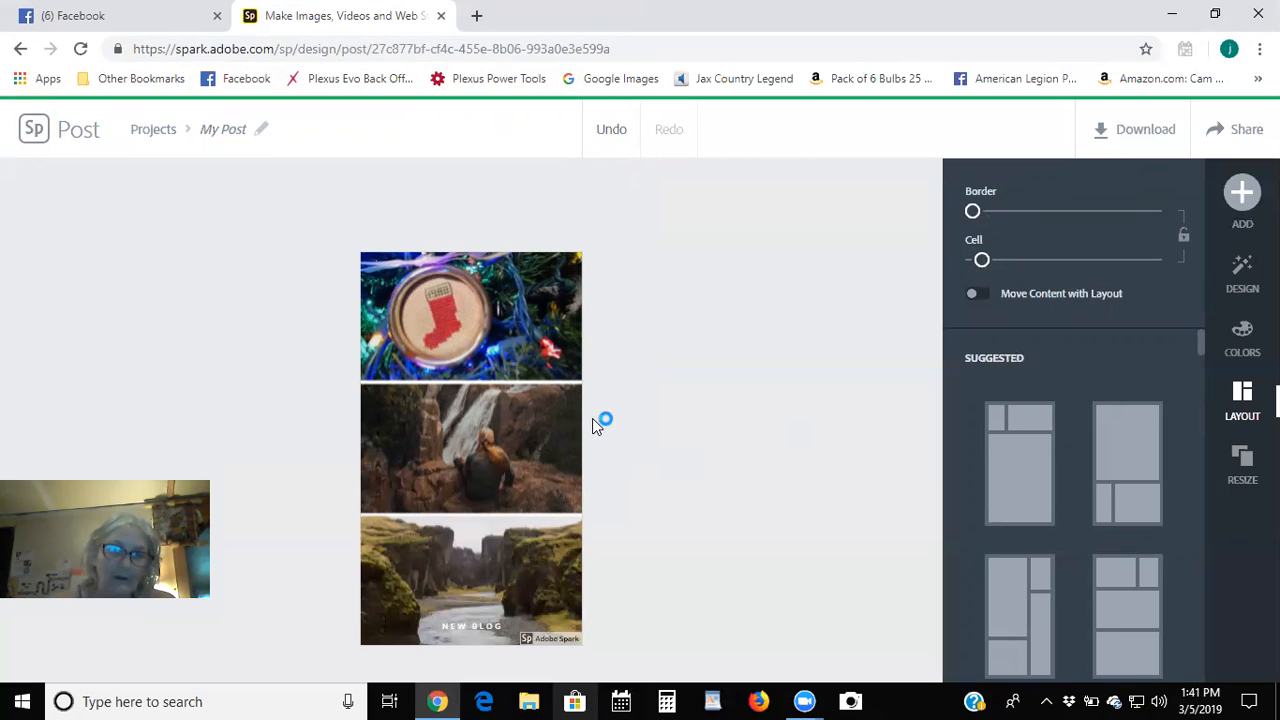
{"action": "left_click", "coordinate": [462, 410]}
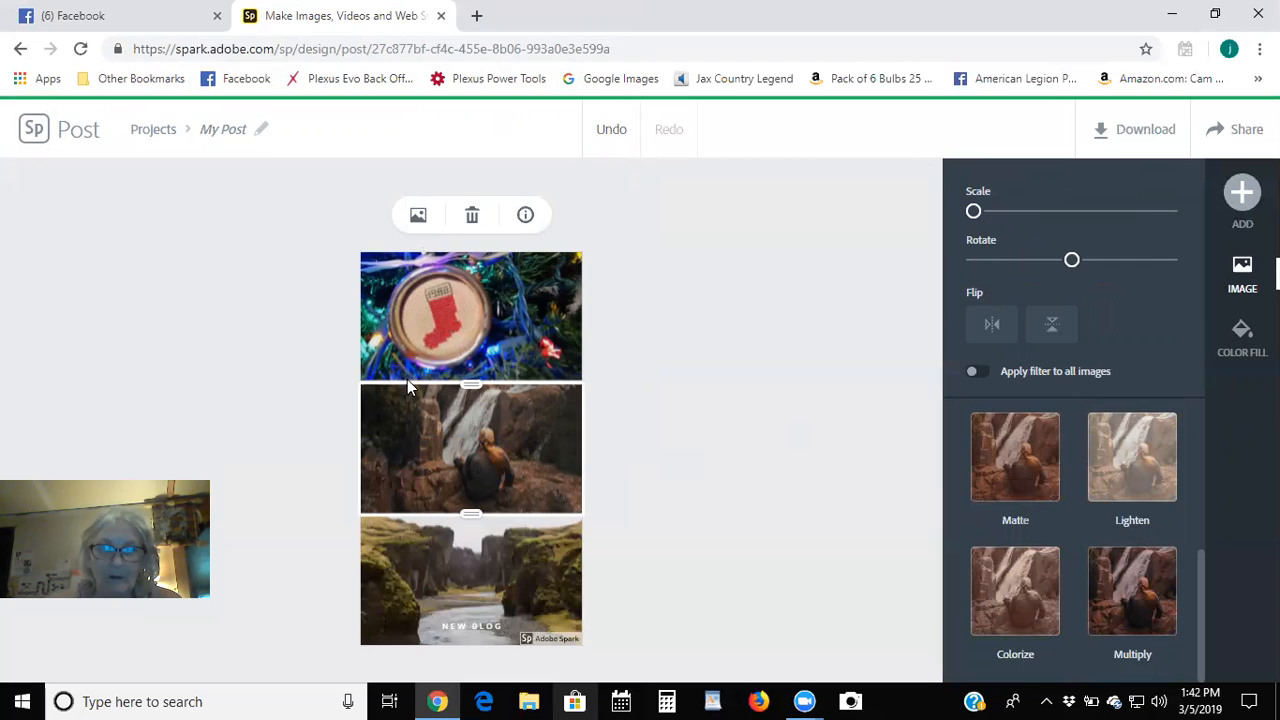
Replace the middle waterfall with the Santa ornament photo uploaded from the computer.
{"action": "left_click", "coordinate": [418, 217]}
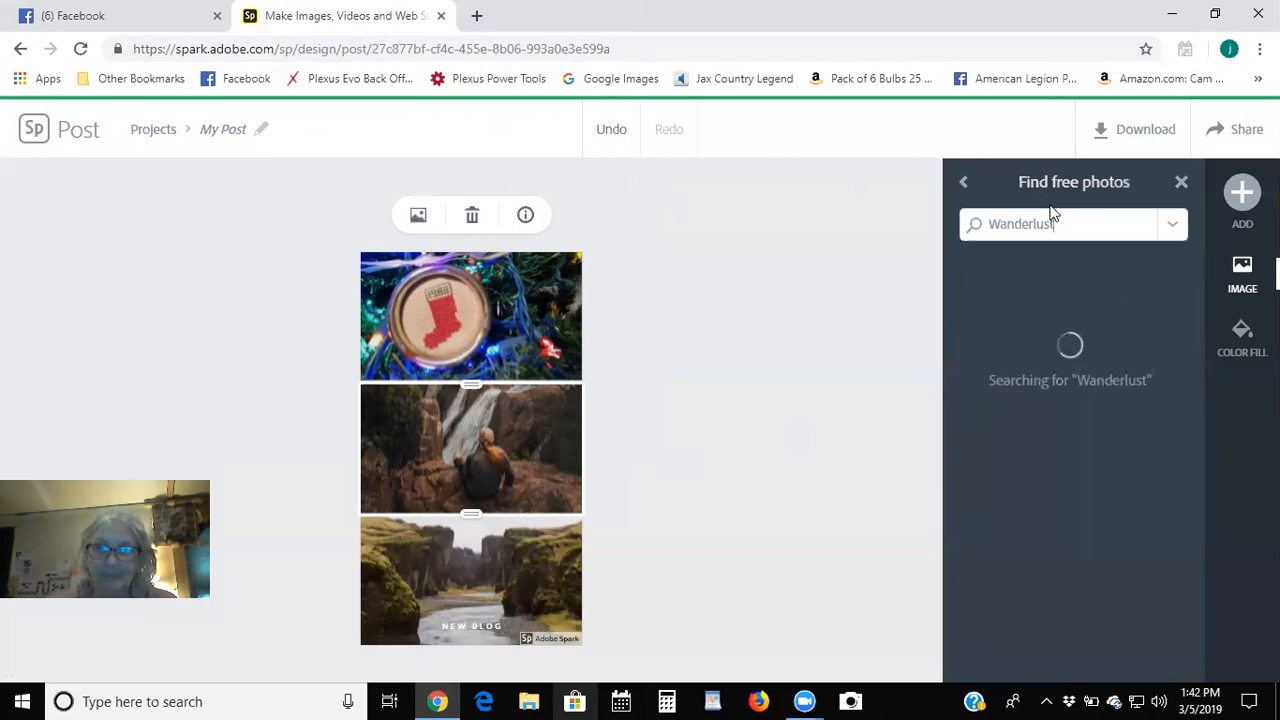
{"action": "left_click", "coordinate": [966, 184]}
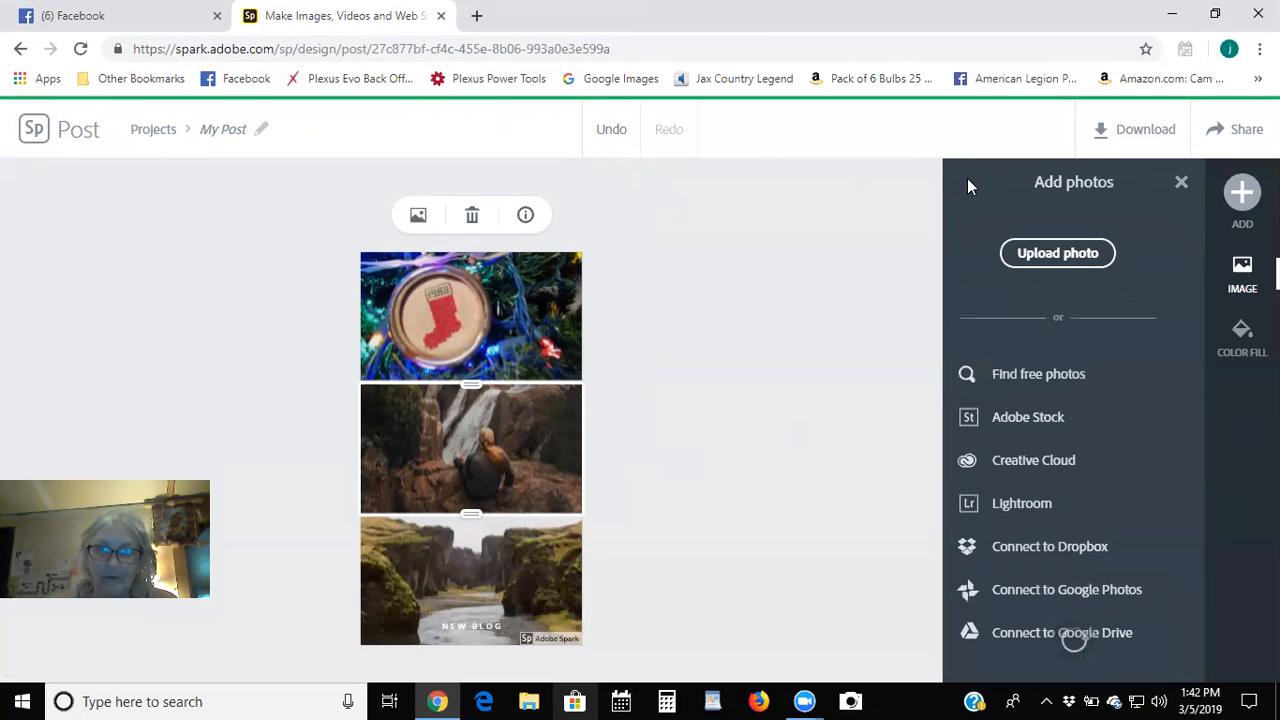
{"action": "left_click", "coordinate": [1035, 253]}
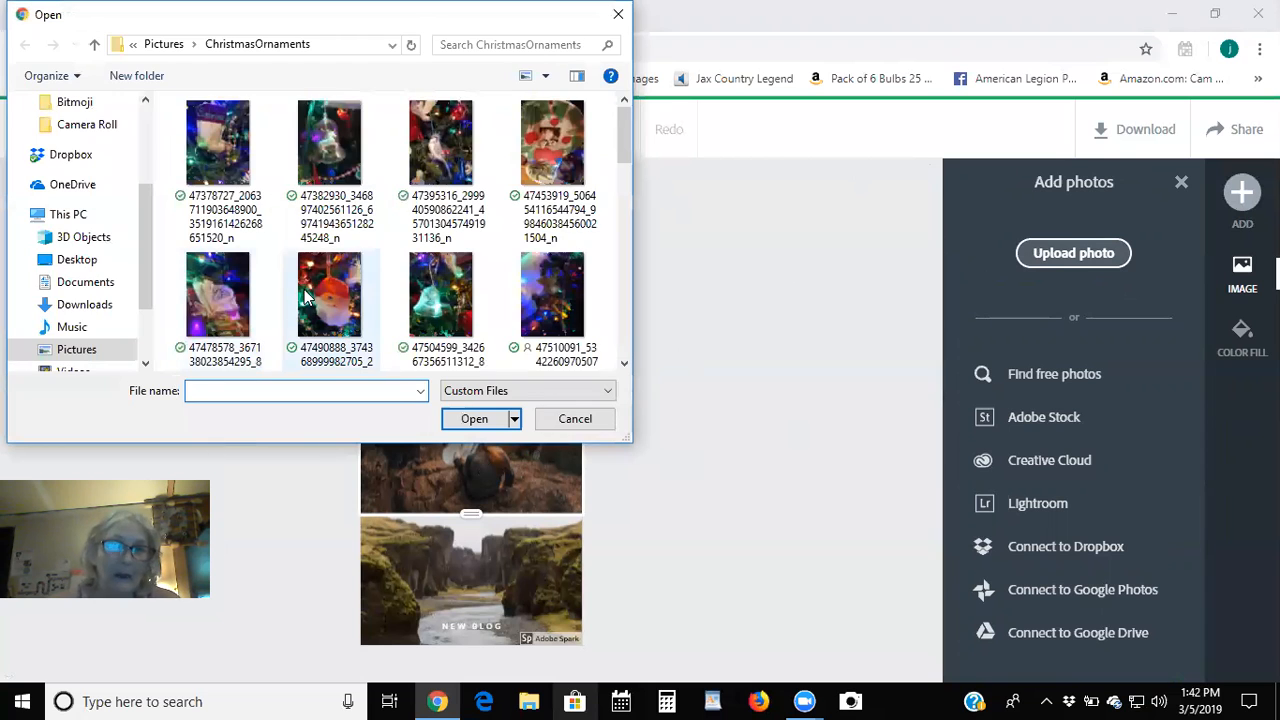
{"action": "double_click", "coordinate": [321, 278]}
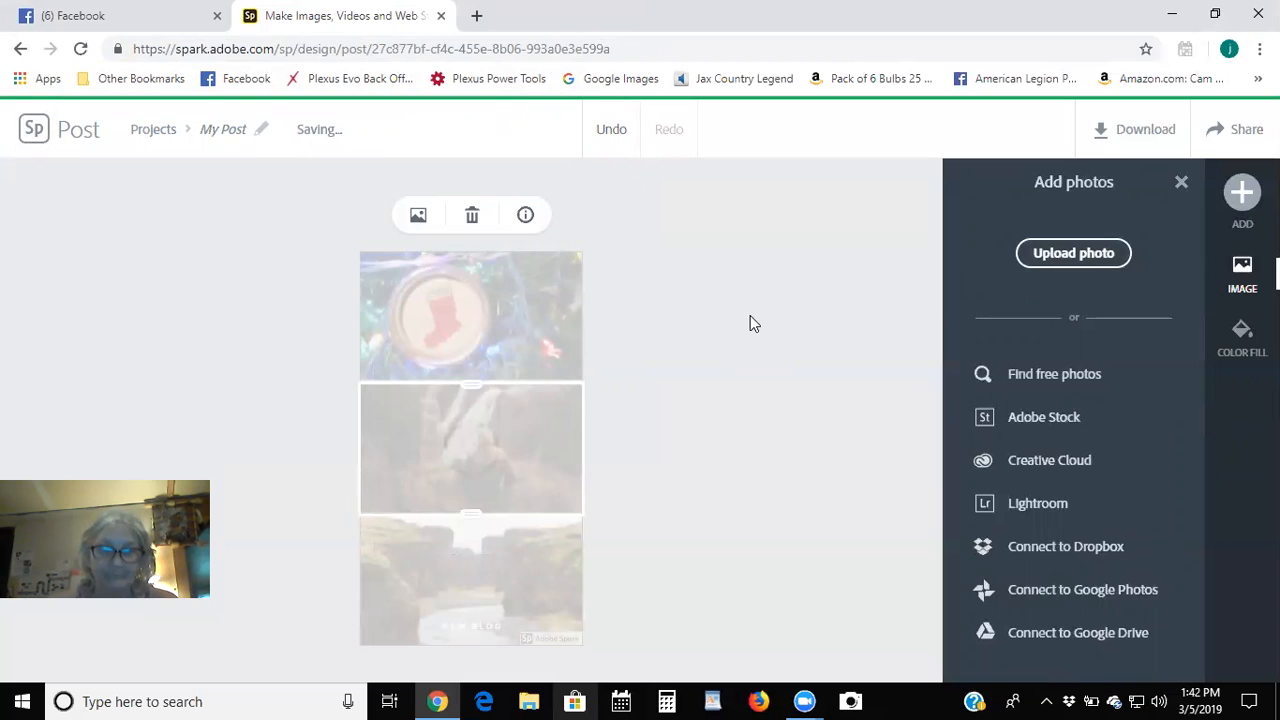
{"action": "left_click", "coordinate": [673, 413]}
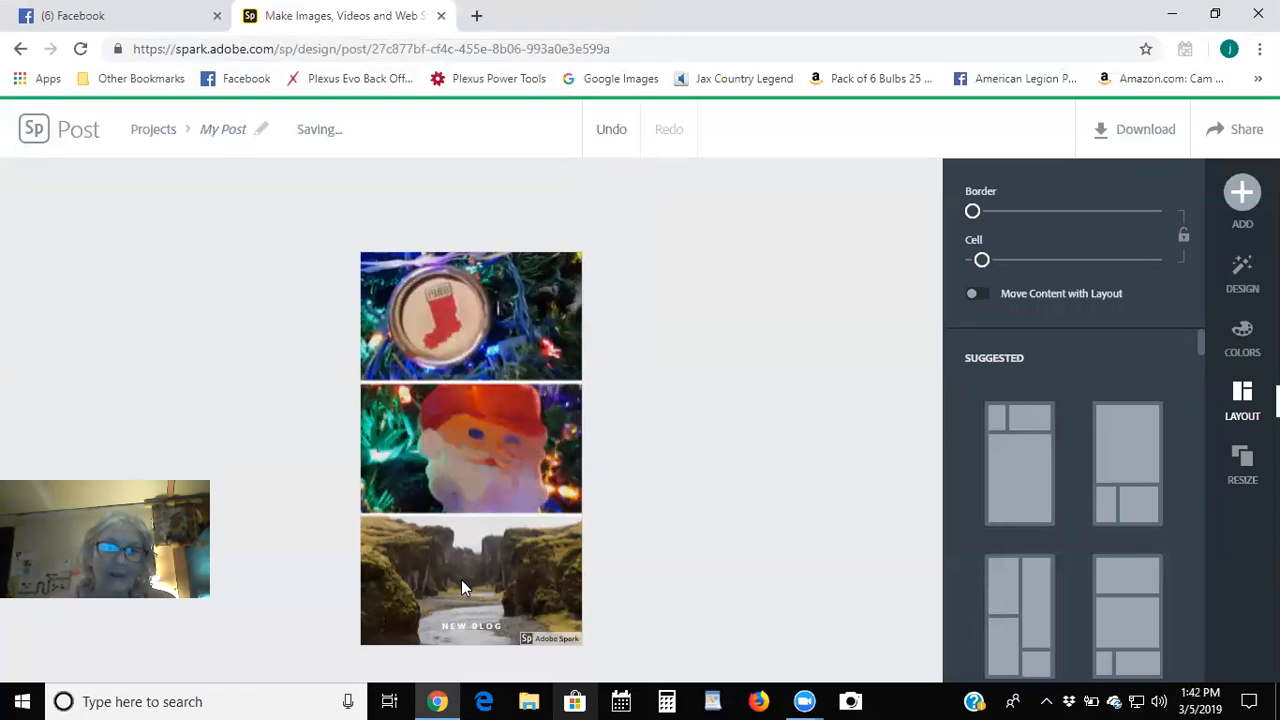
{"action": "left_click", "coordinate": [514, 546]}
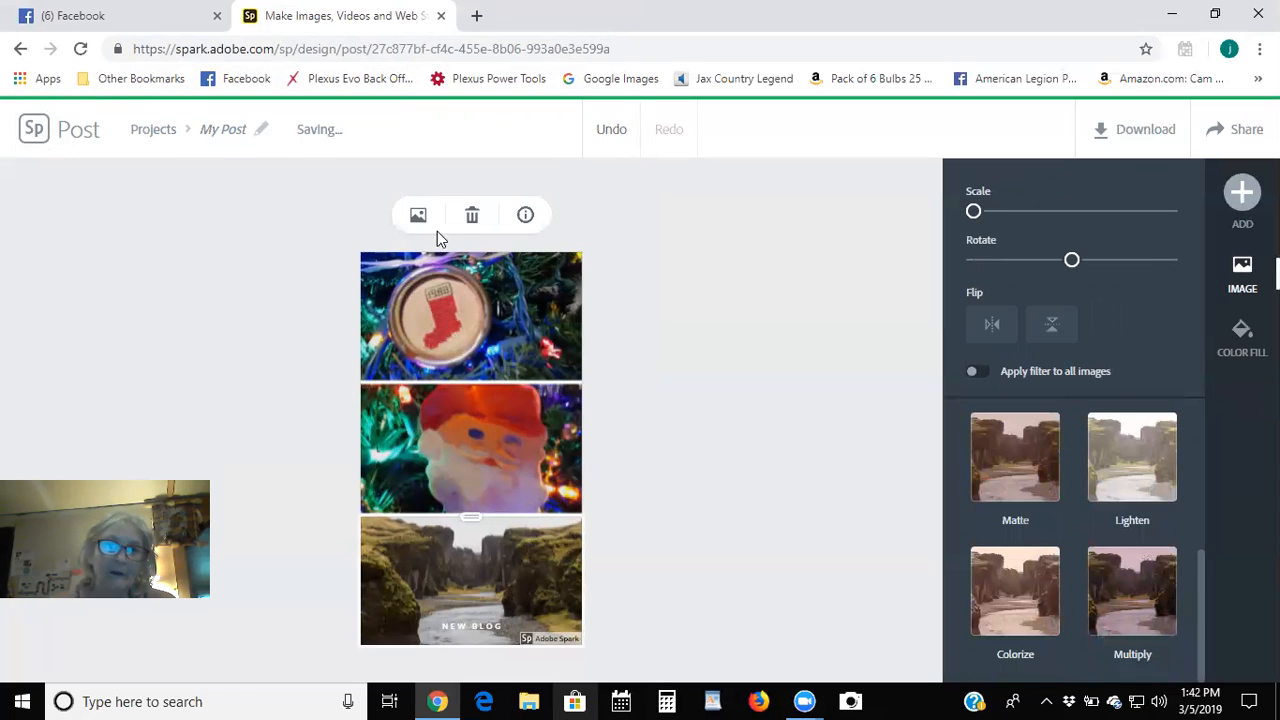
Replace the bottom canyon photo with the uploaded green block ornament picture.
{"action": "left_click", "coordinate": [418, 216]}
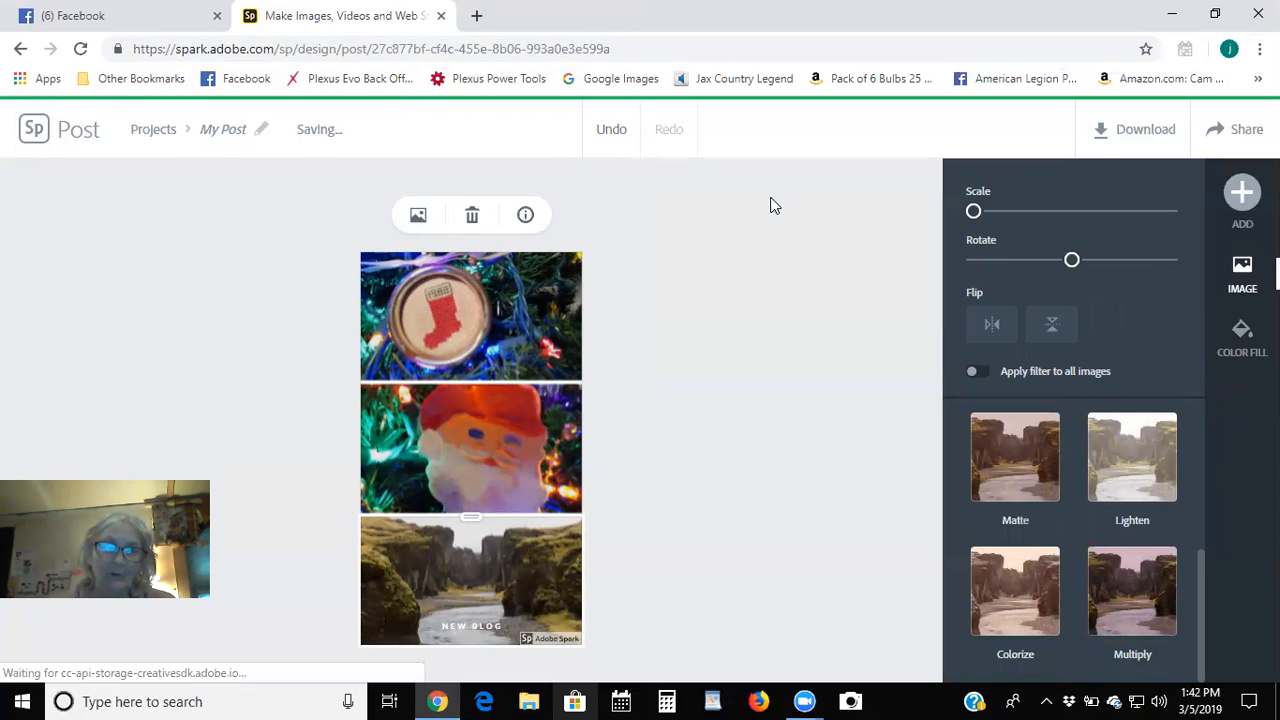
{"action": "type", "text": "Moss"}
{"action": "key", "text": "Return"}
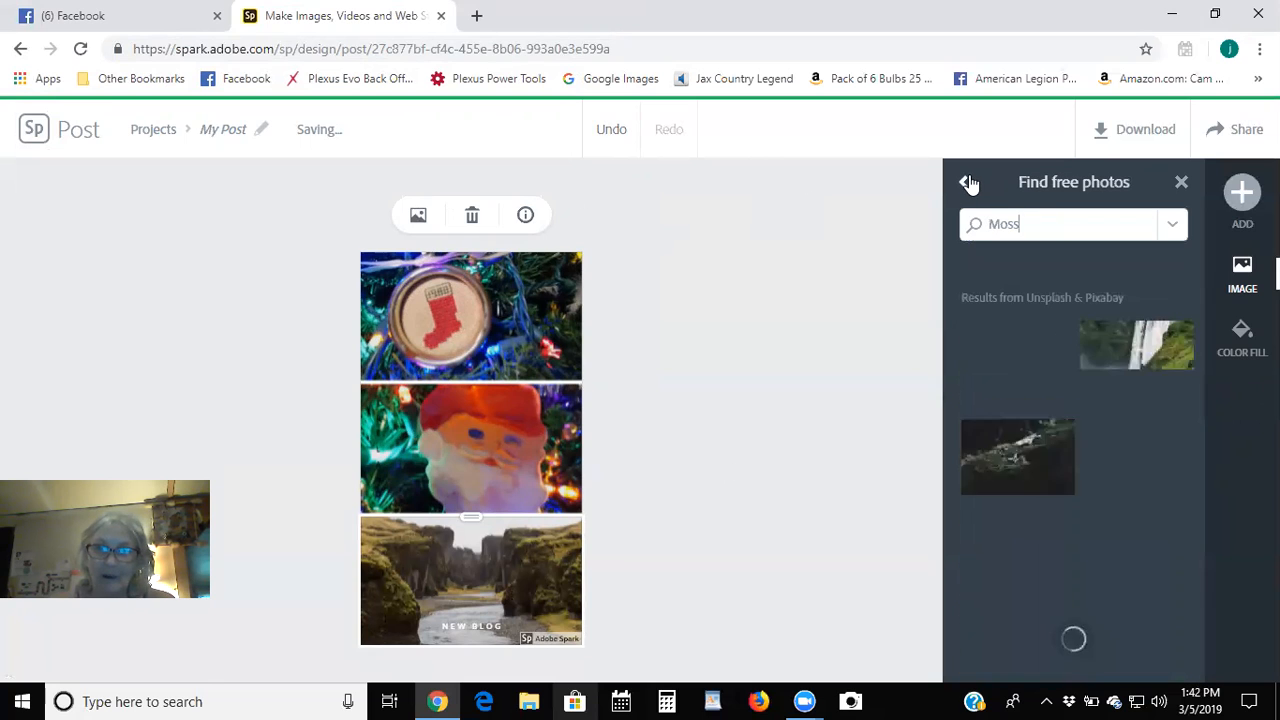
{"action": "left_click", "coordinate": [970, 183]}
{"action": "left_click", "coordinate": [1037, 255]}
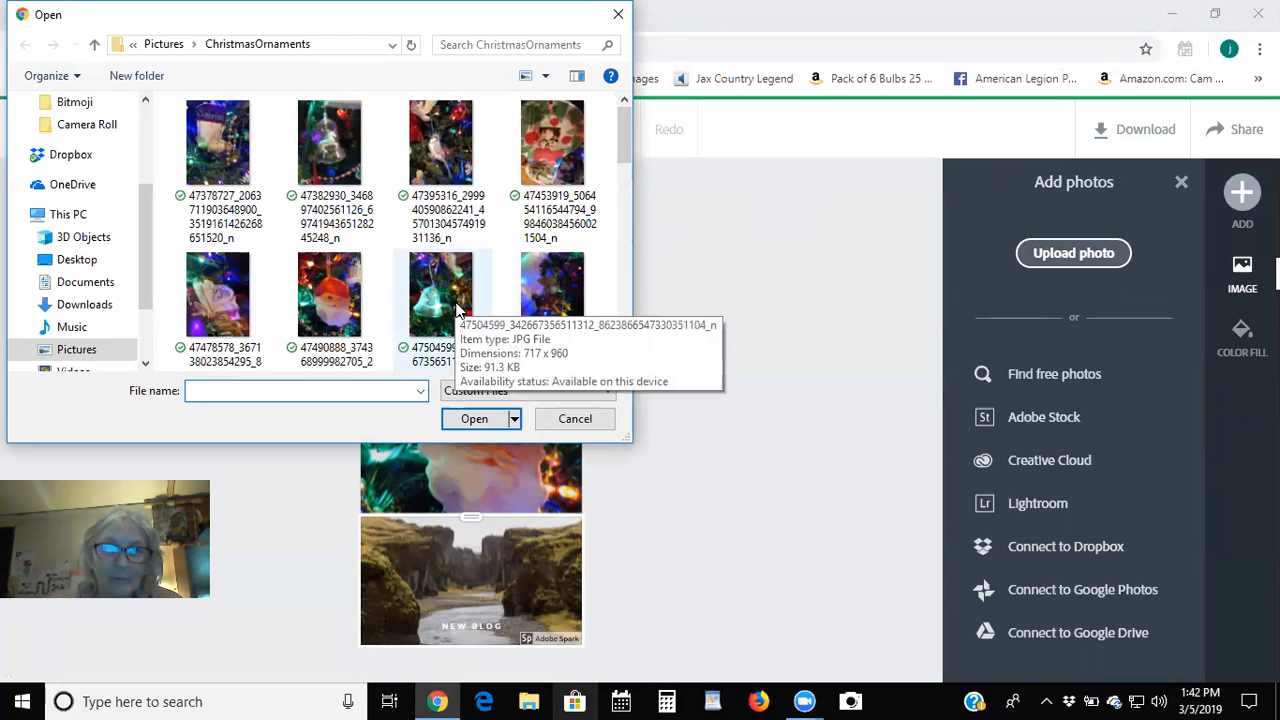
{"action": "scroll", "coordinate": [458, 310], "scroll_direction": "down", "scroll_amount": 1}
{"action": "scroll", "coordinate": [458, 310], "scroll_direction": "down", "scroll_amount": 5}
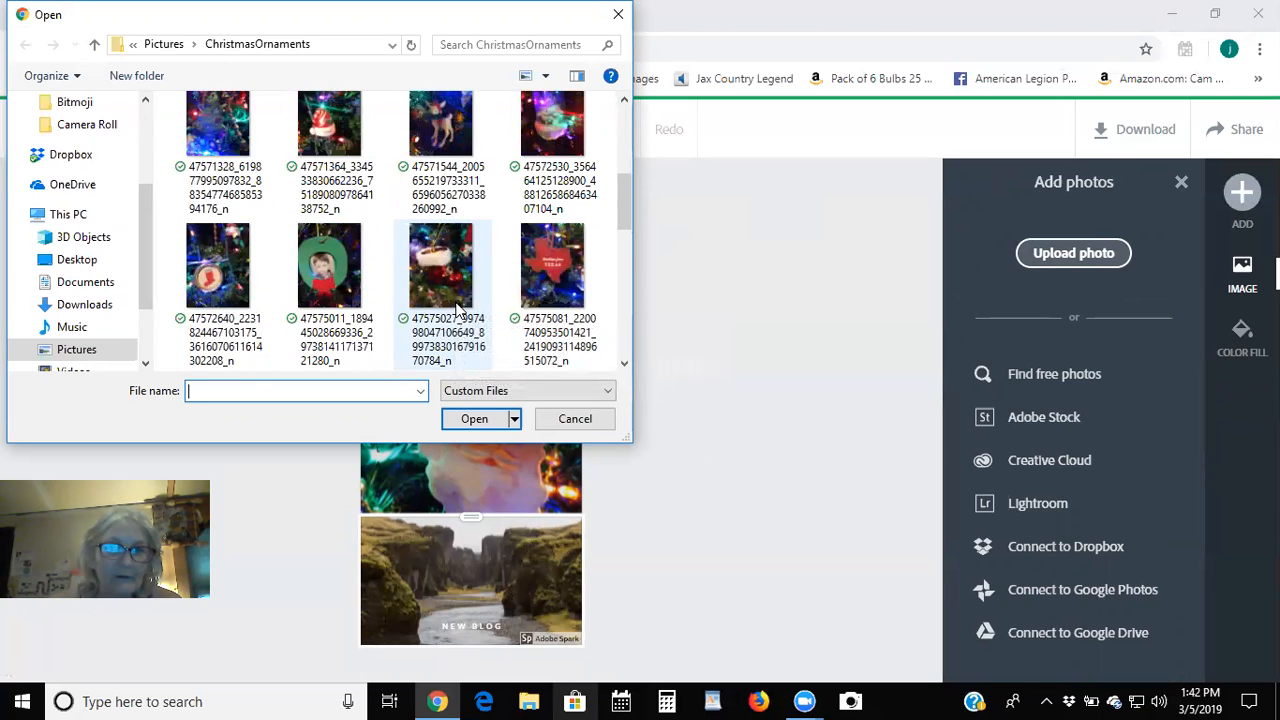
{"action": "scroll", "coordinate": [458, 310], "scroll_direction": "down", "scroll_amount": 3}
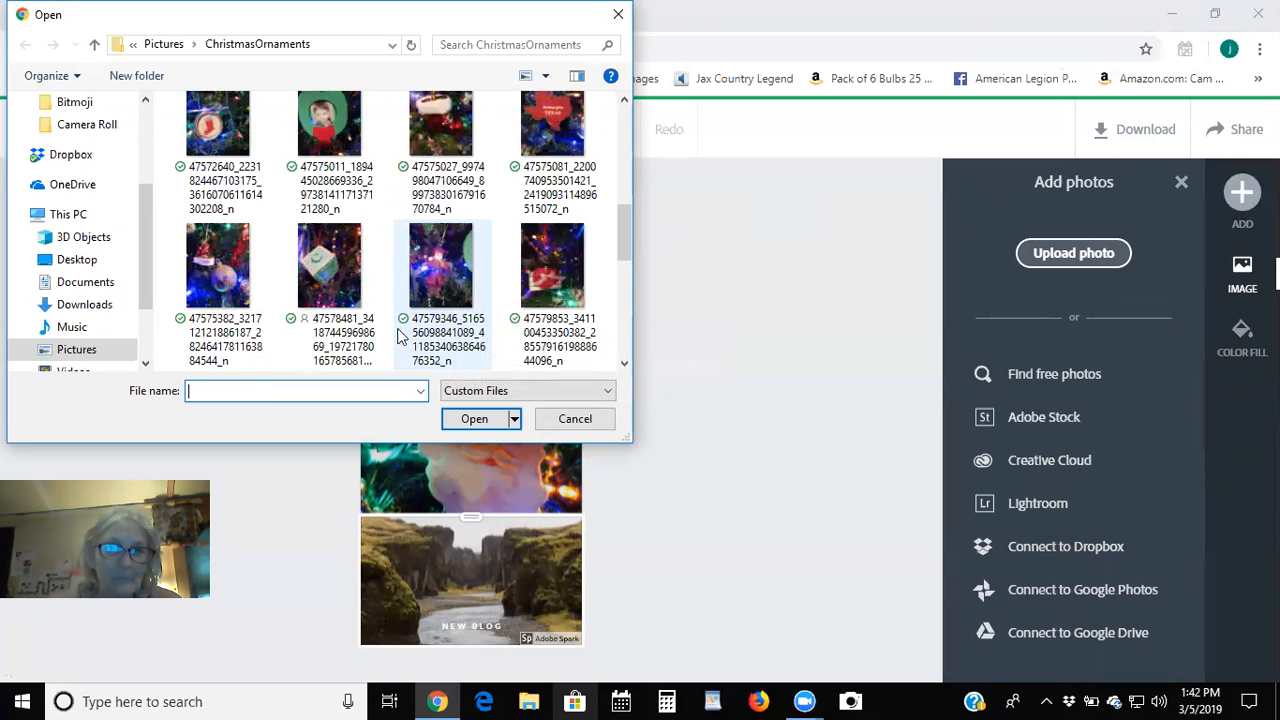
{"action": "double_click", "coordinate": [340, 268]}
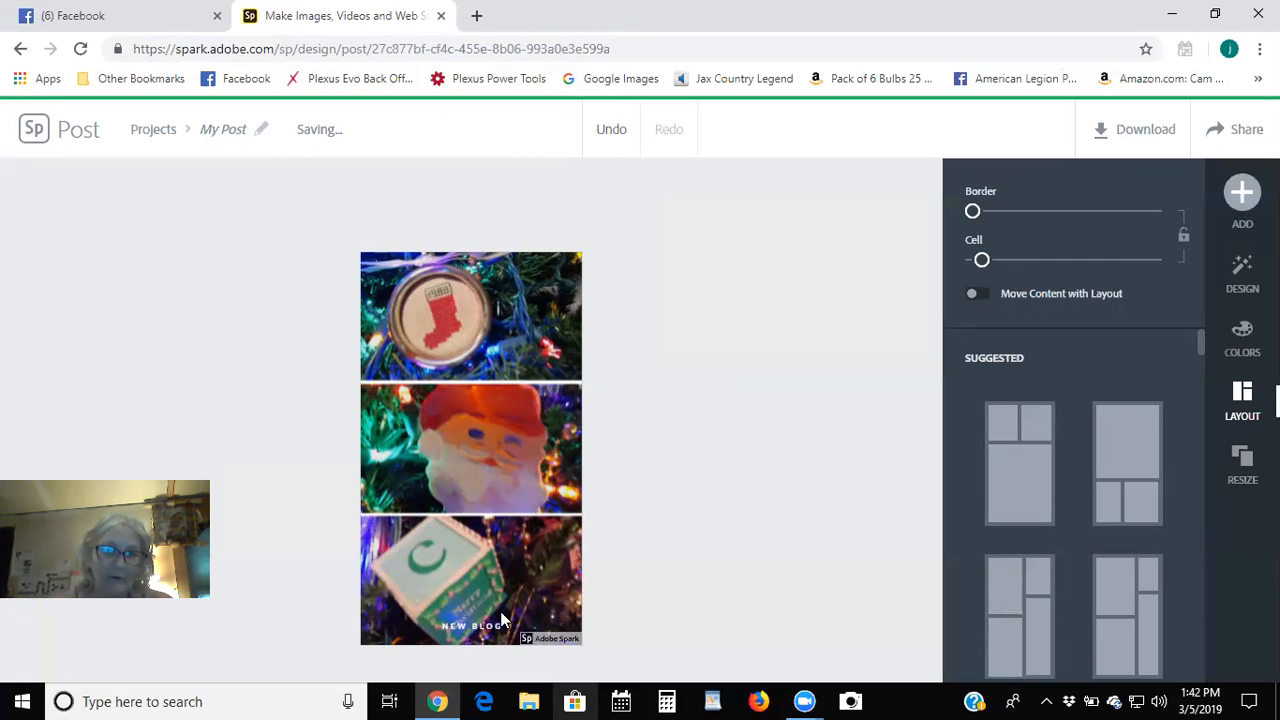
Drag the NEW BLOG caption from the bottom cell up onto the top stocking photo's upper right.
{"action": "left_click", "coordinate": [470, 625]}
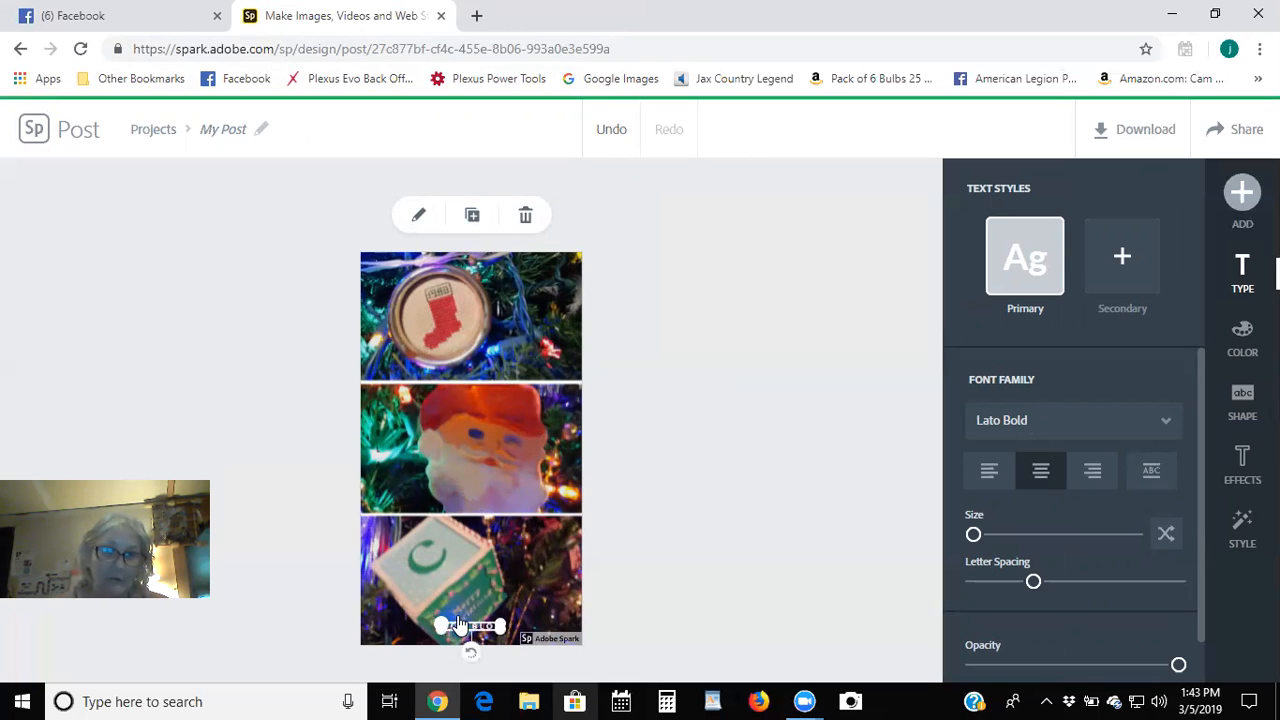
{"action": "left_click_drag", "start_coordinate": [476, 627], "coordinate": [553, 536]}
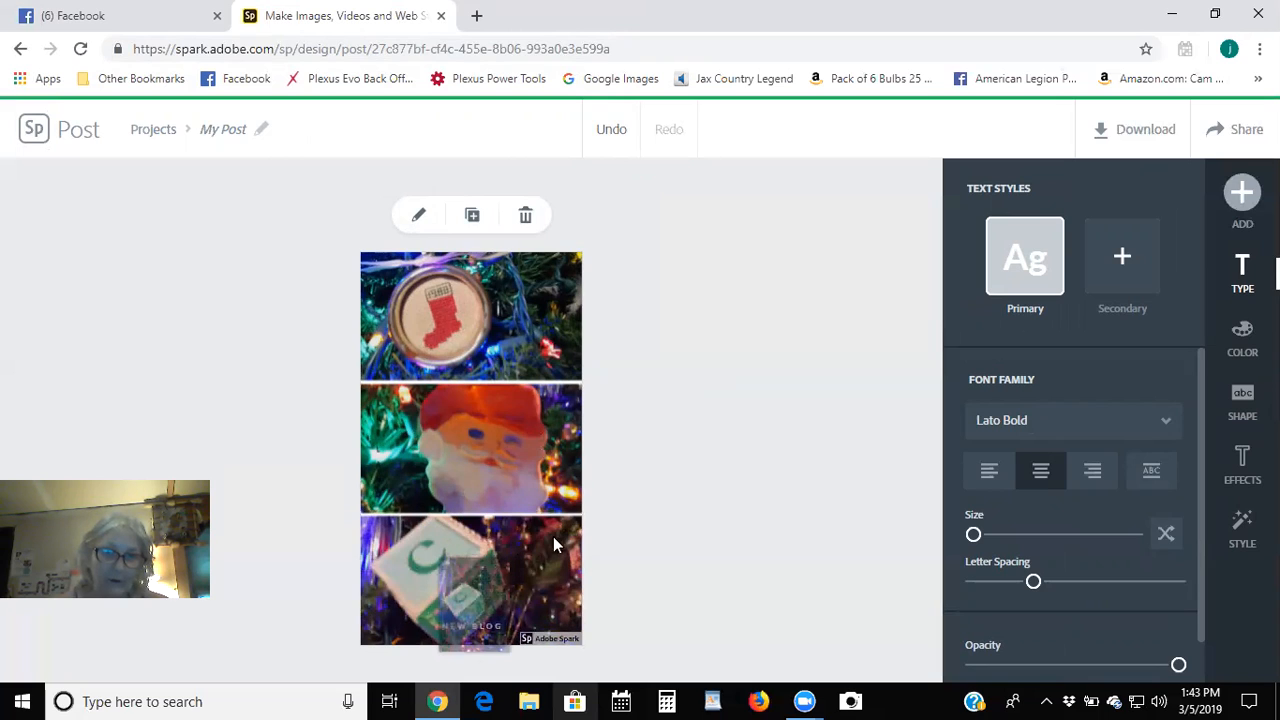
{"action": "left_click_drag", "start_coordinate": [482, 606], "coordinate": [480, 608]}
{"action": "left_click", "coordinate": [451, 633]}
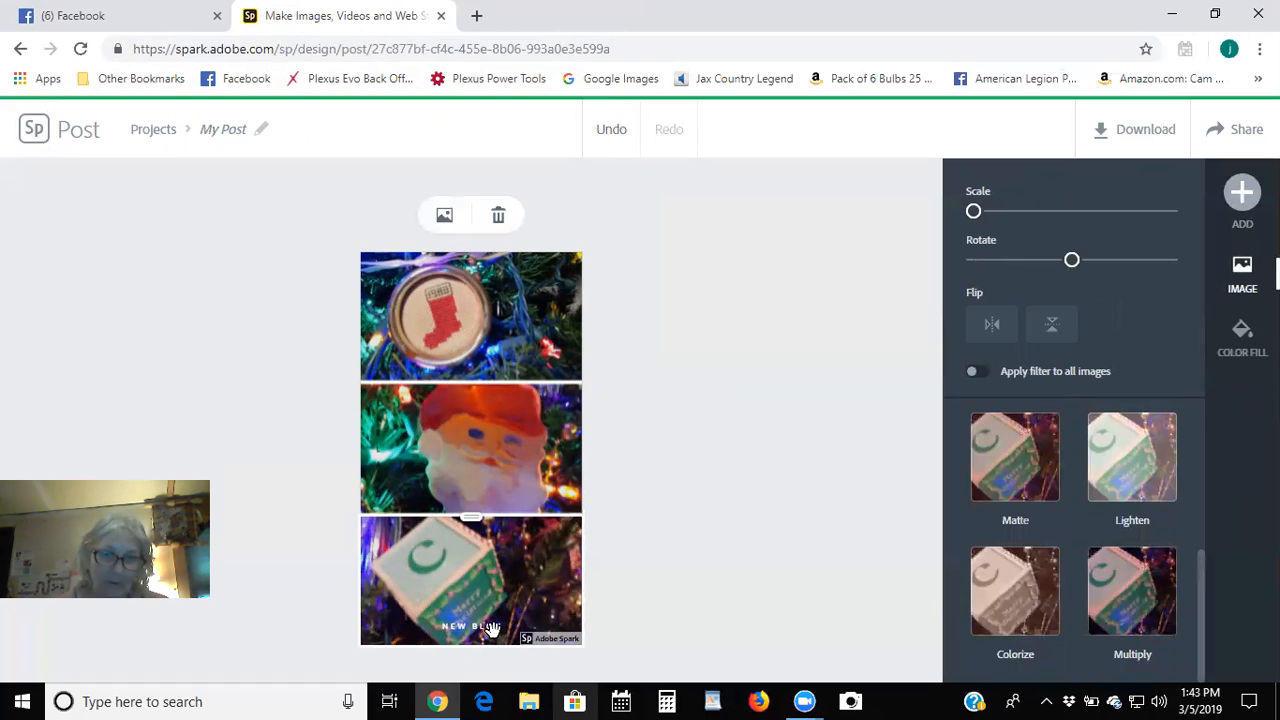
{"action": "left_click", "coordinate": [665, 557]}
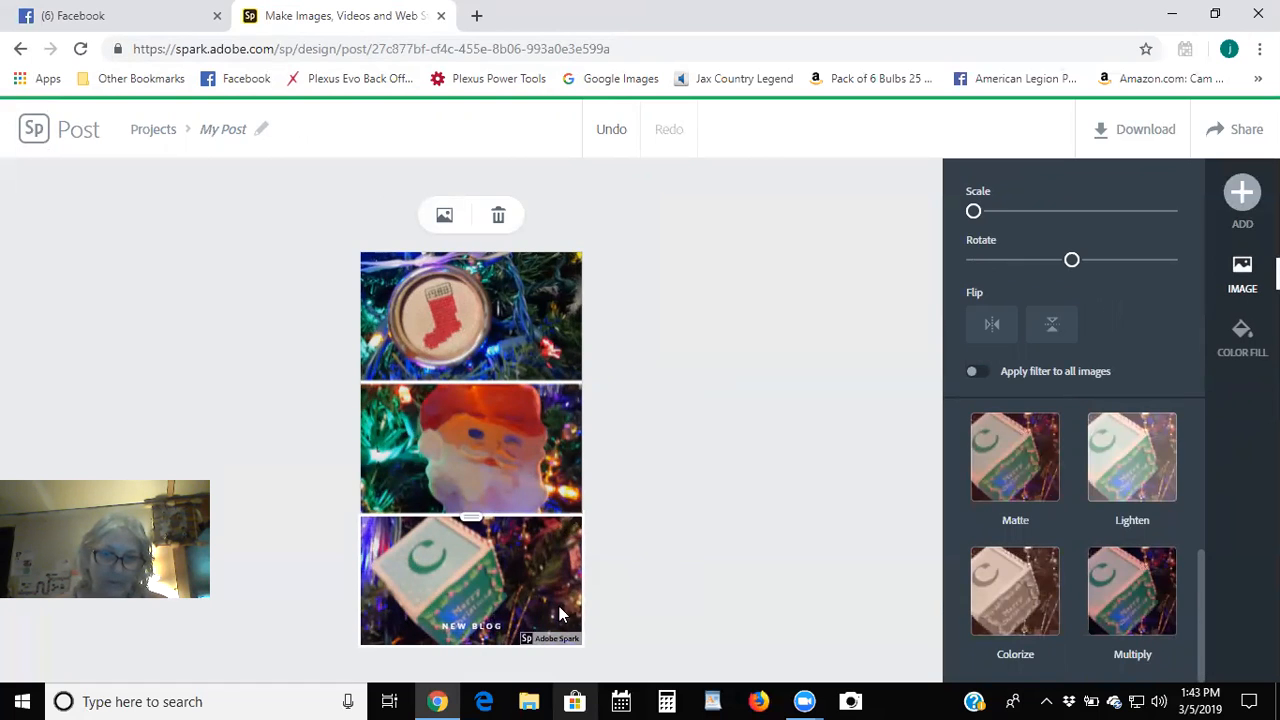
{"action": "left_click", "coordinate": [480, 627]}
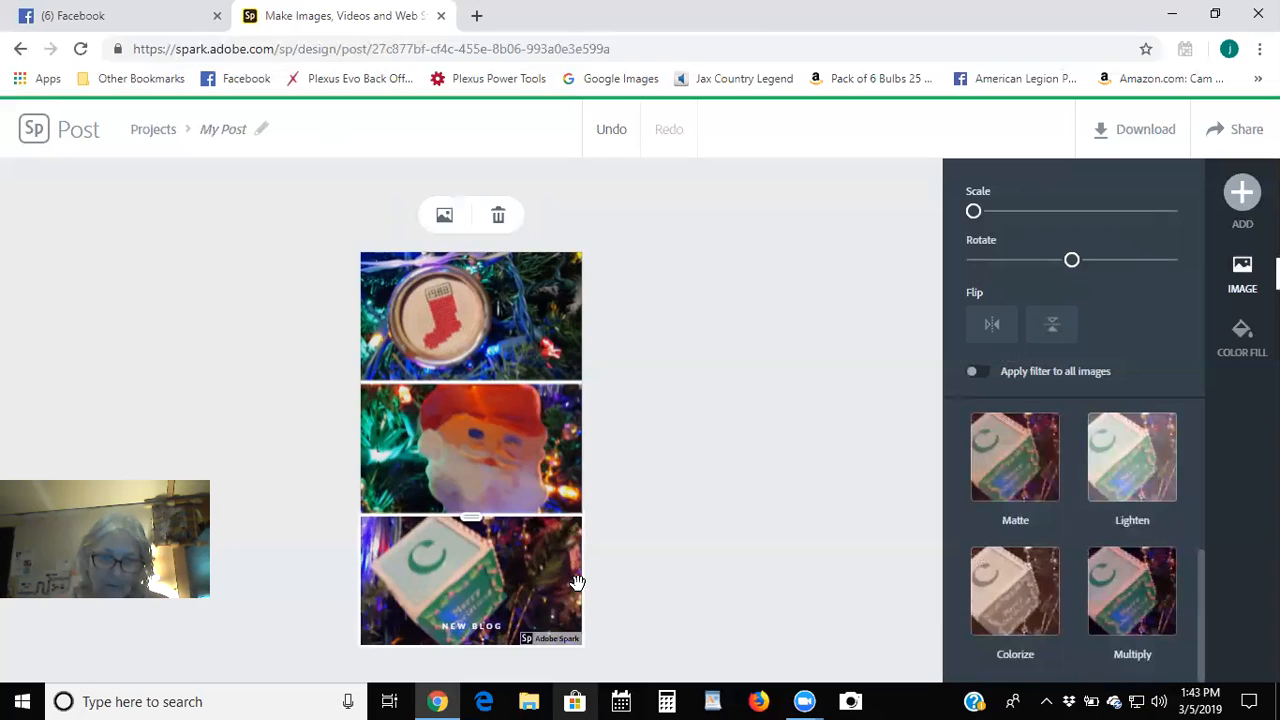
{"action": "left_click", "coordinate": [629, 553]}
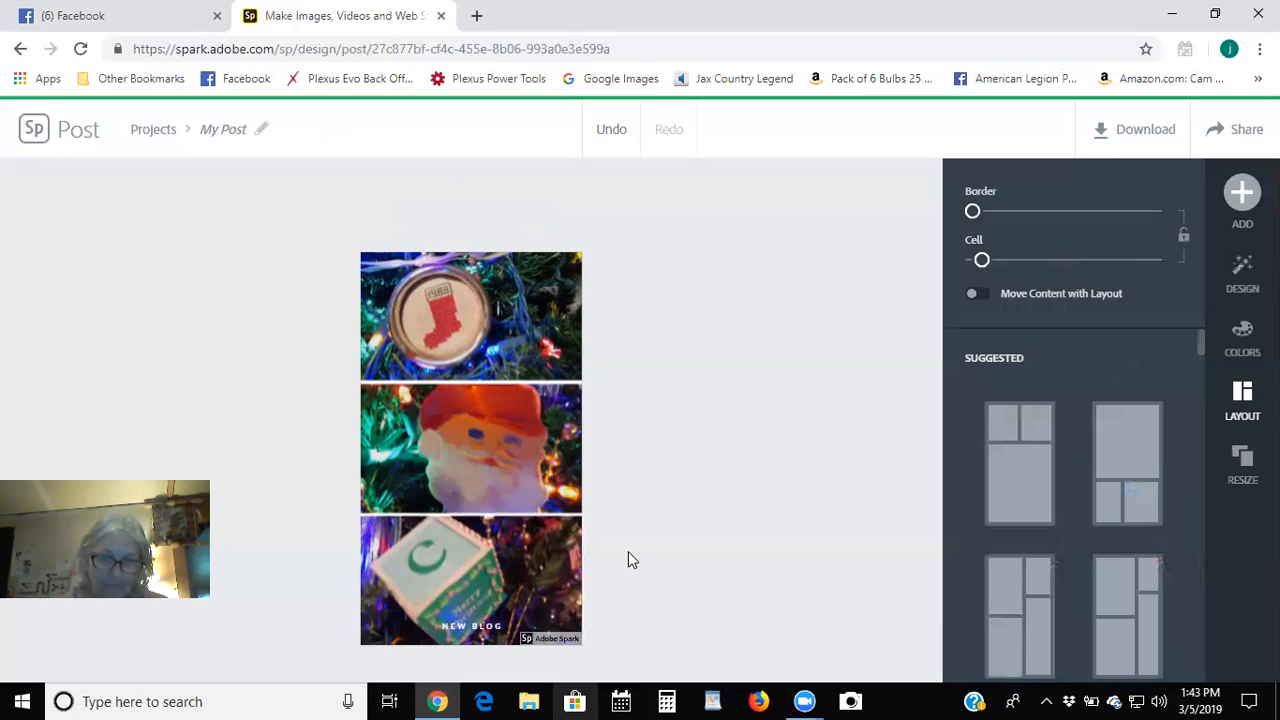
{"action": "left_click", "coordinate": [491, 631]}
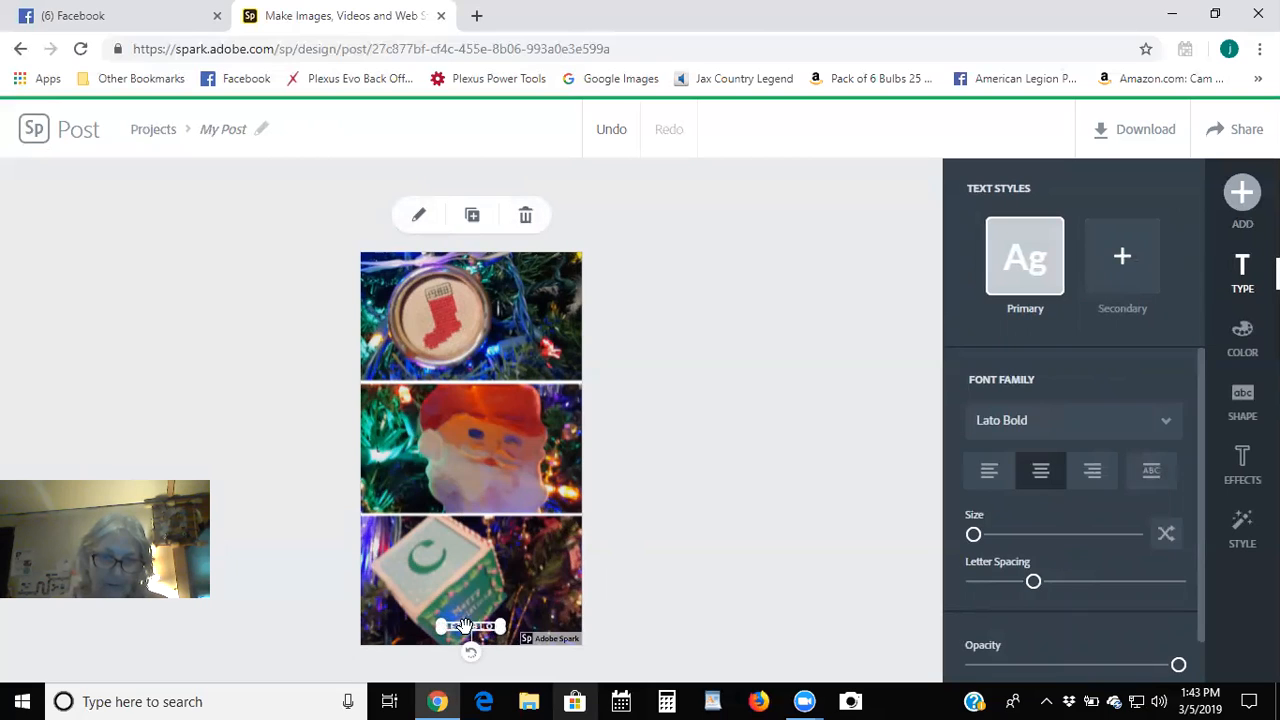
{"action": "left_click_drag", "start_coordinate": [466, 622], "coordinate": [470, 584]}
{"action": "left_click_drag", "start_coordinate": [483, 540], "coordinate": [532, 308]}
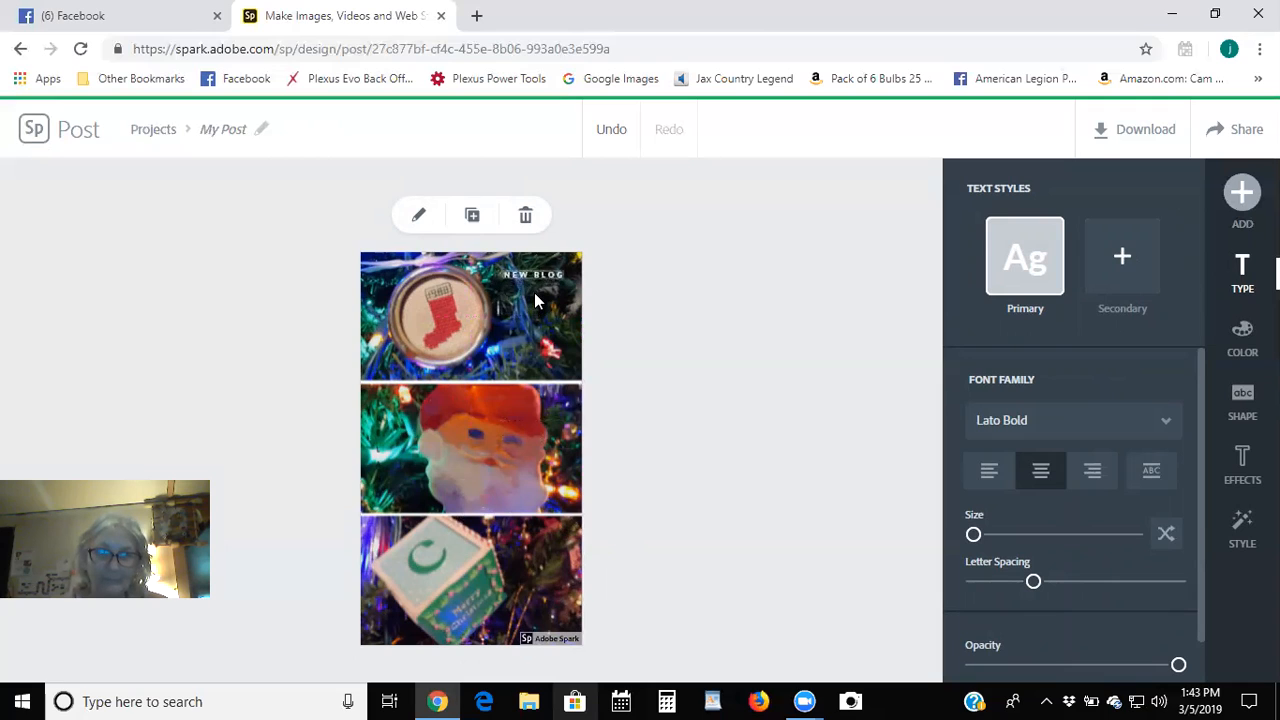
{"action": "left_click", "coordinate": [534, 294]}
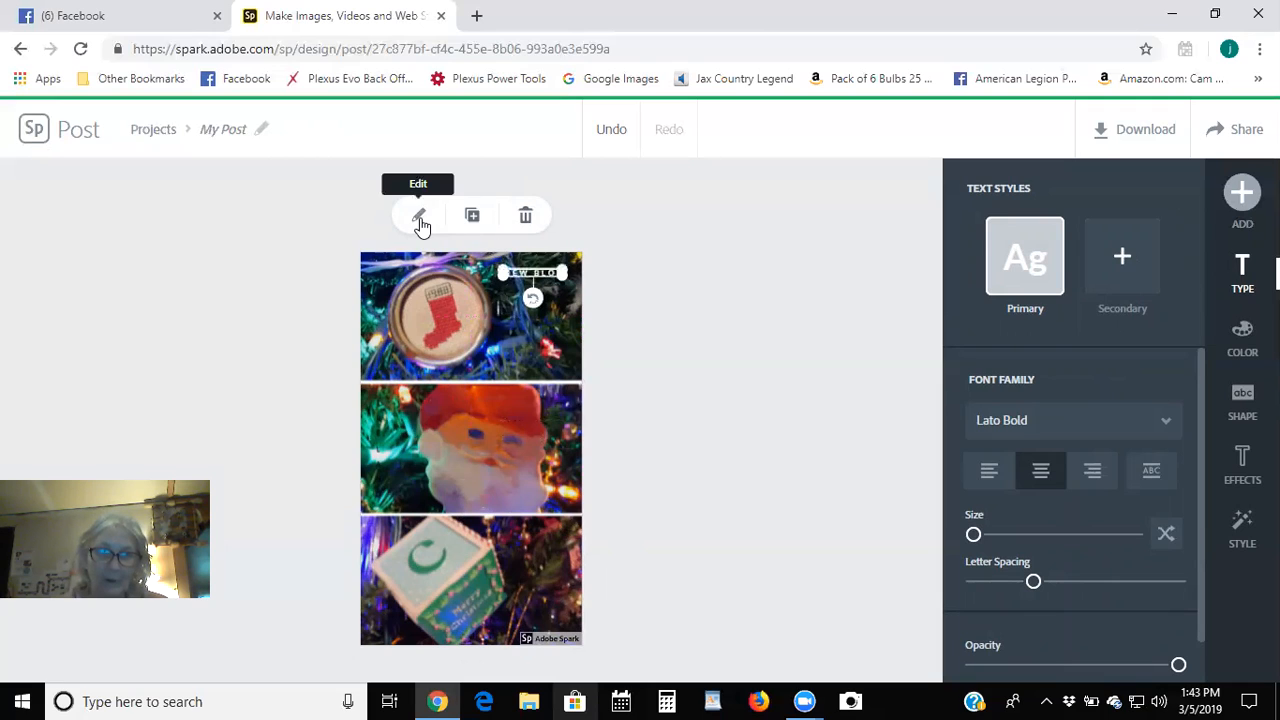
Replace the caption wording NEW BLOG with 'special ornaments'.
{"action": "left_click", "coordinate": [430, 220]}
{"action": "key", "text": "BackSpace"}
{"action": "key", "text": "BackSpace"}
{"action": "key", "text": "BackSpace"}
{"action": "key", "text": "BackSpace"}
{"action": "key", "text": "BackSpace"}
{"action": "key", "text": "BackSpace"}
{"action": "key", "text": "BackSpace"}
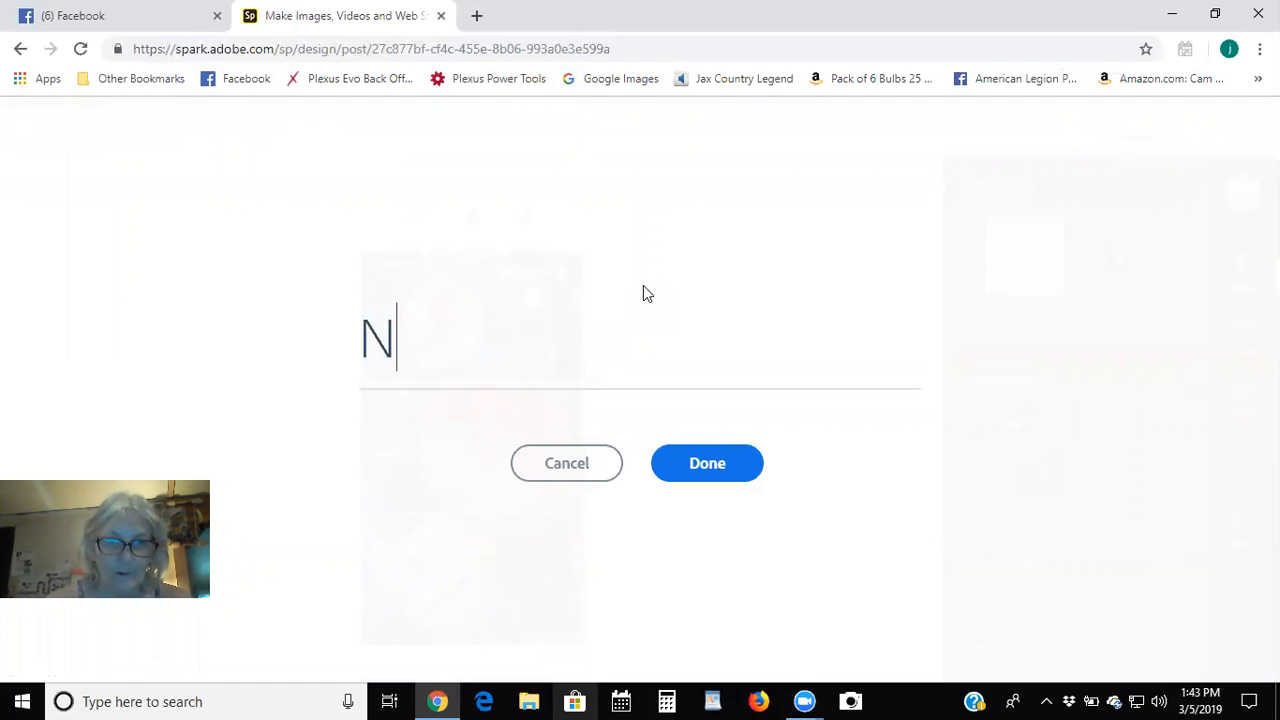
{"action": "key", "text": "BackSpace"}
{"action": "type", "text": "special ornaments"}
{"action": "key", "text": "Return"}
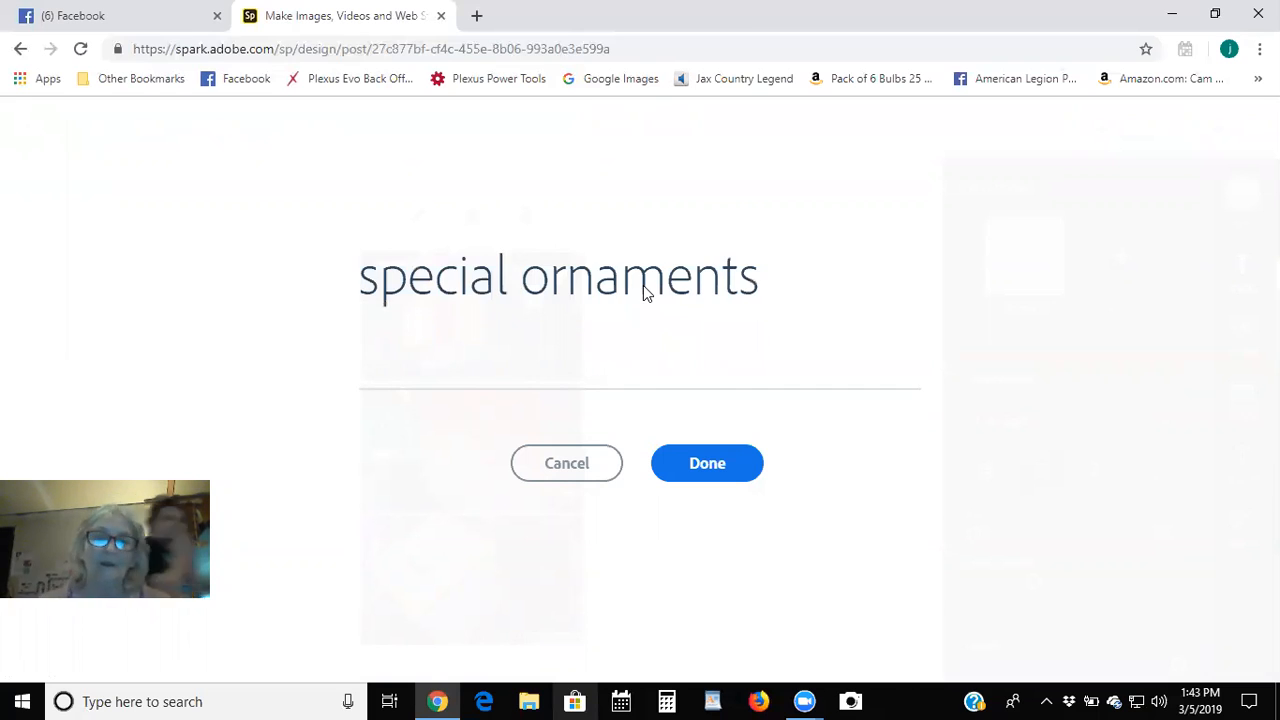
{"action": "left_click", "coordinate": [707, 463]}
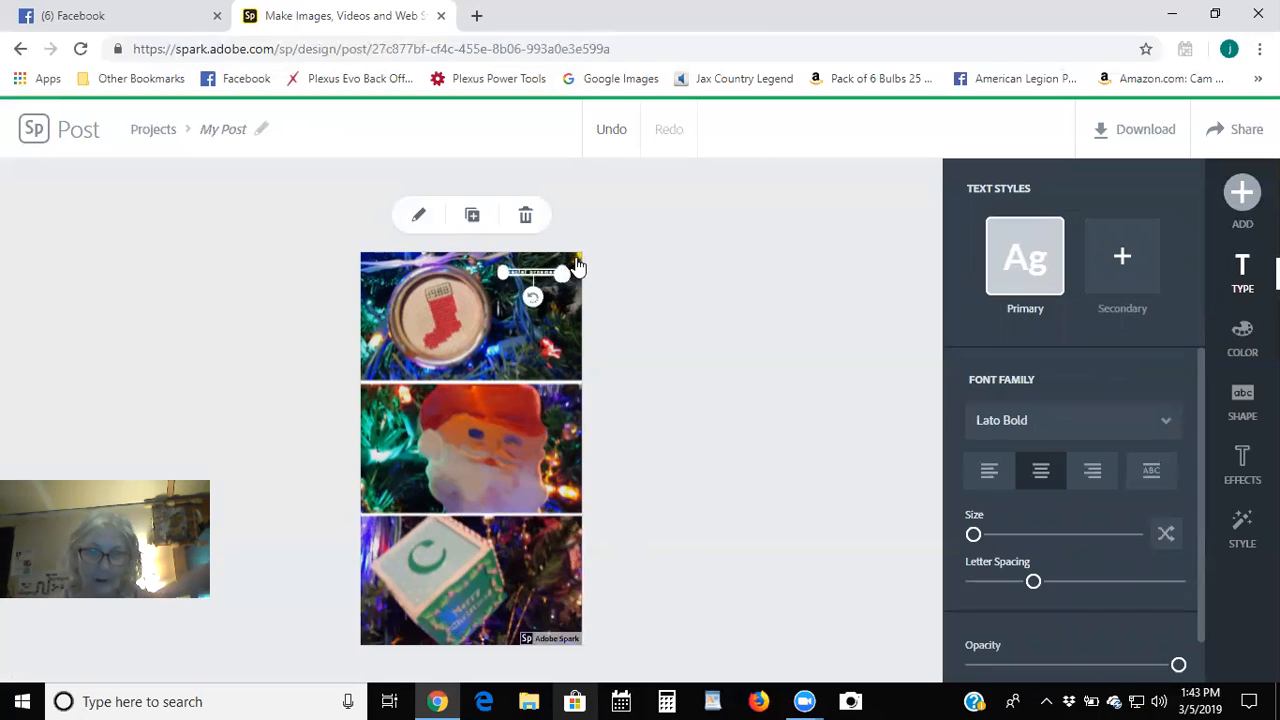
Enlarge the special ornaments text and frame it in an outlined rounded pill shape.
{"action": "left_click_drag", "start_coordinate": [566, 272], "coordinate": [568, 349]}
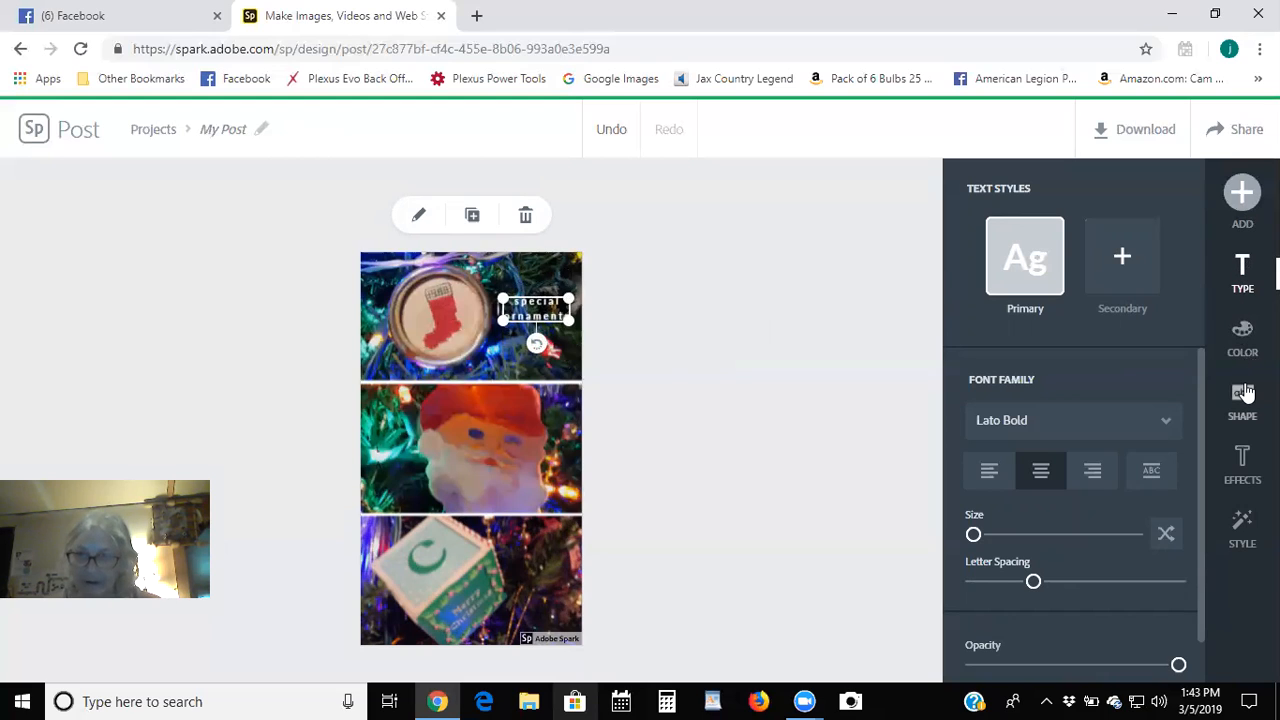
{"action": "left_click", "coordinate": [1245, 393]}
{"action": "scroll", "coordinate": [1166, 463], "scroll_direction": "down", "scroll_amount": 2}
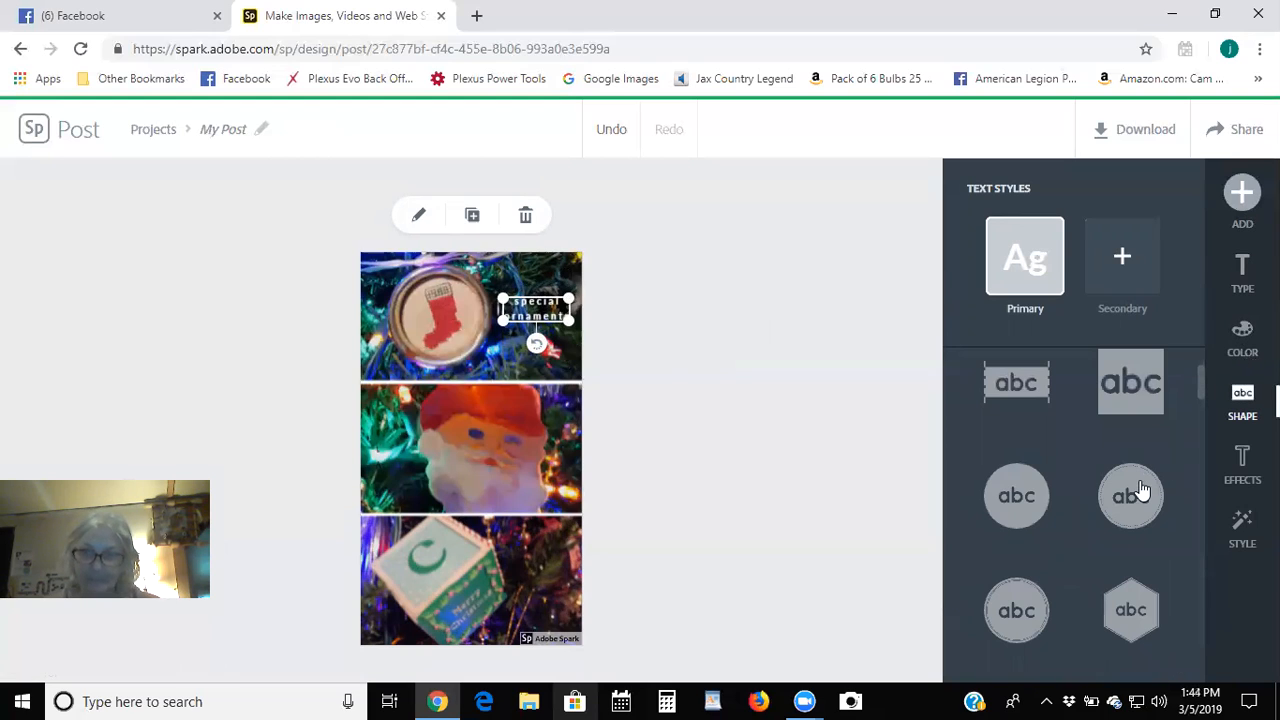
{"action": "left_click", "coordinate": [1141, 490]}
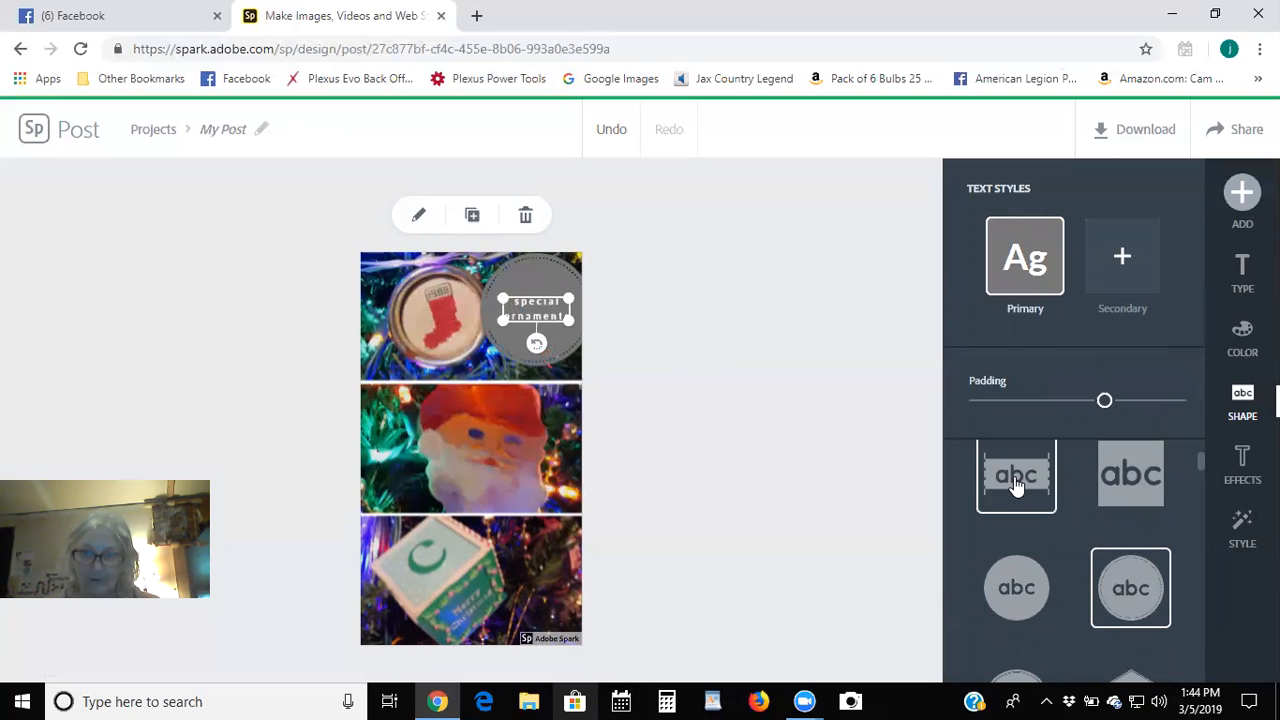
{"action": "scroll", "coordinate": [1065, 503], "scroll_direction": "down", "scroll_amount": 3}
{"action": "left_click", "coordinate": [1099, 527]}
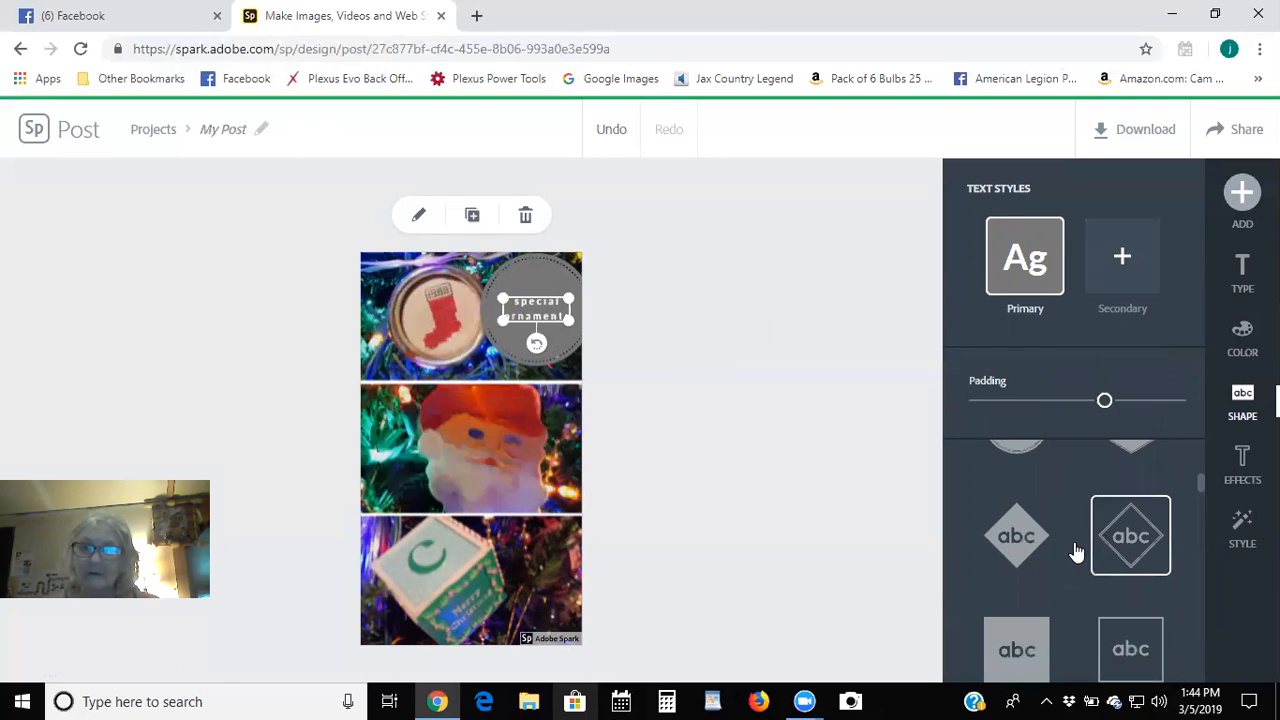
{"action": "scroll", "coordinate": [1128, 530], "scroll_direction": "down", "scroll_amount": 2}
{"action": "left_click", "coordinate": [1128, 488]}
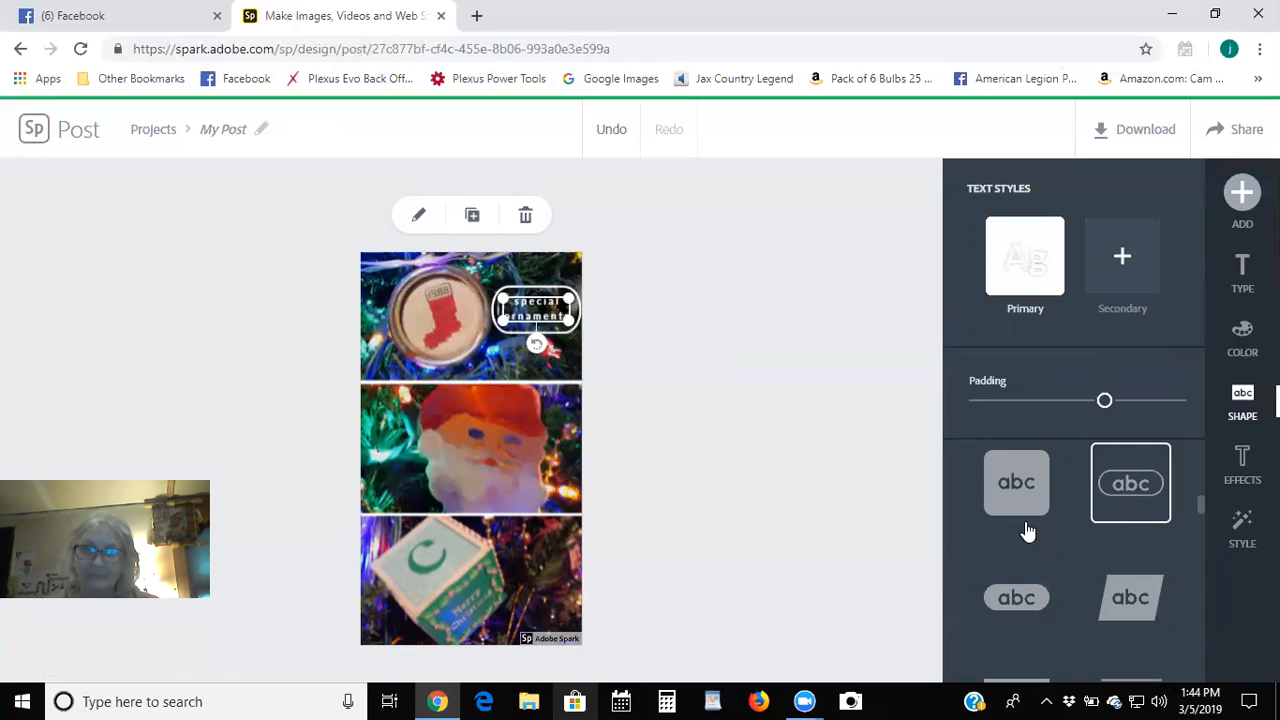
{"action": "left_click", "coordinate": [810, 472]}
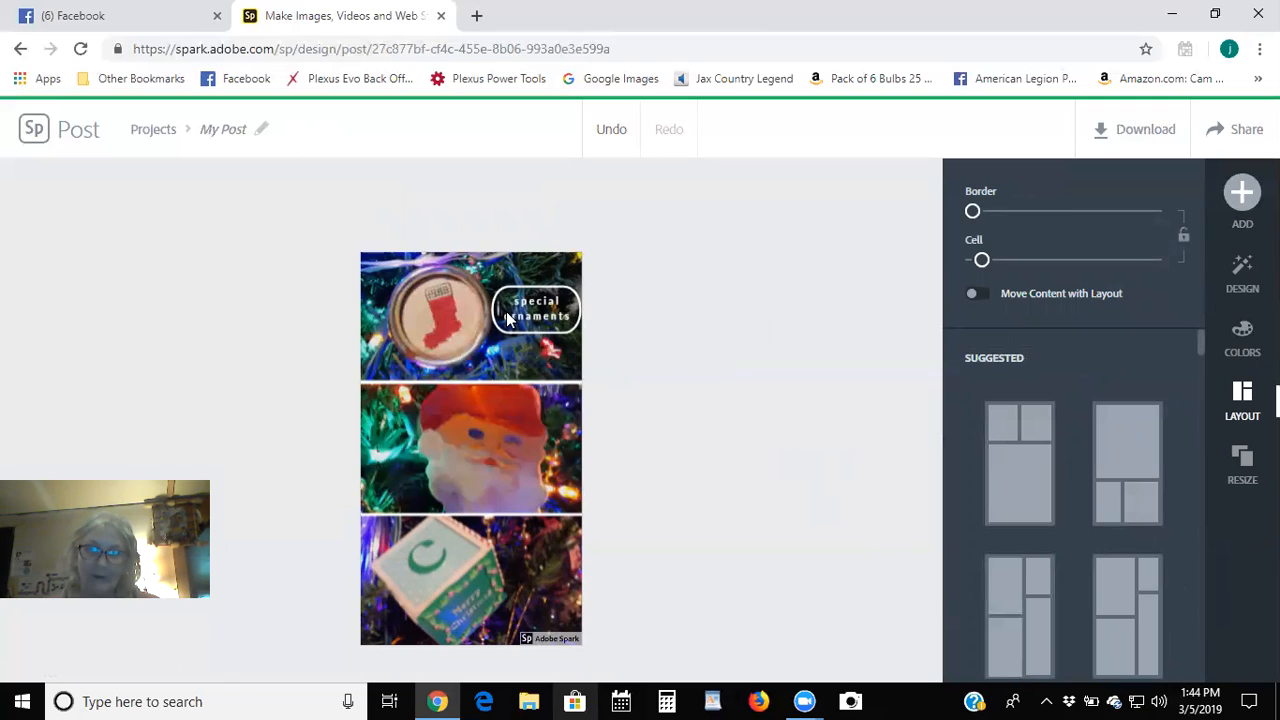
Review the text badge's colour and effect options, then deselect it.
{"action": "left_click", "coordinate": [537, 309]}
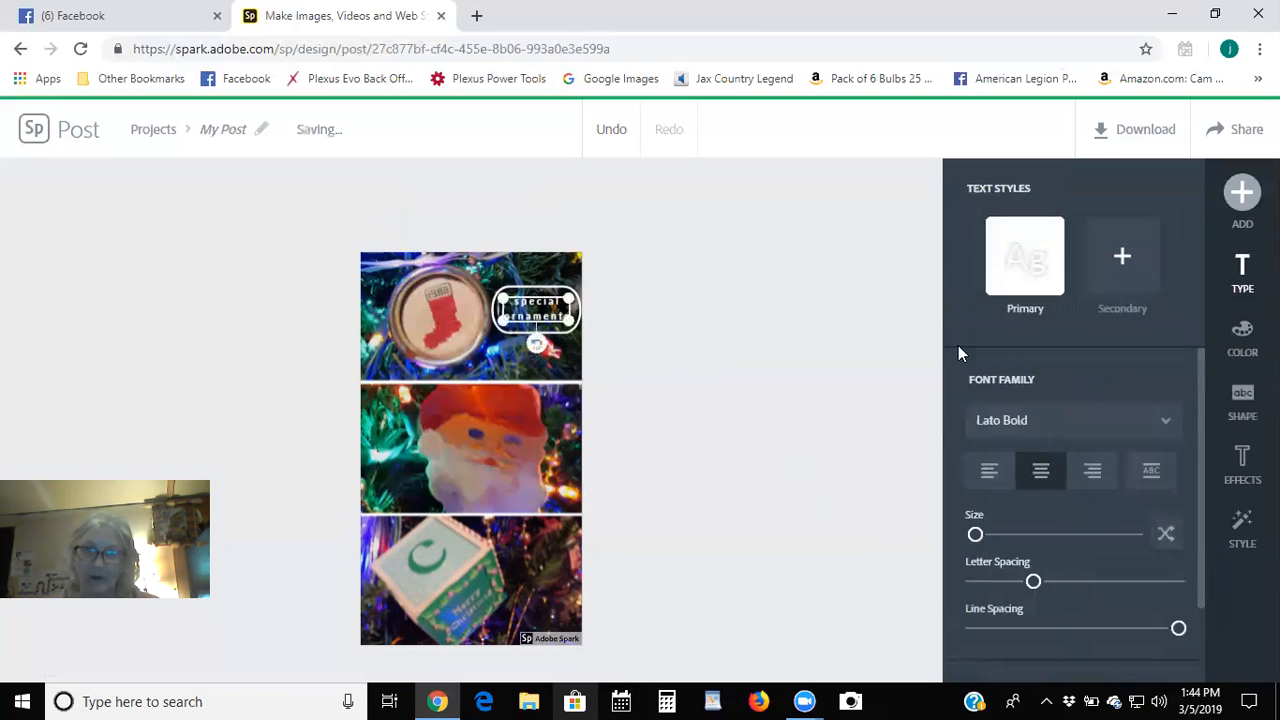
{"action": "left_click", "coordinate": [1240, 340]}
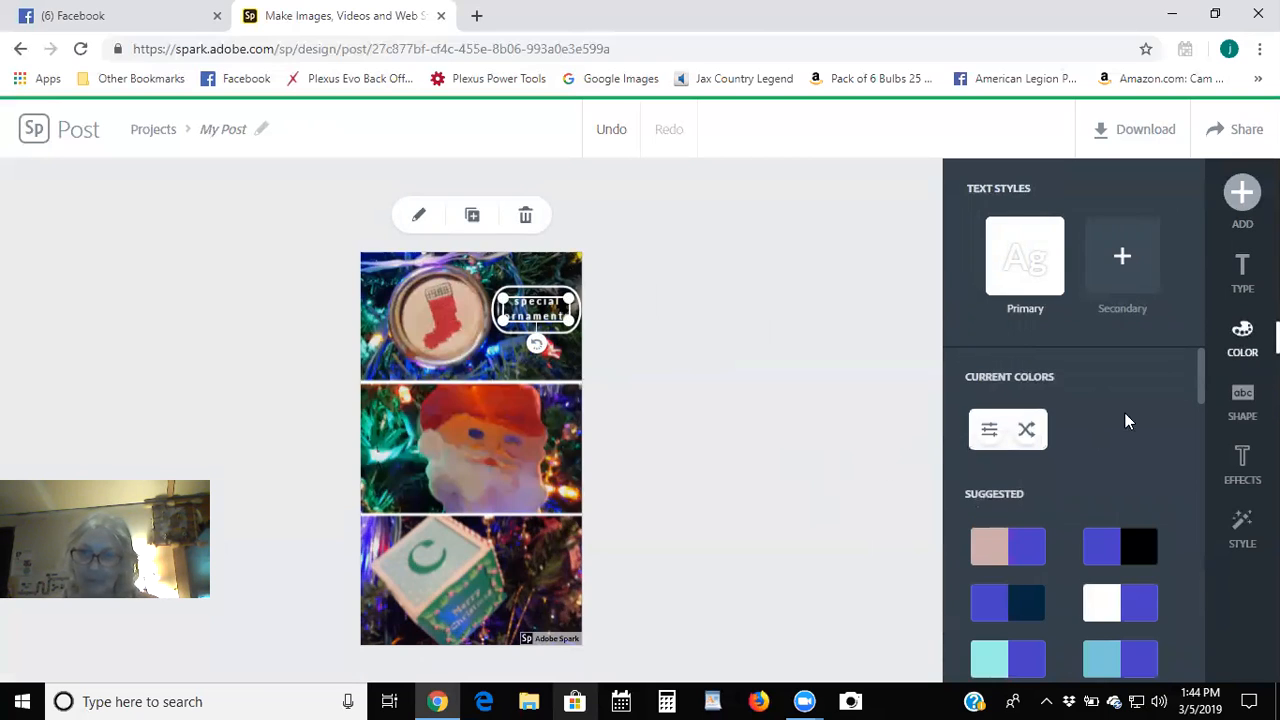
{"action": "left_click", "coordinate": [1240, 465]}
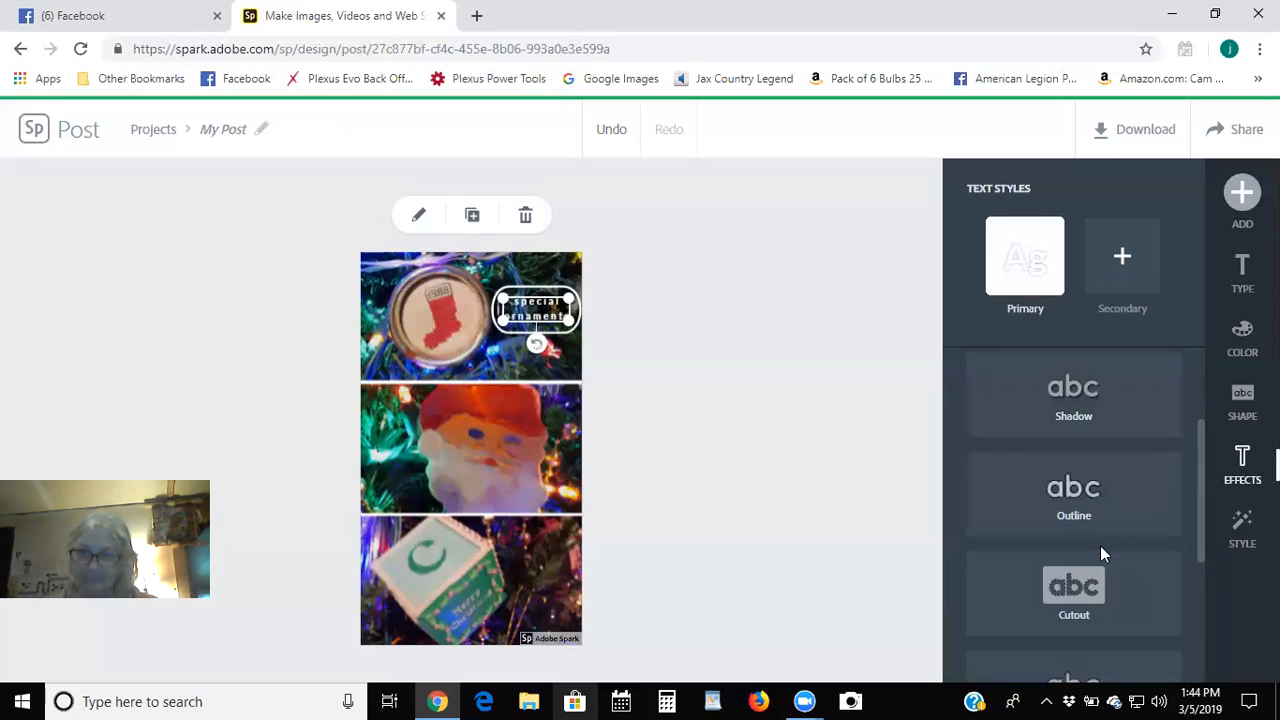
{"action": "left_click", "coordinate": [800, 351]}
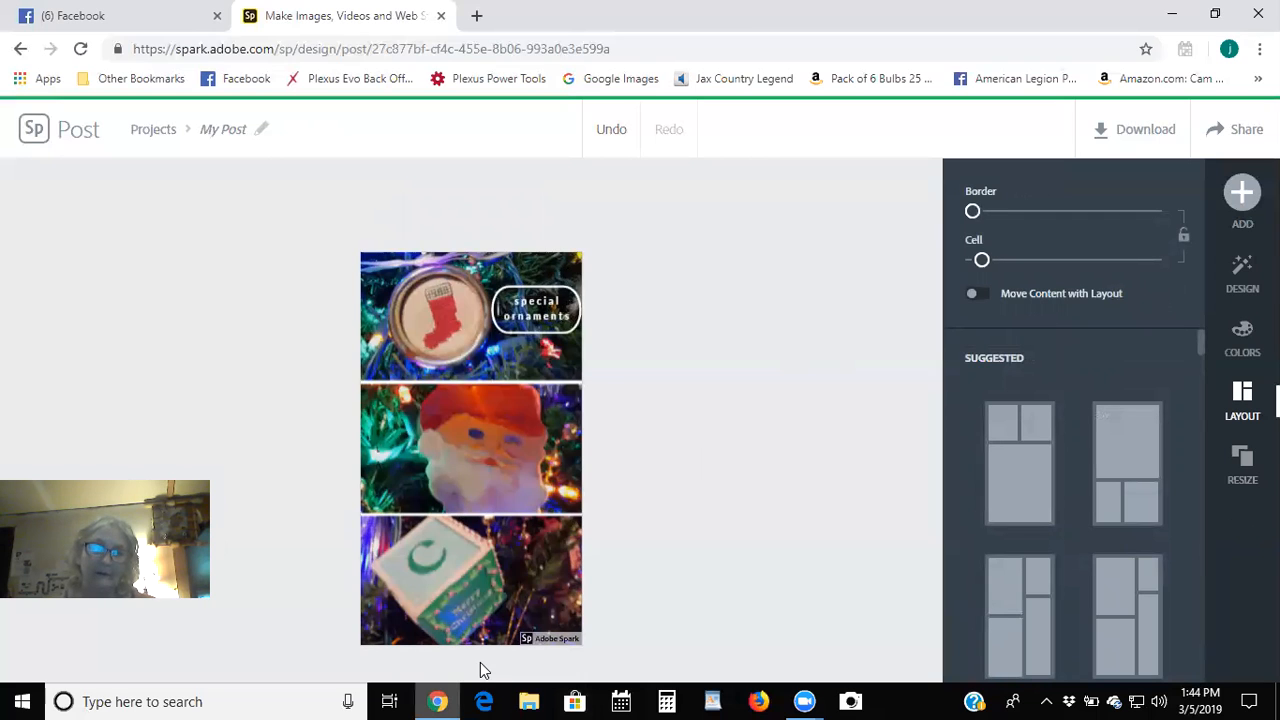
Remove the Spark watermark once for this post, dismiss the promo, and return to Projects.
{"action": "left_click", "coordinate": [545, 638]}
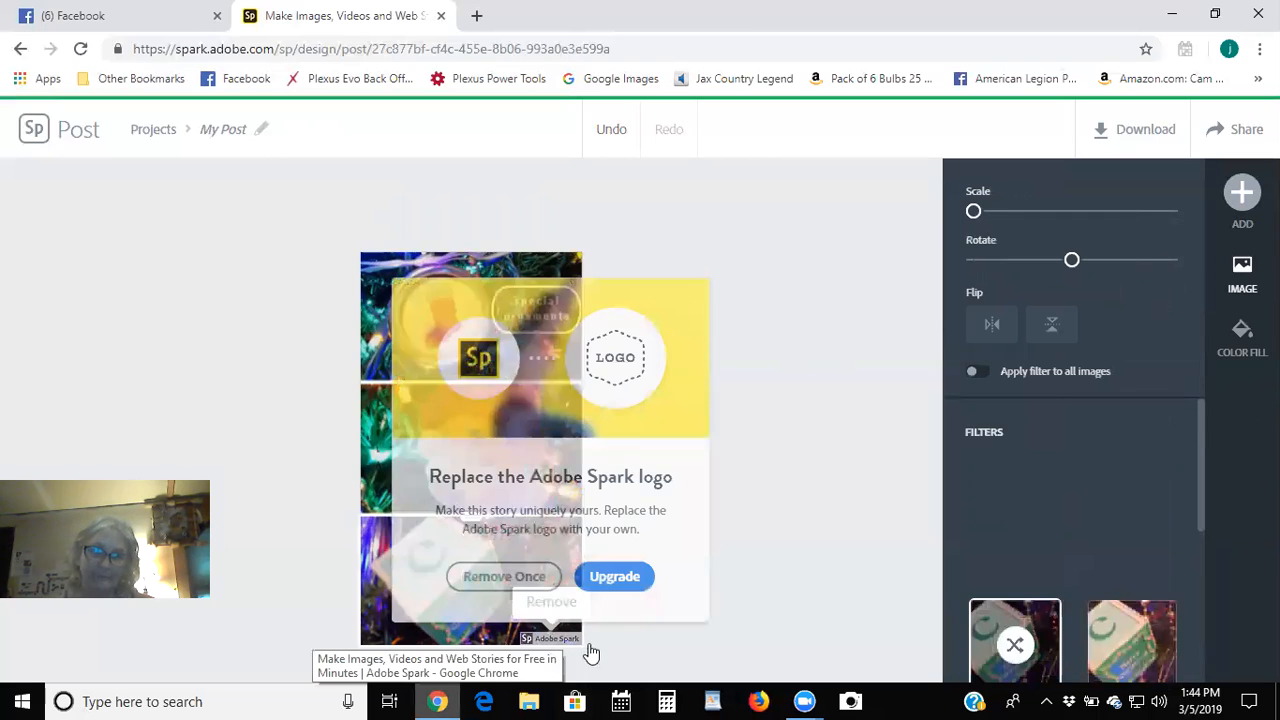
{"action": "left_click", "coordinate": [497, 577]}
{"action": "left_click", "coordinate": [1242, 190]}
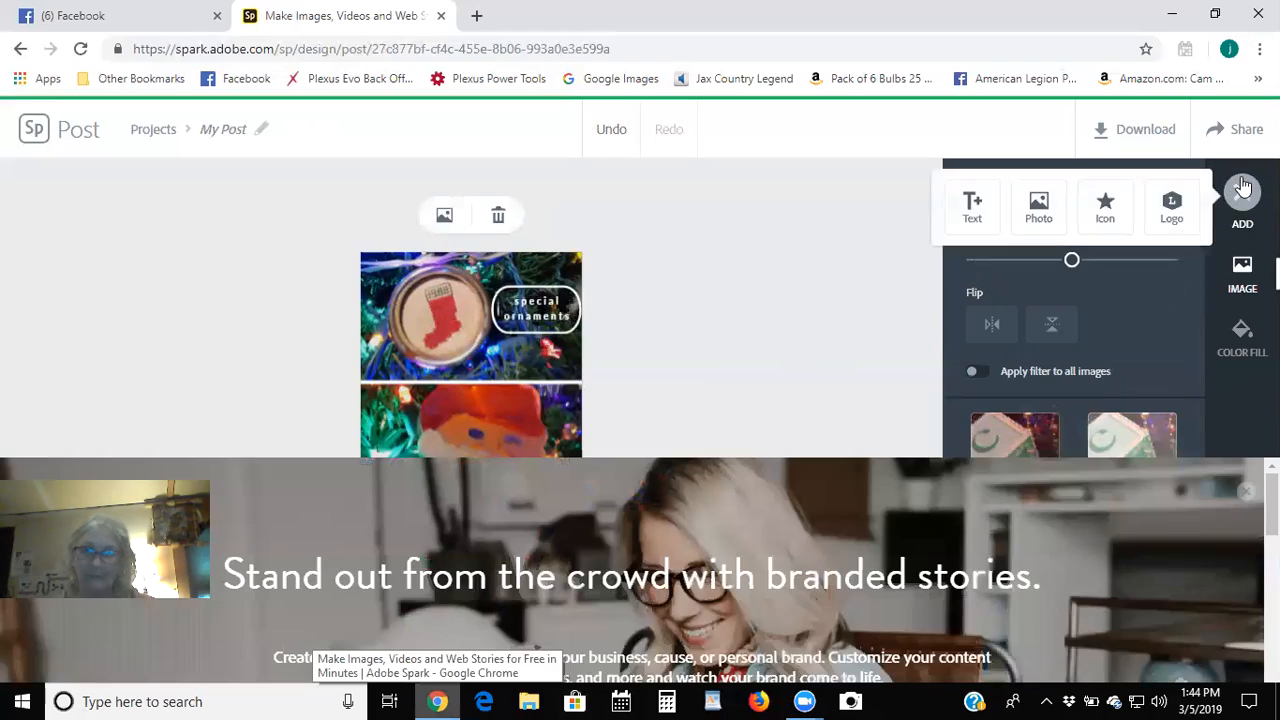
{"action": "left_click", "coordinate": [1242, 134]}
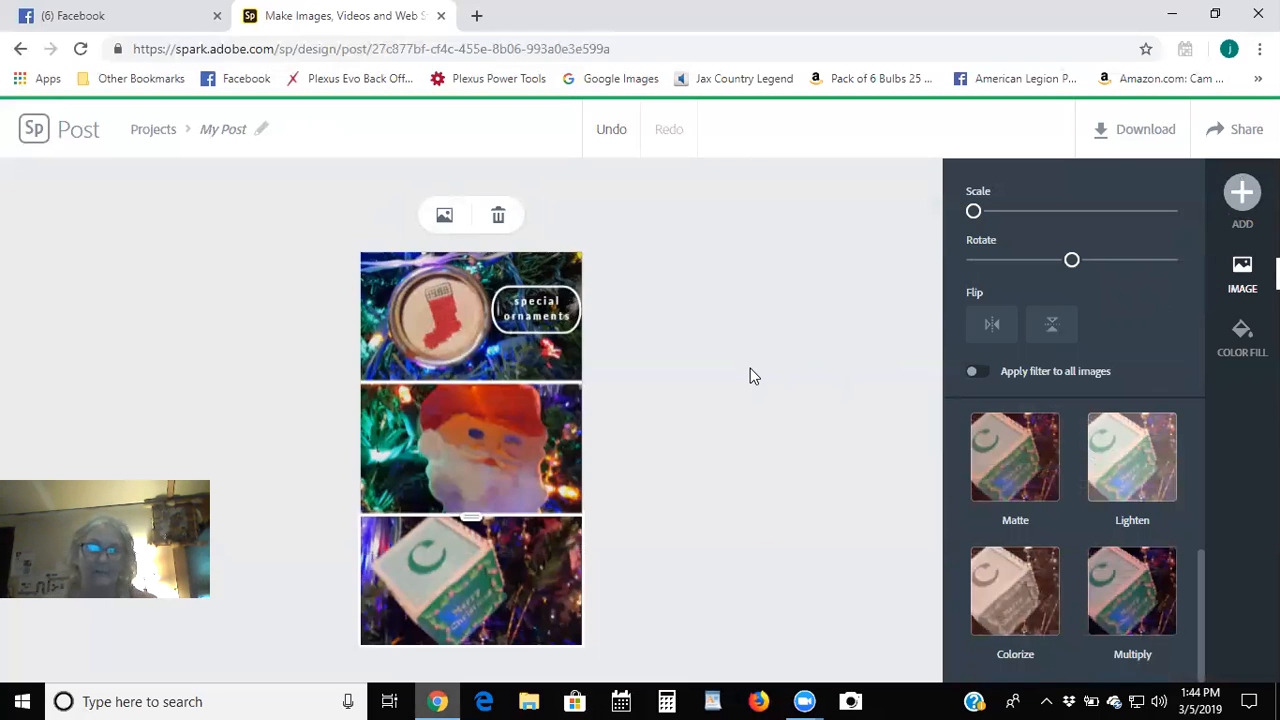
{"action": "left_click", "coordinate": [753, 376]}
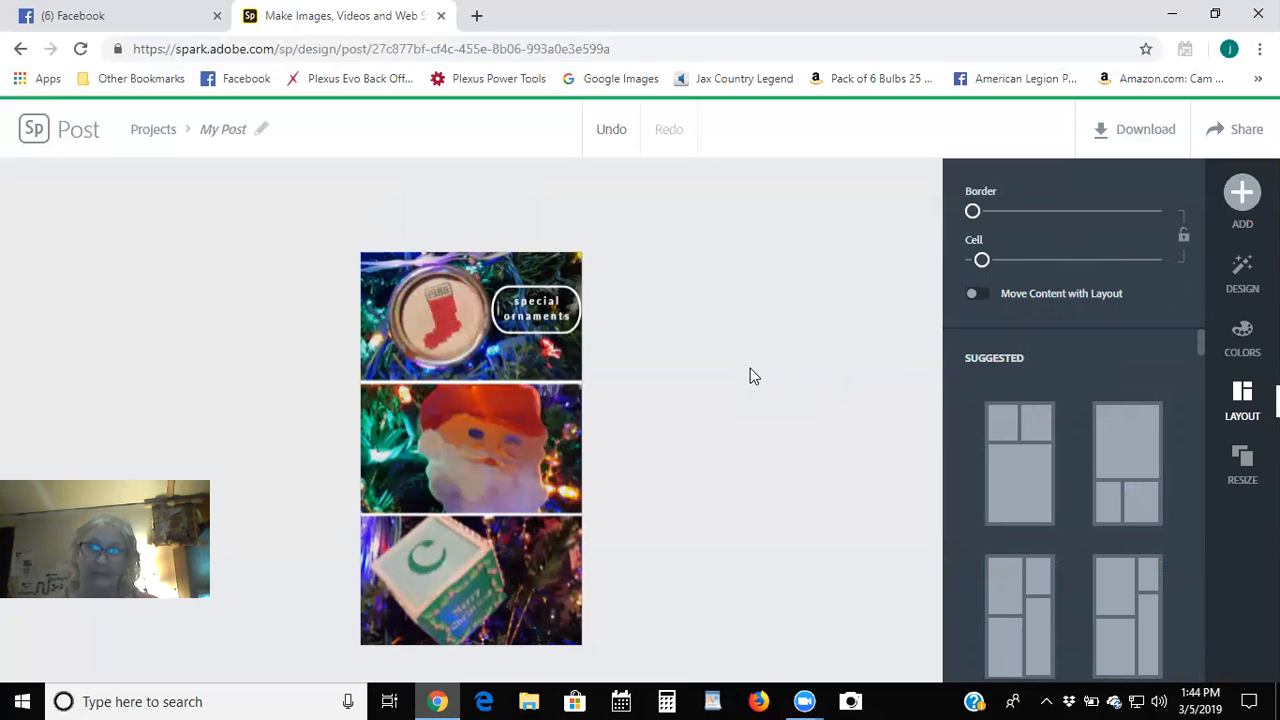
{"action": "left_click", "coordinate": [20, 138]}
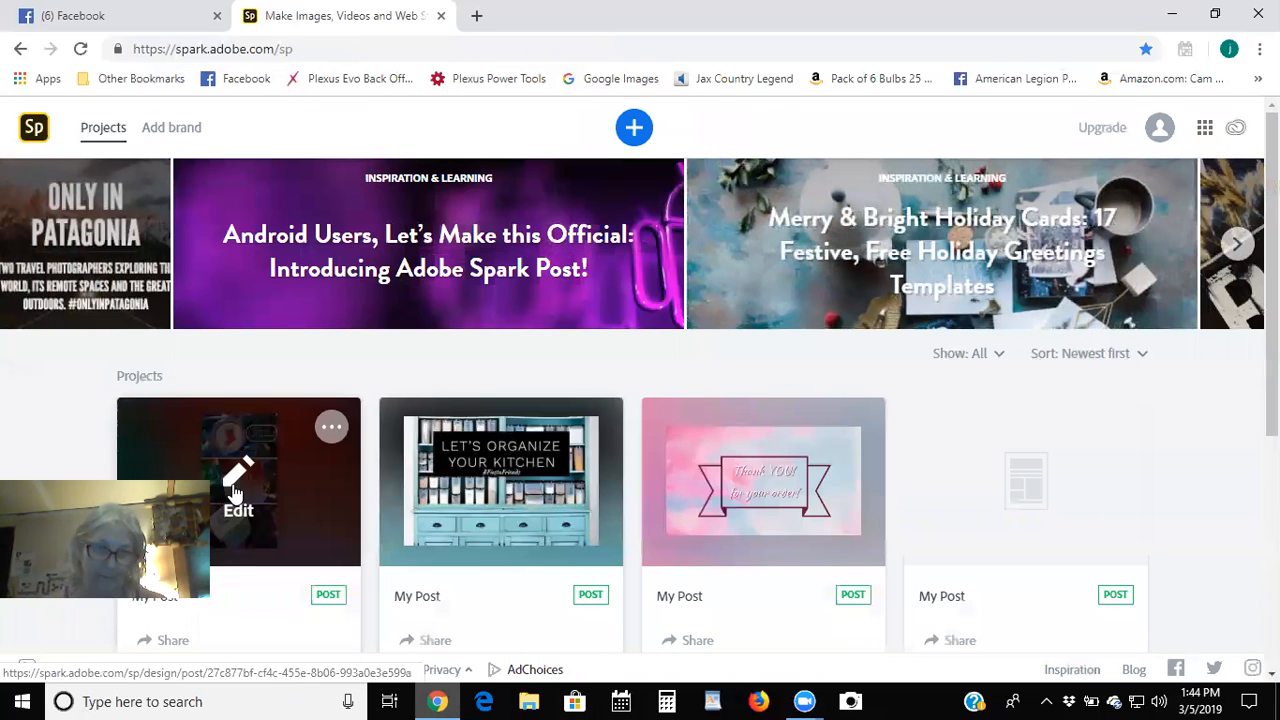
Scroll down the projects list and open an older saved post for editing.
{"action": "scroll", "coordinate": [828, 543], "scroll_direction": "down", "scroll_amount": 4}
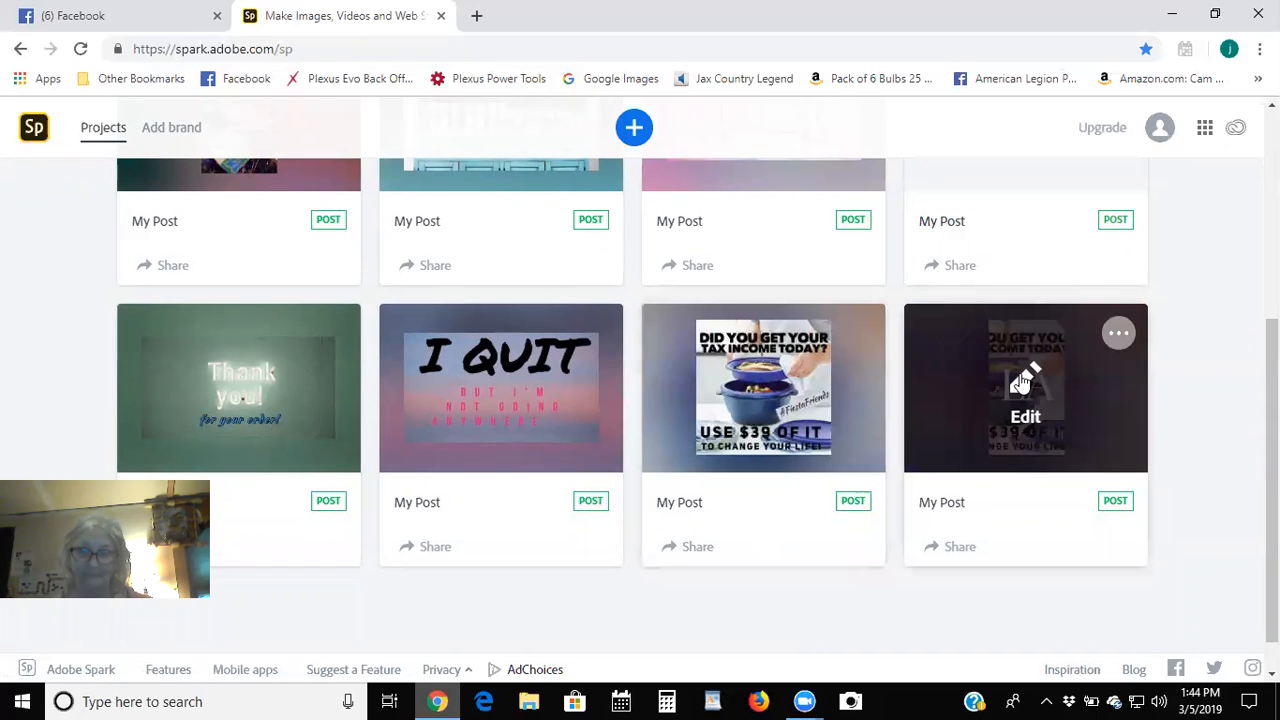
{"action": "scroll", "coordinate": [892, 536], "scroll_direction": "down", "scroll_amount": 1}
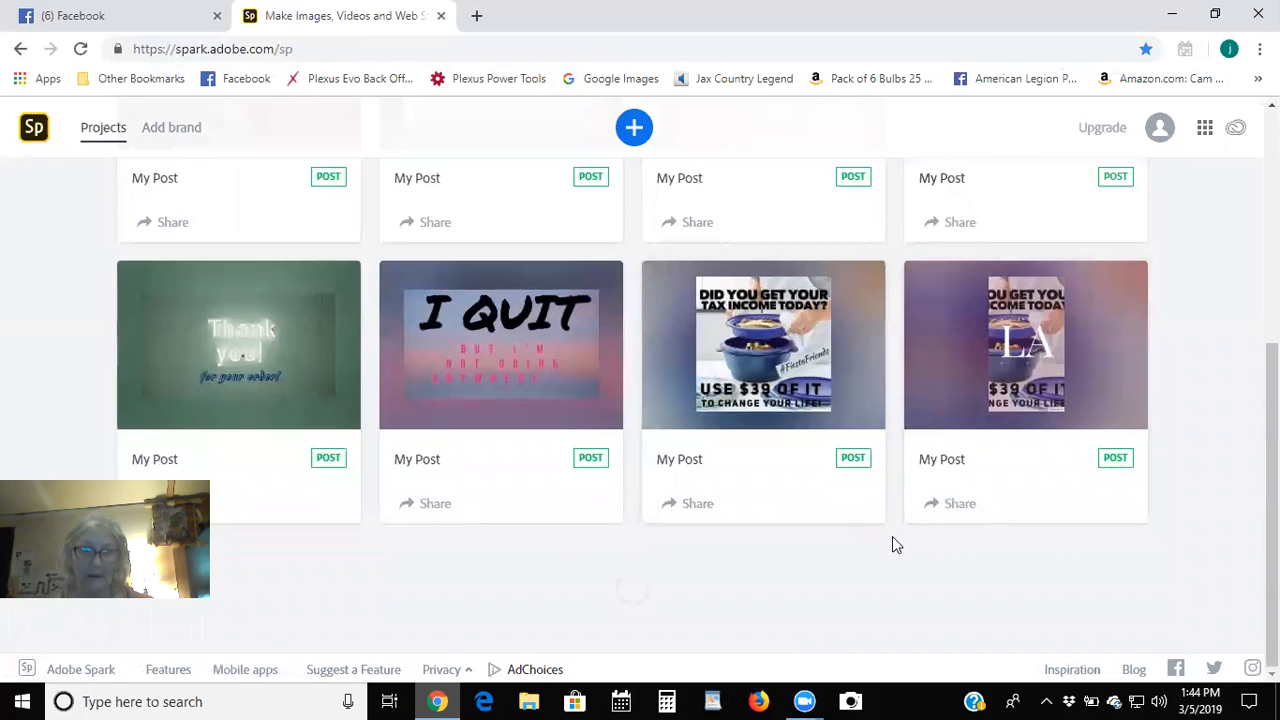
{"action": "scroll", "coordinate": [892, 536], "scroll_direction": "down", "scroll_amount": 3}
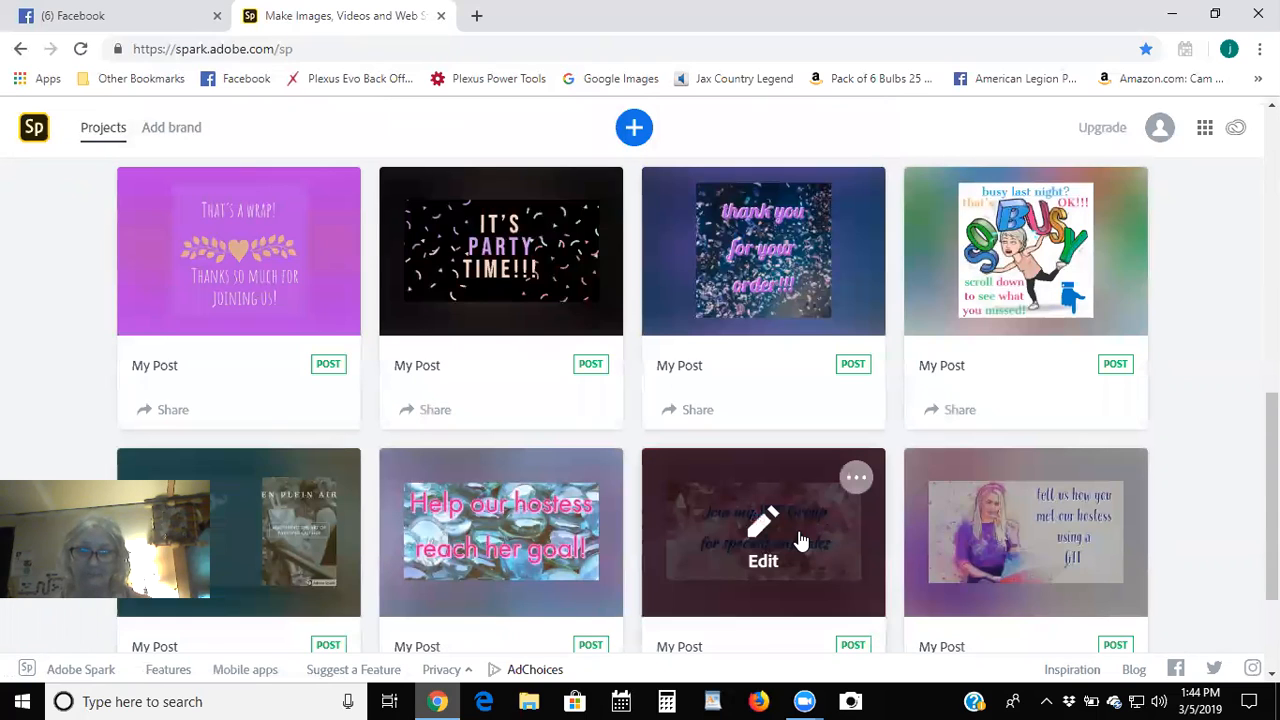
{"action": "left_click", "coordinate": [791, 543]}
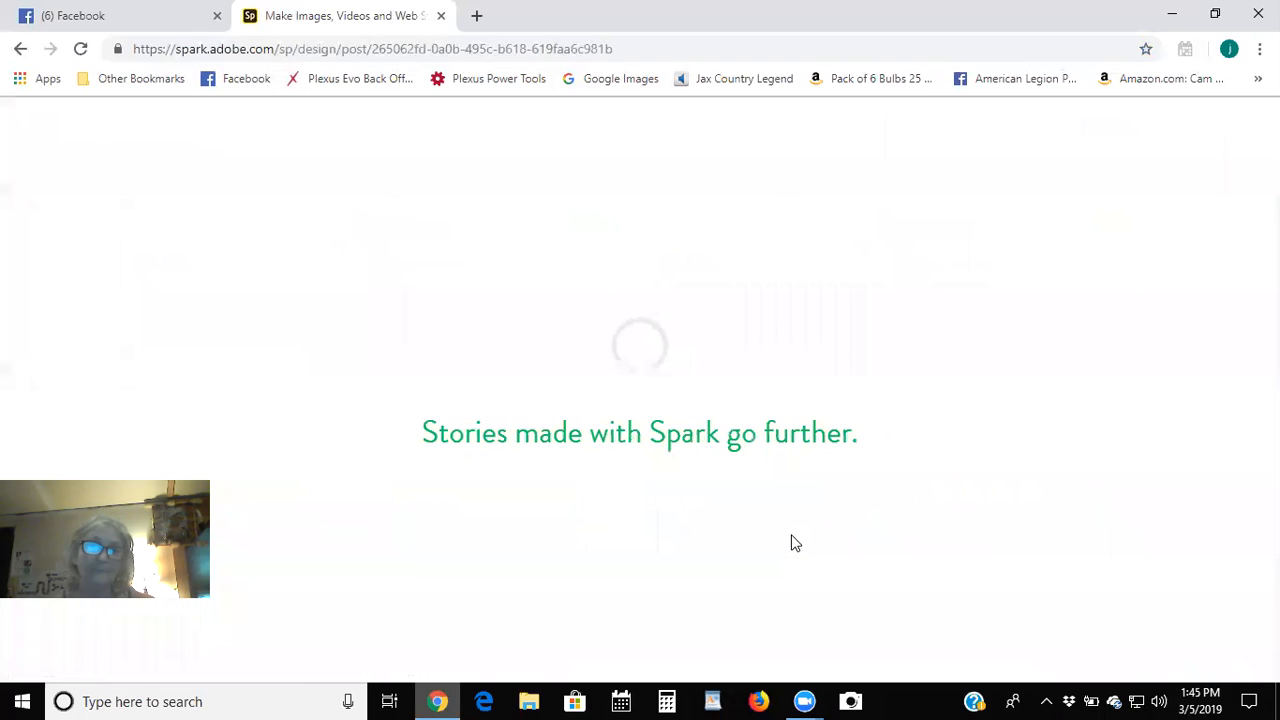
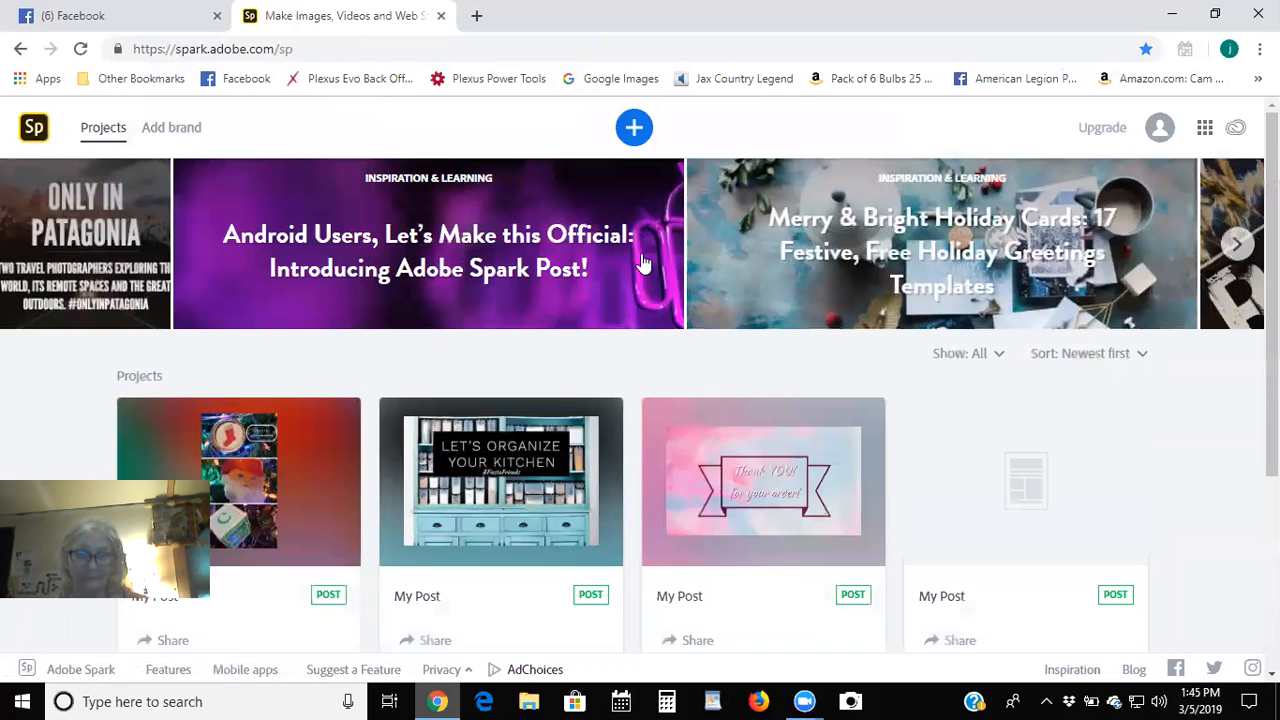
Load more saved projects and open the 'Help our hostess reach her goal!' card for editing.
{"action": "scroll", "coordinate": [653, 418], "scroll_direction": "down", "scroll_amount": 4}
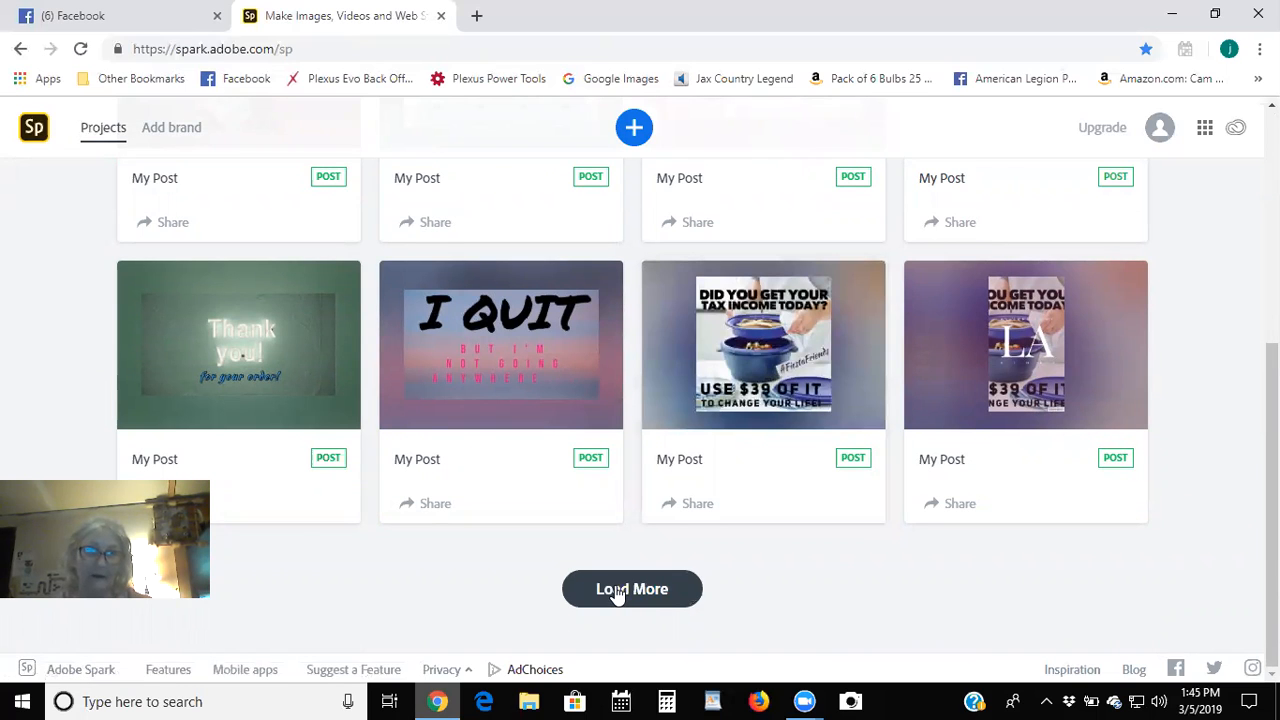
{"action": "left_click", "coordinate": [650, 575]}
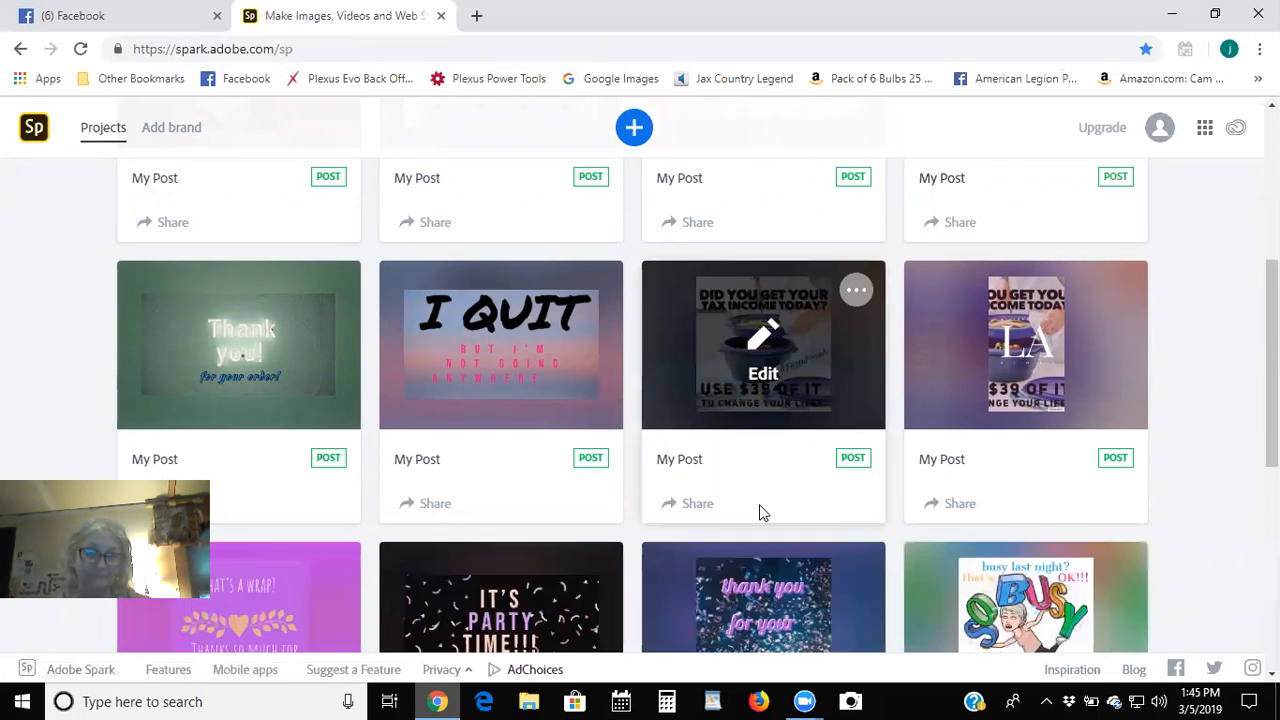
{"action": "scroll", "coordinate": [759, 504], "scroll_direction": "down", "scroll_amount": 4}
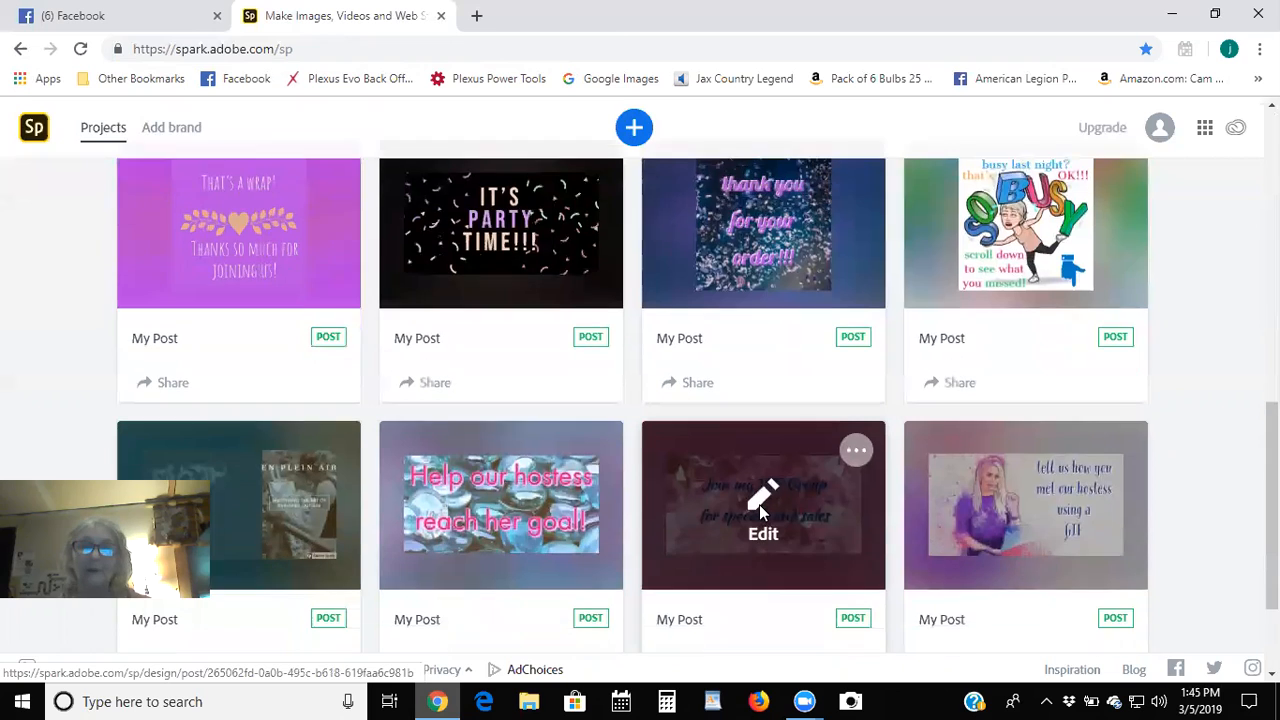
{"action": "scroll", "coordinate": [759, 504], "scroll_direction": "down", "scroll_amount": 2}
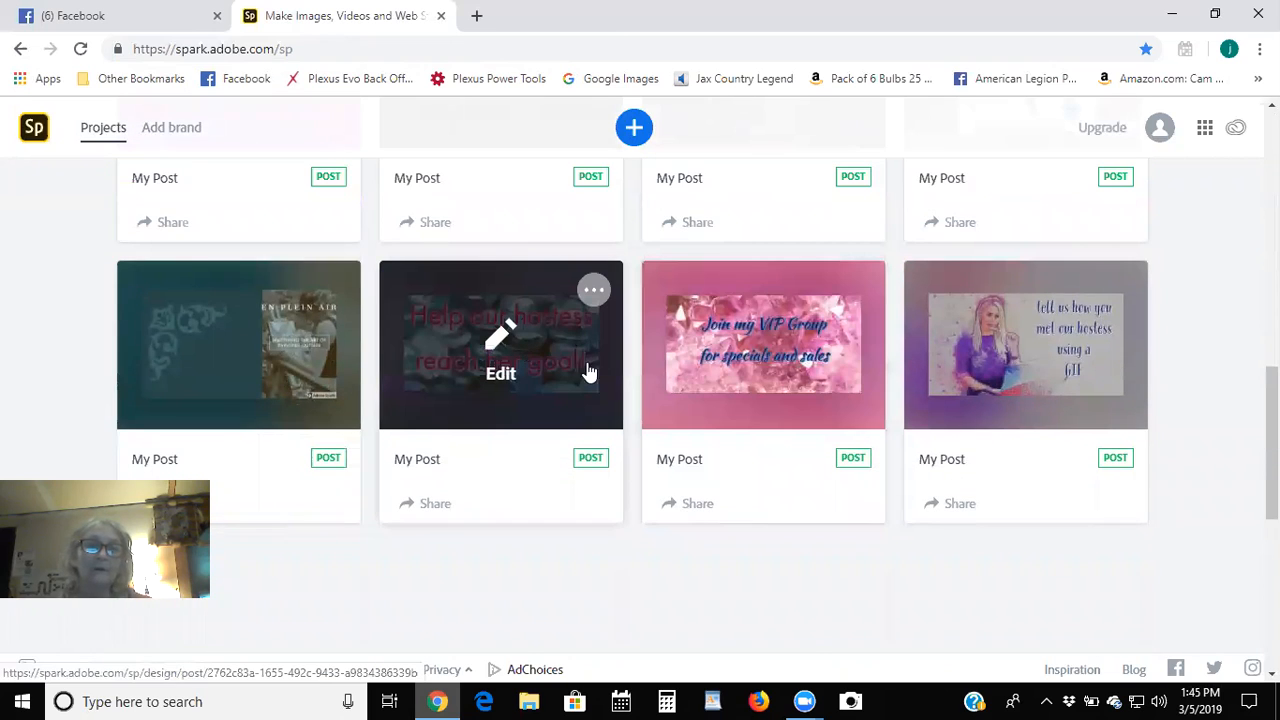
{"action": "left_click", "coordinate": [589, 372]}
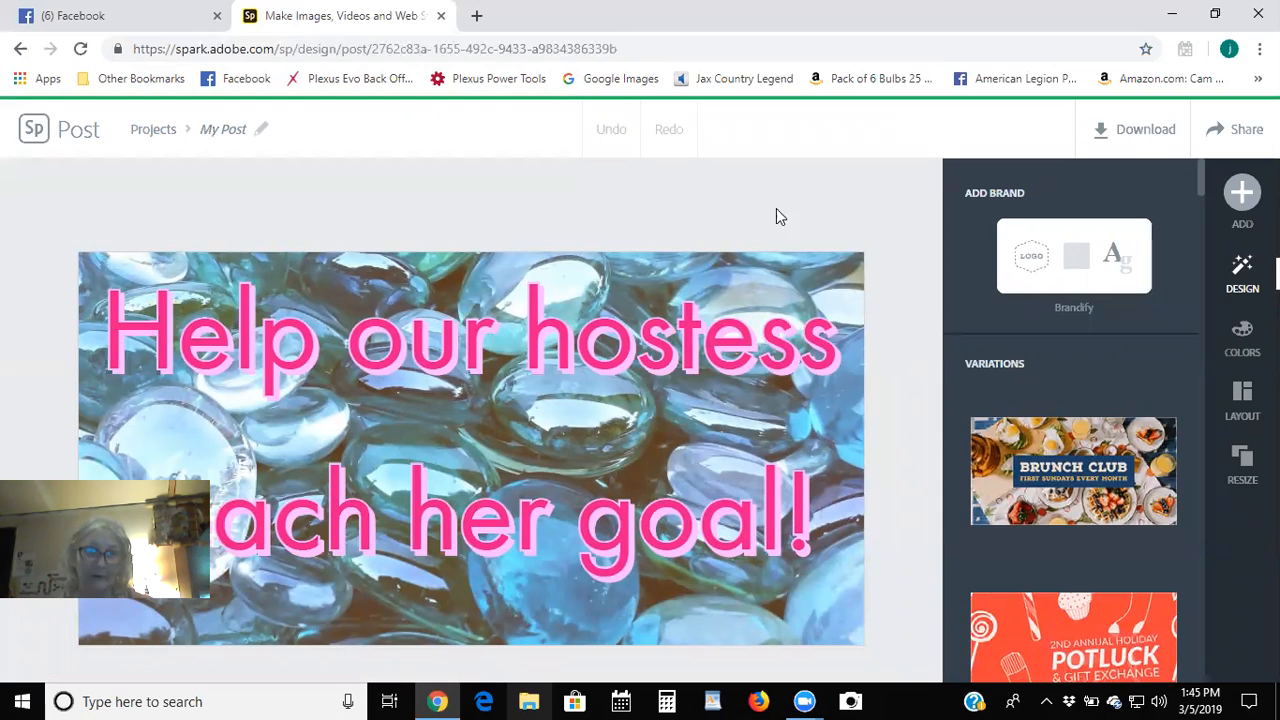
Replace the blue glass-stone background with a copper foil photo from the free photos.
{"action": "left_click", "coordinate": [845, 270]}
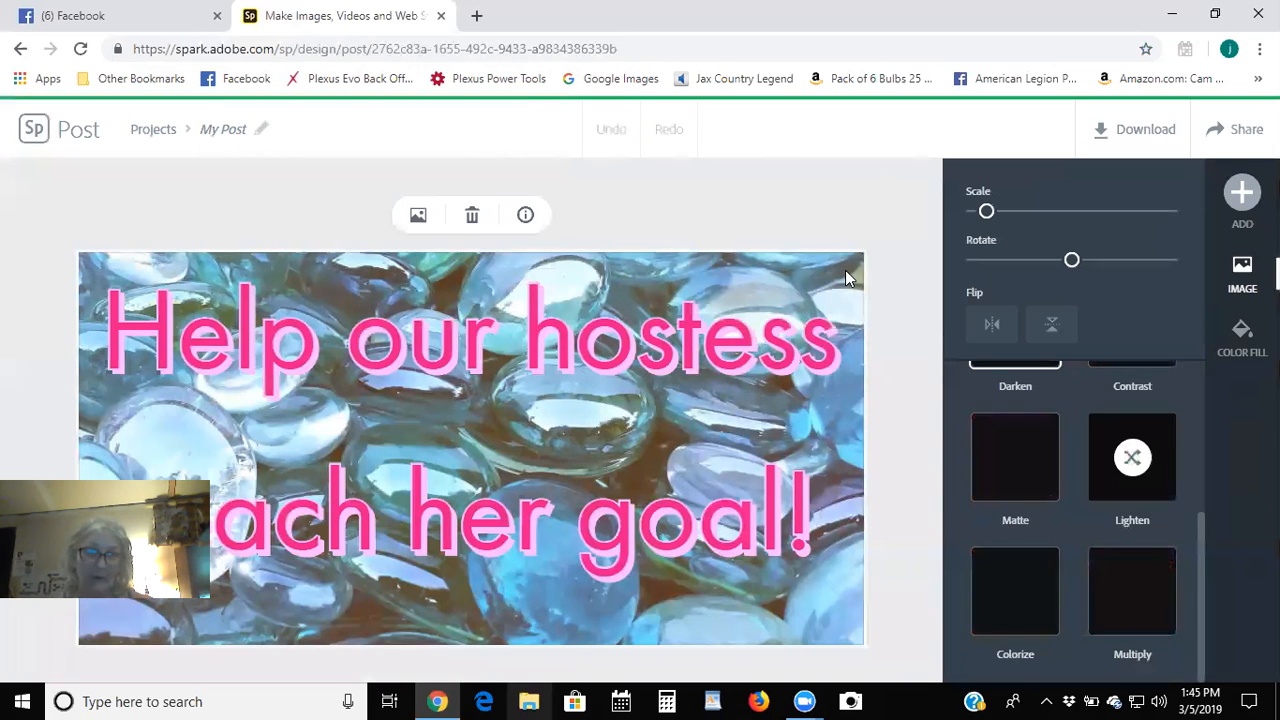
{"action": "left_click", "coordinate": [415, 219]}
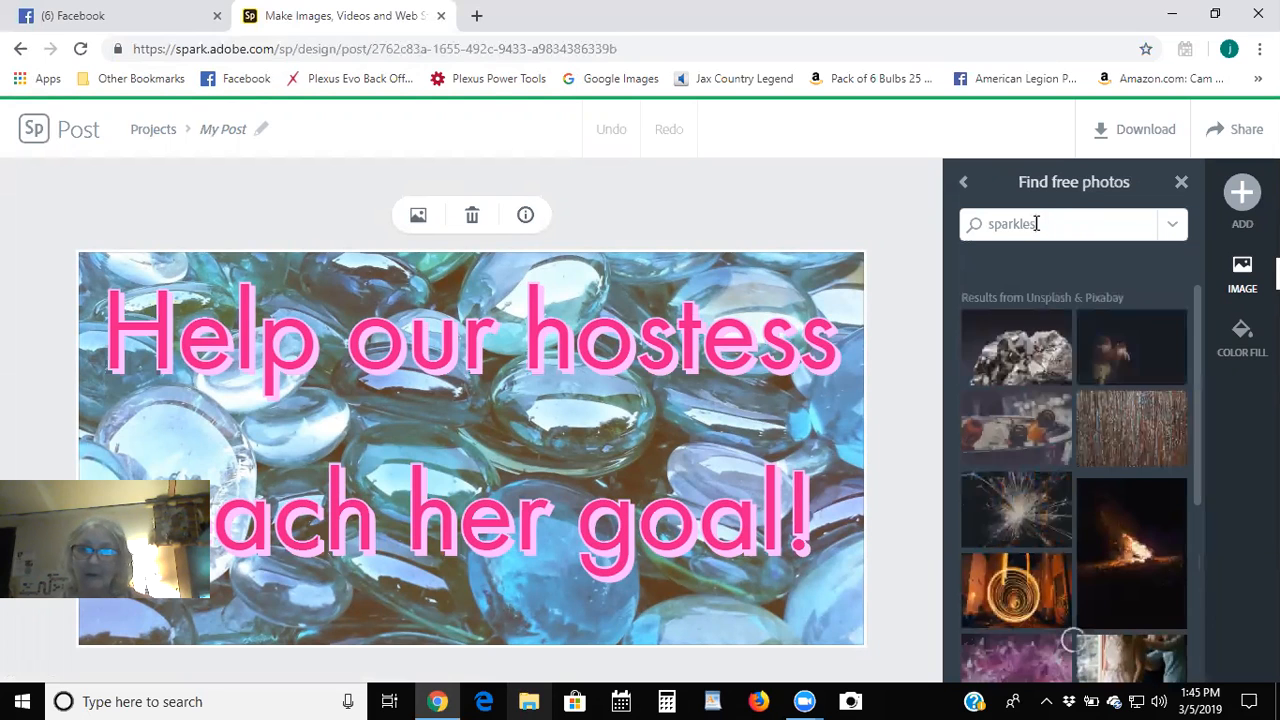
{"action": "left_click", "coordinate": [1108, 418]}
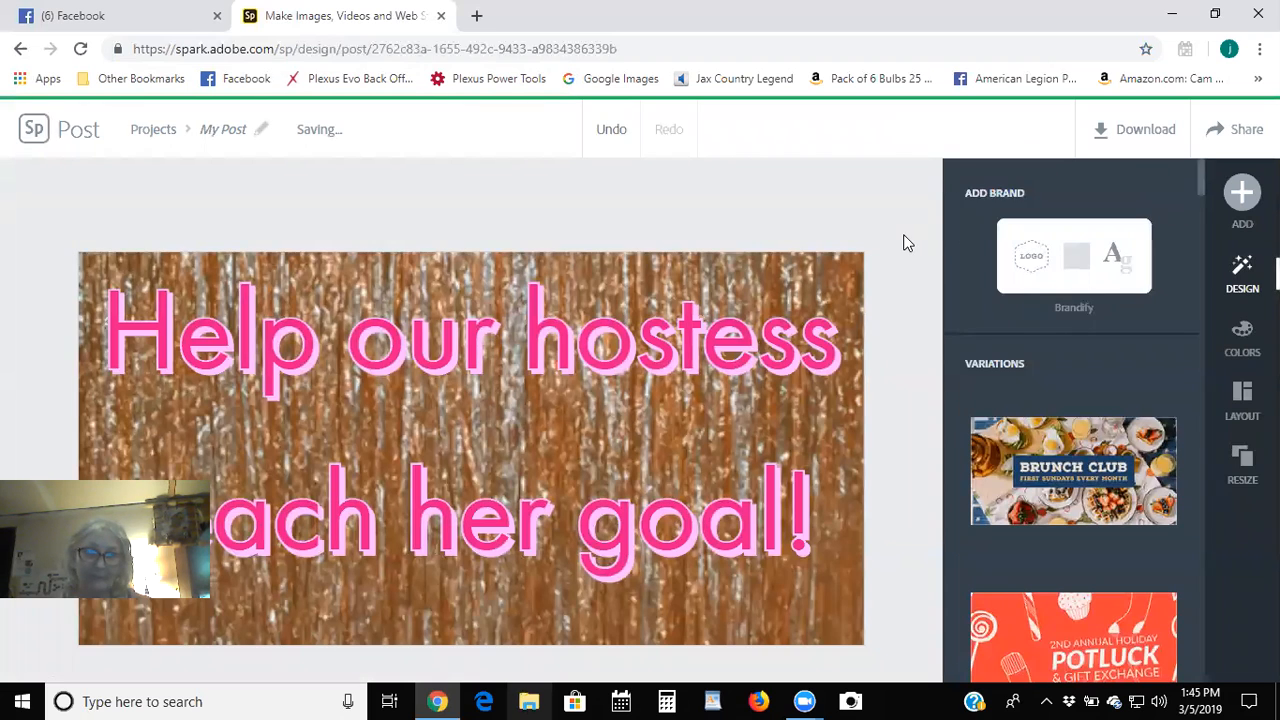
Swap the background again for the pink crystal photo from the 'sparkles' free-photo results.
{"action": "left_click", "coordinate": [780, 275]}
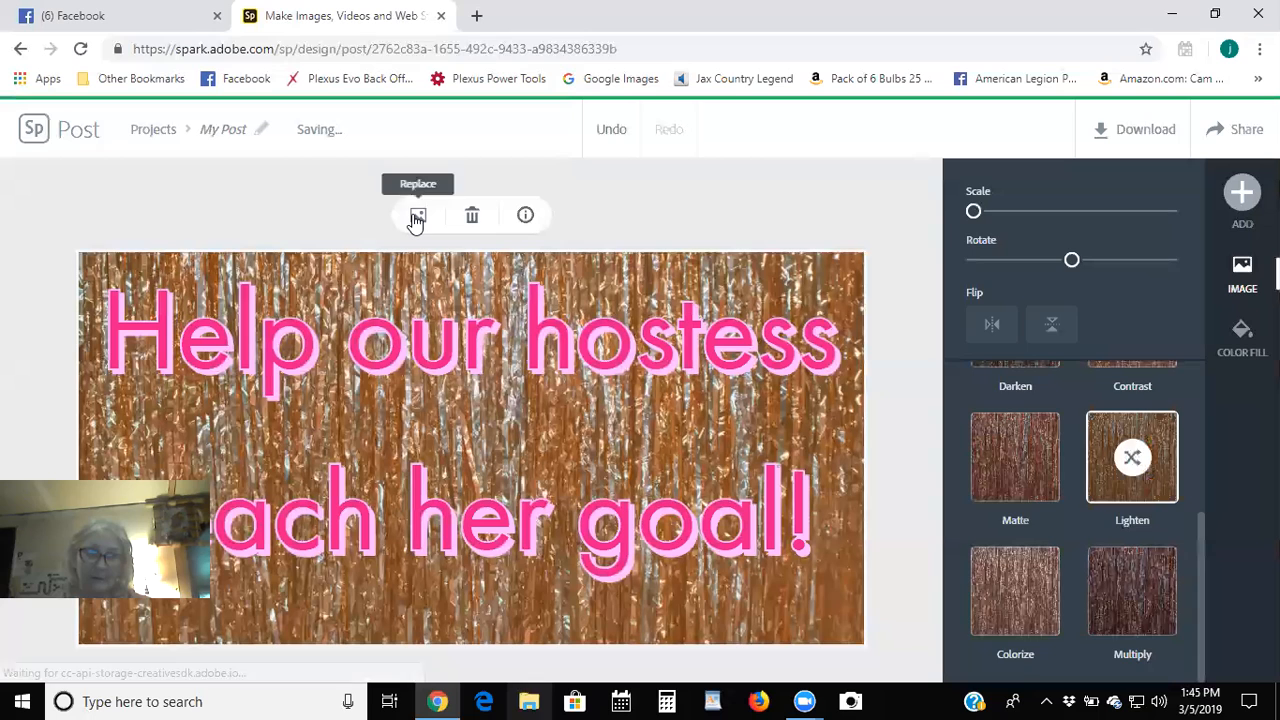
{"action": "left_click", "coordinate": [417, 218]}
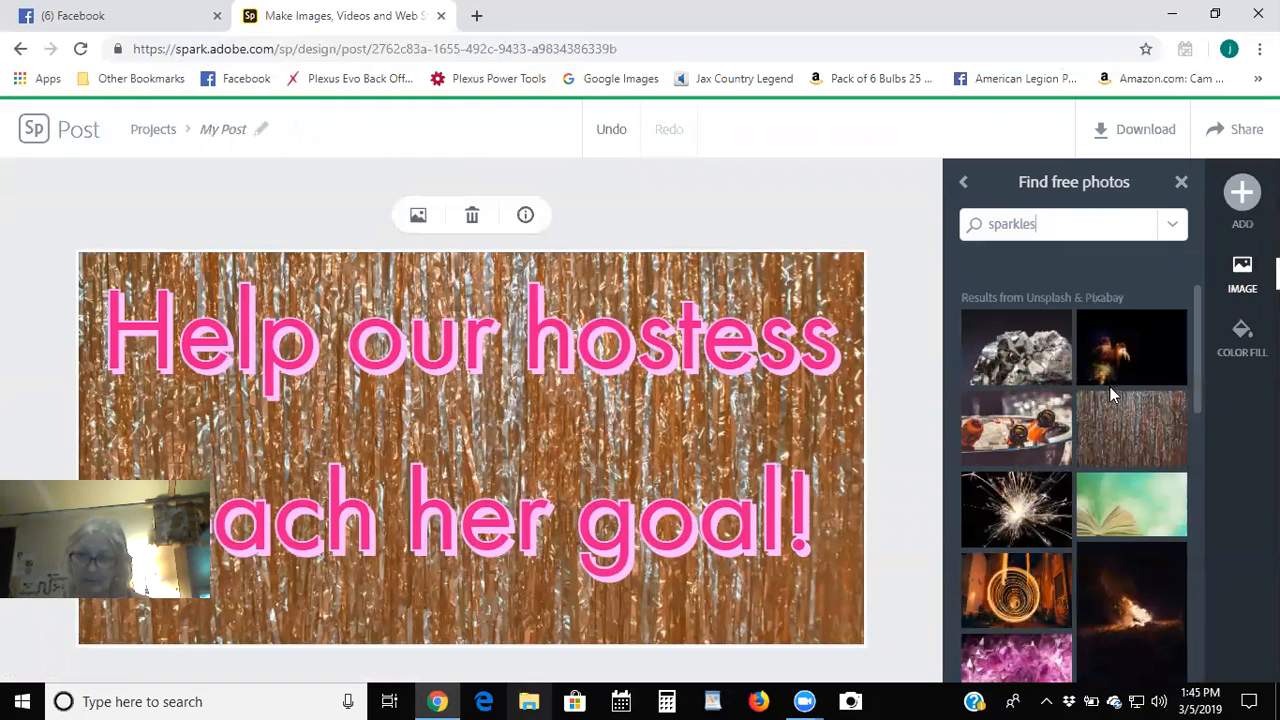
{"action": "scroll", "coordinate": [1109, 390], "scroll_direction": "down", "scroll_amount": 3}
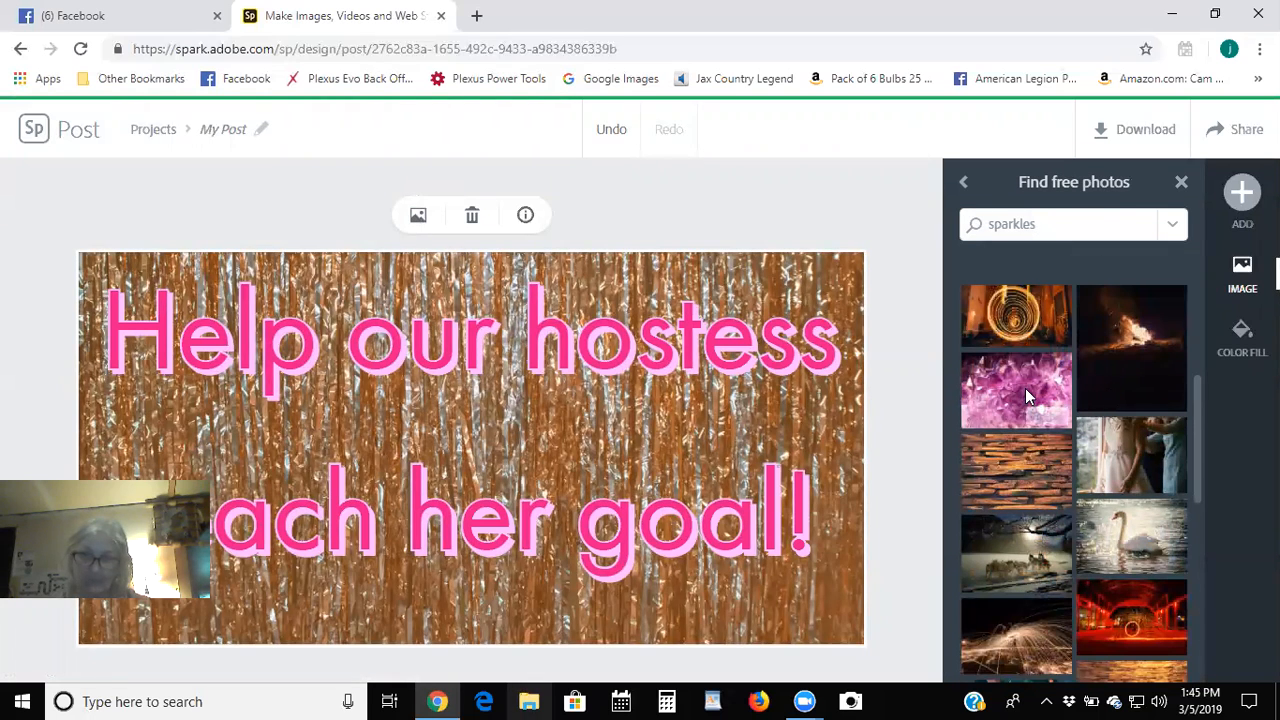
{"action": "left_click", "coordinate": [1025, 388]}
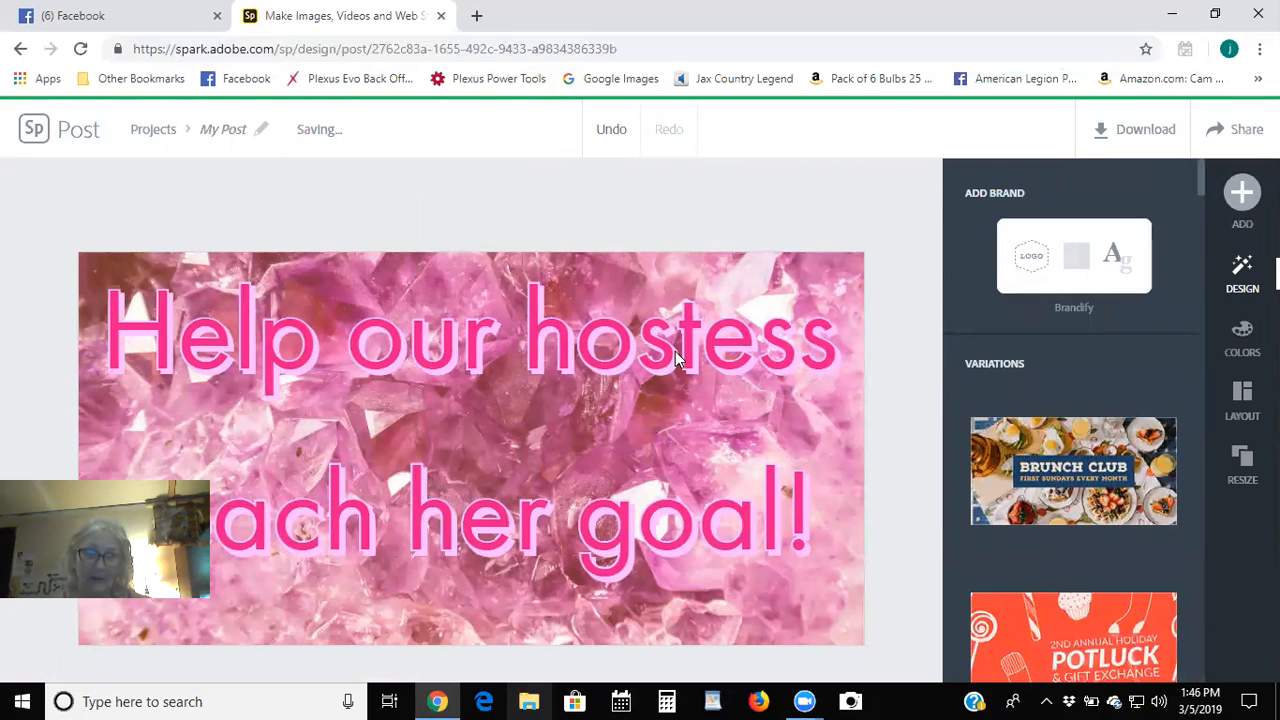
Apply the pink and dark red suggested colour palette to the headline text.
{"action": "left_click", "coordinate": [826, 436]}
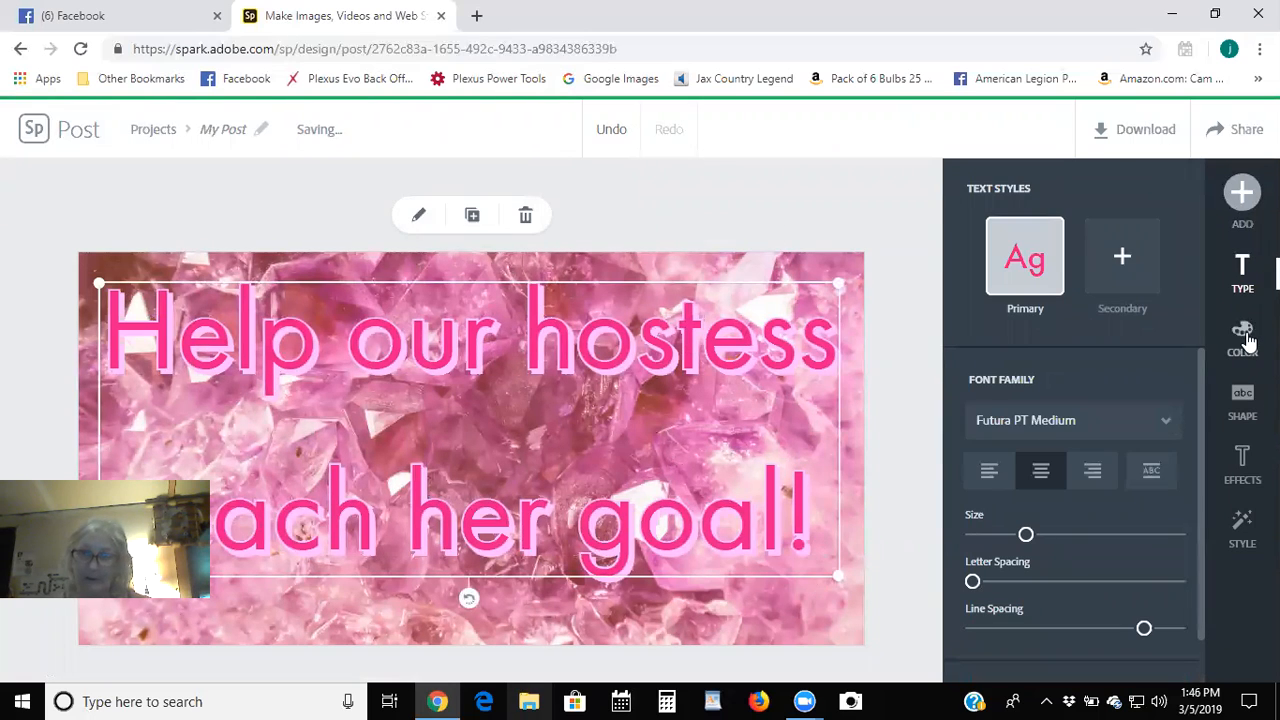
{"action": "left_click", "coordinate": [1245, 343]}
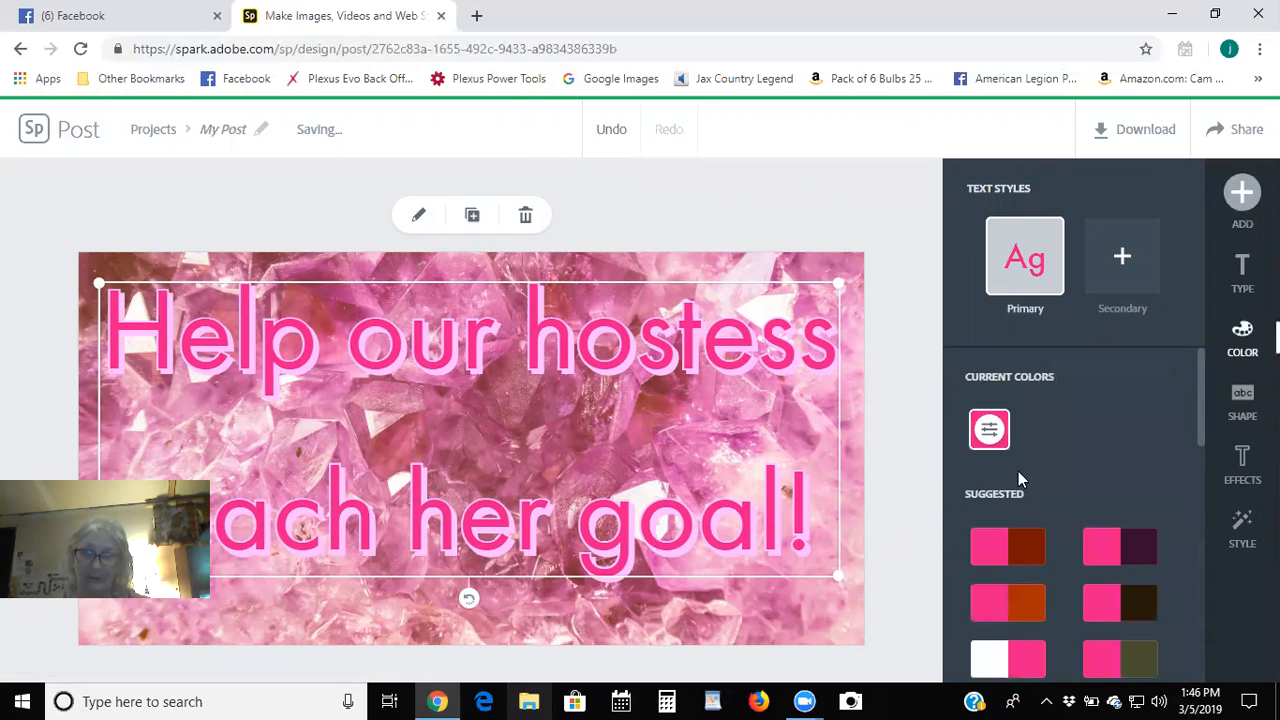
{"action": "scroll", "coordinate": [1081, 455], "scroll_direction": "down", "scroll_amount": 2}
{"action": "scroll", "coordinate": [1076, 456], "scroll_direction": "down", "scroll_amount": 1}
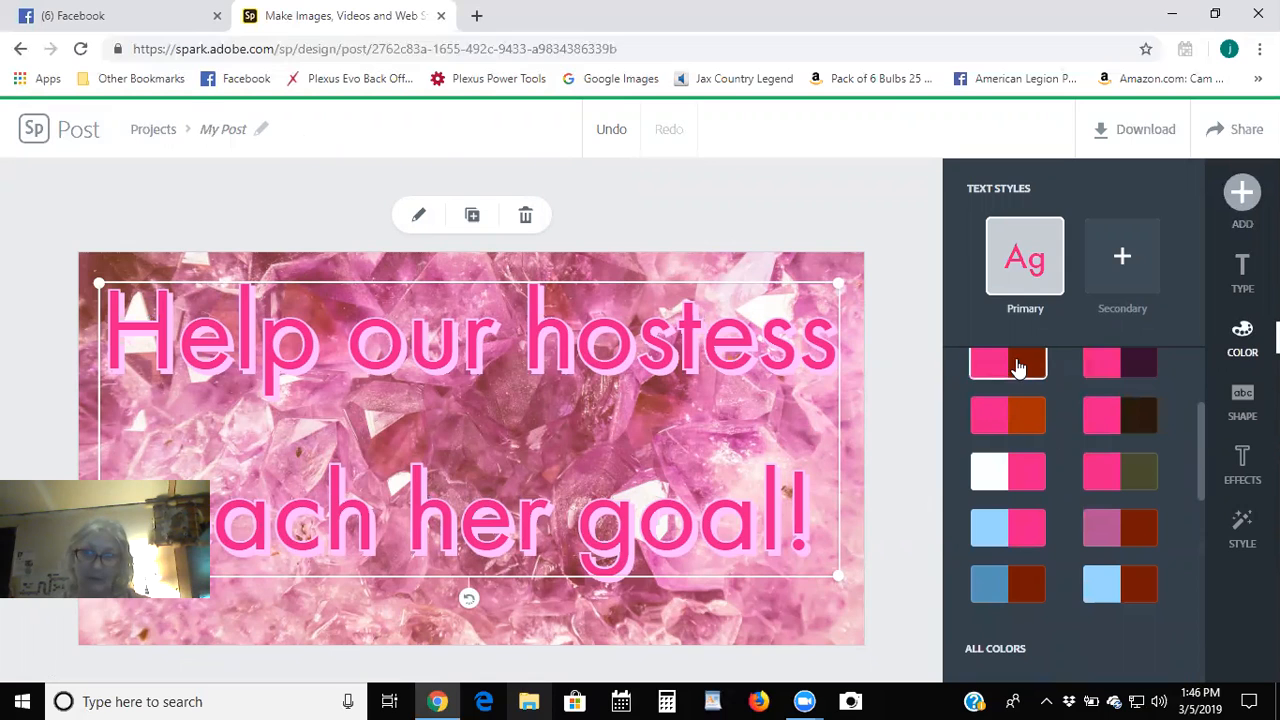
{"action": "left_click", "coordinate": [1015, 365]}
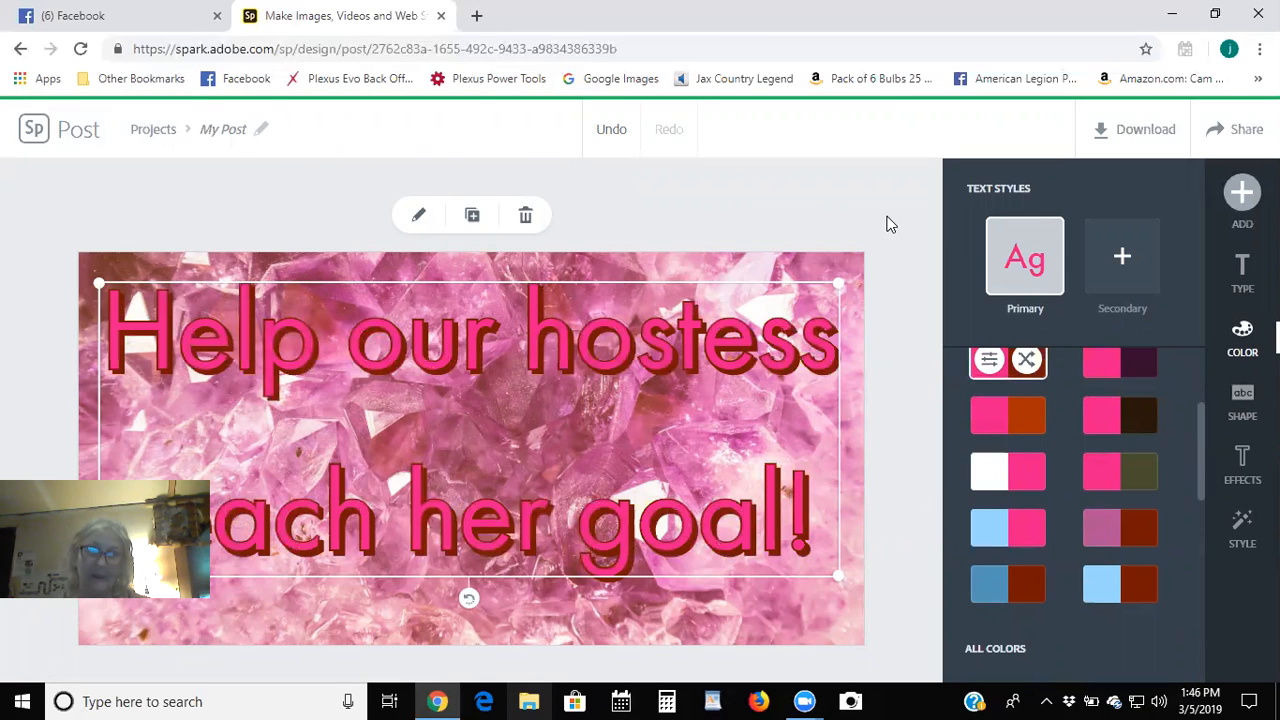
{"action": "left_click", "coordinate": [890, 224]}
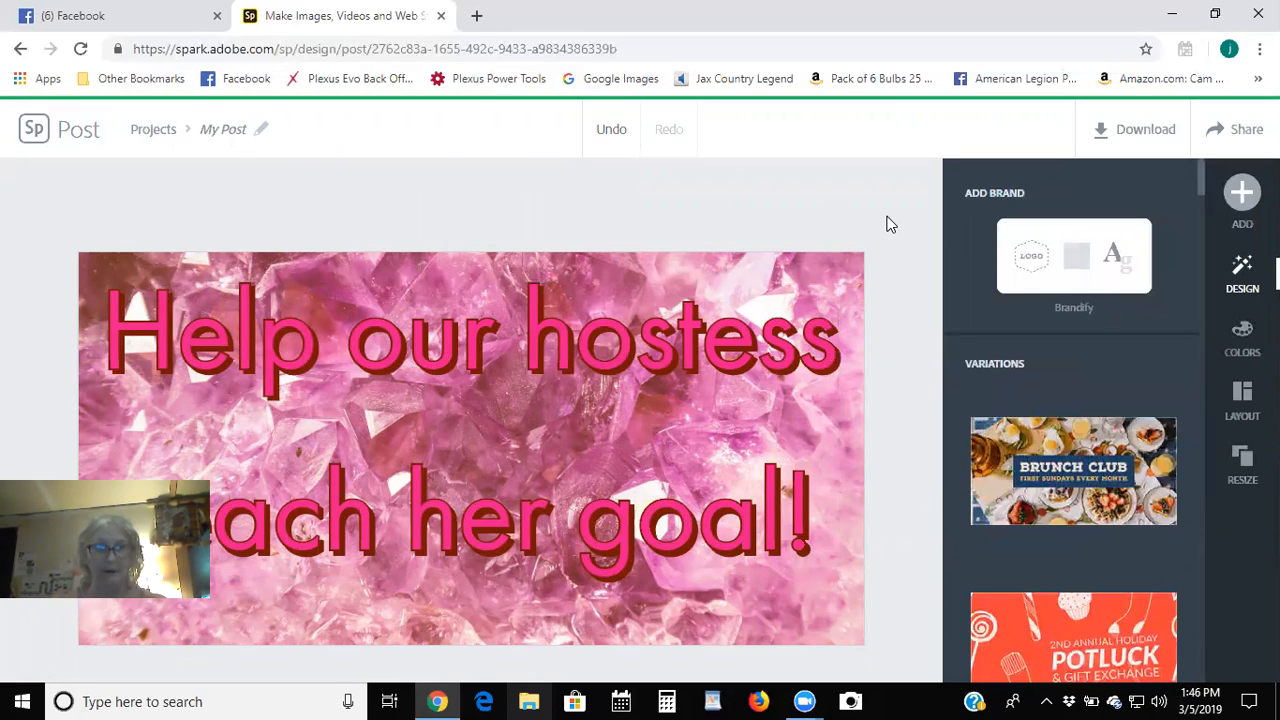